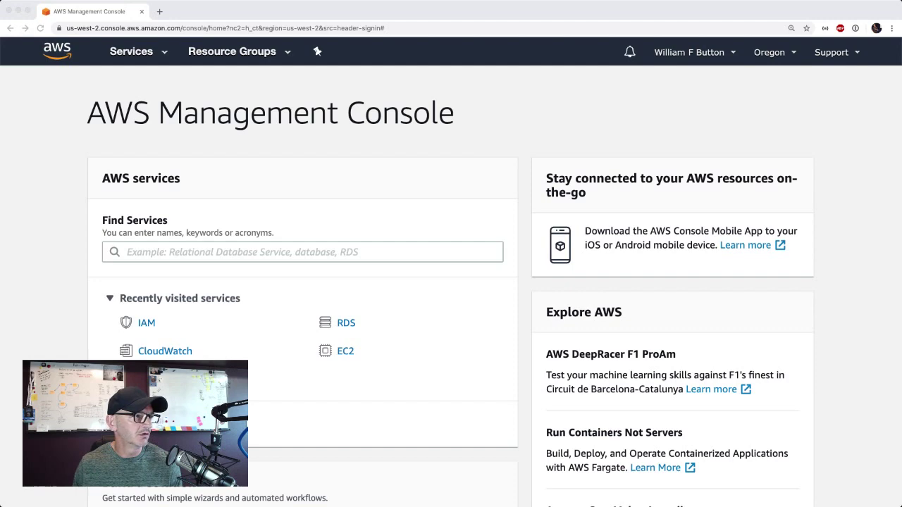
Step: Open the CloudTrail service dashboard
{"action": "left_click", "coordinate": [145, 60]}
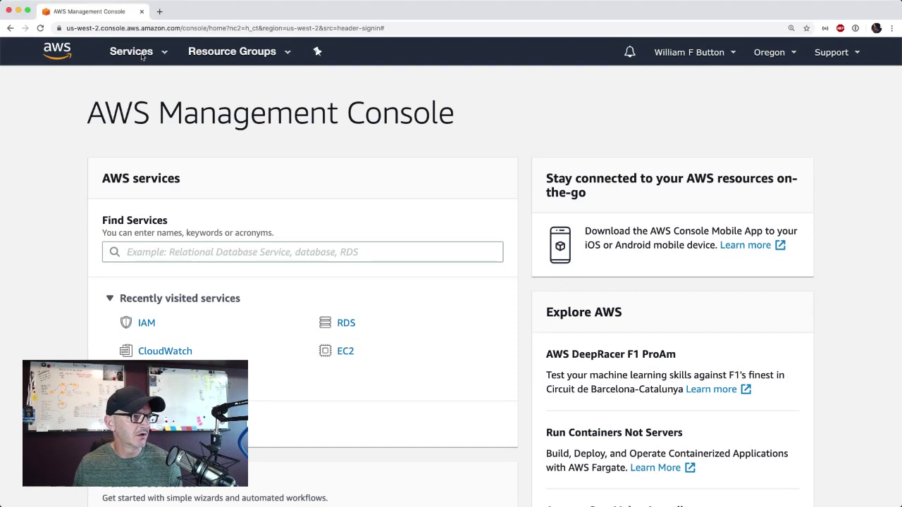
{"action": "left_click", "coordinate": [142, 55]}
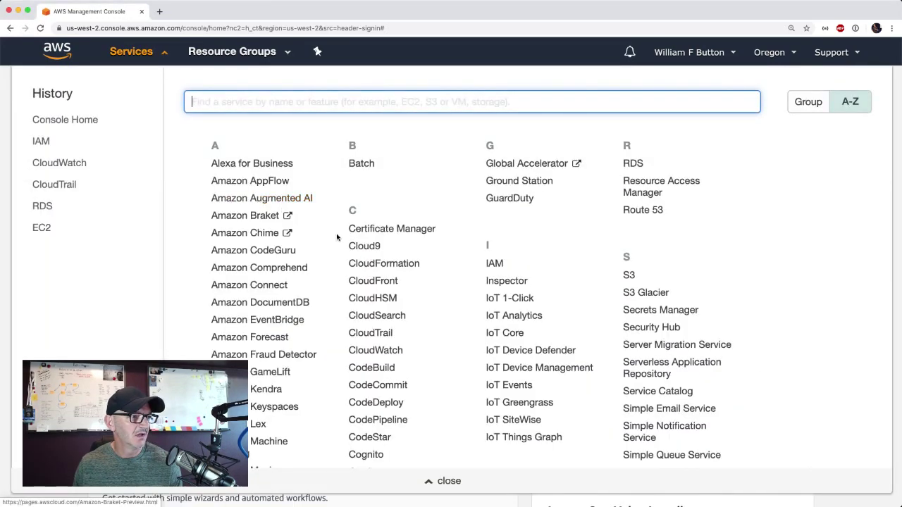
{"action": "left_click", "coordinate": [370, 334]}
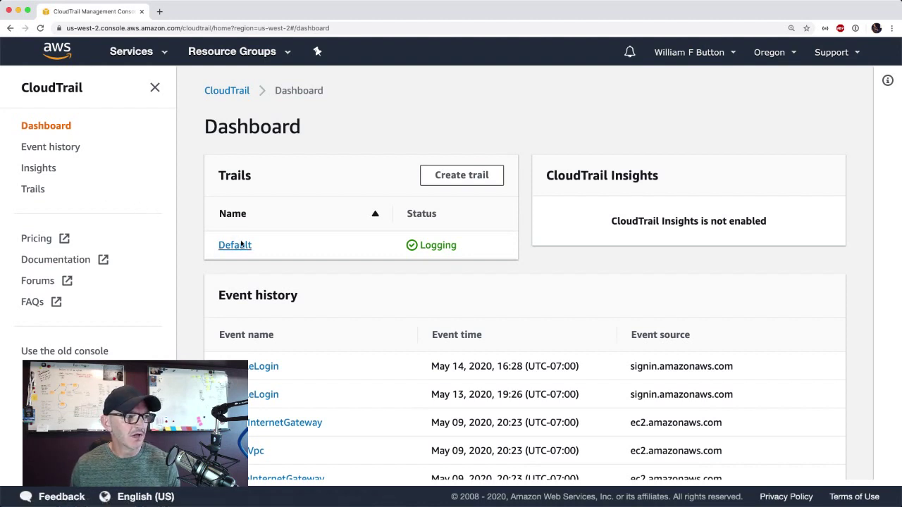
Step: Open the CloudTrail event history and examine the user name and event source of the most recent ConsoleLogin event
{"action": "left_click", "coordinate": [72, 149]}
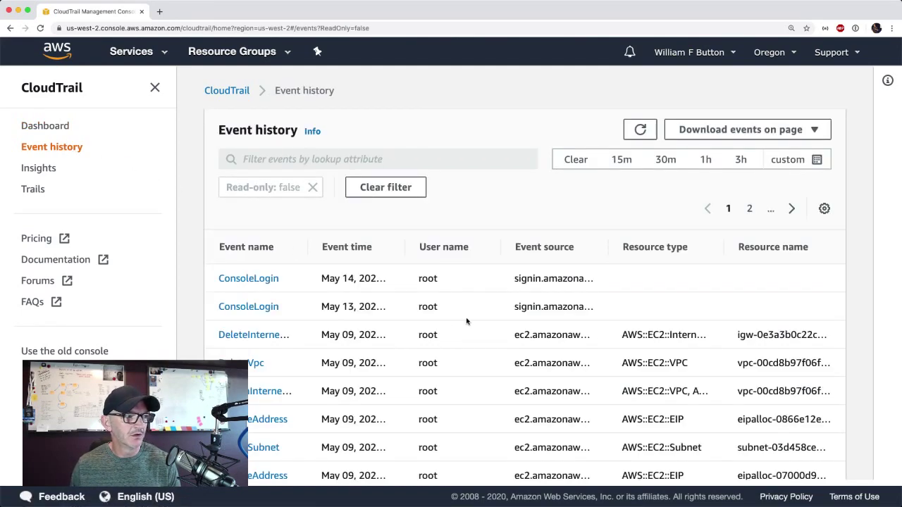
{"action": "scroll", "coordinate": [466, 322], "scroll_direction": "down", "scroll_amount": 3}
{"action": "scroll", "coordinate": [466, 323], "scroll_direction": "down", "scroll_amount": 3}
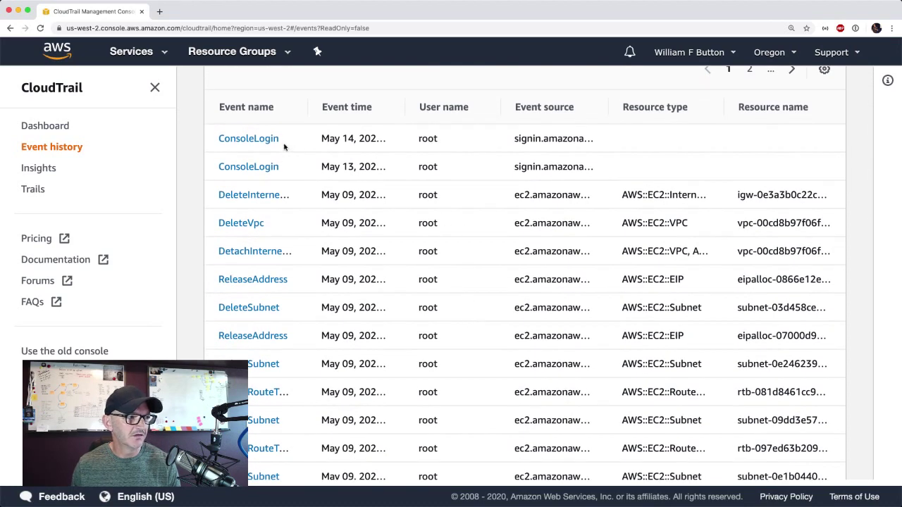
{"action": "double_click", "coordinate": [426, 139]}
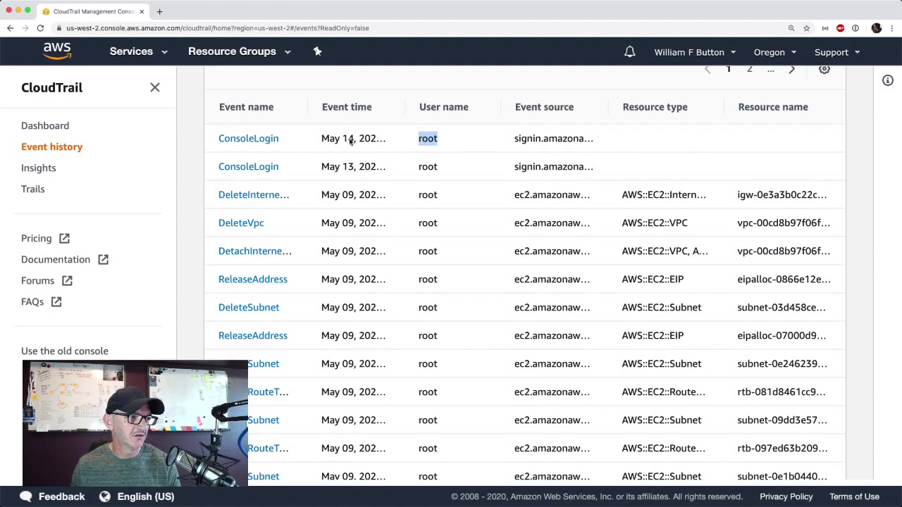
{"action": "left_click", "coordinate": [548, 143]}
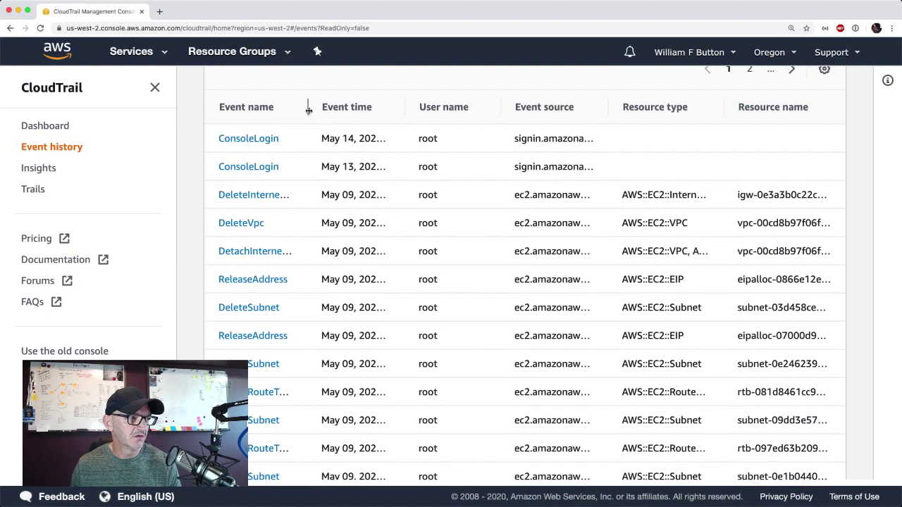
Step: Widen the Event name and Resource type columns of the event history and look through the logged events
{"action": "left_click_drag", "start_coordinate": [308, 106], "coordinate": [346, 115]}
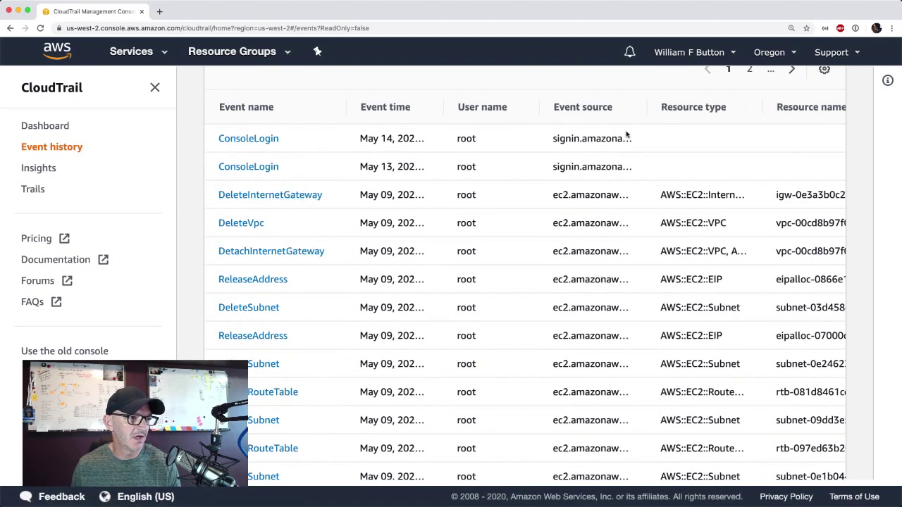
{"action": "left_click_drag", "start_coordinate": [757, 109], "coordinate": [792, 111]}
{"action": "scroll", "coordinate": [726, 194], "scroll_direction": "right", "scroll_amount": 3}
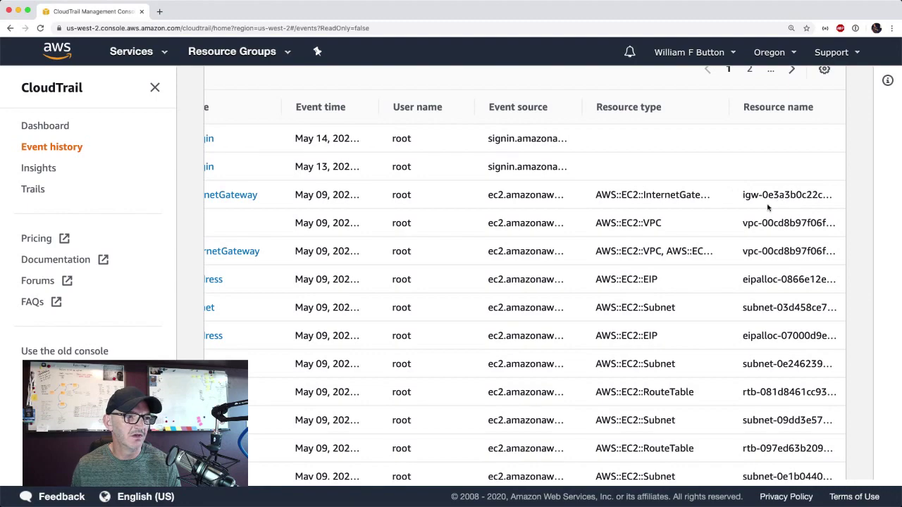
{"action": "scroll", "coordinate": [463, 205], "scroll_direction": "left", "scroll_amount": 3}
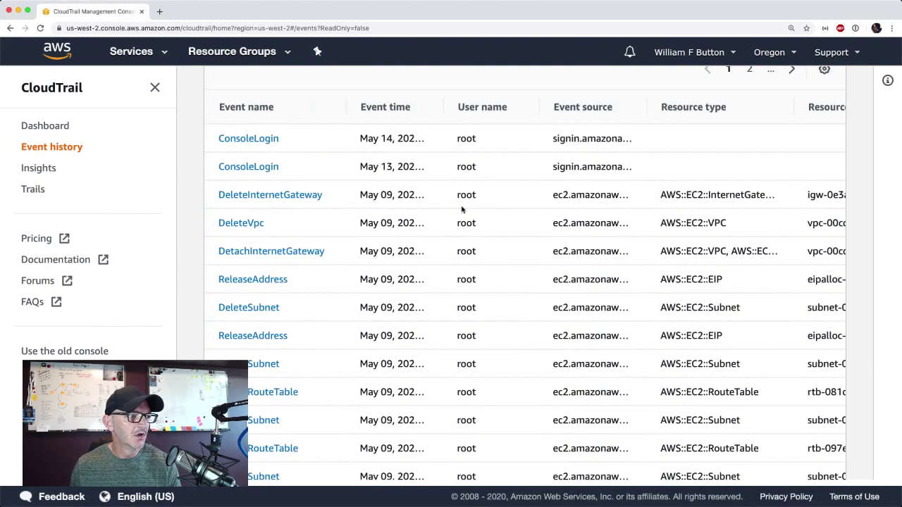
{"action": "scroll", "coordinate": [447, 358], "scroll_direction": "down", "scroll_amount": 3}
{"action": "scroll", "coordinate": [447, 358], "scroll_direction": "down", "scroll_amount": 5}
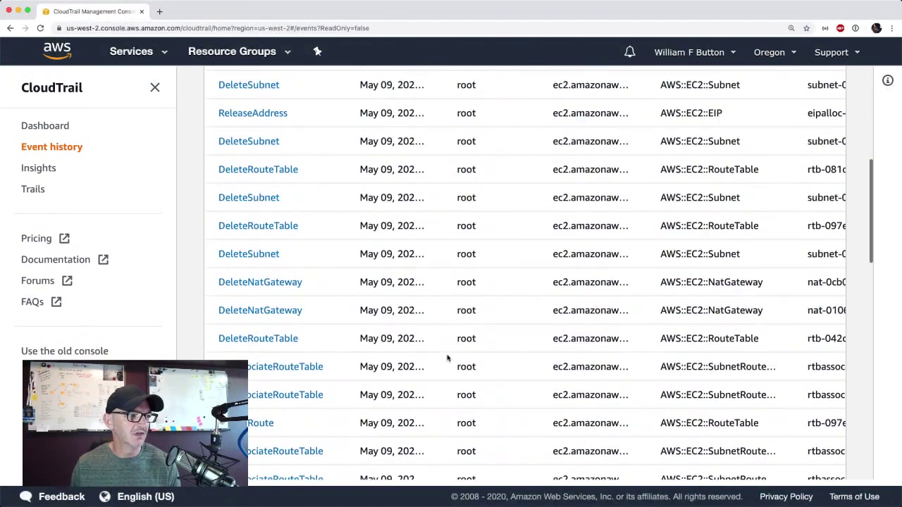
{"action": "scroll", "coordinate": [447, 358], "scroll_direction": "down", "scroll_amount": 3}
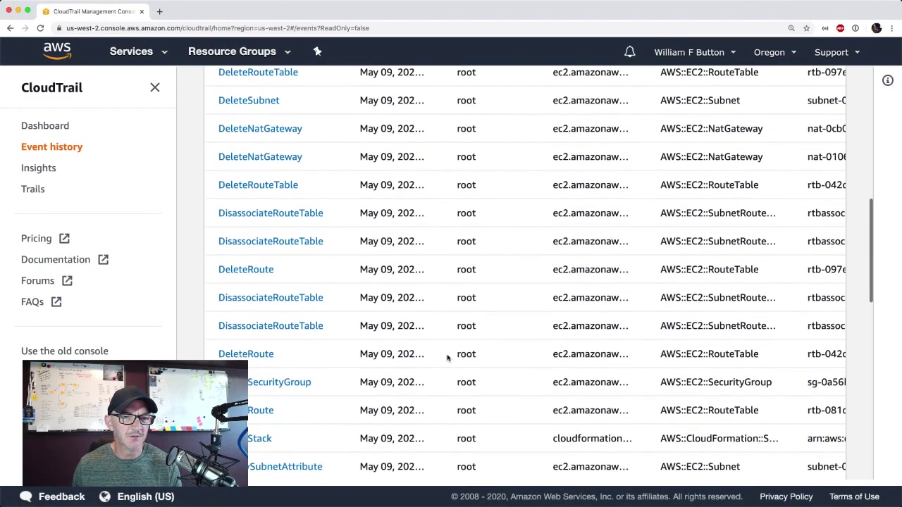
{"action": "scroll", "coordinate": [447, 358], "scroll_direction": "up", "scroll_amount": 15}
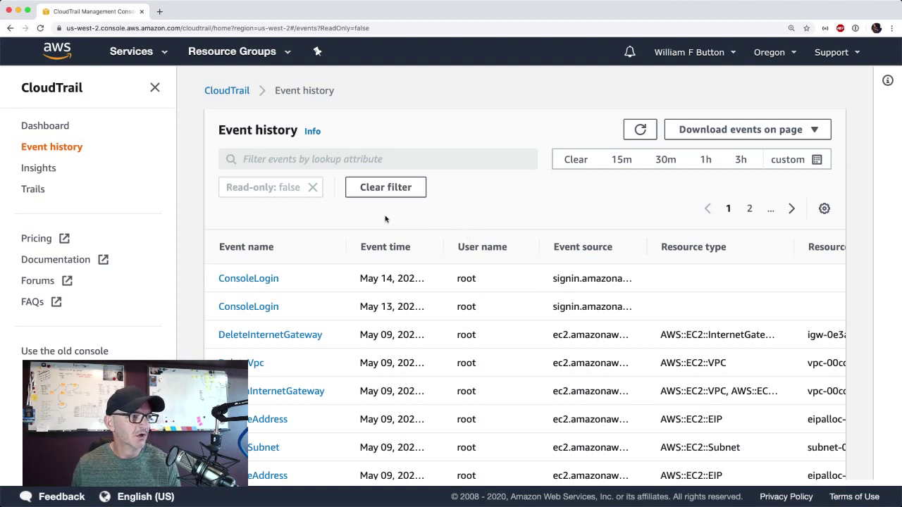
Step: Open the Default trail from the CloudTrail dashboard and examine its CloudWatch Logs section
{"action": "left_click", "coordinate": [61, 127]}
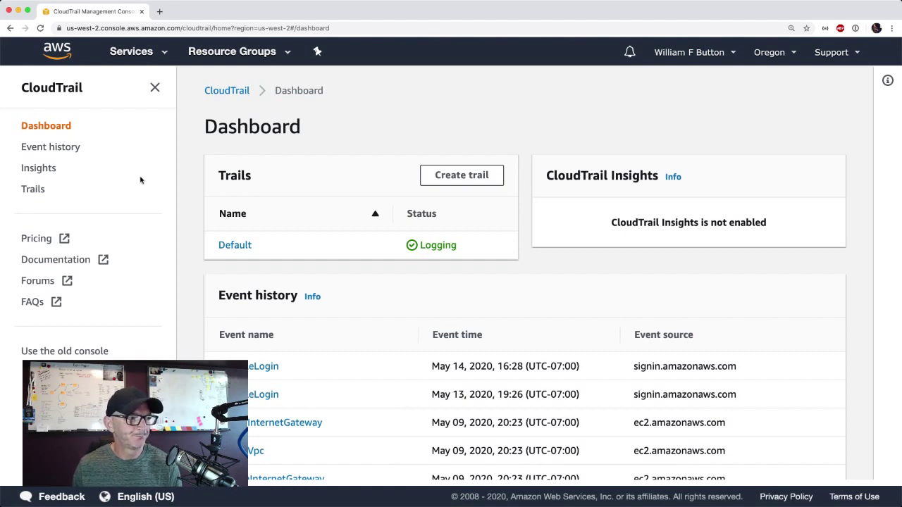
{"action": "left_click", "coordinate": [240, 250]}
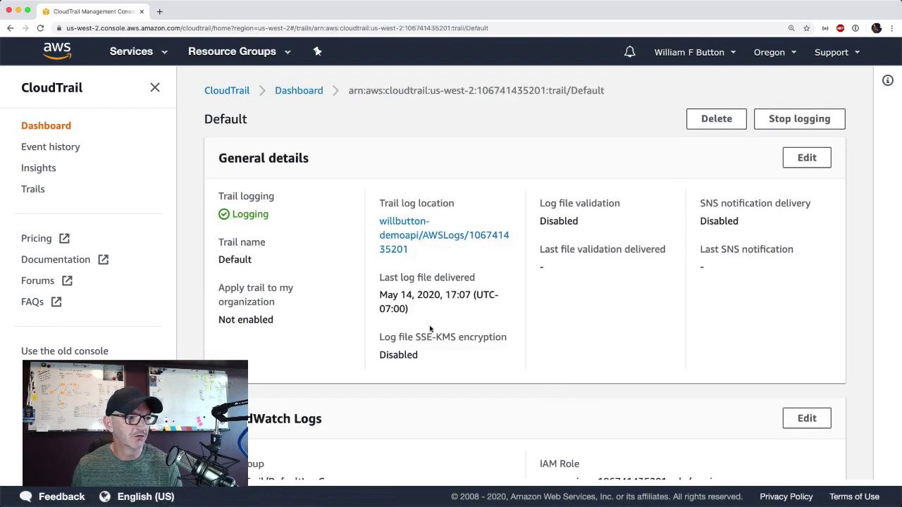
{"action": "scroll", "coordinate": [562, 354], "scroll_direction": "down", "scroll_amount": 5}
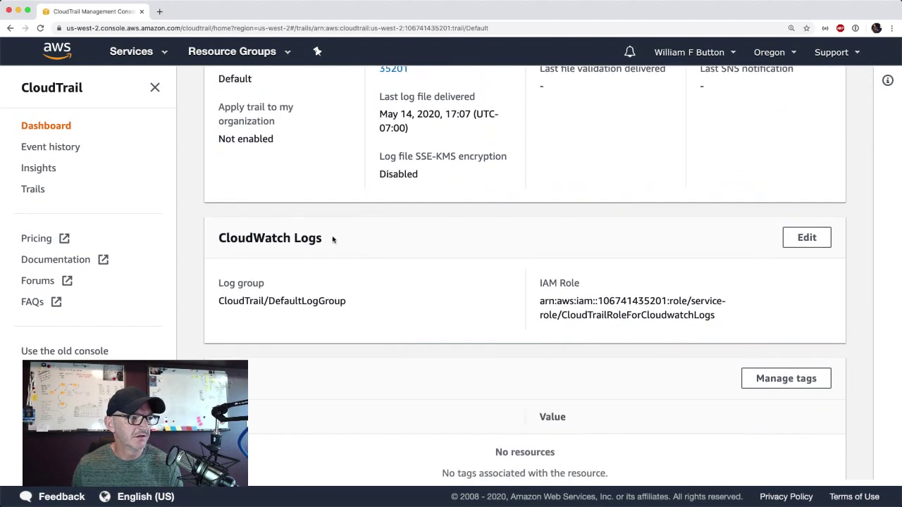
{"action": "left_click_drag", "start_coordinate": [333, 239], "coordinate": [216, 238]}
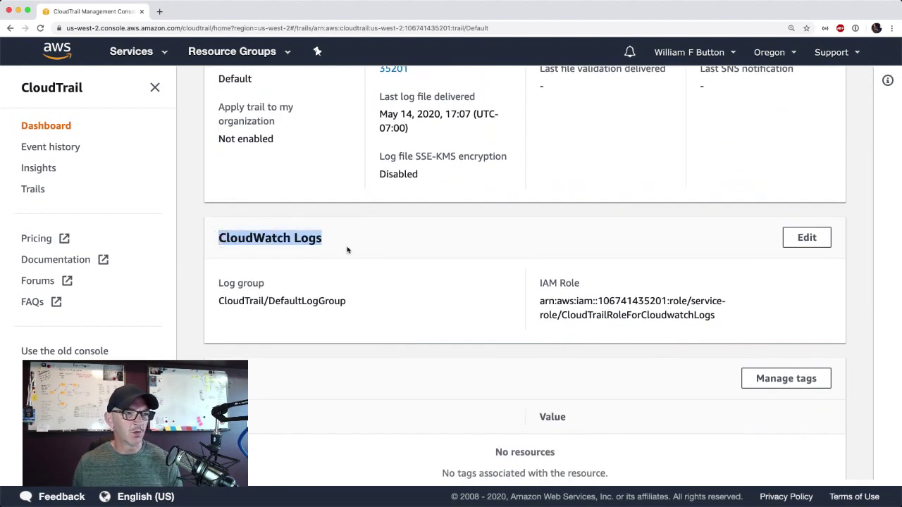
{"action": "left_click", "coordinate": [397, 248]}
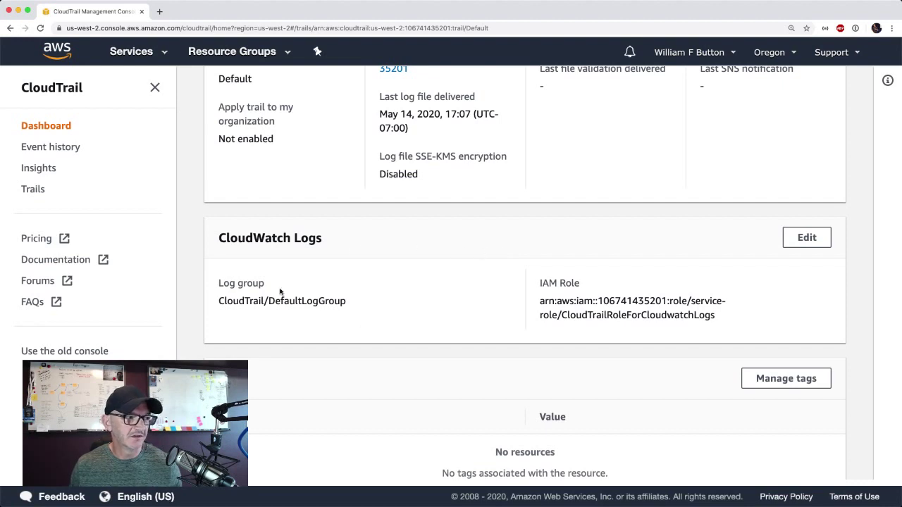
Step: Review the Default trail's editable CloudWatch Logs settings, including log group name and IAM role, and leave without saving
{"action": "left_click", "coordinate": [805, 240]}
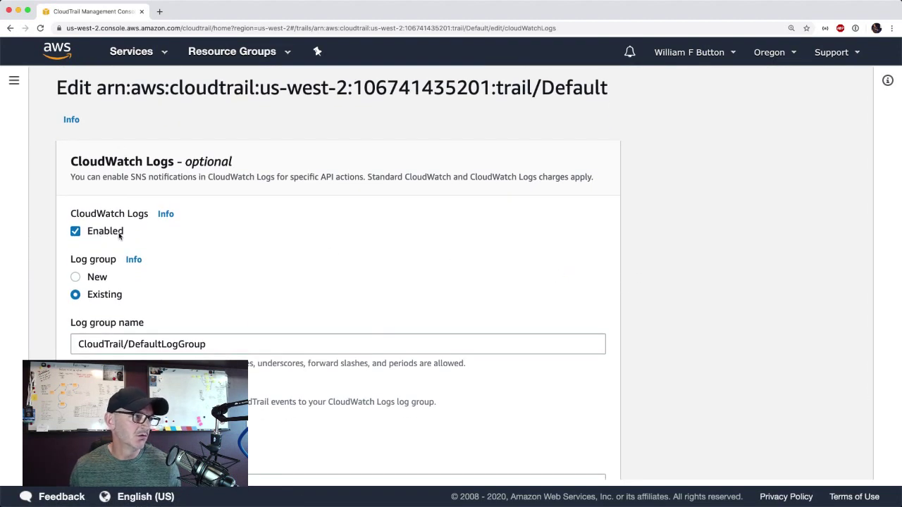
{"action": "scroll", "coordinate": [177, 243], "scroll_direction": "down", "scroll_amount": 2}
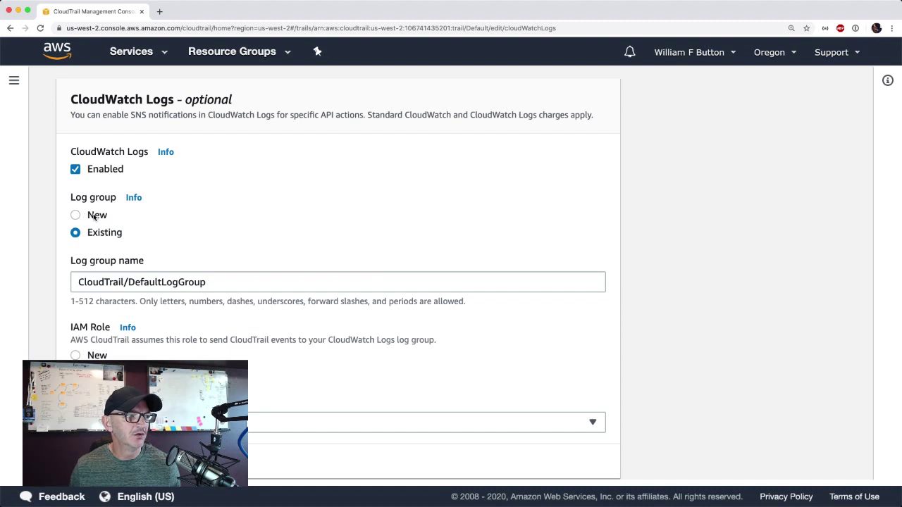
{"action": "left_click_drag", "start_coordinate": [212, 281], "coordinate": [83, 276]}
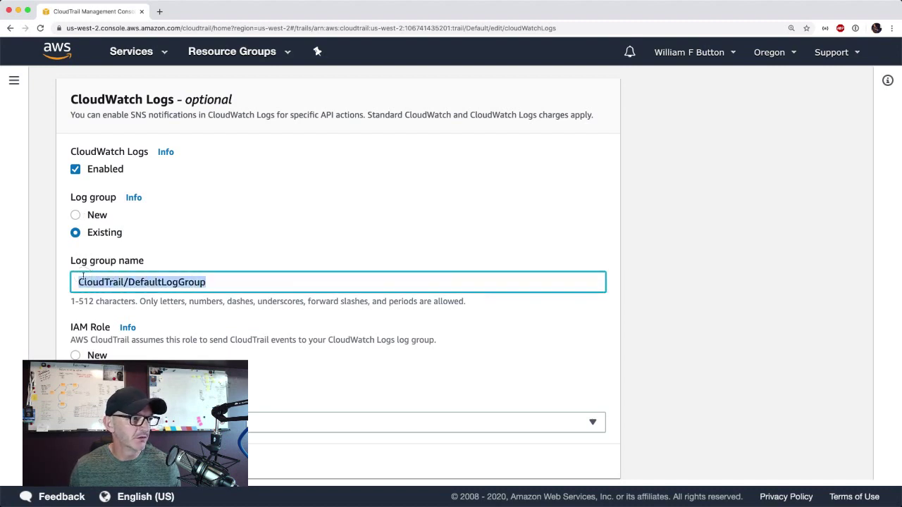
{"action": "left_click", "coordinate": [260, 283]}
{"action": "scroll", "coordinate": [273, 325], "scroll_direction": "down", "scroll_amount": 1}
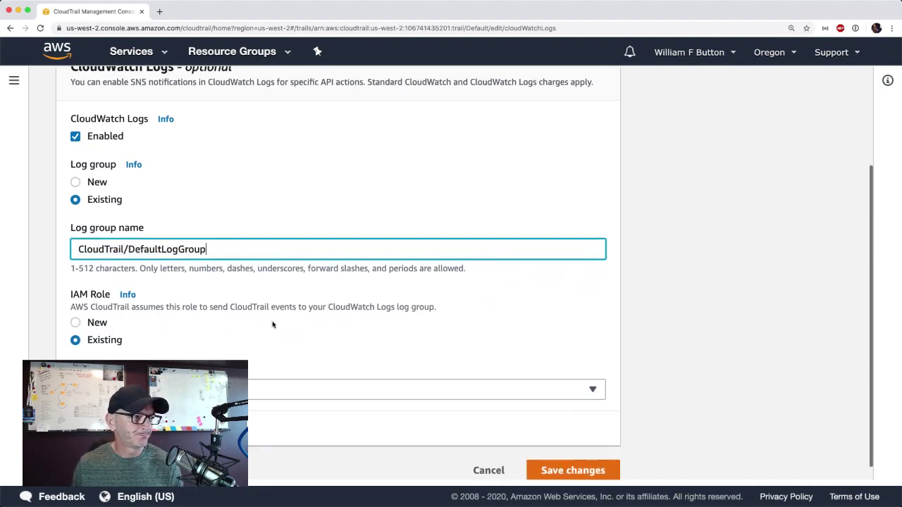
{"action": "scroll", "coordinate": [272, 324], "scroll_direction": "down", "scroll_amount": 1}
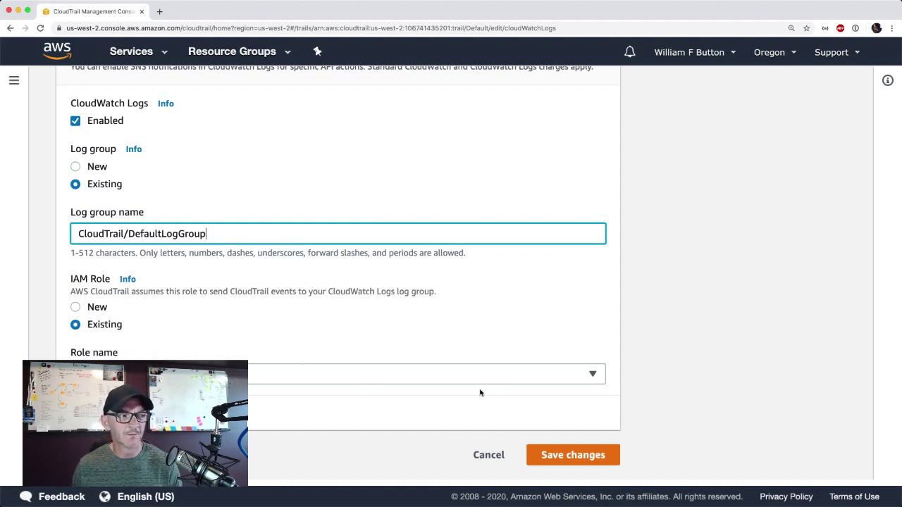
{"action": "left_click", "coordinate": [490, 454]}
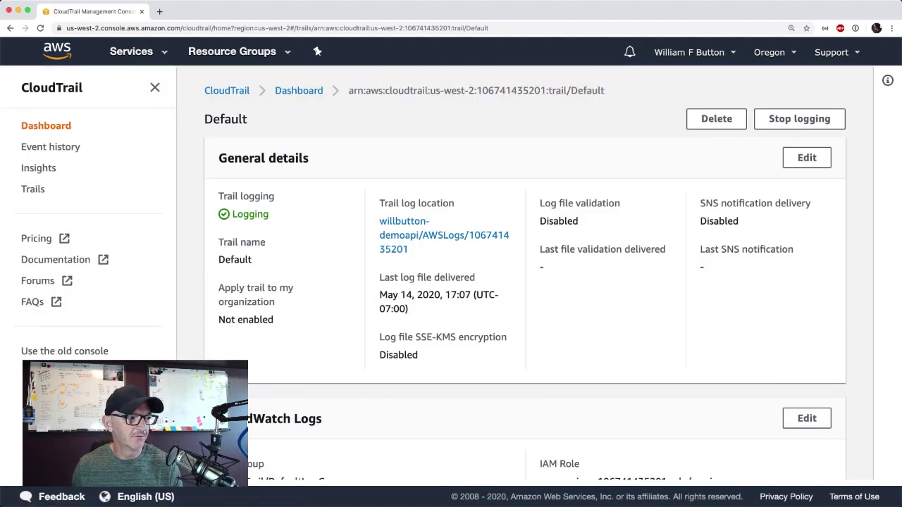
Step: Check the log group assigned to the Default trail and switch to the list of log groups in CloudWatch
{"action": "scroll", "coordinate": [261, 392], "scroll_direction": "down", "scroll_amount": 5}
{"action": "scroll", "coordinate": [282, 387], "scroll_direction": "down", "scroll_amount": 2}
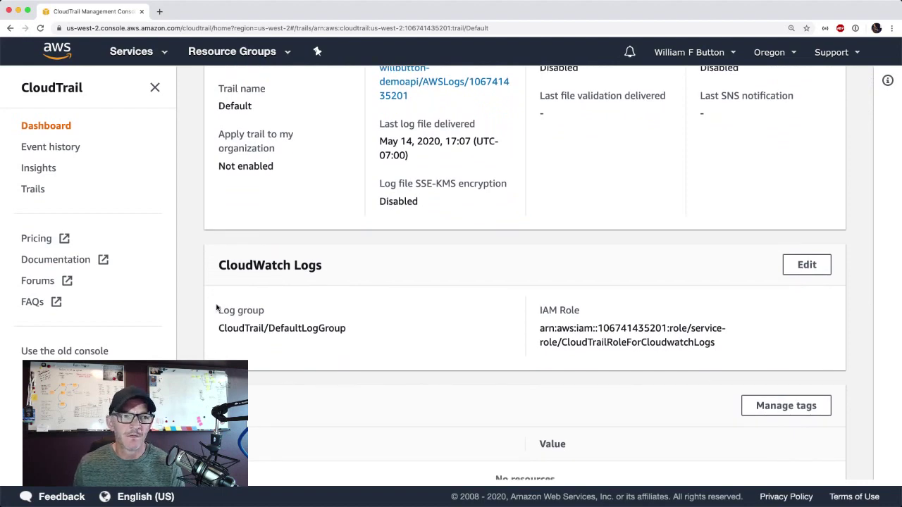
{"action": "left_click", "coordinate": [134, 52]}
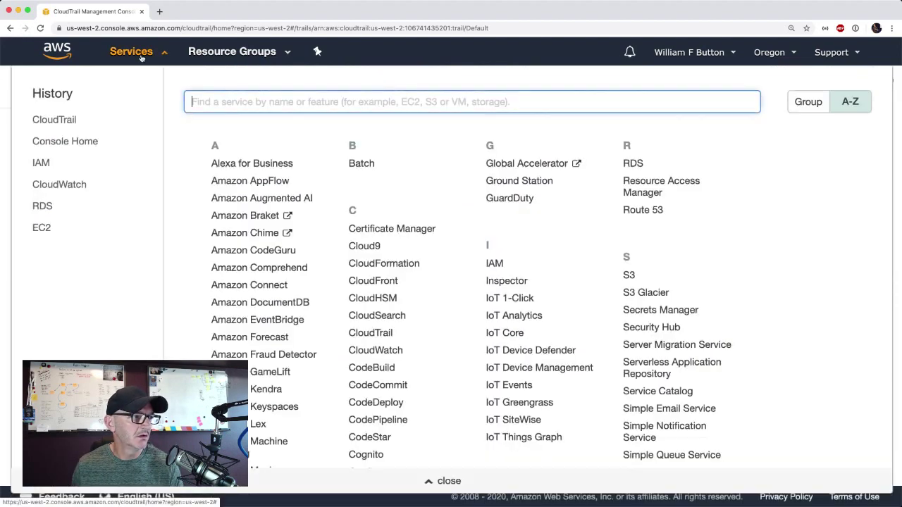
{"action": "left_click", "coordinate": [72, 186]}
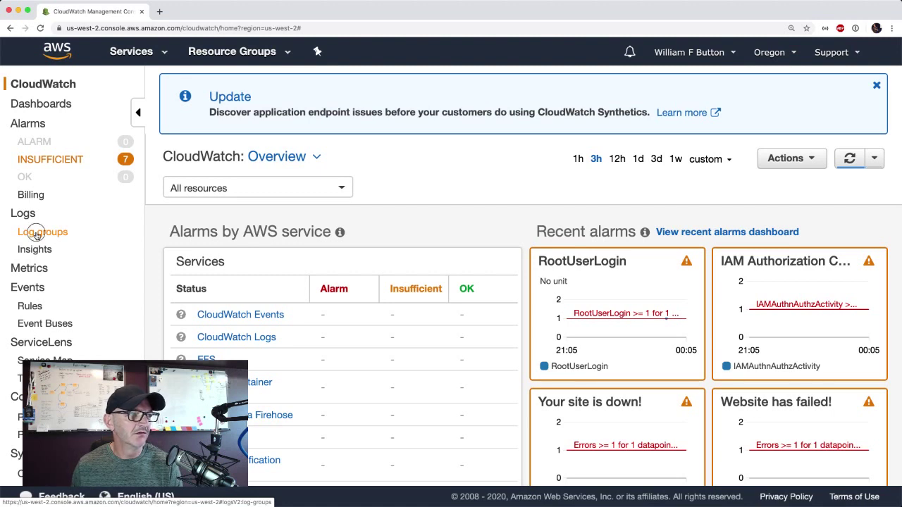
{"action": "left_click", "coordinate": [36, 234]}
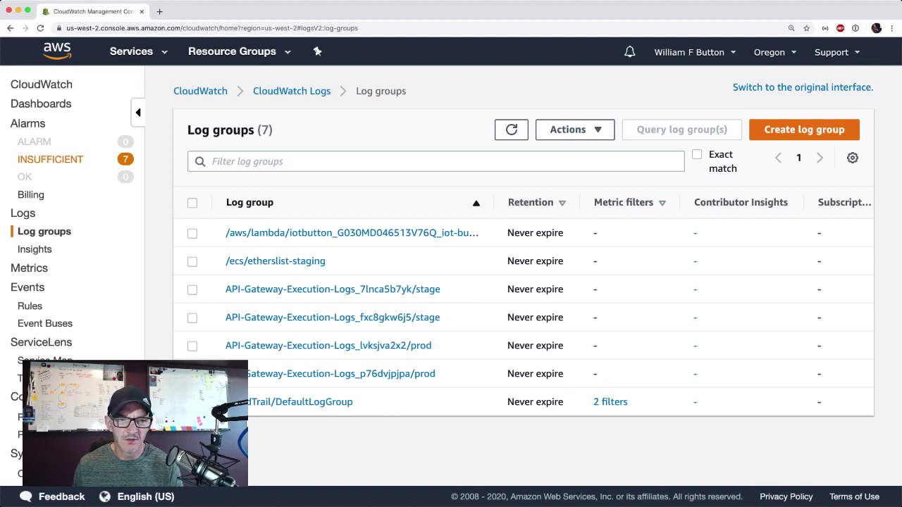
{"action": "key", "text": "super+Tab"}
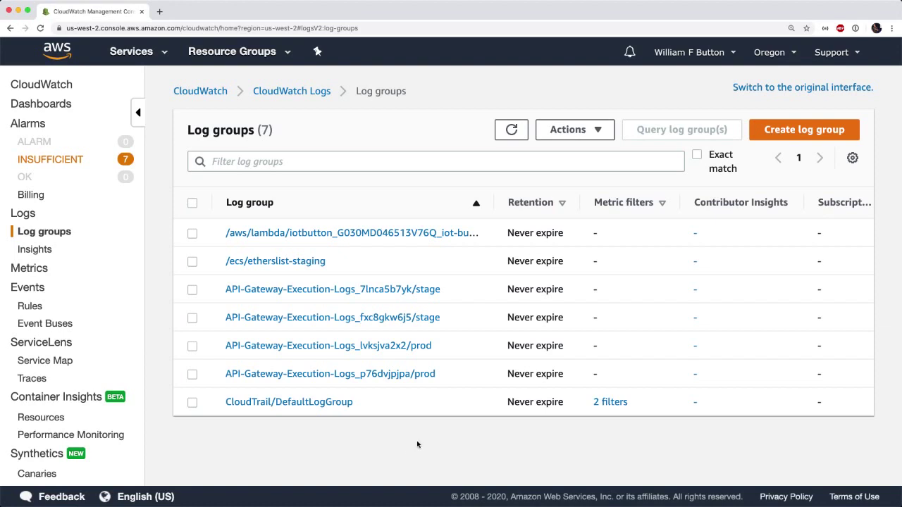
Step: Open the CloudTrail/DefaultLogGroup log group and look over its details and log streams
{"action": "left_click", "coordinate": [350, 406]}
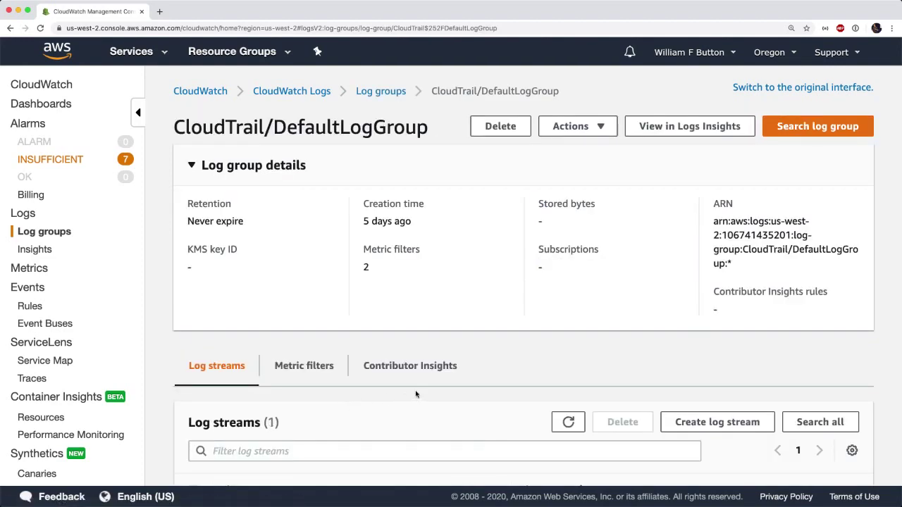
{"action": "scroll", "coordinate": [416, 395], "scroll_direction": "down", "scroll_amount": 2}
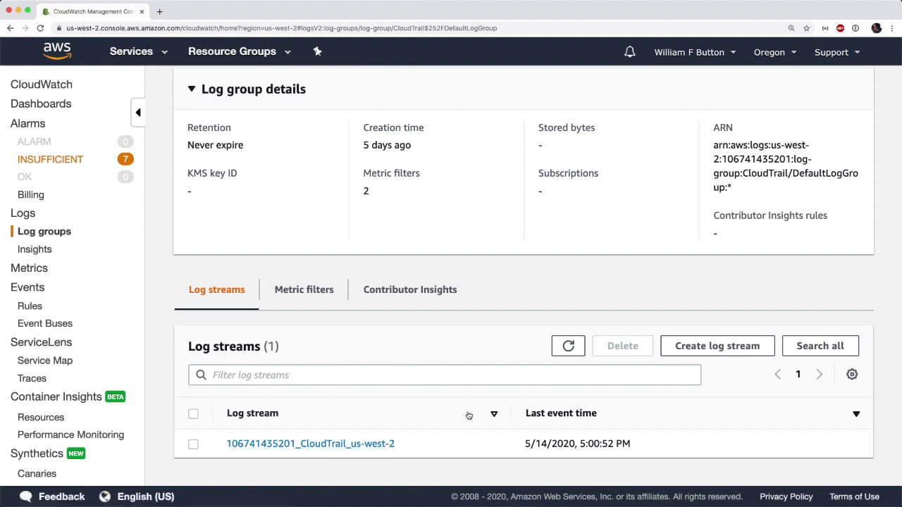
{"action": "scroll", "coordinate": [469, 414], "scroll_direction": "up", "scroll_amount": 3}
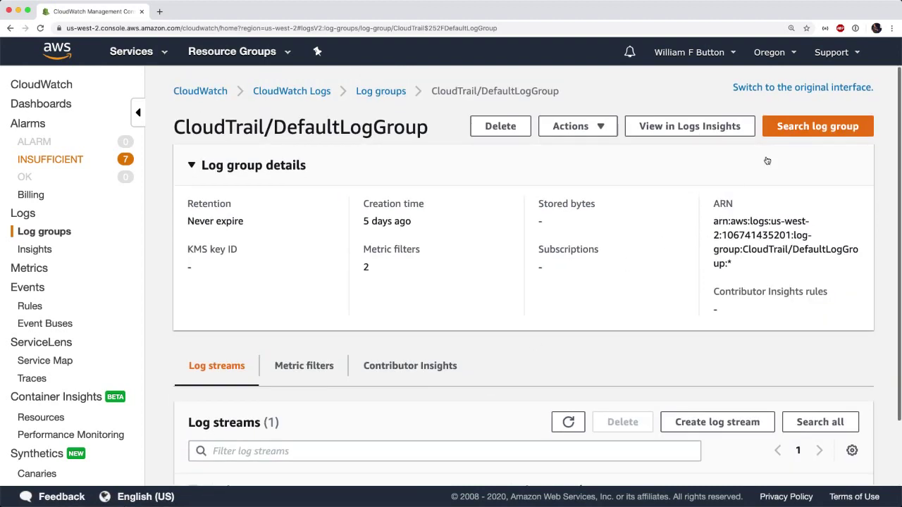
Step: List all log events of CloudTrail/DefaultLogGroup and expand the first event to examine its JSON message
{"action": "left_click", "coordinate": [826, 130]}
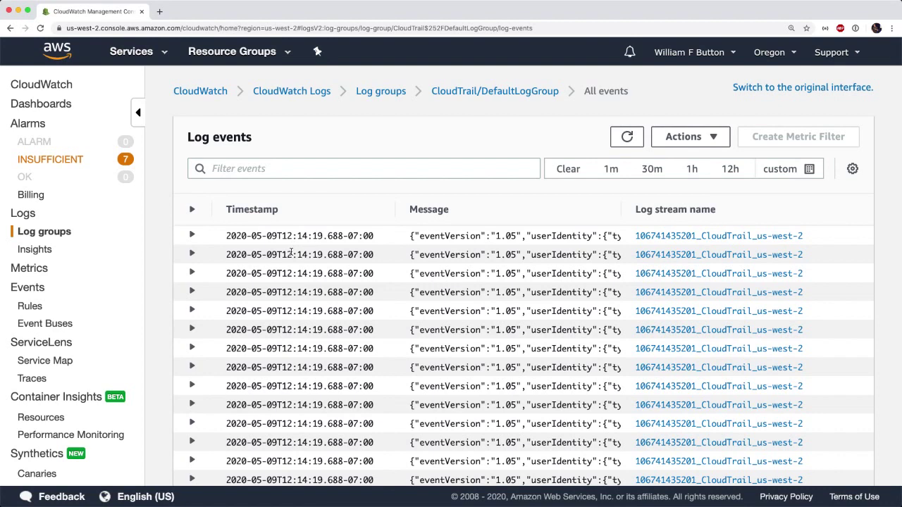
{"action": "left_click", "coordinate": [192, 236]}
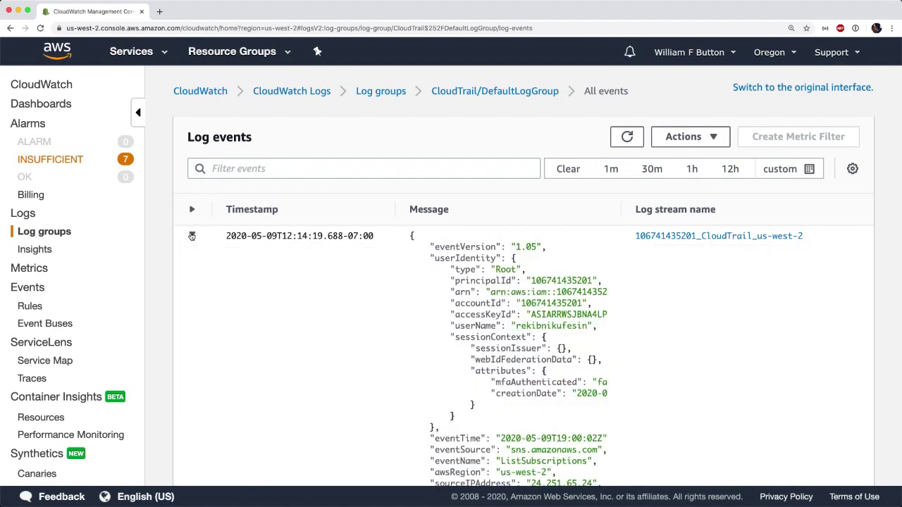
{"action": "scroll", "coordinate": [295, 303], "scroll_direction": "down", "scroll_amount": 2}
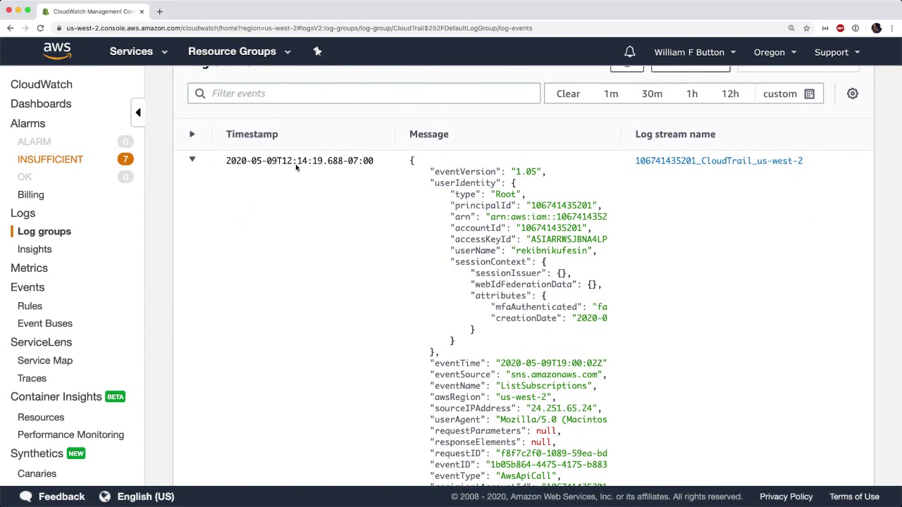
Step: Read through the expanded event's JSON message and skim the remaining events in the log group
{"action": "scroll", "coordinate": [491, 284], "scroll_direction": "down", "scroll_amount": 2}
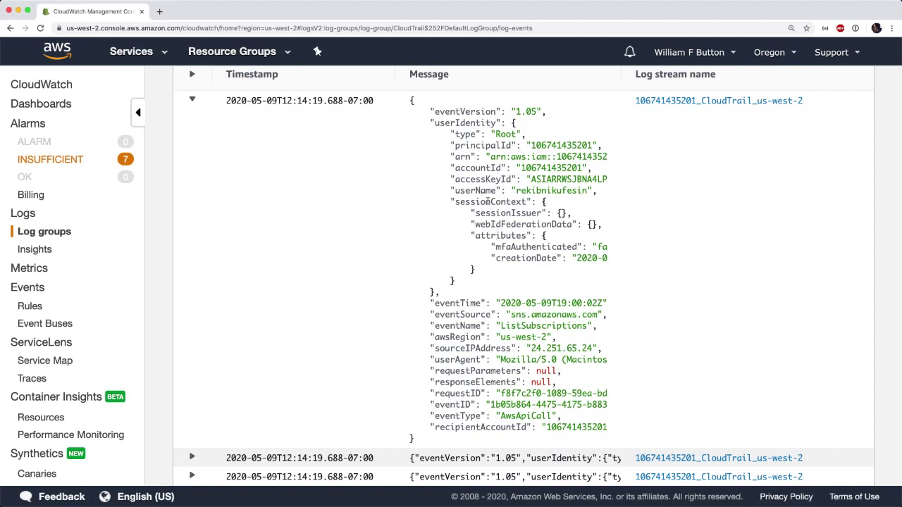
{"action": "scroll", "coordinate": [454, 173], "scroll_direction": "up", "scroll_amount": 4}
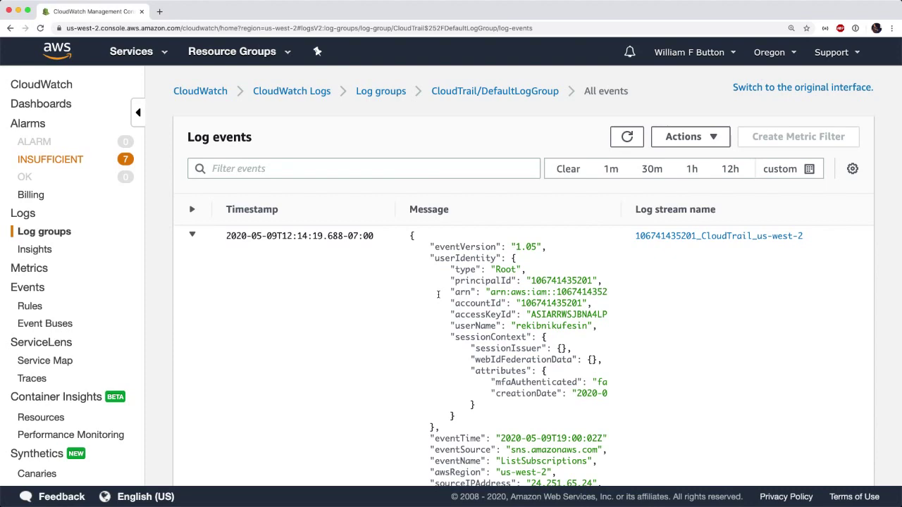
{"action": "scroll", "coordinate": [491, 338], "scroll_direction": "down", "scroll_amount": 15}
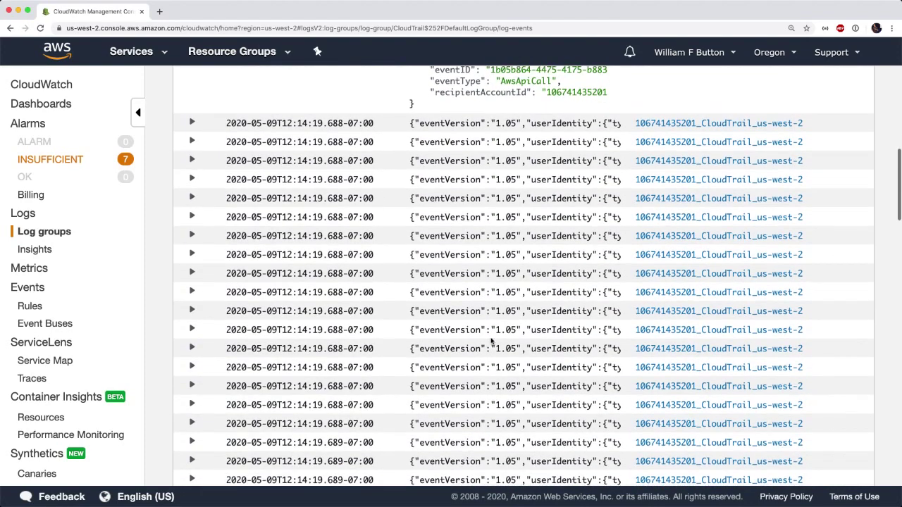
{"action": "scroll", "coordinate": [491, 339], "scroll_direction": "up", "scroll_amount": 15}
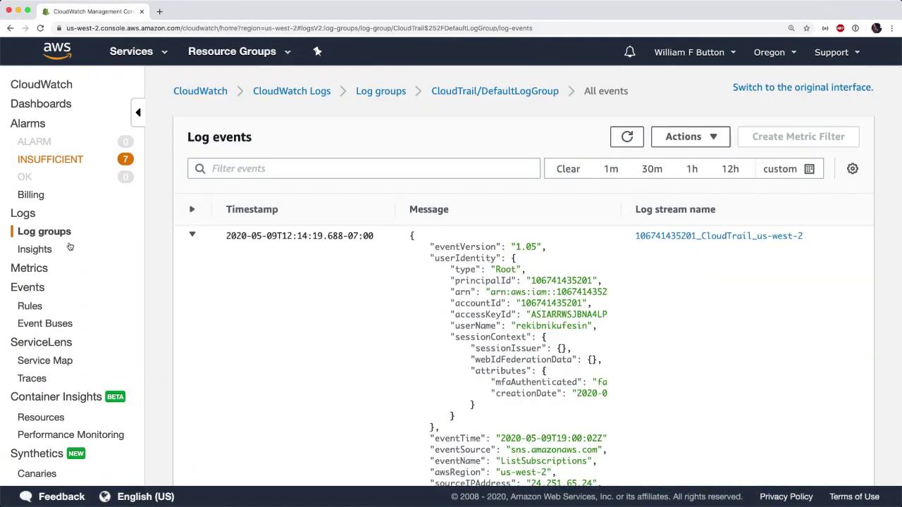
Step: Open CloudWatch Logs Insights and choose CloudTrail/DefaultLogGroup as the log group to query
{"action": "left_click", "coordinate": [37, 252]}
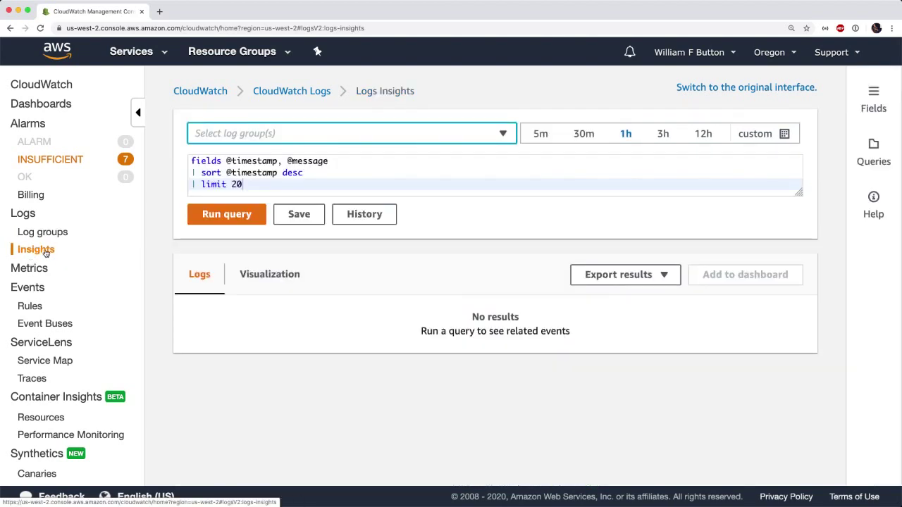
{"action": "left_click", "coordinate": [503, 135]}
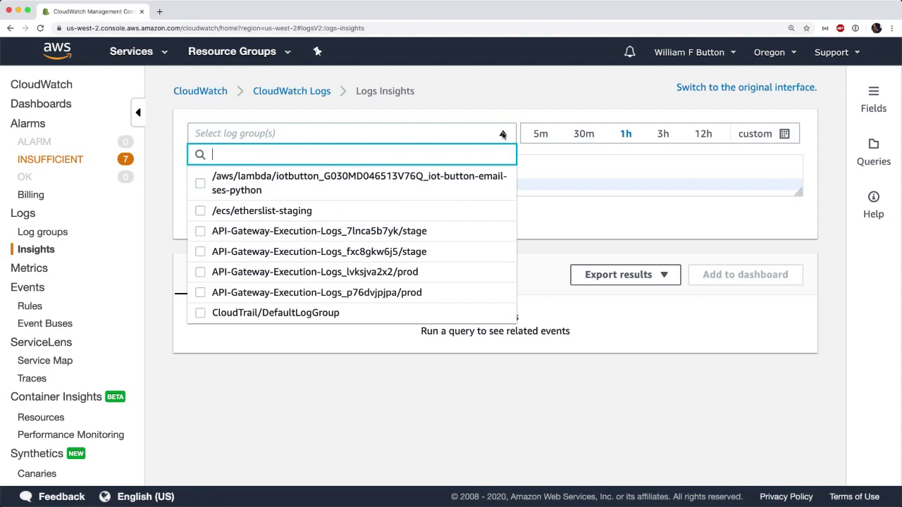
{"action": "left_click", "coordinate": [202, 313]}
{"action": "left_click", "coordinate": [428, 117]}
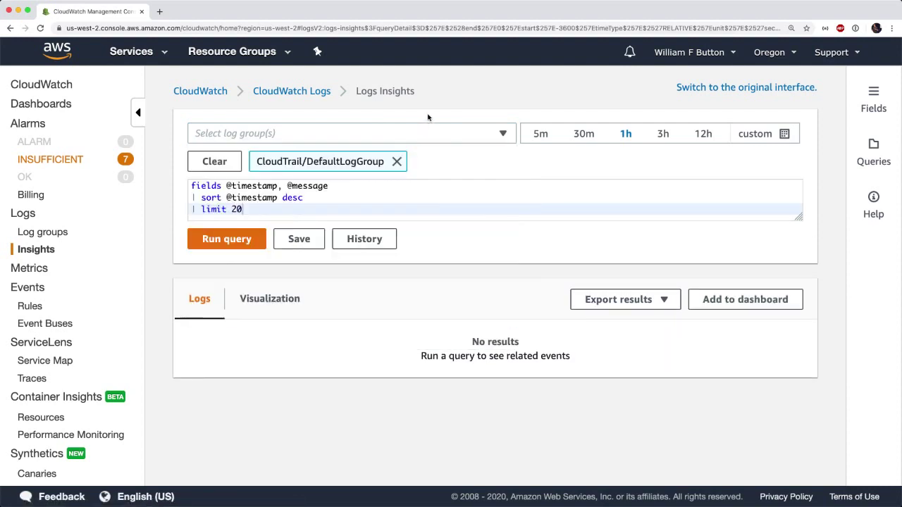
Step: Run the default Insights query on the log group and look over the histogram and returned records
{"action": "left_click", "coordinate": [254, 238]}
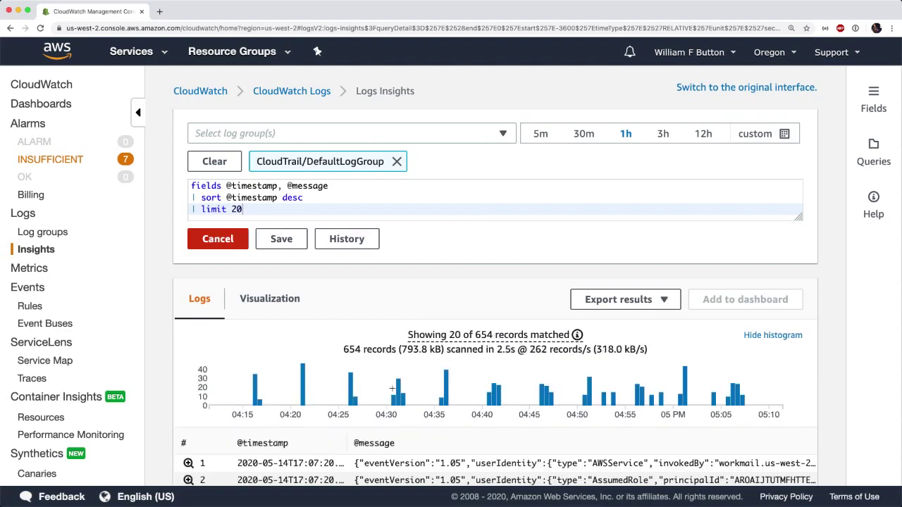
{"action": "scroll", "coordinate": [392, 390], "scroll_direction": "down", "scroll_amount": 2}
{"action": "scroll", "coordinate": [392, 390], "scroll_direction": "down", "scroll_amount": 5}
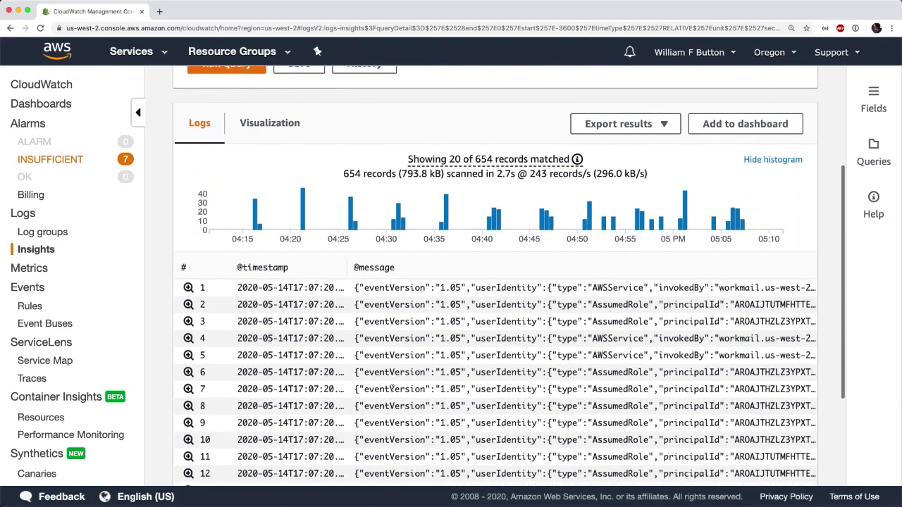
{"action": "scroll", "coordinate": [393, 389], "scroll_direction": "up", "scroll_amount": 6}
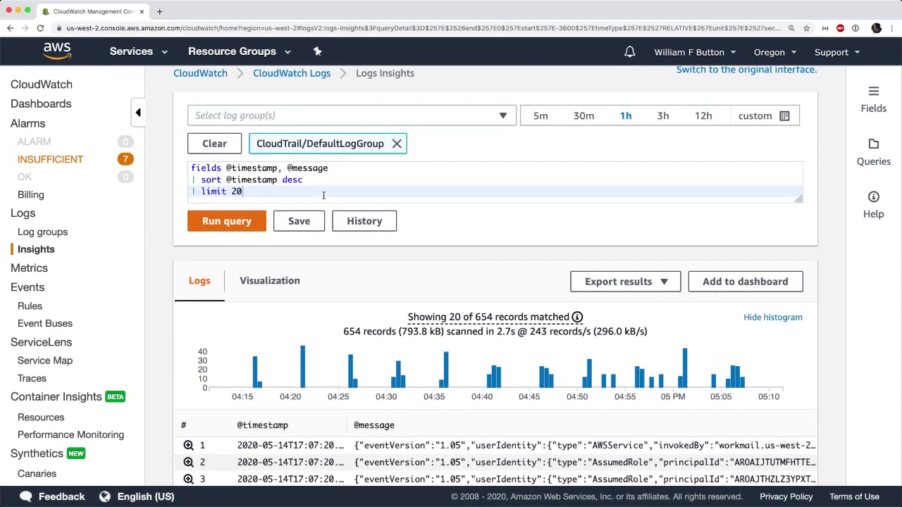
{"action": "left_click_drag", "start_coordinate": [335, 169], "coordinate": [286, 170]}
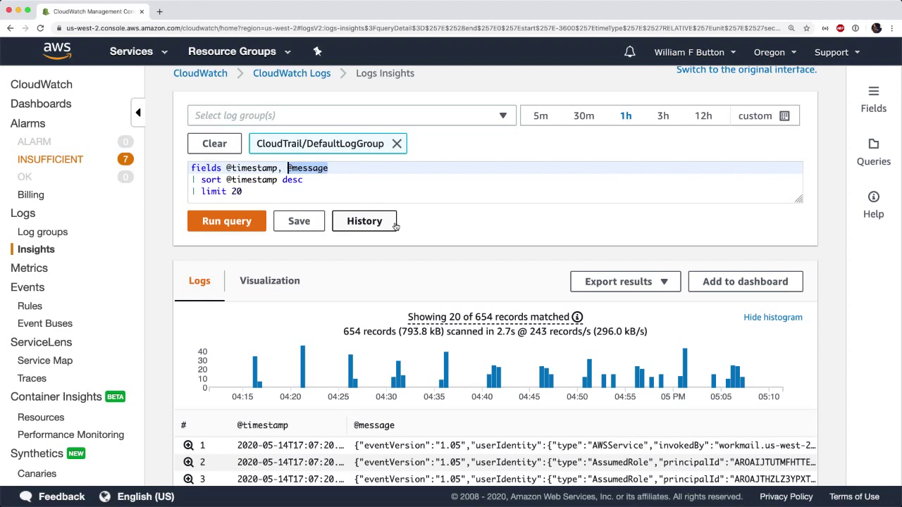
{"action": "type", "text": "ev"}
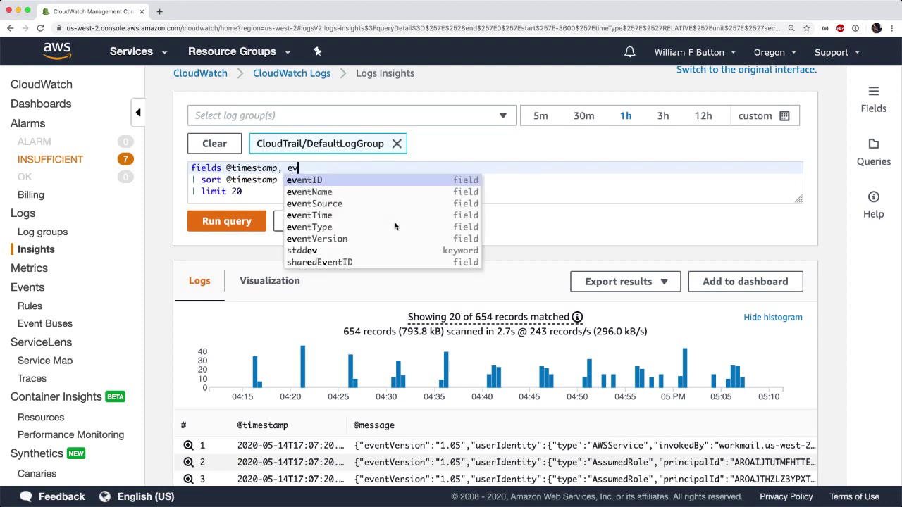
{"action": "type", "text": "entT"}
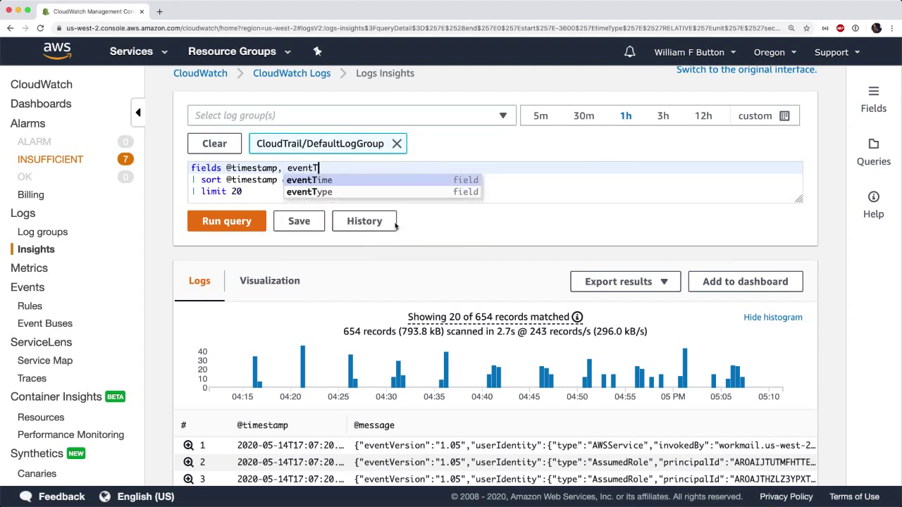
{"action": "type", "text": "ype, e"}
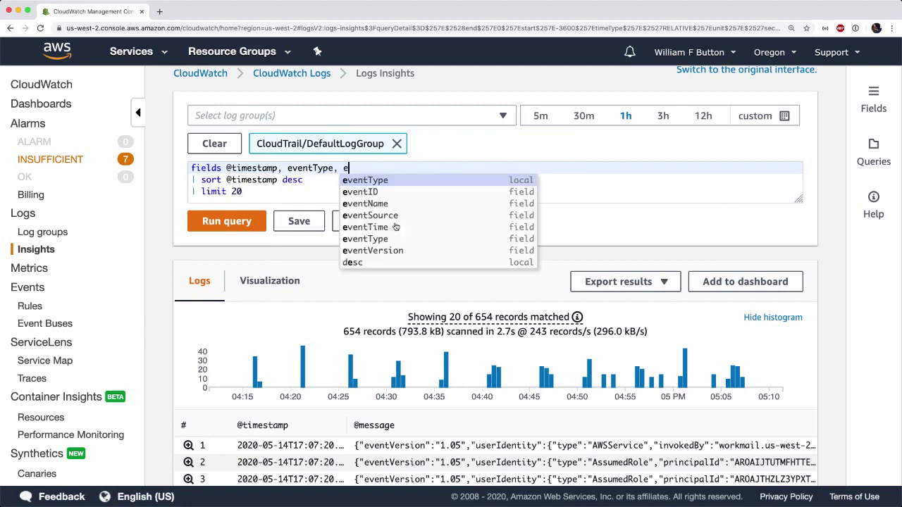
{"action": "type", "text": "ventNam"}
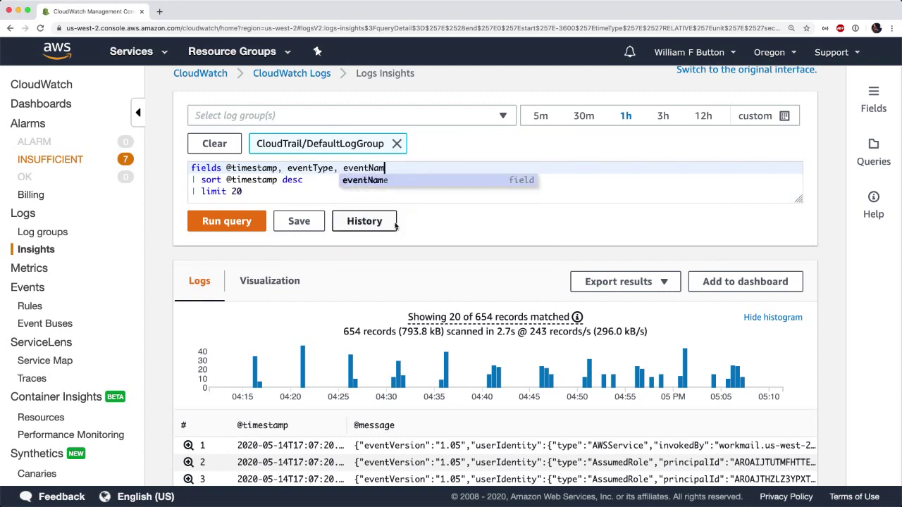
{"action": "type", "text": "e, eve"}
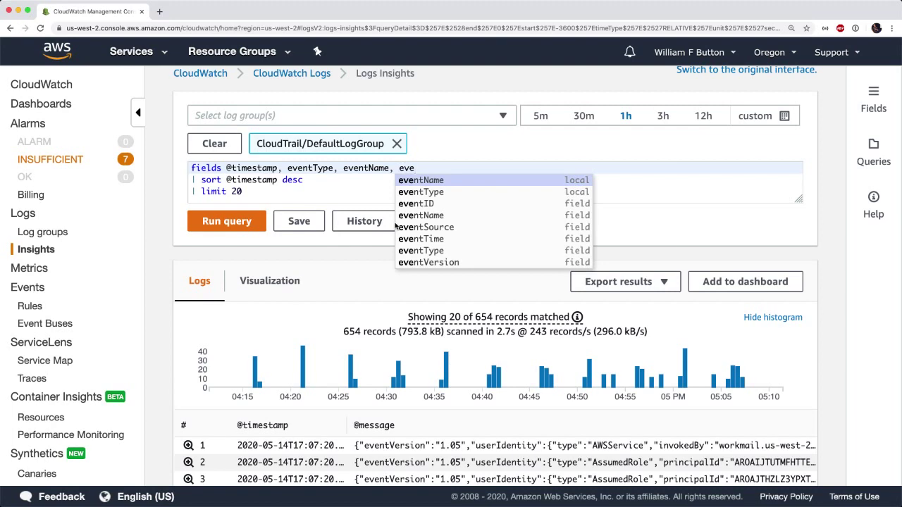
{"action": "type", "text": "ntSource"}
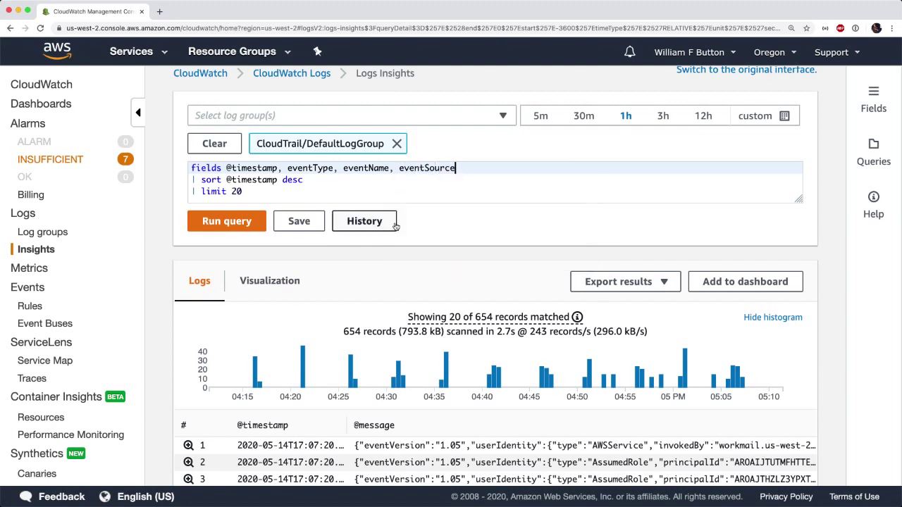
{"action": "left_click", "coordinate": [246, 224]}
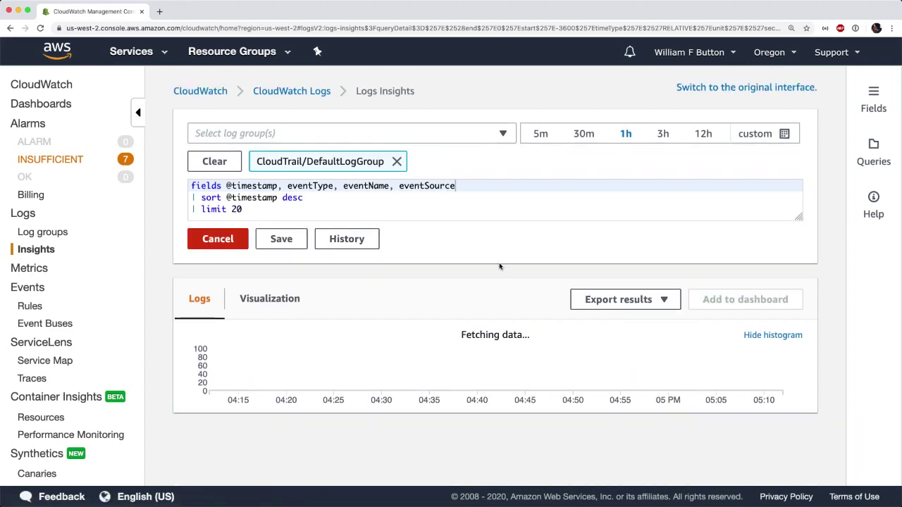
Step: Widen the eventType and eventName columns of the results table so their values are fully readable
{"action": "scroll", "coordinate": [469, 298], "scroll_direction": "down", "scroll_amount": 5}
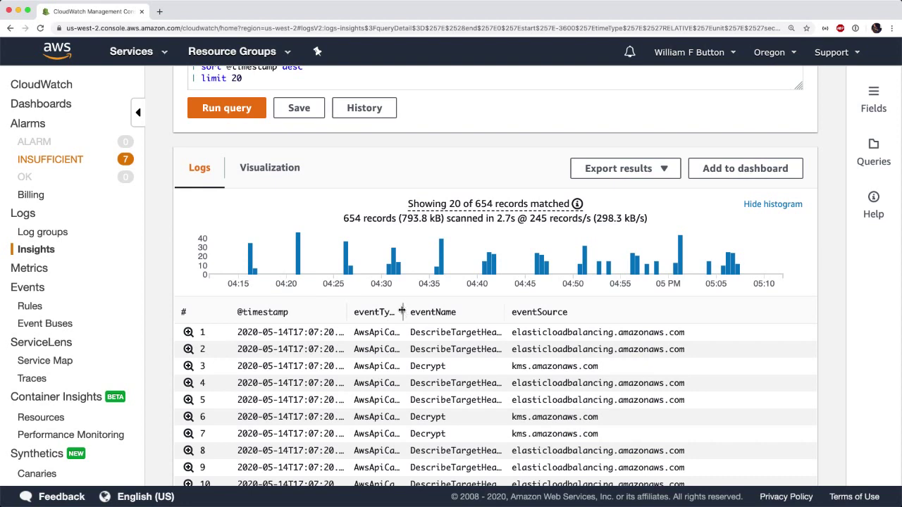
{"action": "left_click_drag", "start_coordinate": [403, 312], "coordinate": [454, 313]}
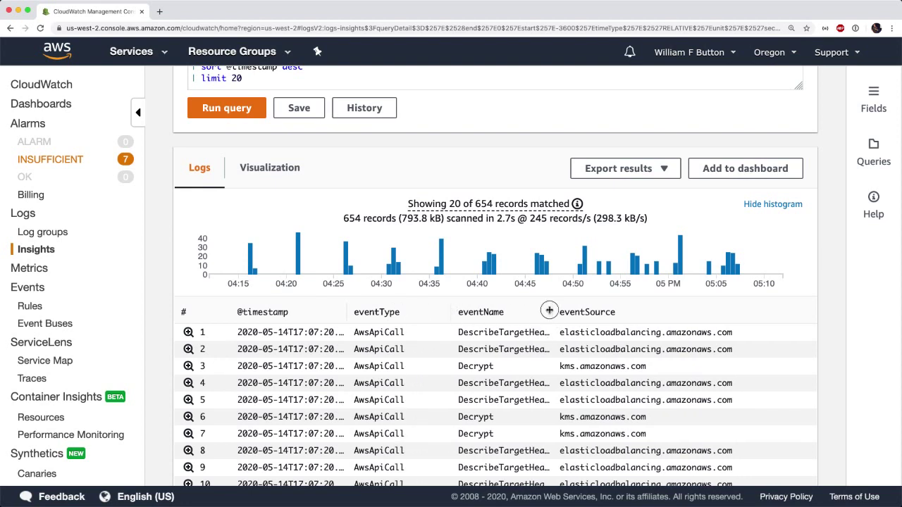
{"action": "left_click_drag", "start_coordinate": [548, 313], "coordinate": [588, 314]}
{"action": "scroll", "coordinate": [466, 364], "scroll_direction": "up", "scroll_amount": 3}
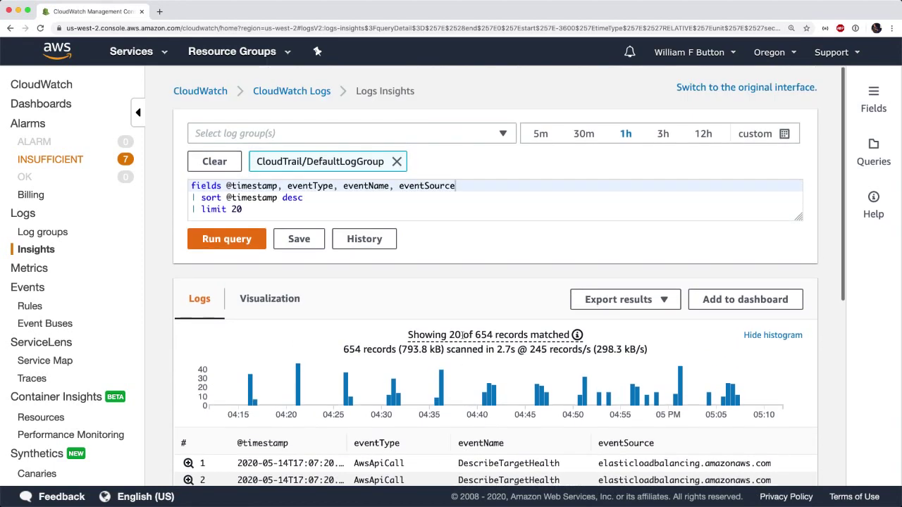
Step: Replace the query's limit 20 clause with filter eventName = "DescribeTargetHealth" and run the query
{"action": "left_click", "coordinate": [283, 211]}
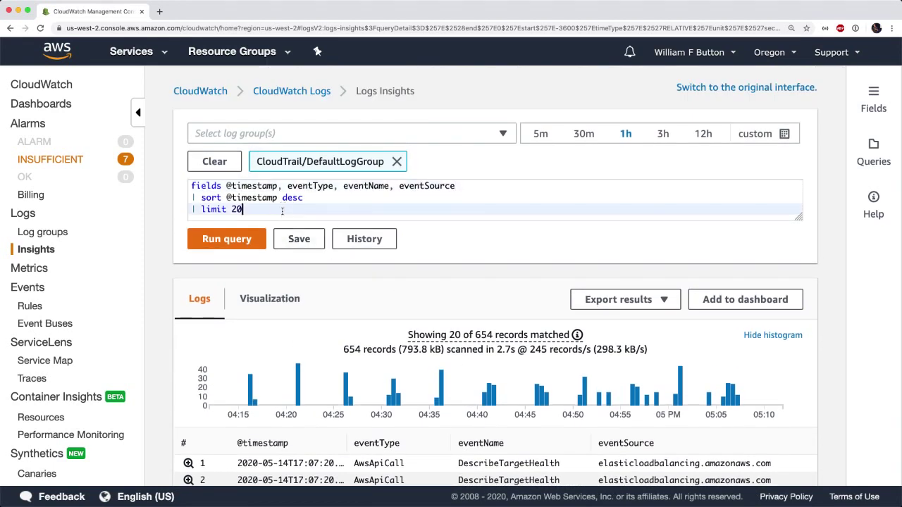
{"action": "left_click", "coordinate": [201, 210], "text": "shift"}
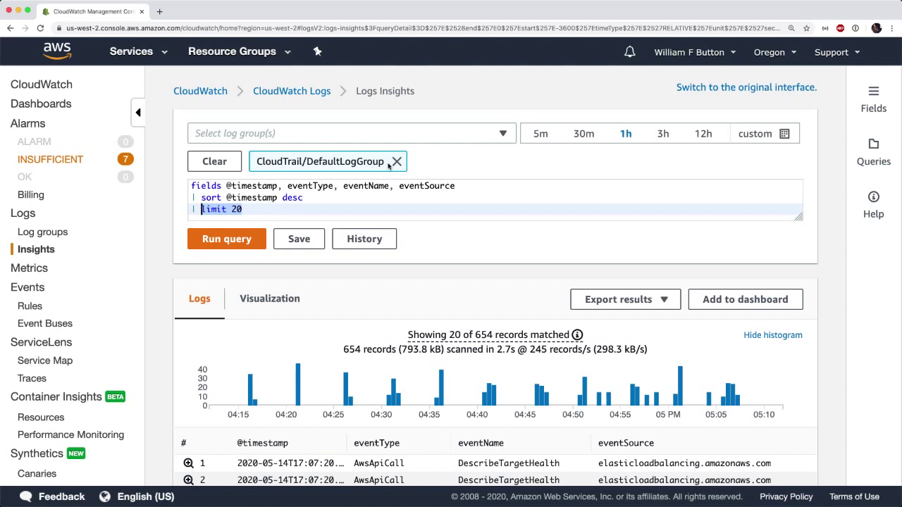
{"action": "type", "text": "filter"}
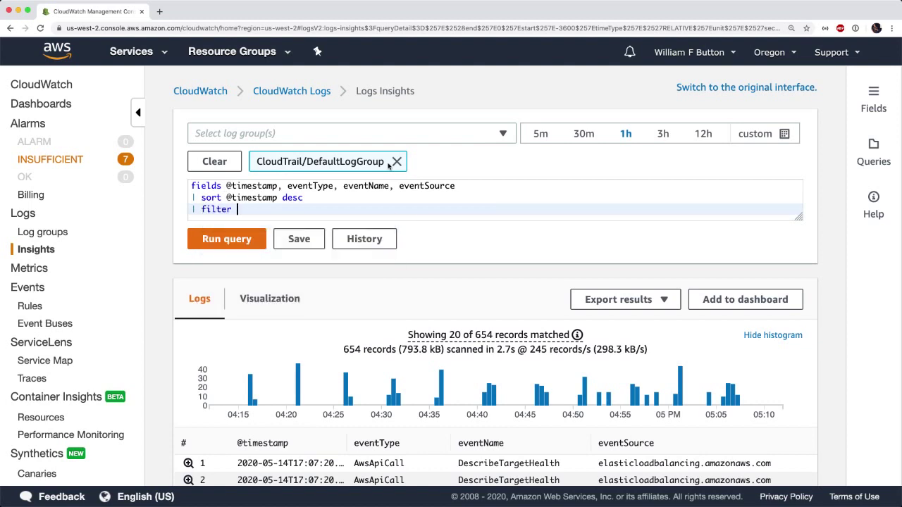
{"action": "type", "text": " ev"}
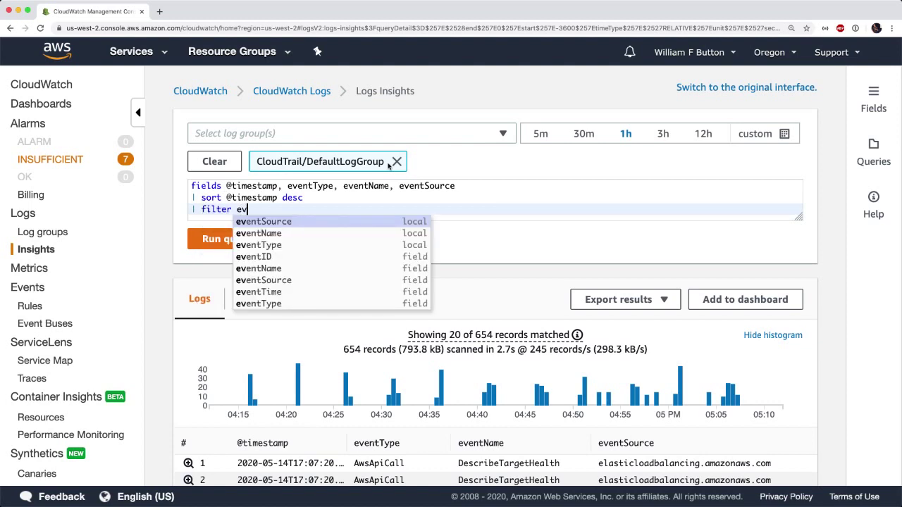
{"action": "type", "text": "entName"}
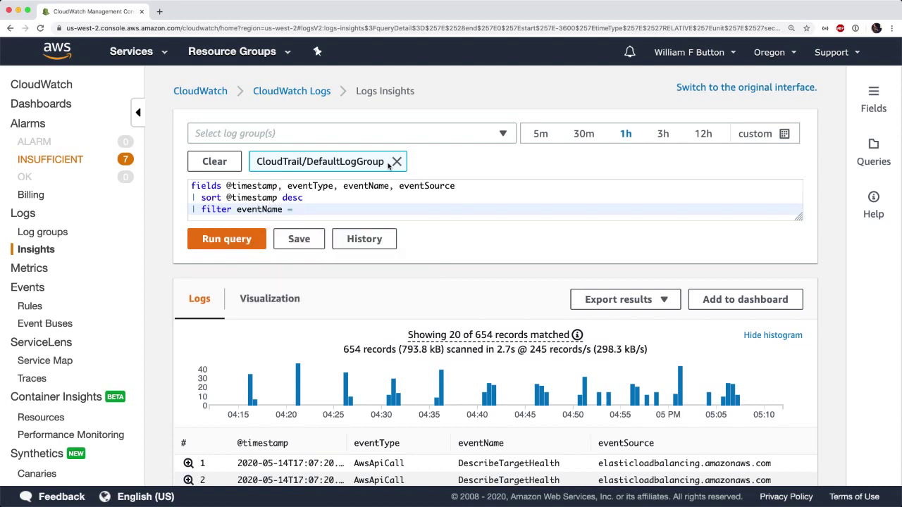
{"action": "type", "text": " = \"Descri"}
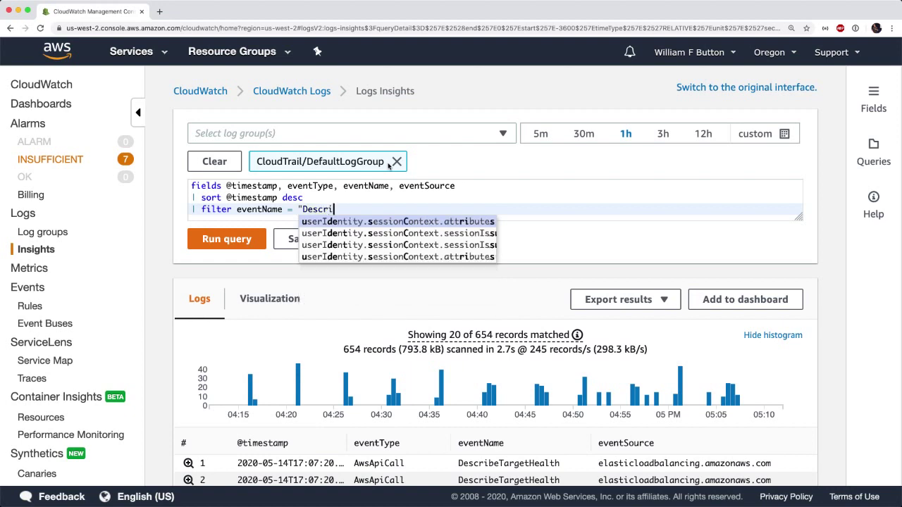
{"action": "type", "text": "beTarget"}
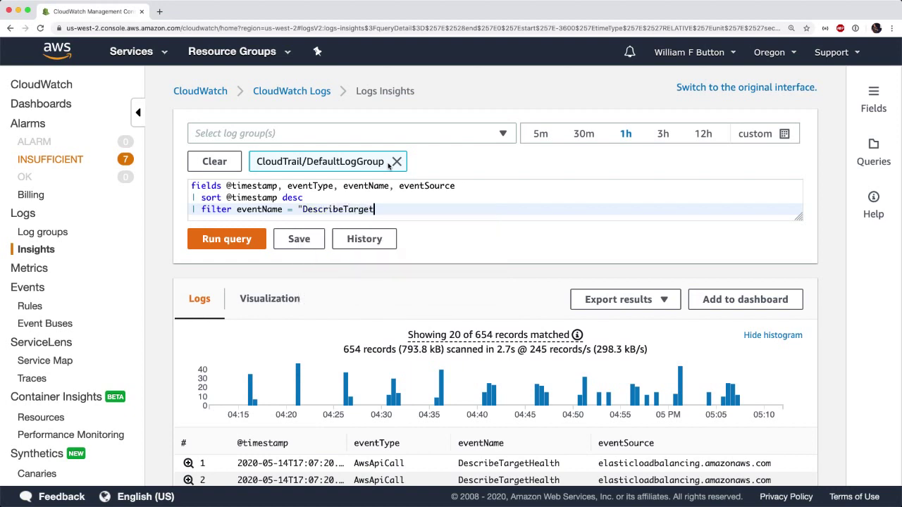
{"action": "type", "text": "Health\""}
{"action": "left_click", "coordinate": [220, 243]}
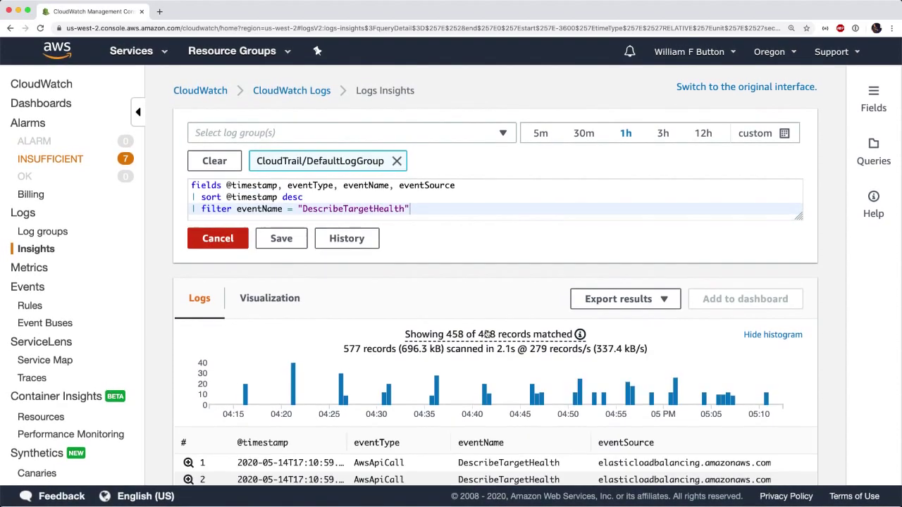
{"action": "scroll", "coordinate": [469, 361], "scroll_direction": "down", "scroll_amount": 5}
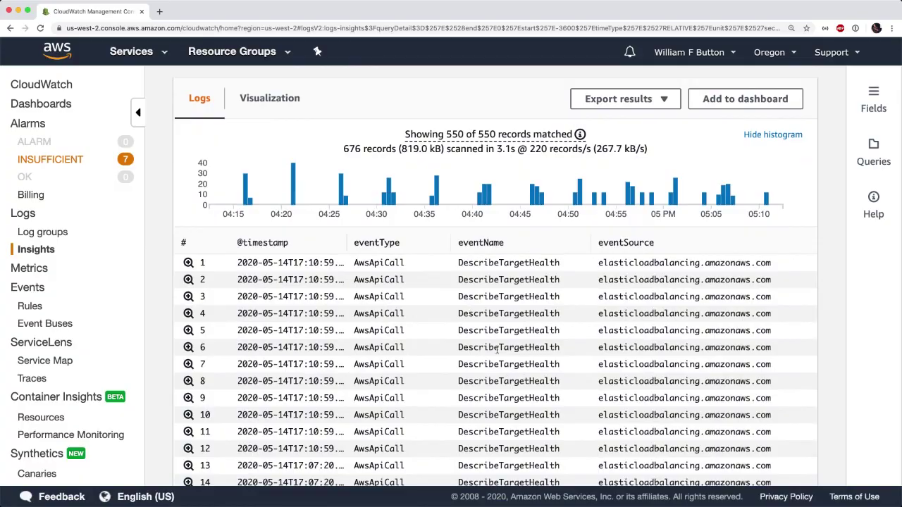
{"action": "scroll", "coordinate": [494, 345], "scroll_direction": "down", "scroll_amount": 2}
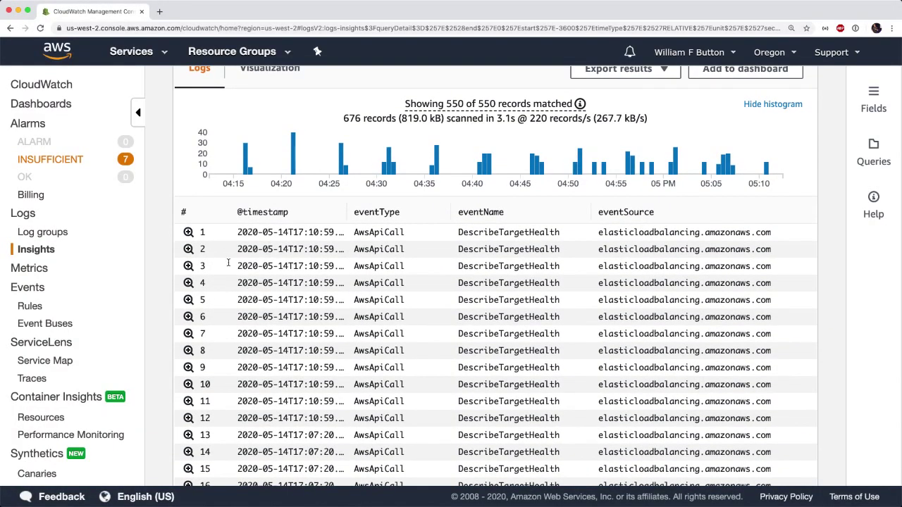
{"action": "left_click", "coordinate": [188, 233]}
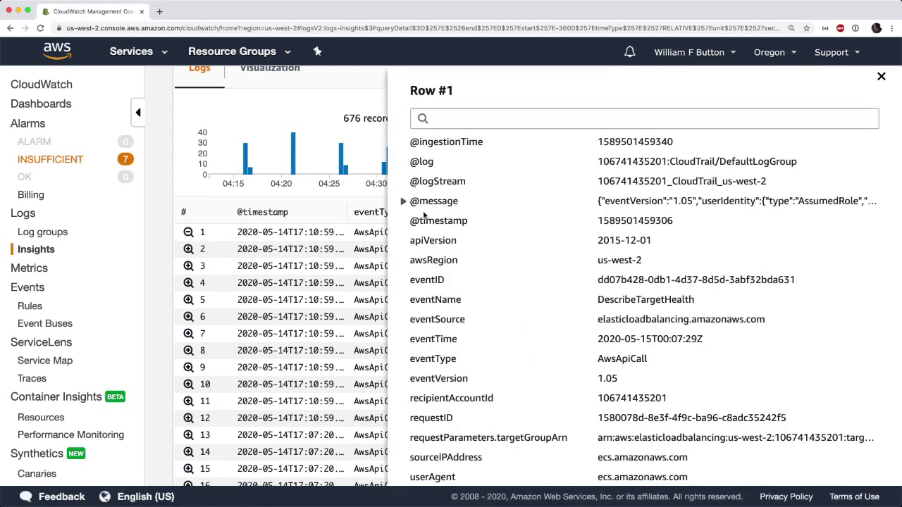
{"action": "left_click", "coordinate": [404, 203]}
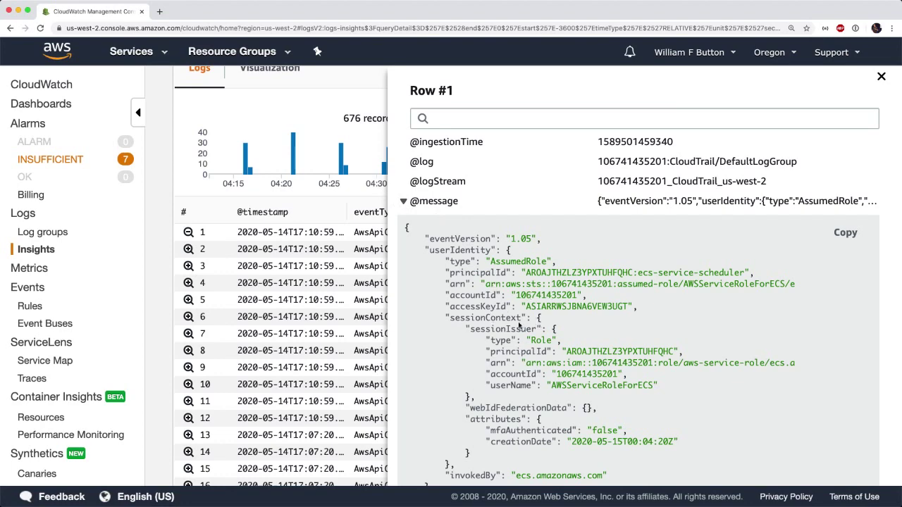
{"action": "scroll", "coordinate": [519, 326], "scroll_direction": "down", "scroll_amount": 2}
{"action": "left_click", "coordinate": [403, 141]}
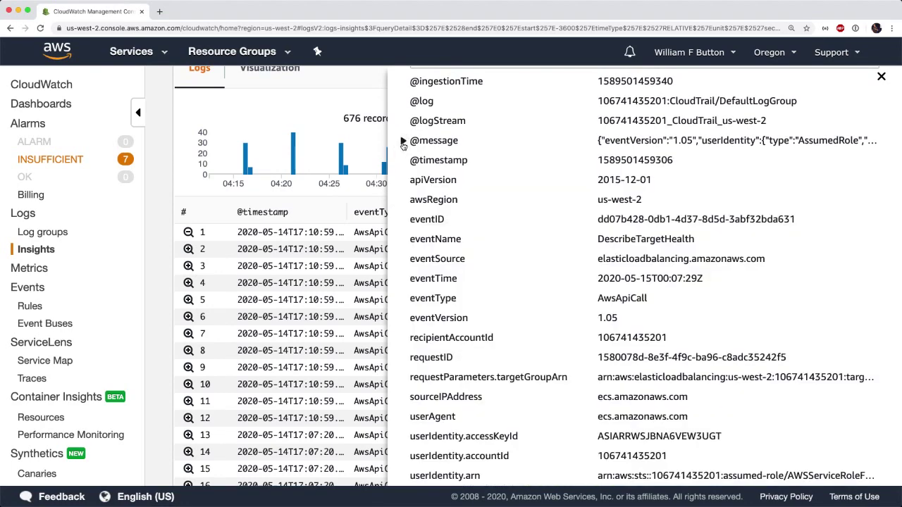
{"action": "left_click", "coordinate": [356, 131]}
{"action": "scroll", "coordinate": [374, 129], "scroll_direction": "up", "scroll_amount": 4}
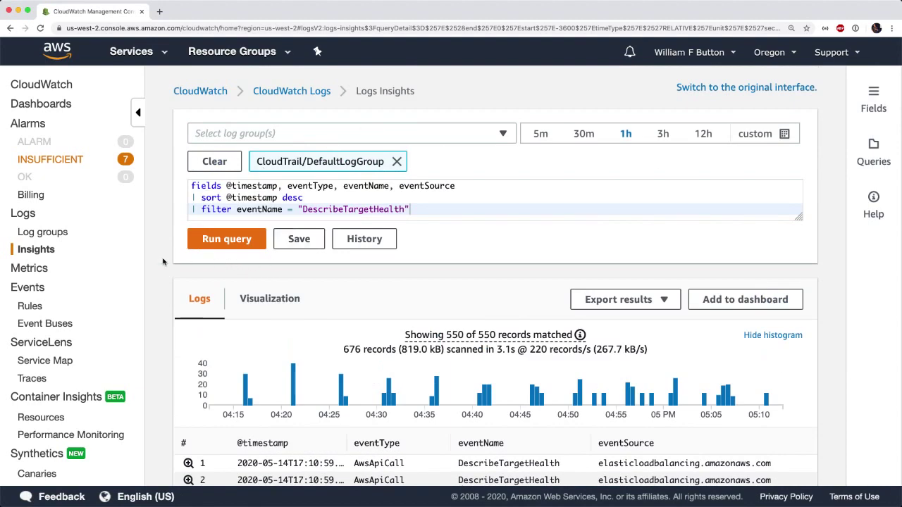
Step: Open the CloudTrail/DefaultLogGroup log group, review its existing metric filters, and start creating a new metric filter
{"action": "left_click", "coordinate": [59, 237]}
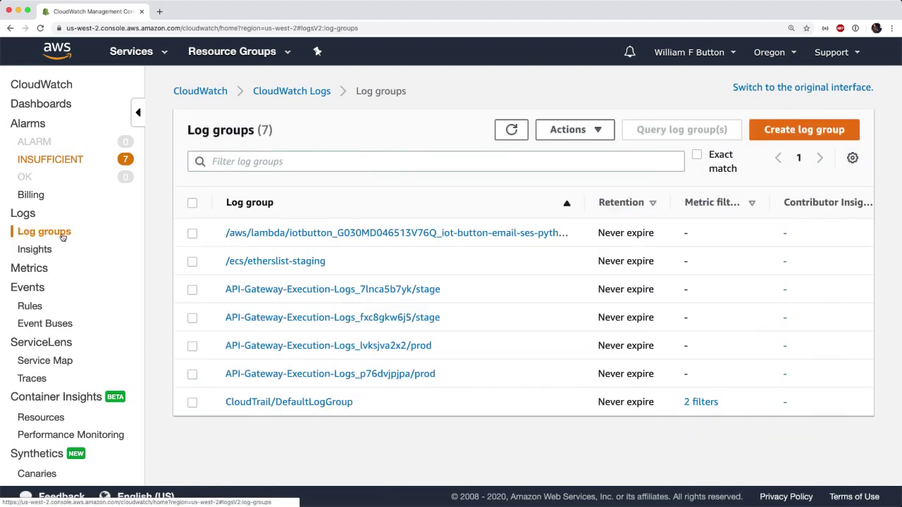
{"action": "left_click", "coordinate": [289, 401]}
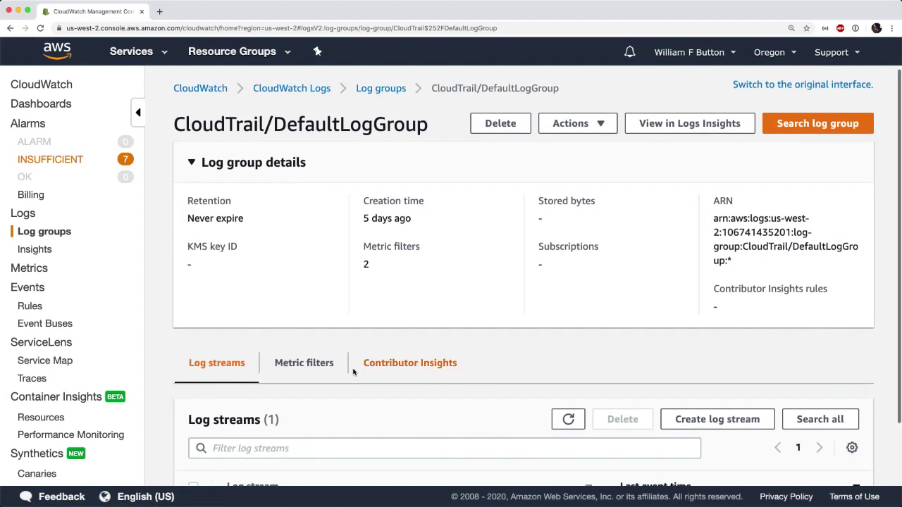
{"action": "left_click", "coordinate": [295, 366]}
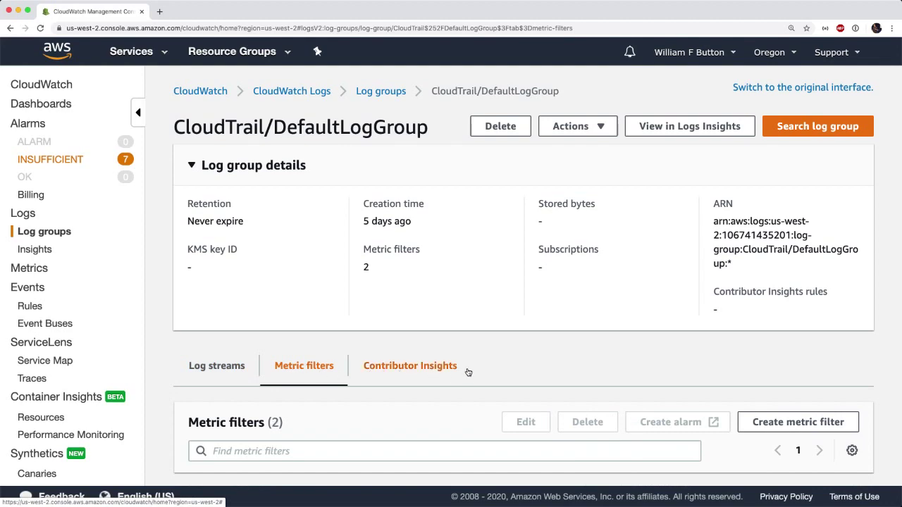
{"action": "scroll", "coordinate": [468, 372], "scroll_direction": "down", "scroll_amount": 5}
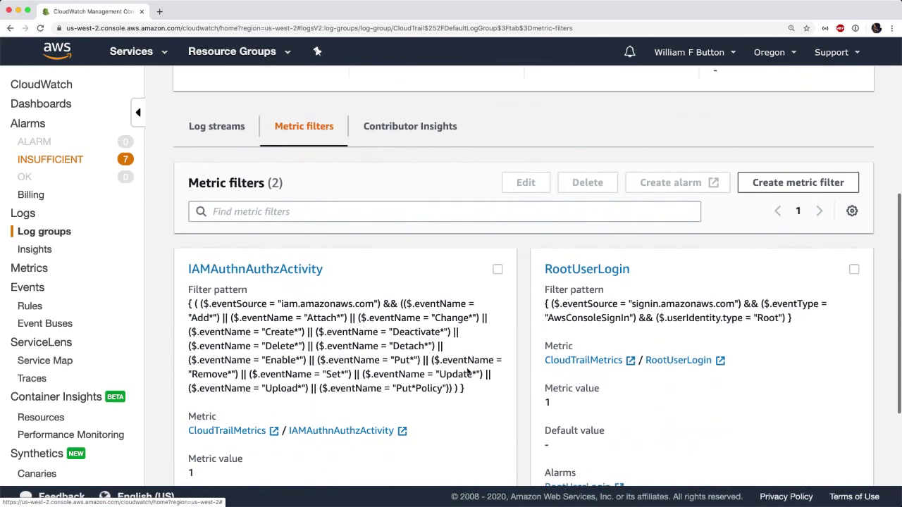
{"action": "scroll", "coordinate": [468, 372], "scroll_direction": "down", "scroll_amount": 2}
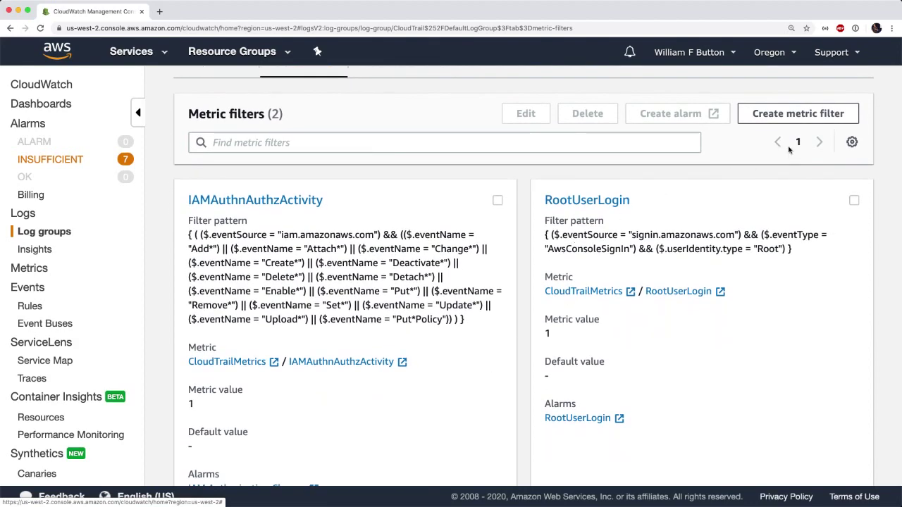
{"action": "left_click", "coordinate": [773, 115]}
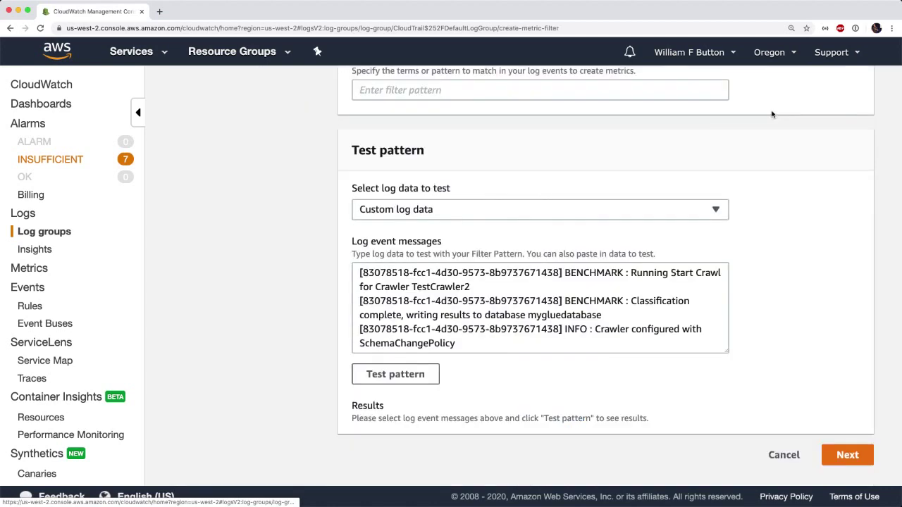
{"action": "scroll", "coordinate": [470, 180], "scroll_direction": "up", "scroll_amount": 1}
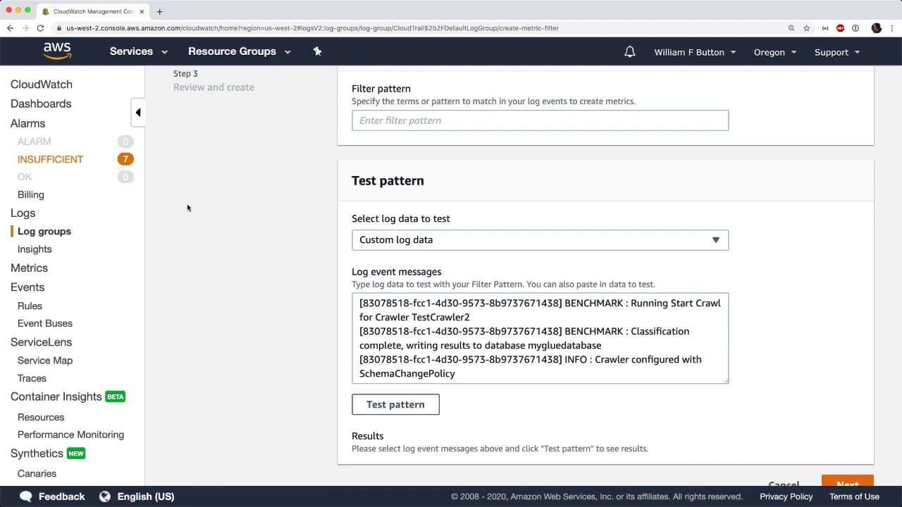
Step: Copy the IAM activity filter from CloudWatchLogsMetricFilters.txt in Visual Studio Code and paste it as the filter pattern in the CloudWatch console
{"action": "key", "text": "ctrl+Up"}
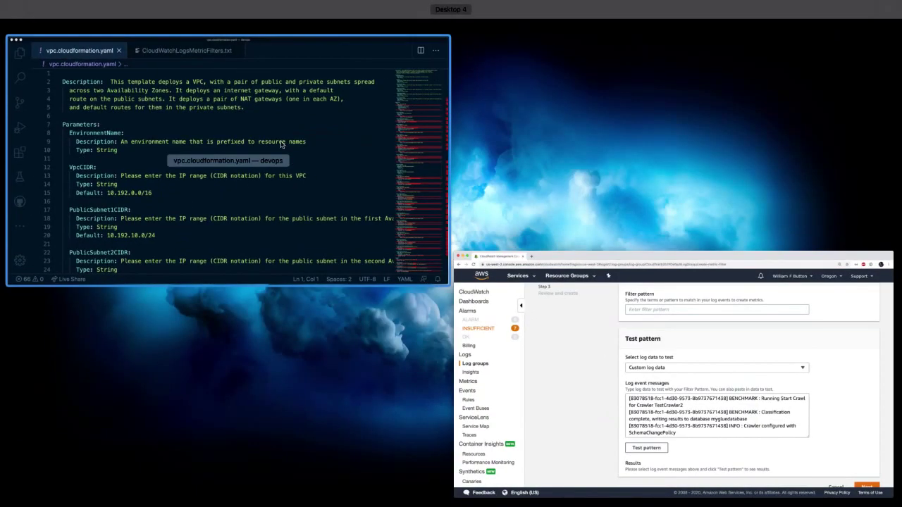
{"action": "left_click", "coordinate": [283, 145]}
{"action": "left_click", "coordinate": [315, 28]}
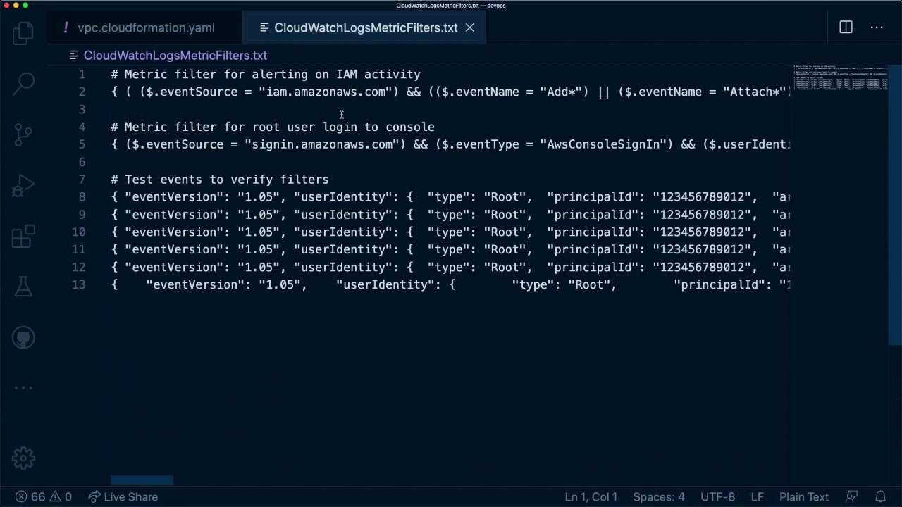
{"action": "left_click", "coordinate": [113, 91]}
{"action": "key", "text": "shift+End"}
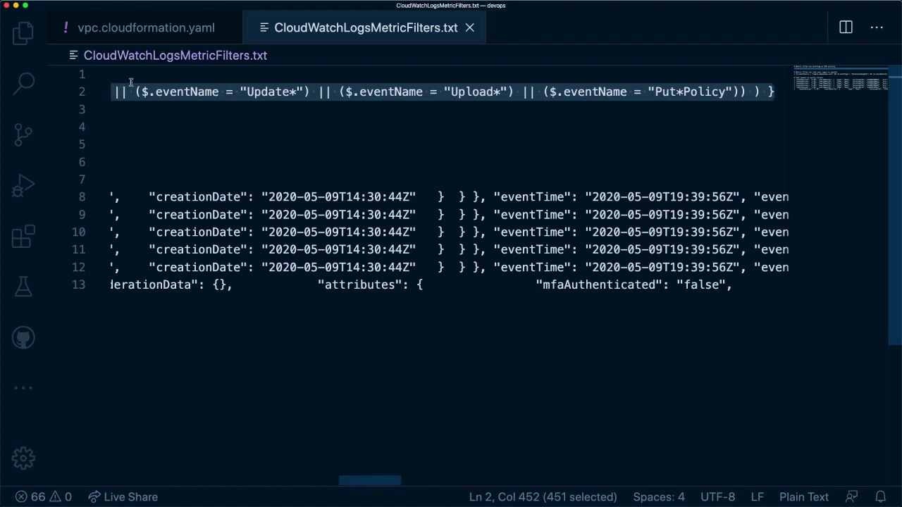
{"action": "key", "text": "super+Tab"}
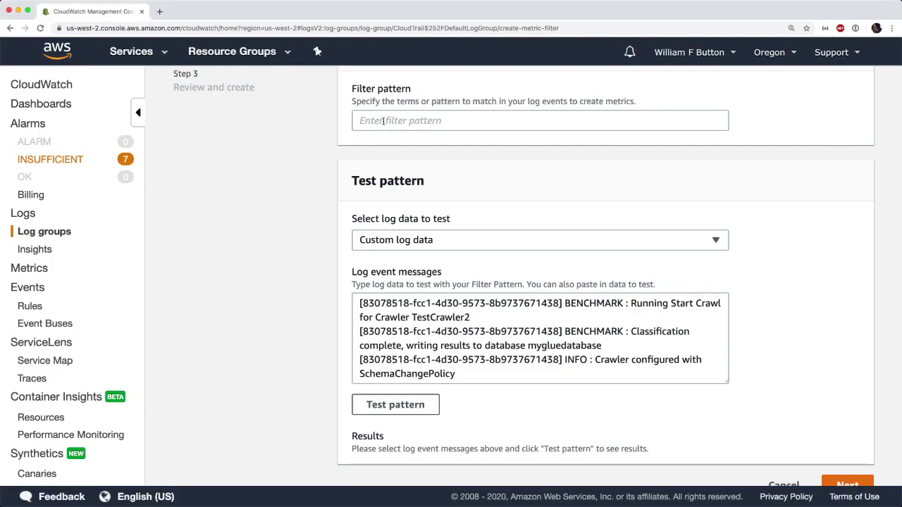
{"action": "left_click", "coordinate": [383, 121]}
{"action": "key", "text": "super+v"}
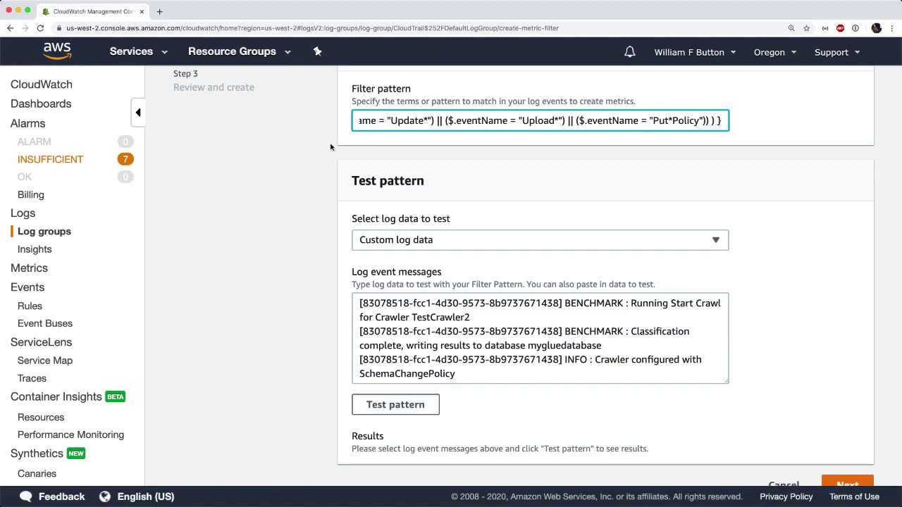
Step: Switch back to Visual Studio Code and examine the IAM filter's eventSource condition for iam.amazonaws.com and its && operator
{"action": "key", "text": "super+Tab"}
{"action": "left_click", "coordinate": [307, 157]}
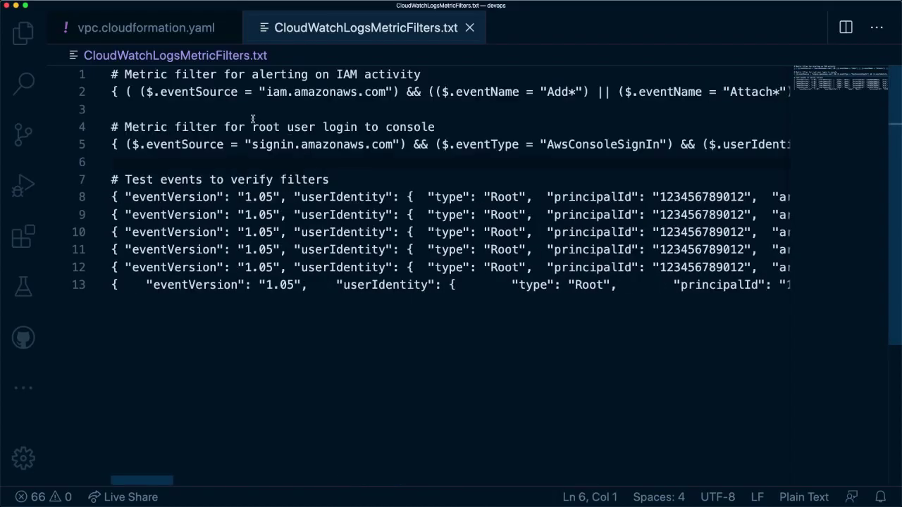
{"action": "left_click", "coordinate": [145, 91]}
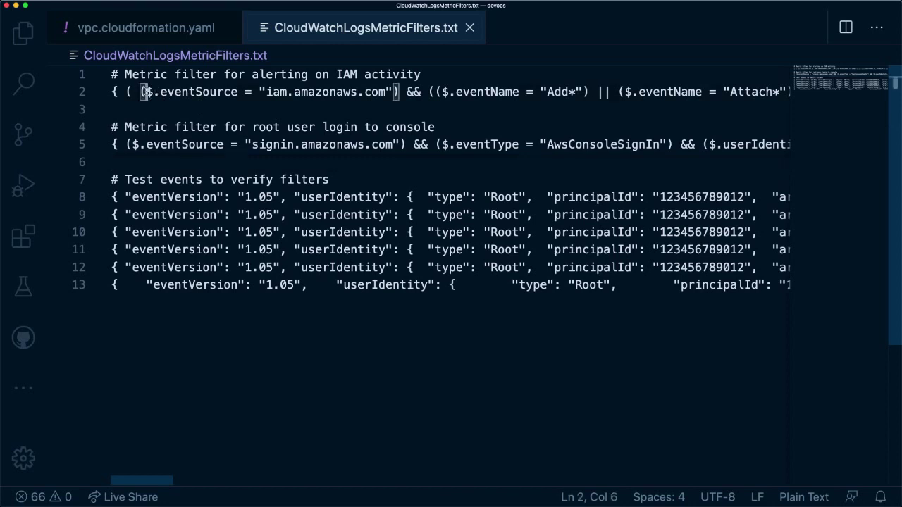
{"action": "double_click", "coordinate": [178, 92]}
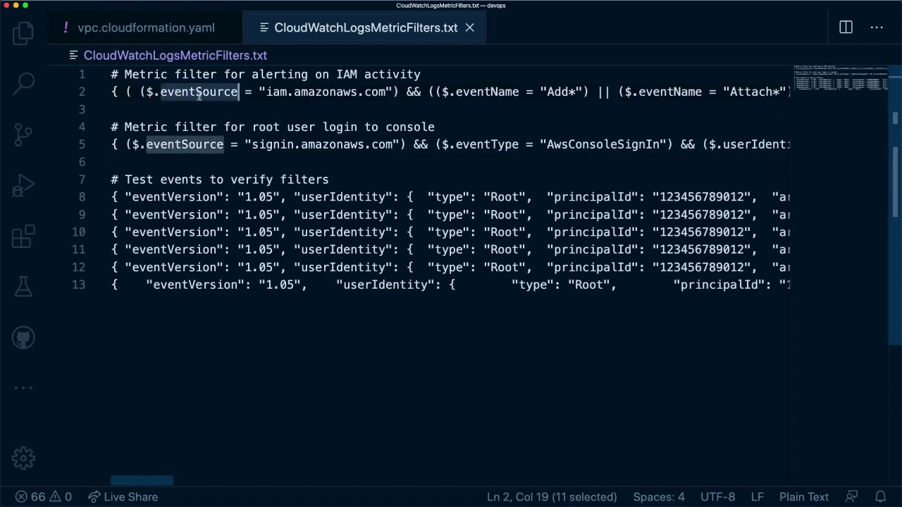
{"action": "left_click", "coordinate": [265, 92]}
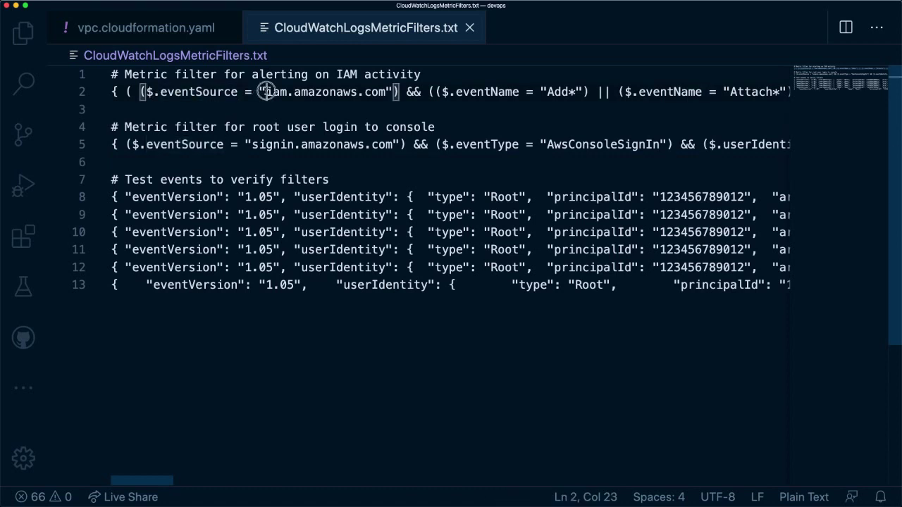
{"action": "left_click_drag", "start_coordinate": [266, 92], "coordinate": [385, 92]}
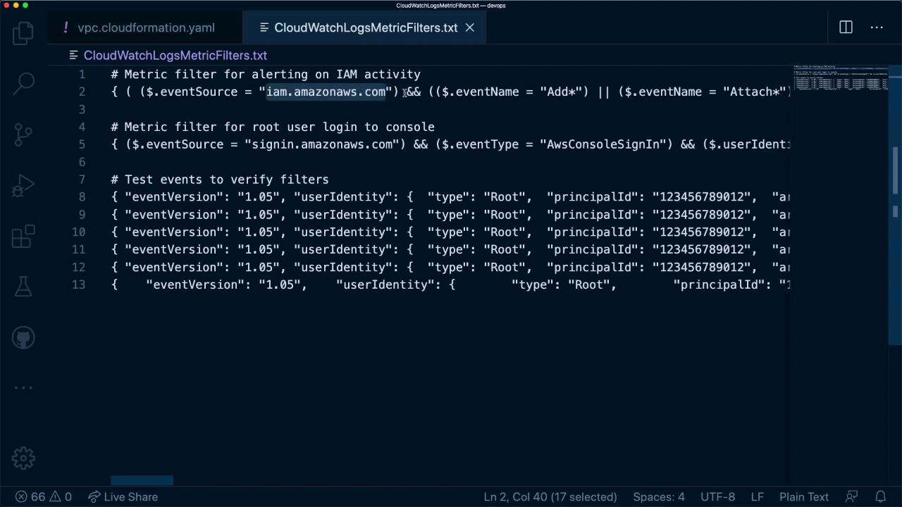
{"action": "left_click_drag", "start_coordinate": [408, 92], "coordinate": [423, 92]}
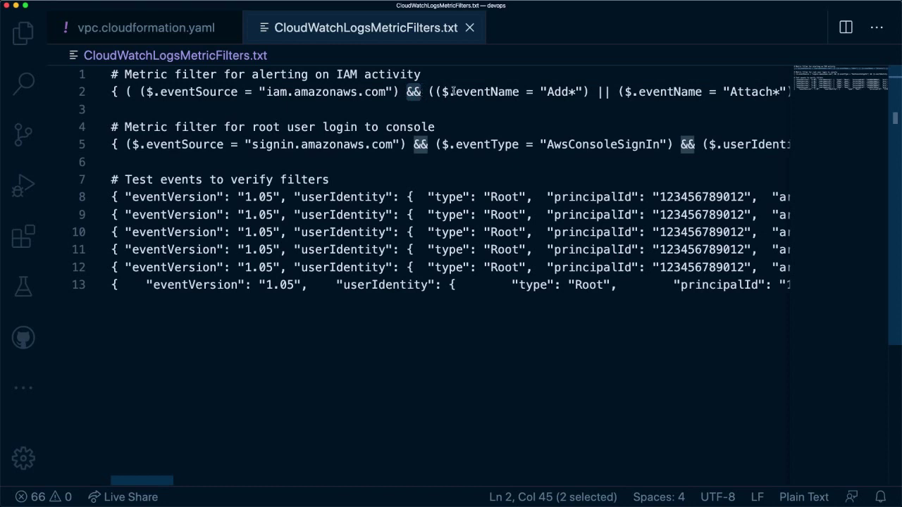
Step: Examine the IAM filter's eventName conditions one by one, from Add* through Detach*
{"action": "double_click", "coordinate": [356, 93]}
{"action": "left_click", "coordinate": [468, 93]}
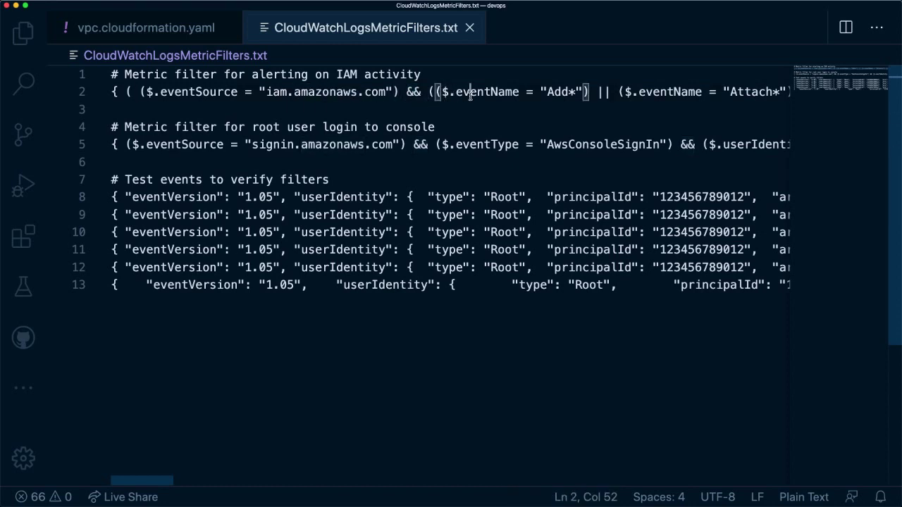
{"action": "double_click", "coordinate": [470, 93]}
{"action": "scroll", "coordinate": [515, 100], "scroll_direction": "right", "scroll_amount": 3}
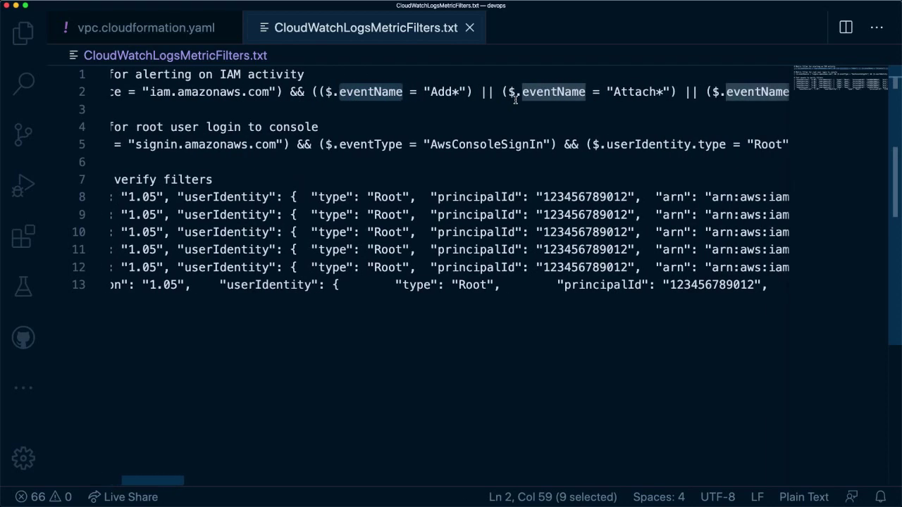
{"action": "double_click", "coordinate": [449, 93]}
{"action": "scroll", "coordinate": [471, 101], "scroll_direction": "right", "scroll_amount": 3}
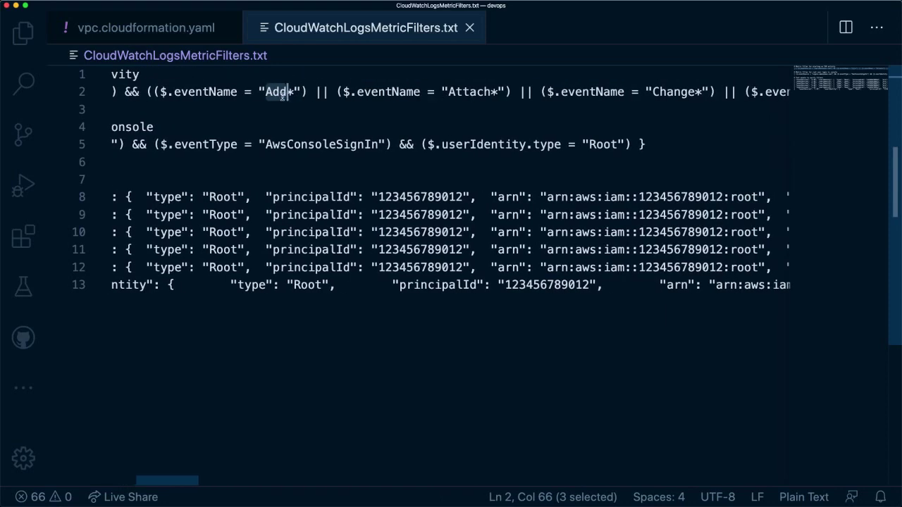
{"action": "double_click", "coordinate": [471, 92]}
{"action": "scroll", "coordinate": [493, 95], "scroll_direction": "right", "scroll_amount": 4}
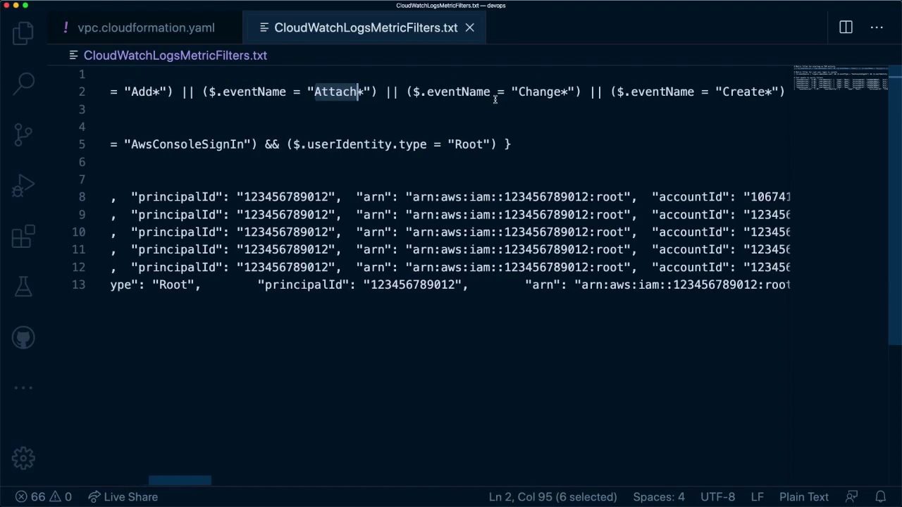
{"action": "left_click", "coordinate": [517, 92]}
{"action": "double_click", "coordinate": [517, 92]}
{"action": "scroll", "coordinate": [516, 93], "scroll_direction": "right", "scroll_amount": 5}
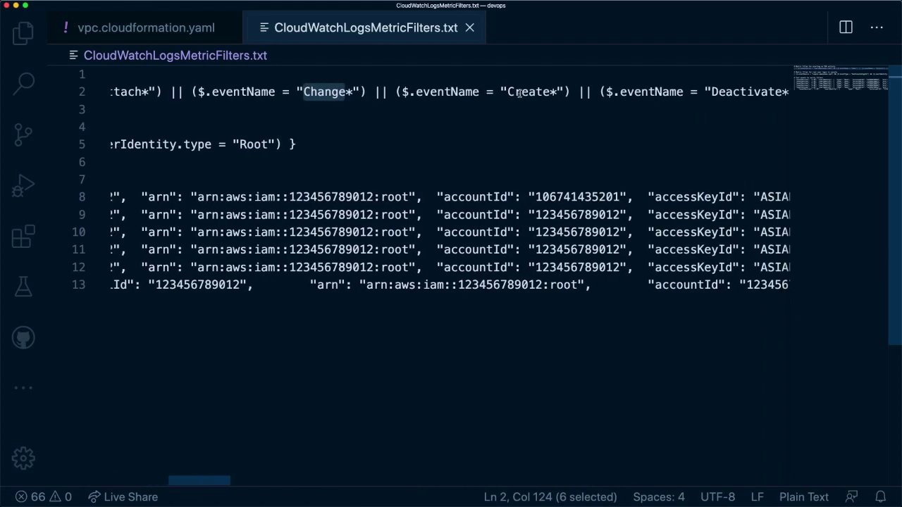
{"action": "double_click", "coordinate": [520, 90]}
{"action": "scroll", "coordinate": [520, 90], "scroll_direction": "right", "scroll_amount": 1}
{"action": "scroll", "coordinate": [520, 90], "scroll_direction": "right", "scroll_amount": 5}
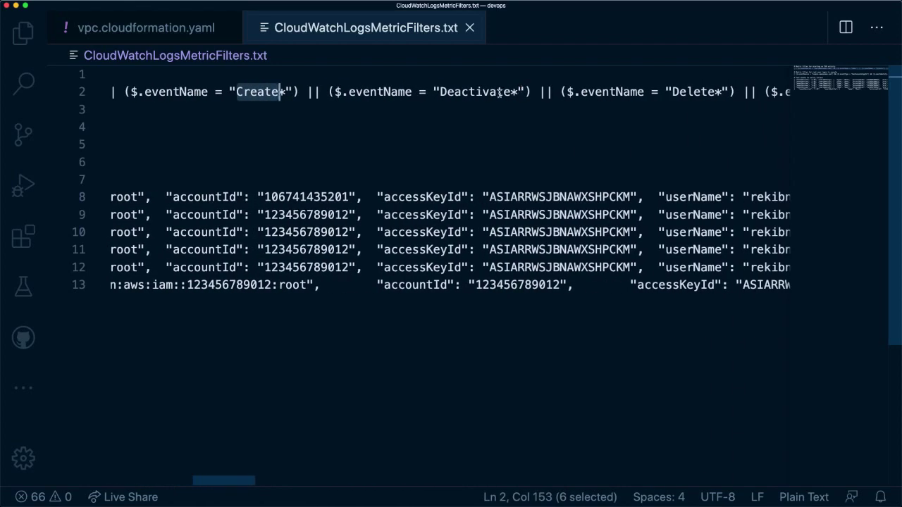
{"action": "double_click", "coordinate": [518, 92]}
{"action": "scroll", "coordinate": [508, 91], "scroll_direction": "right", "scroll_amount": 3}
{"action": "double_click", "coordinate": [547, 92]}
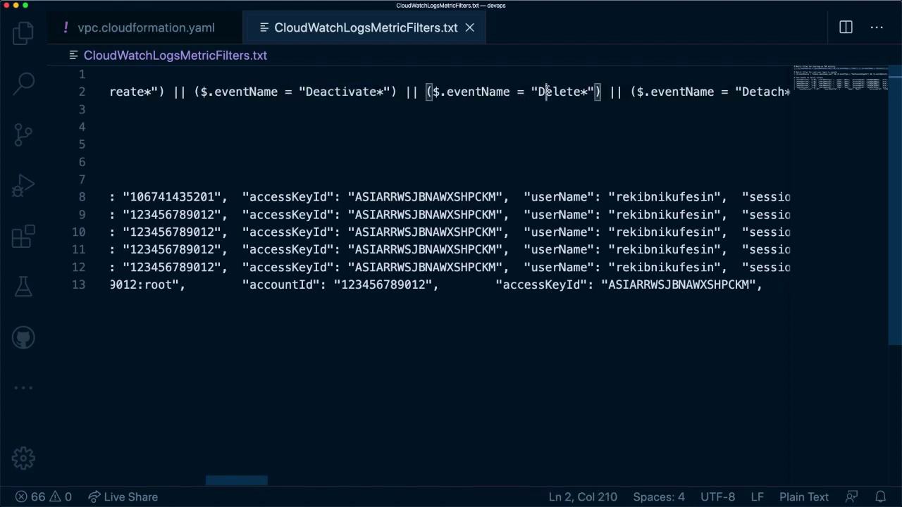
{"action": "scroll", "coordinate": [556, 92], "scroll_direction": "right", "scroll_amount": 4}
{"action": "double_click", "coordinate": [561, 92]}
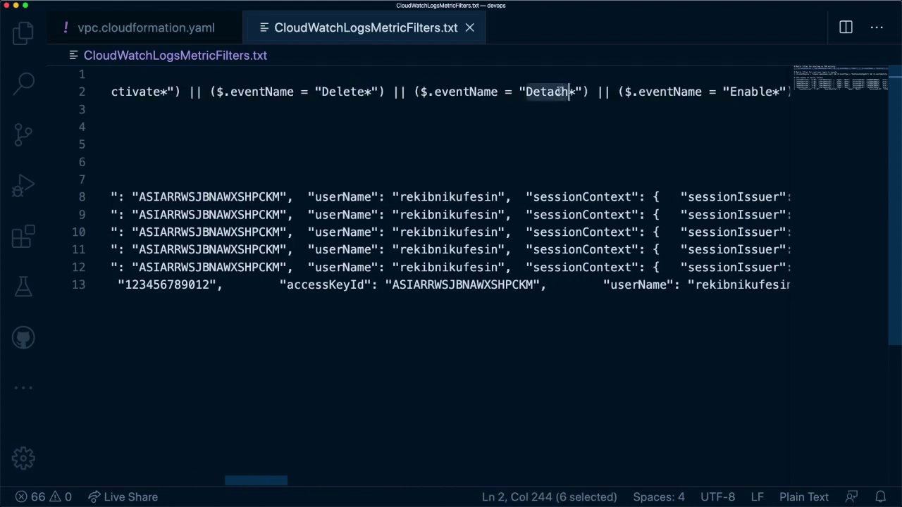
Step: Examine the remaining eventName conditions of the IAM filter, from Enable* to the closing Put*Policy pattern
{"action": "scroll", "coordinate": [559, 91], "scroll_direction": "left", "scroll_amount": 4}
{"action": "scroll", "coordinate": [559, 91], "scroll_direction": "left", "scroll_amount": 6}
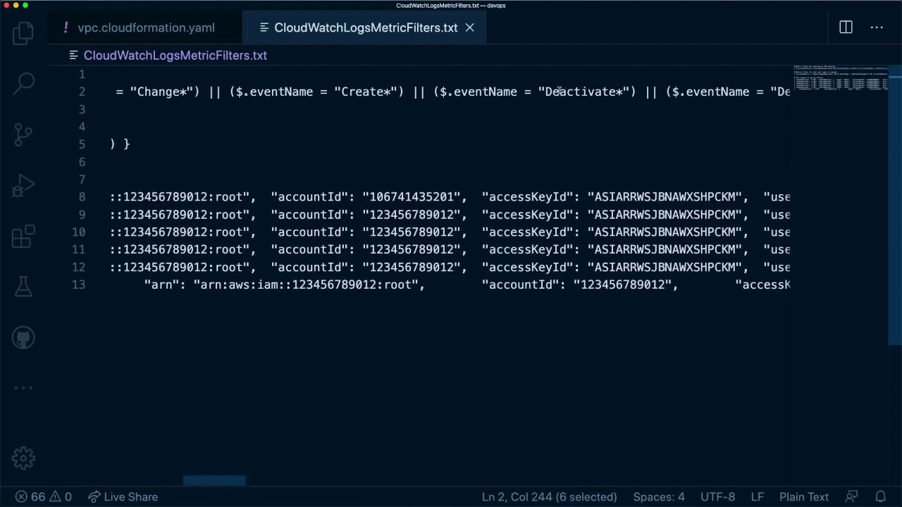
{"action": "scroll", "coordinate": [559, 92], "scroll_direction": "right", "scroll_amount": 6}
{"action": "scroll", "coordinate": [559, 92], "scroll_direction": "right", "scroll_amount": 5}
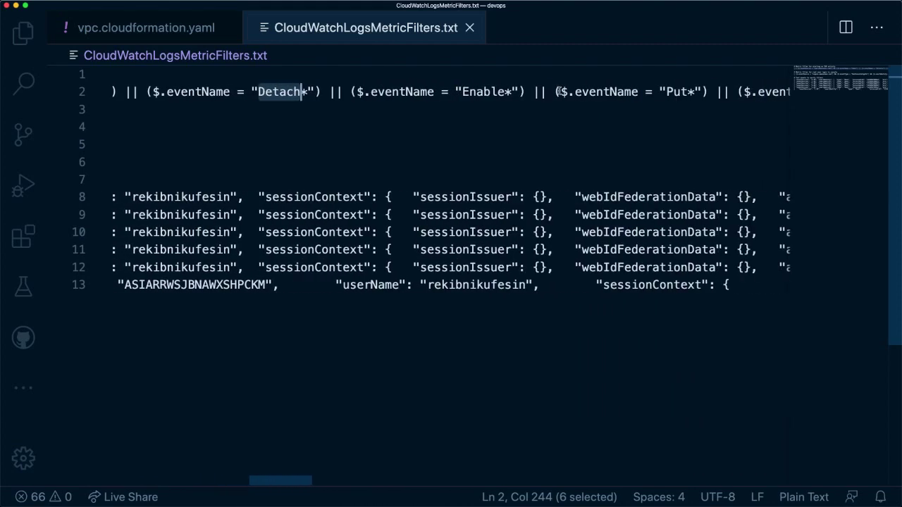
{"action": "double_click", "coordinate": [481, 92]}
{"action": "scroll", "coordinate": [496, 91], "scroll_direction": "right", "scroll_amount": 2}
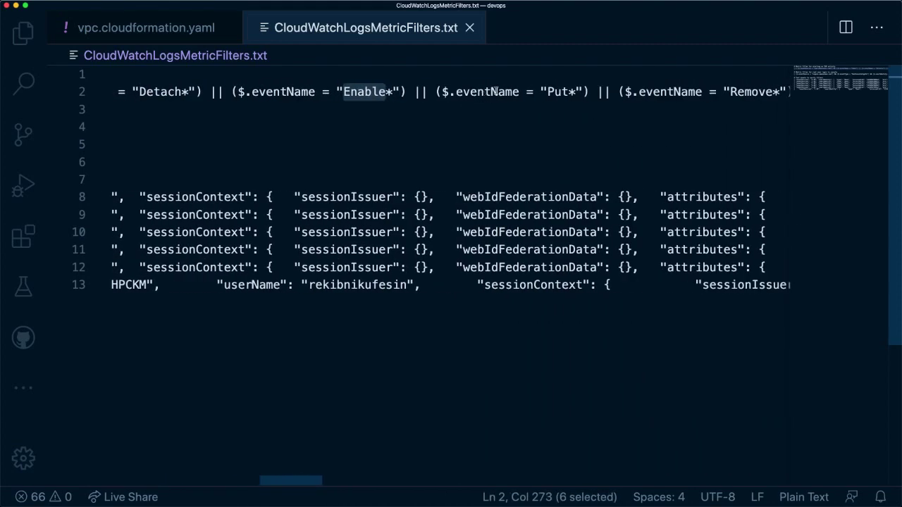
{"action": "double_click", "coordinate": [554, 92]}
{"action": "scroll", "coordinate": [555, 91], "scroll_direction": "right", "scroll_amount": 4}
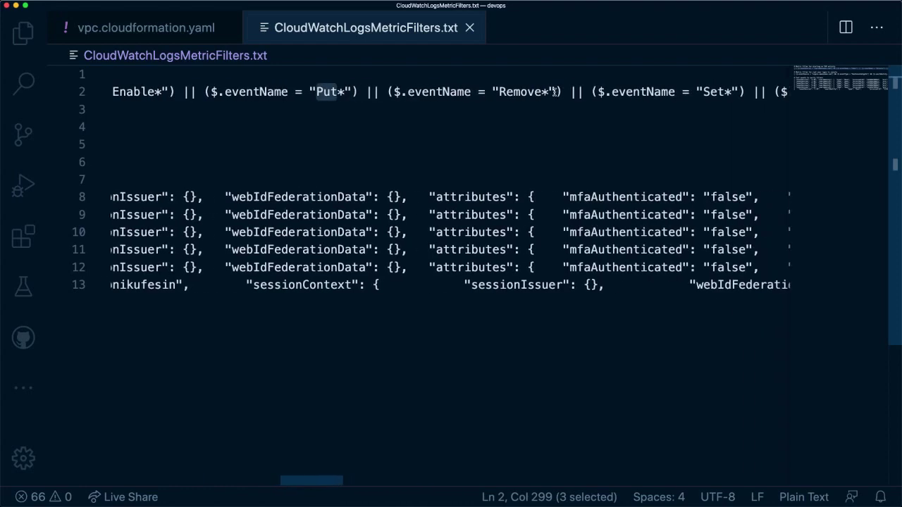
{"action": "scroll", "coordinate": [710, 91], "scroll_direction": "right", "scroll_amount": 7}
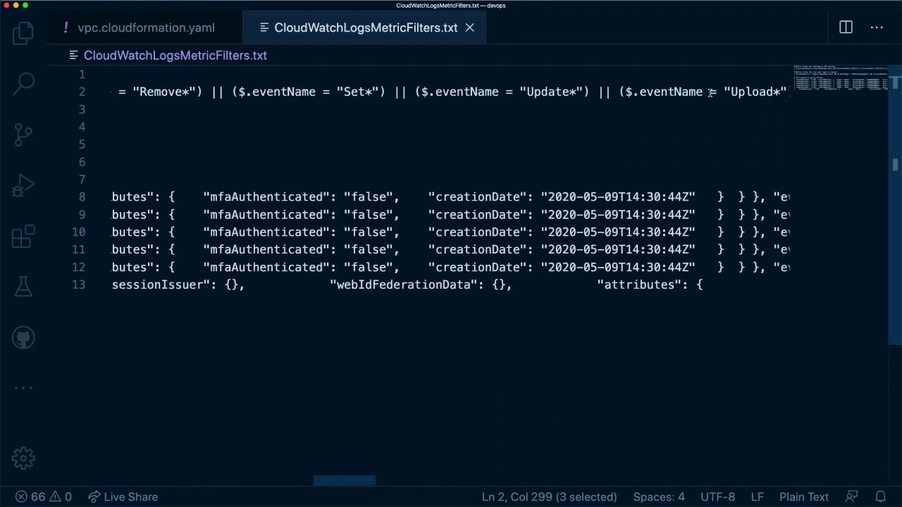
{"action": "scroll", "coordinate": [710, 92], "scroll_direction": "right", "scroll_amount": 2}
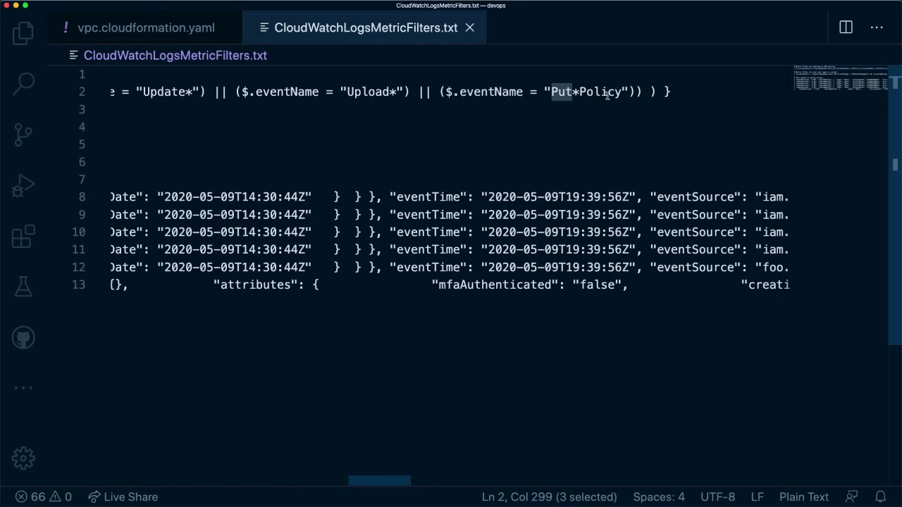
Step: Return to the start of the IAM filter and review its iam.amazonaws.com source together with the Add* event name
{"action": "scroll", "coordinate": [607, 95], "scroll_direction": "left", "scroll_amount": 15}
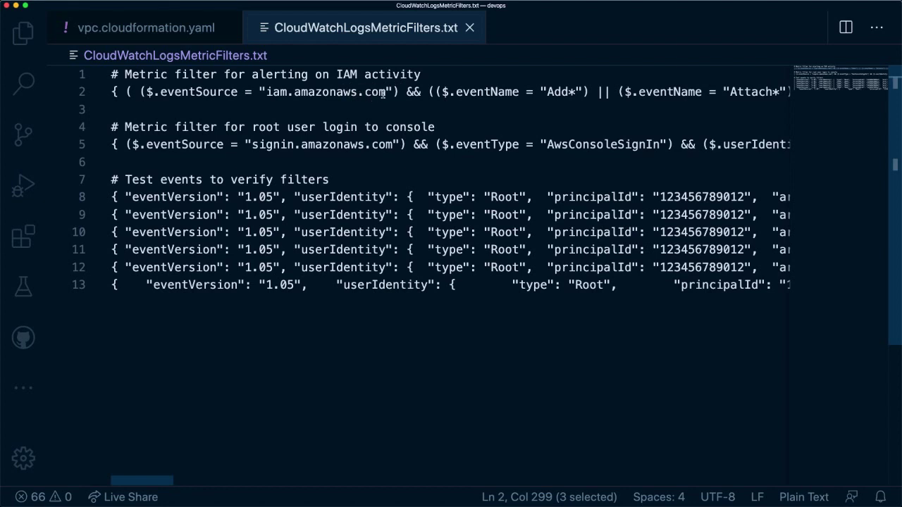
{"action": "left_click_drag", "start_coordinate": [387, 92], "coordinate": [267, 89]}
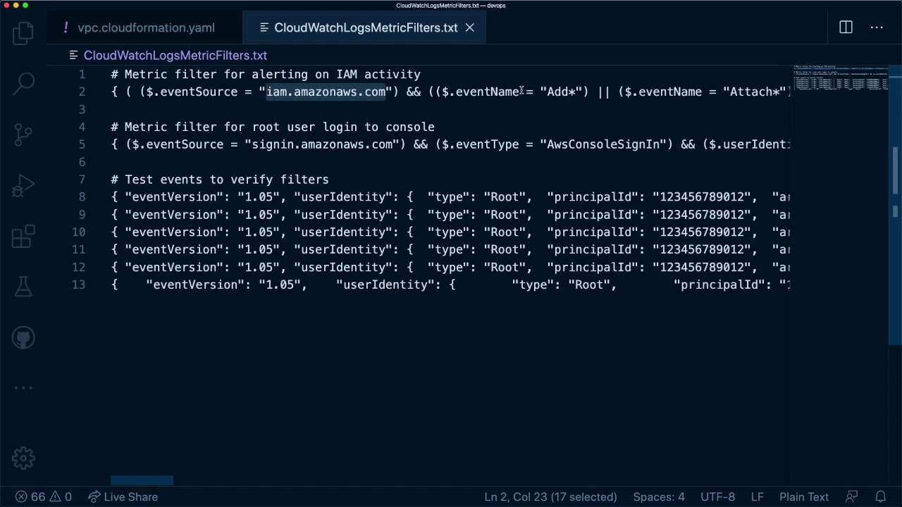
{"action": "double_click", "coordinate": [560, 92]}
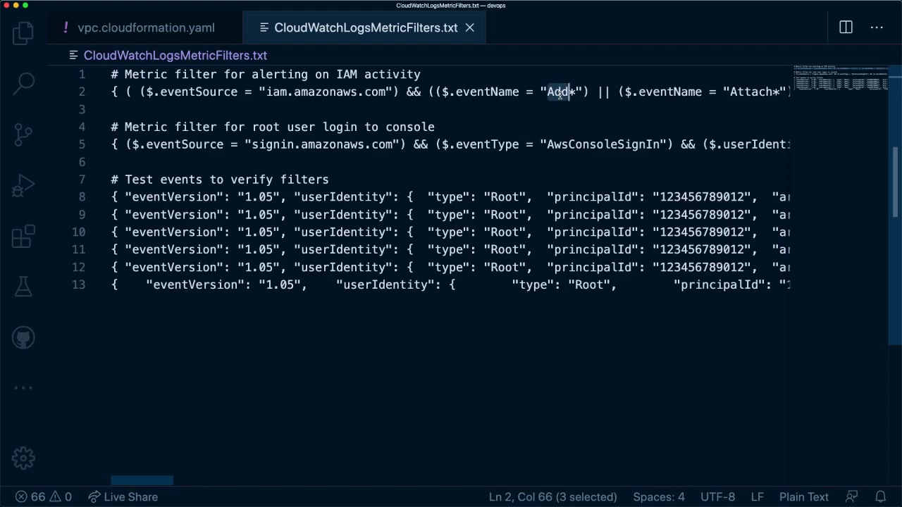
Step: In Visual Studio Code, select and copy all the test events listed on lines 8 to 13 of CloudWatchLogsMetricFilters.txt
{"action": "key", "text": "super+Tab"}
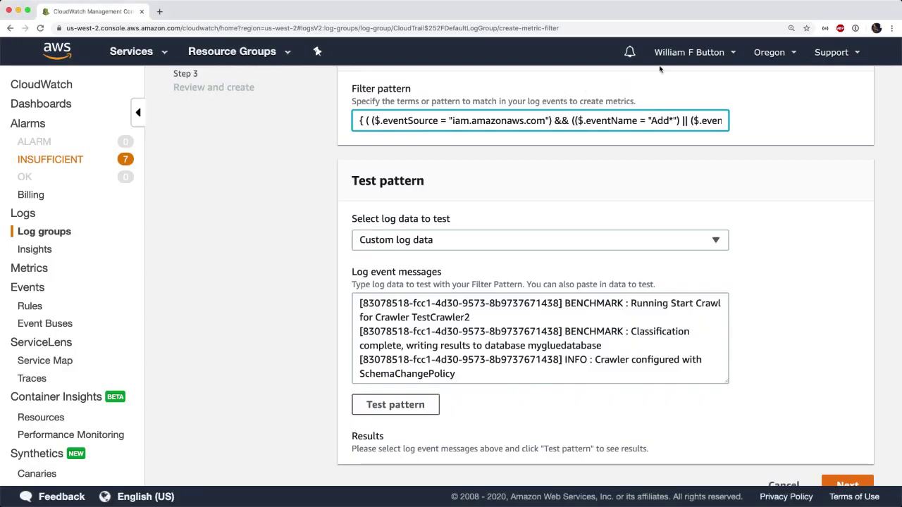
{"action": "key", "text": "super+Tab"}
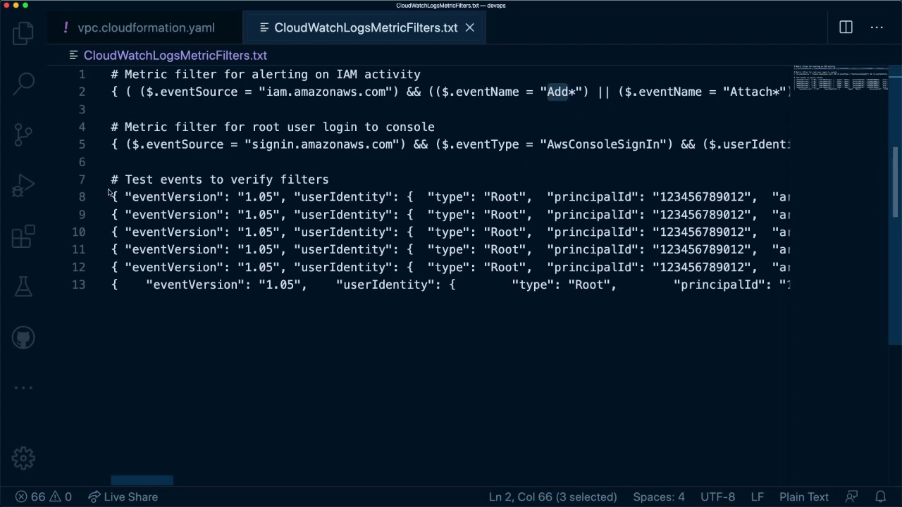
{"action": "left_click_drag", "start_coordinate": [111, 197], "coordinate": [123, 331]}
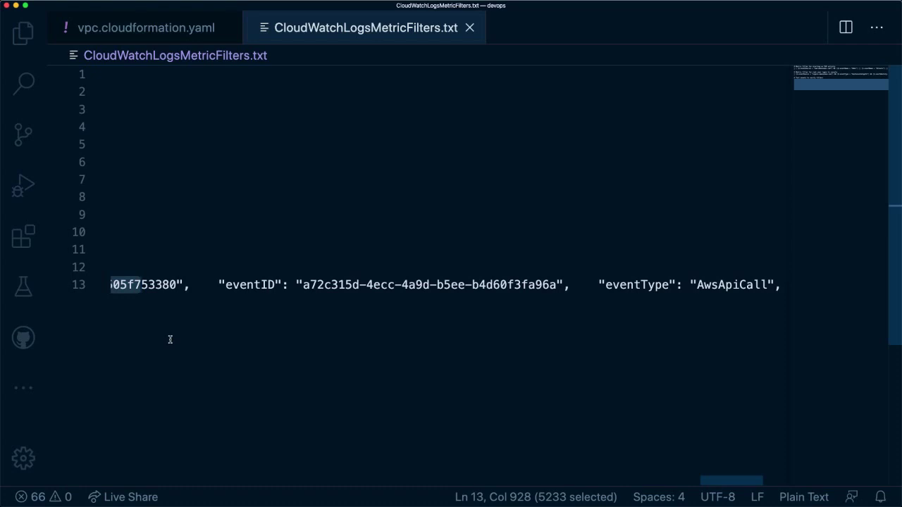
{"action": "key", "text": "shift+End"}
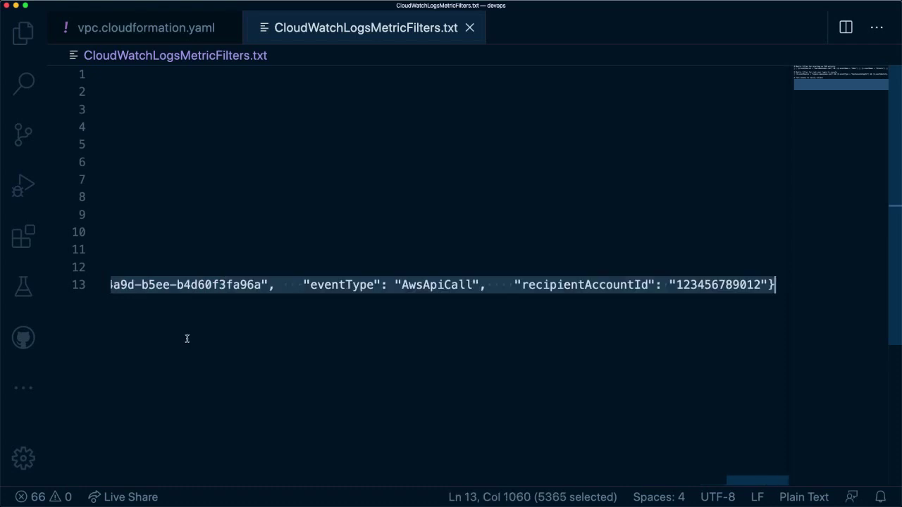
{"action": "scroll", "coordinate": [187, 339], "scroll_direction": "left", "scroll_amount": 15}
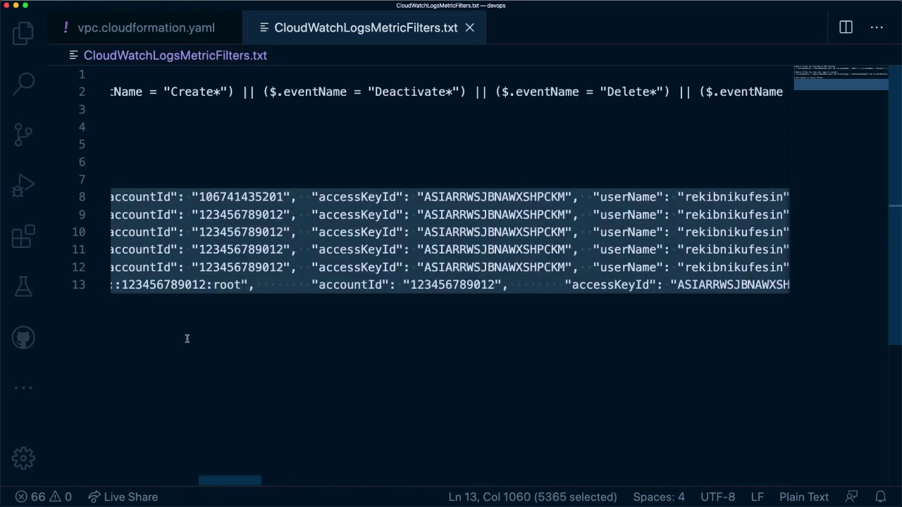
Step: Switch to the CloudWatch console in the browser and replace the sample log event messages with the copied test events
{"action": "key", "text": "super+Tab"}
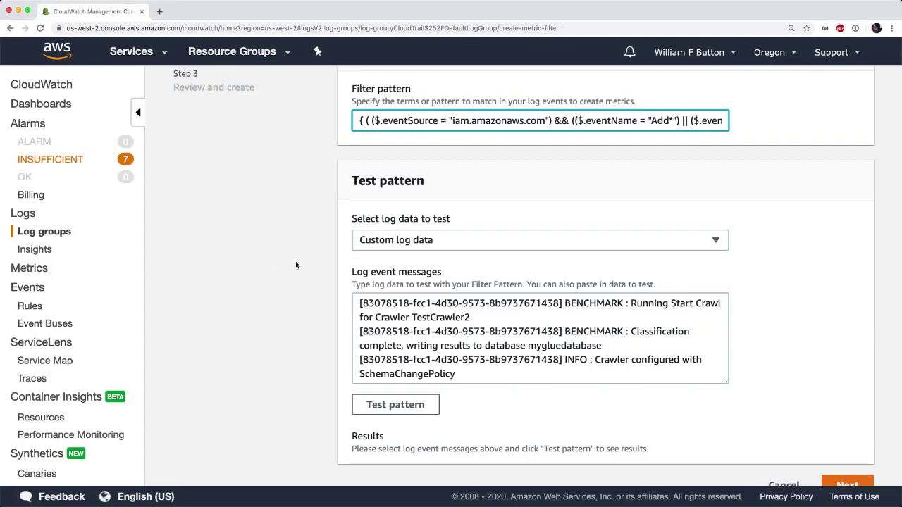
{"action": "left_click", "coordinate": [427, 313]}
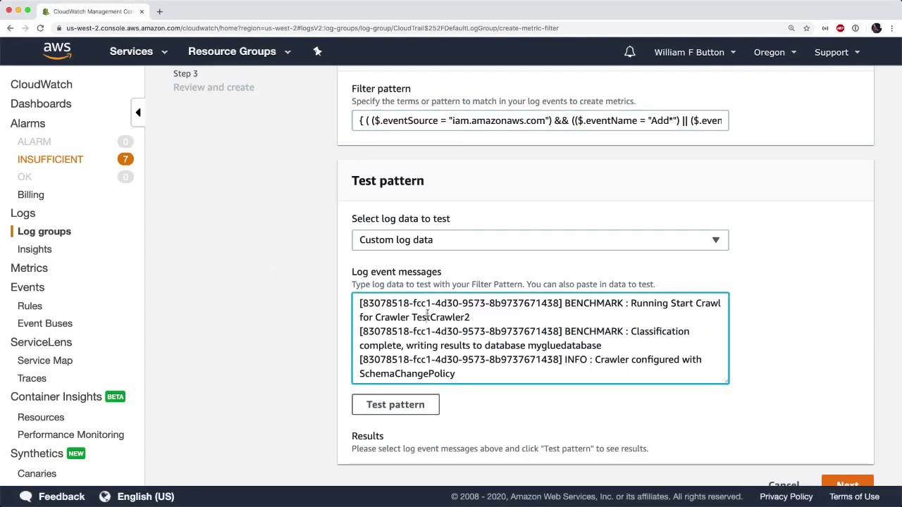
{"action": "key", "text": "super+a"}
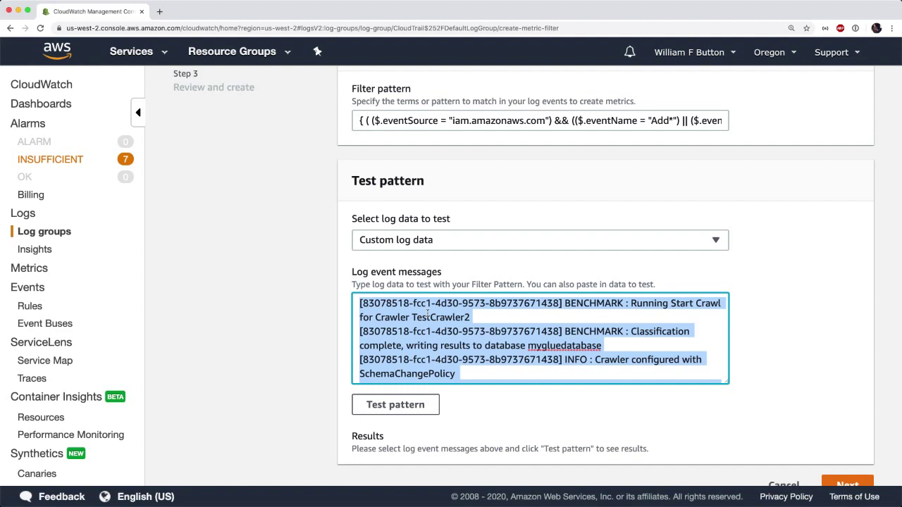
{"action": "key", "text": "BackSpace"}
{"action": "key", "text": "super+v"}
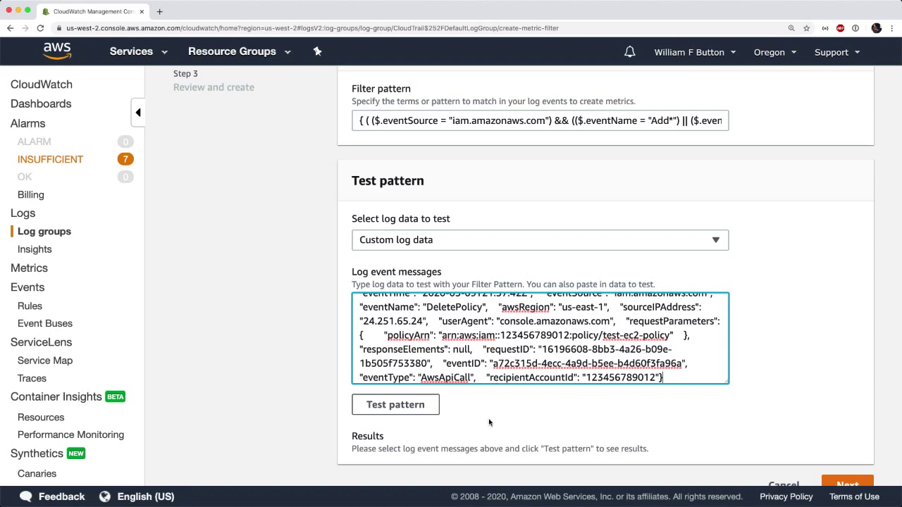
Step: Test the IAM filter pattern against the custom log events and review the match summary in the results
{"action": "left_click", "coordinate": [398, 404]}
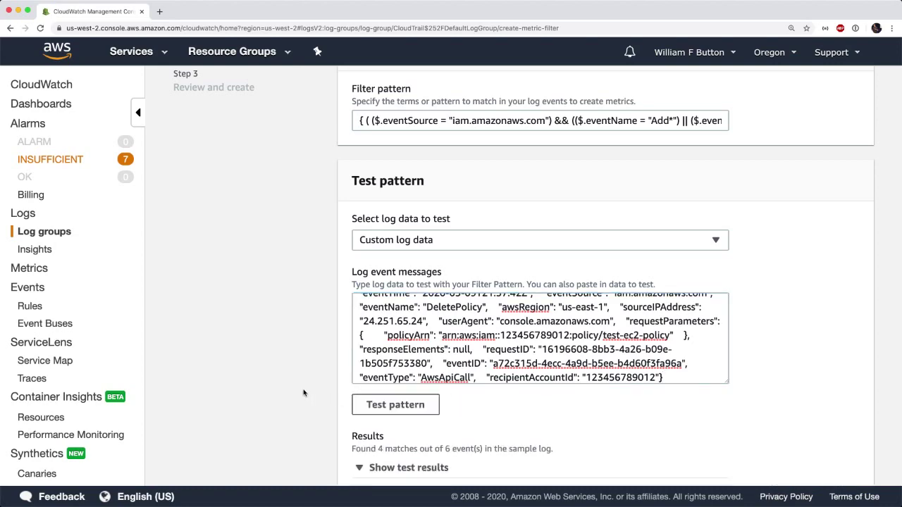
{"action": "scroll", "coordinate": [306, 393], "scroll_direction": "down", "scroll_amount": 4}
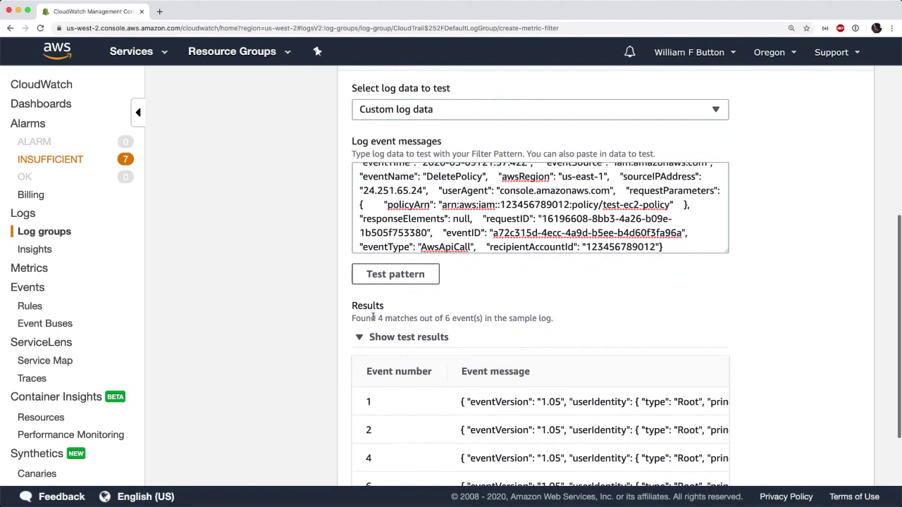
{"action": "left_click_drag", "start_coordinate": [378, 318], "coordinate": [378, 325]}
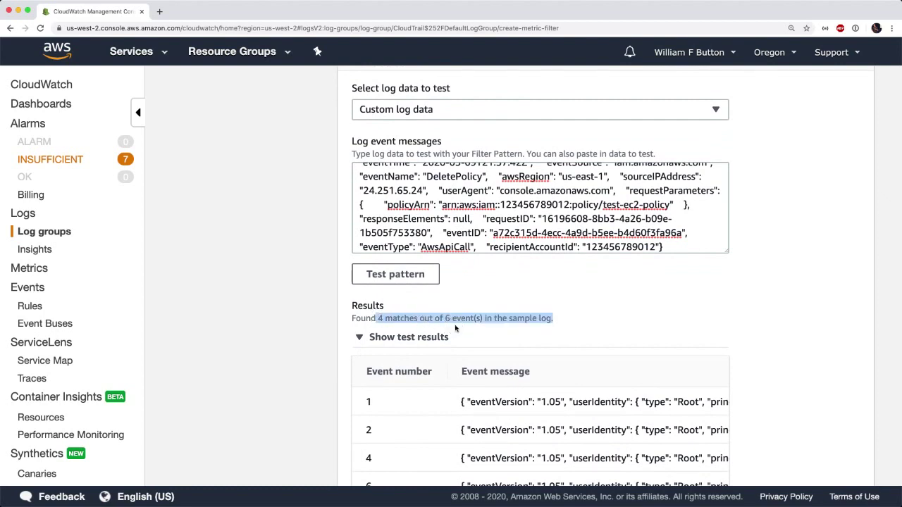
{"action": "left_click", "coordinate": [573, 327]}
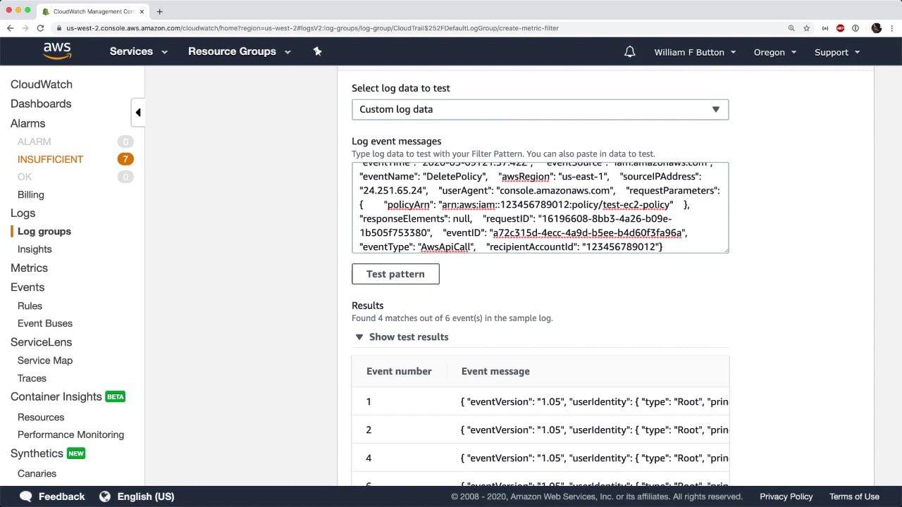
{"action": "key", "text": "ctrl+Up"}
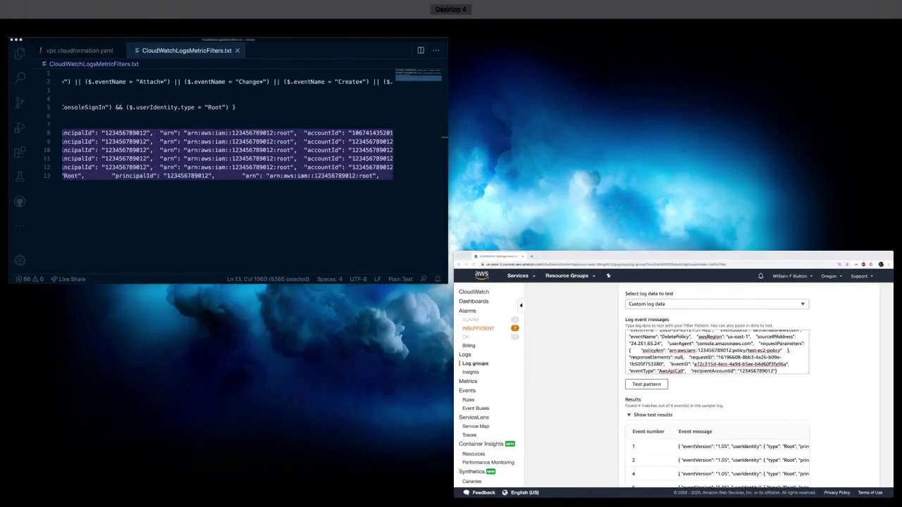
{"action": "key", "text": "ctrl+Up"}
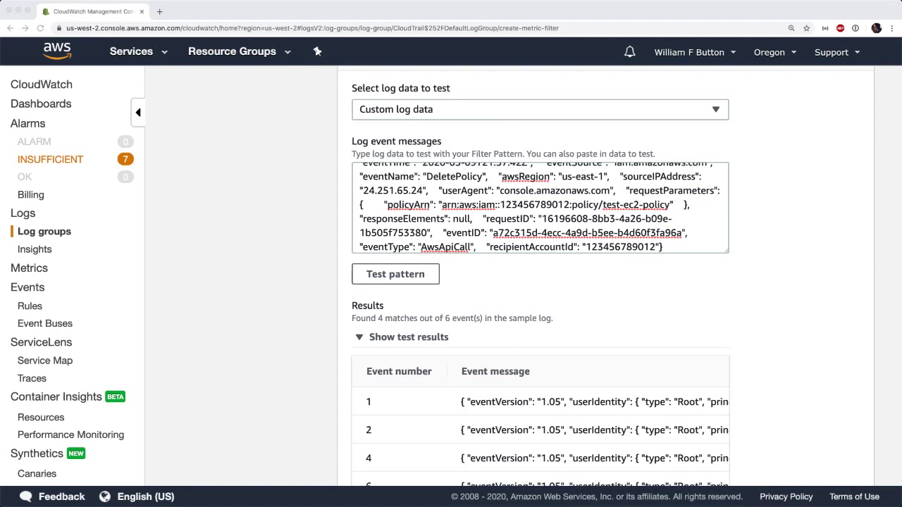
Step: Continue to the metric assignment and set the metric namespace to CloudTrailMetrics
{"action": "scroll", "coordinate": [620, 278], "scroll_direction": "down", "scroll_amount": 5}
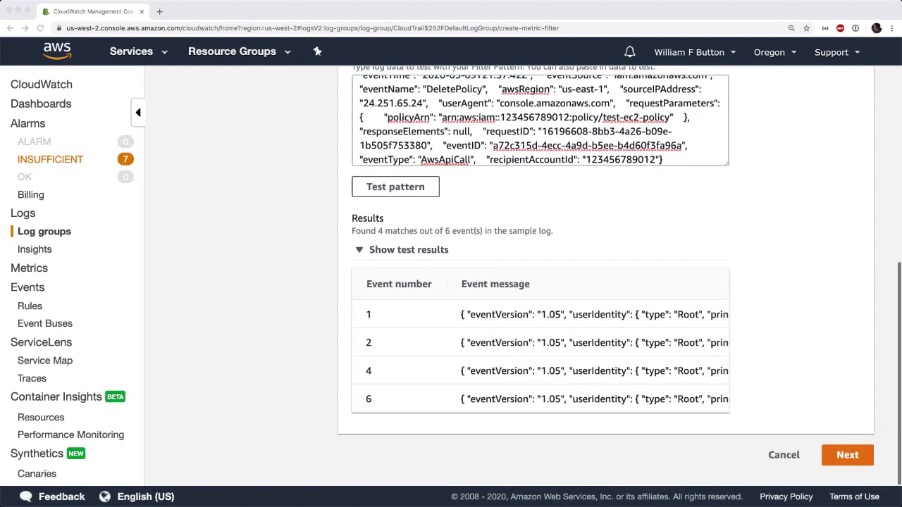
{"action": "left_click", "coordinate": [845, 455]}
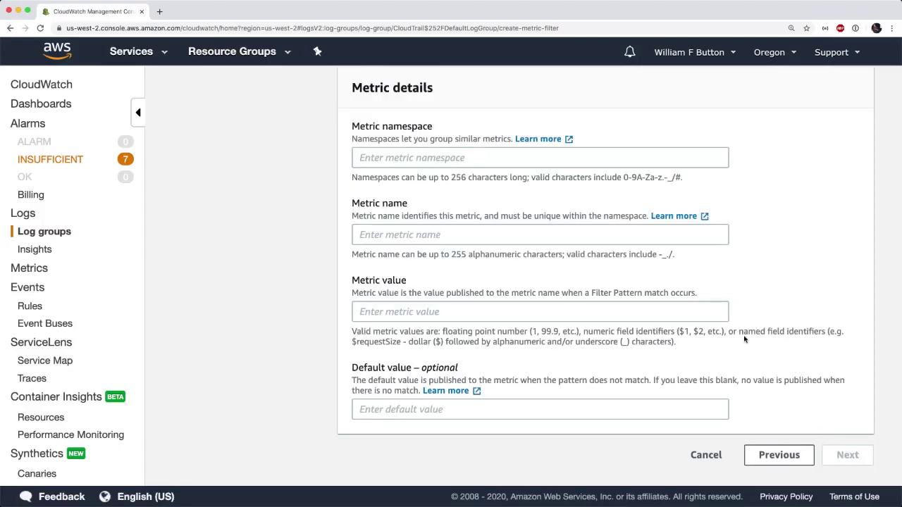
{"action": "left_click", "coordinate": [590, 162]}
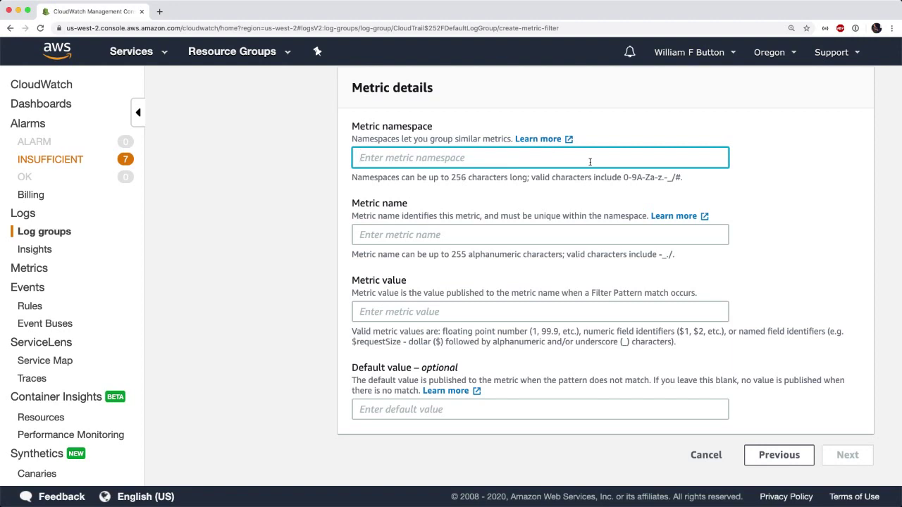
{"action": "type", "text": "Cloud"}
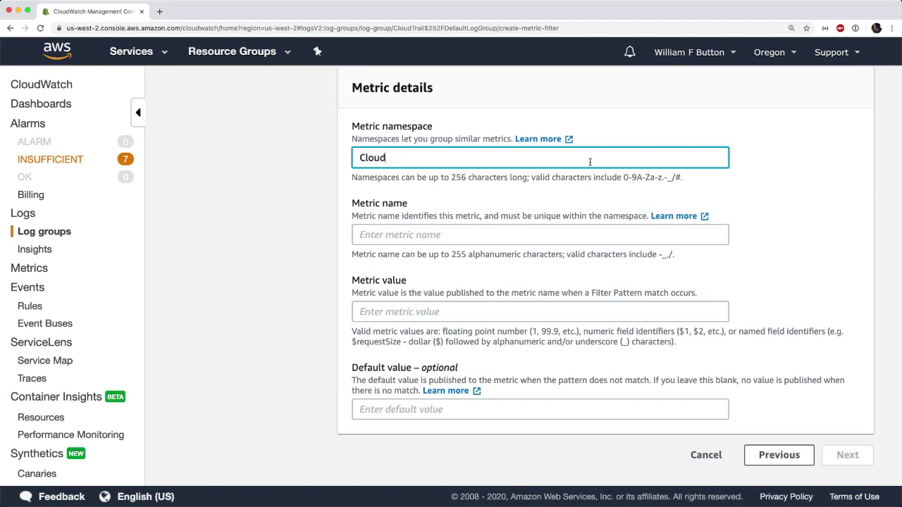
{"action": "type", "text": "t"}
{"action": "key", "text": "BackSpace"}
{"action": "type", "text": "TrailMe5t"}
{"action": "key", "text": "BackSpace"}
{"action": "key", "text": "BackSpace"}
{"action": "type", "text": "trics"}
{"action": "key", "text": "Tab"}
{"action": "key", "text": "Tab"}
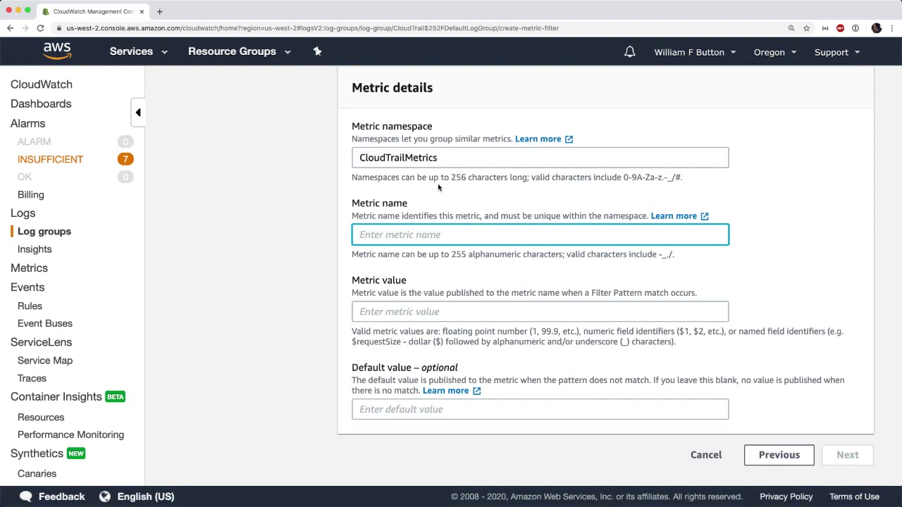
Step: Set the metric name to IAM Permissions
{"action": "type", "text": "IAM Perminm"}
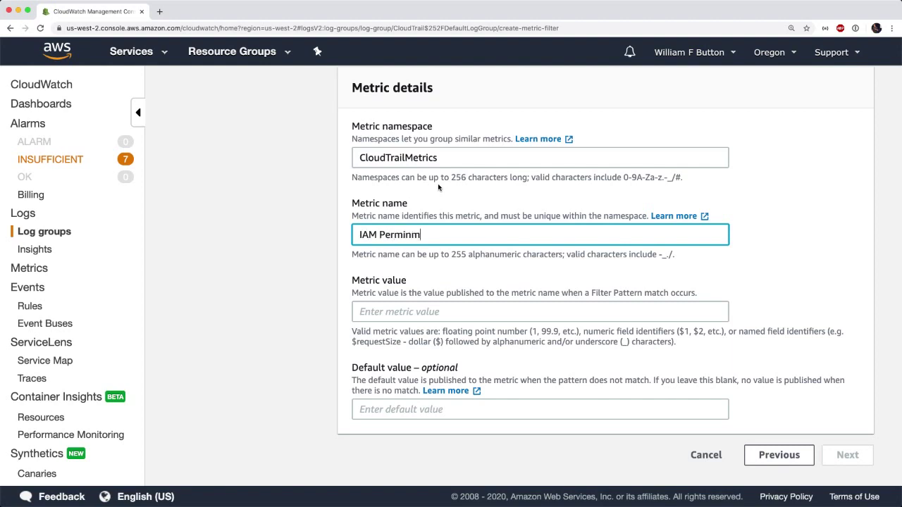
{"action": "key", "text": "BackSpace"}
{"action": "key", "text": "BackSpace"}
{"action": "key", "text": "BackSpace"}
{"action": "type", "text": "issions"}
{"action": "key", "text": "Tab"}
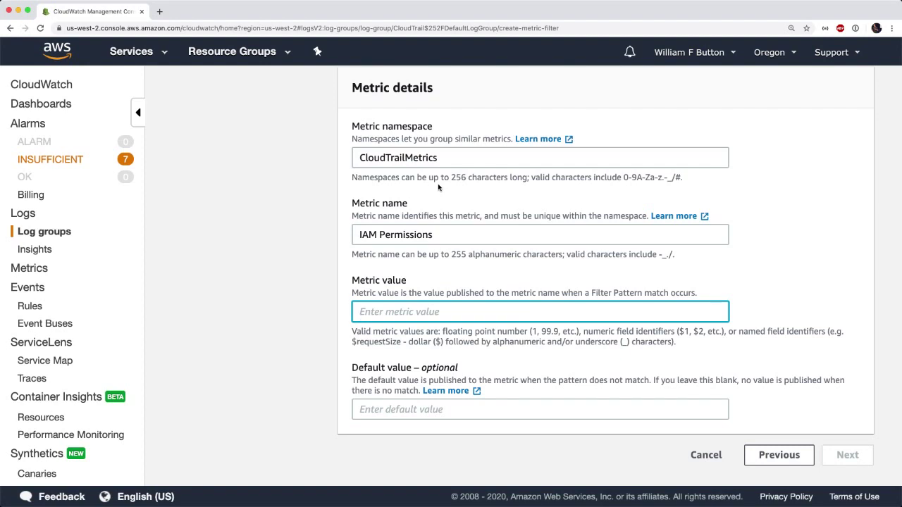
Step: Set the metric value to 1 and leave the optional default value blank
{"action": "type", "text": "1"}
{"action": "key", "text": "Tab"}
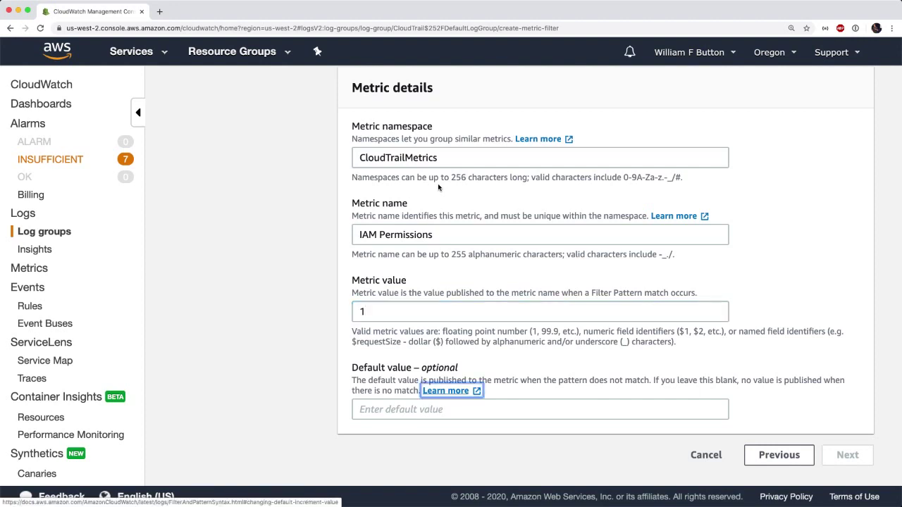
{"action": "key", "text": "Tab"}
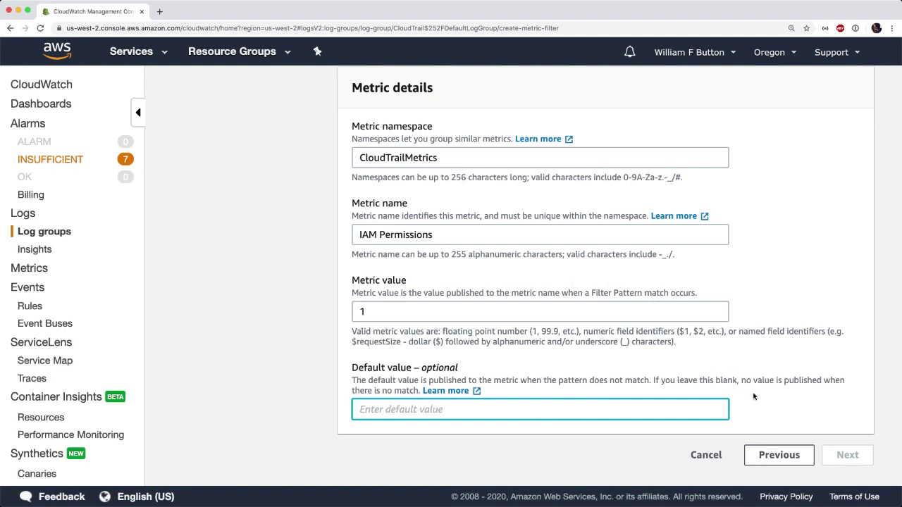
{"action": "key", "text": "Tab"}
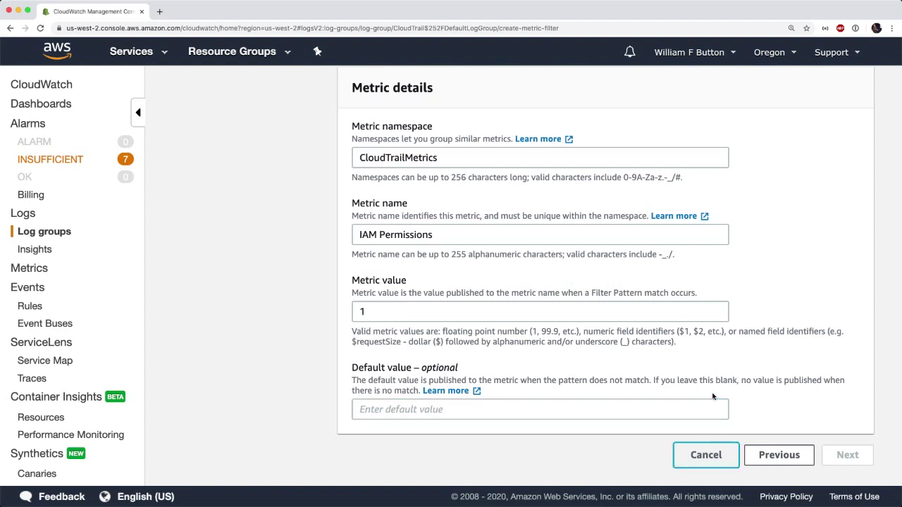
Step: Name the filter IAM Permissions
{"action": "scroll", "coordinate": [685, 377], "scroll_direction": "up", "scroll_amount": 4}
{"action": "scroll", "coordinate": [685, 375], "scroll_direction": "up", "scroll_amount": 1}
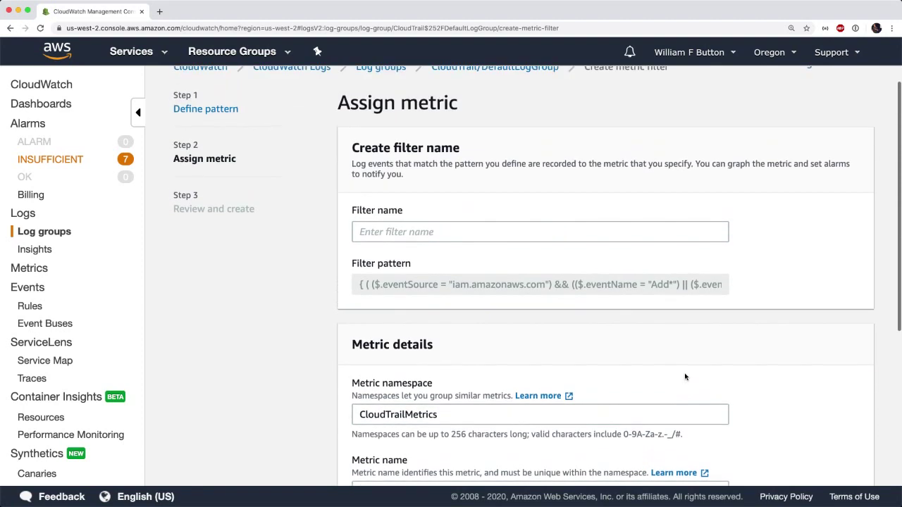
{"action": "left_click", "coordinate": [520, 231]}
{"action": "scroll", "coordinate": [519, 231], "scroll_direction": "down", "scroll_amount": 1}
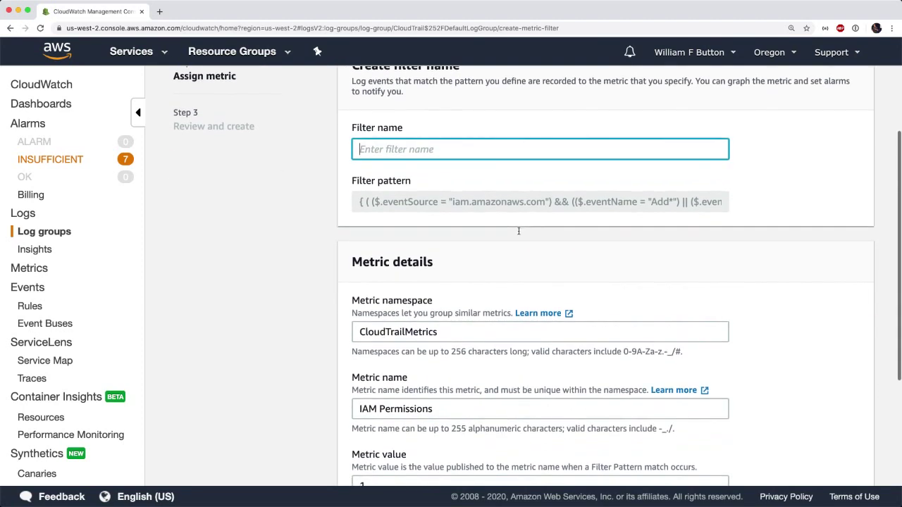
{"action": "type", "text": "IAM P"}
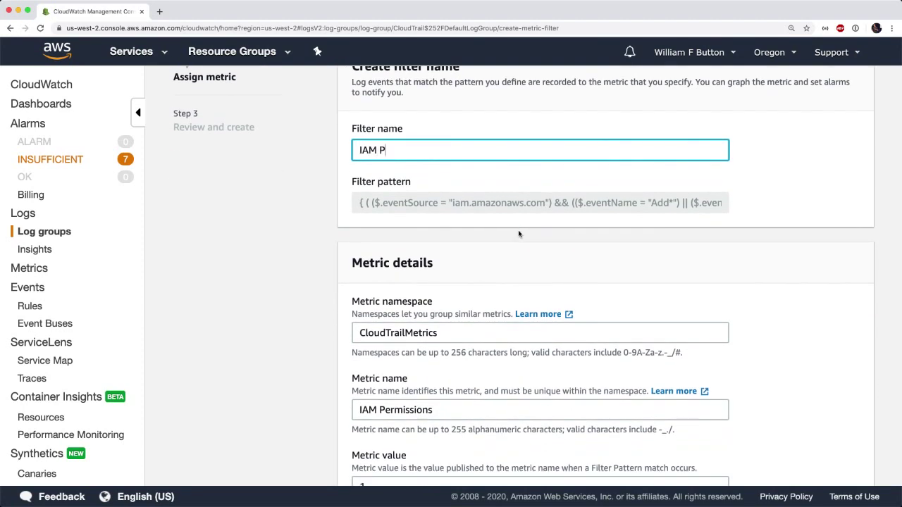
{"action": "type", "text": "ermissions"}
Step: Continue to the review and create the metric filter, and look over the log group's metric filters
{"action": "scroll", "coordinate": [689, 313], "scroll_direction": "down", "scroll_amount": 3}
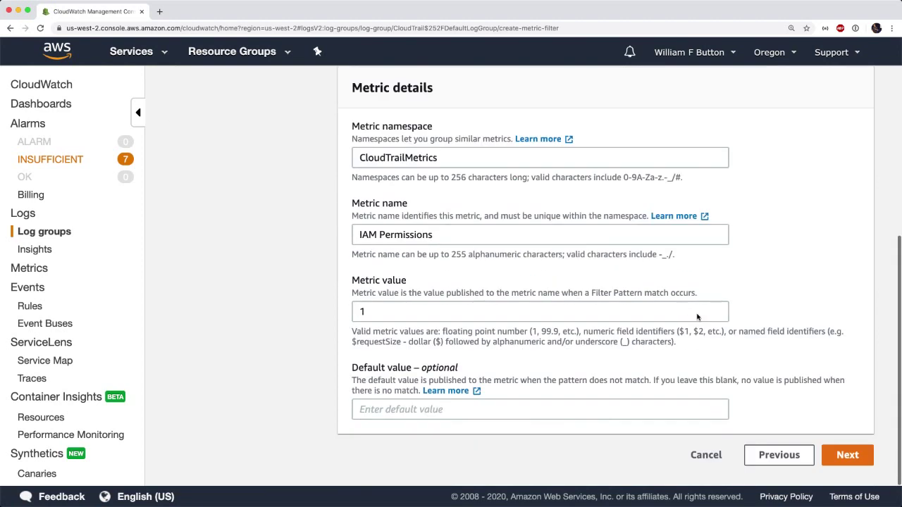
{"action": "left_click", "coordinate": [851, 454]}
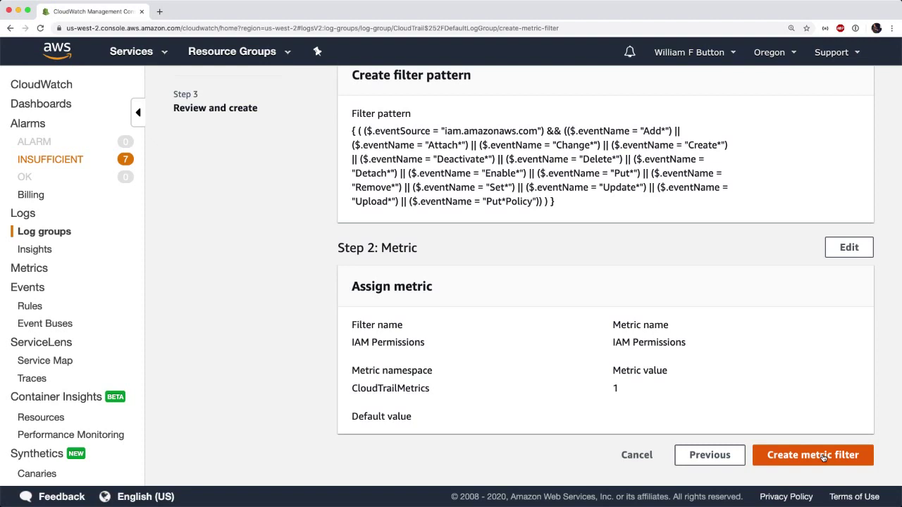
{"action": "left_click", "coordinate": [823, 458]}
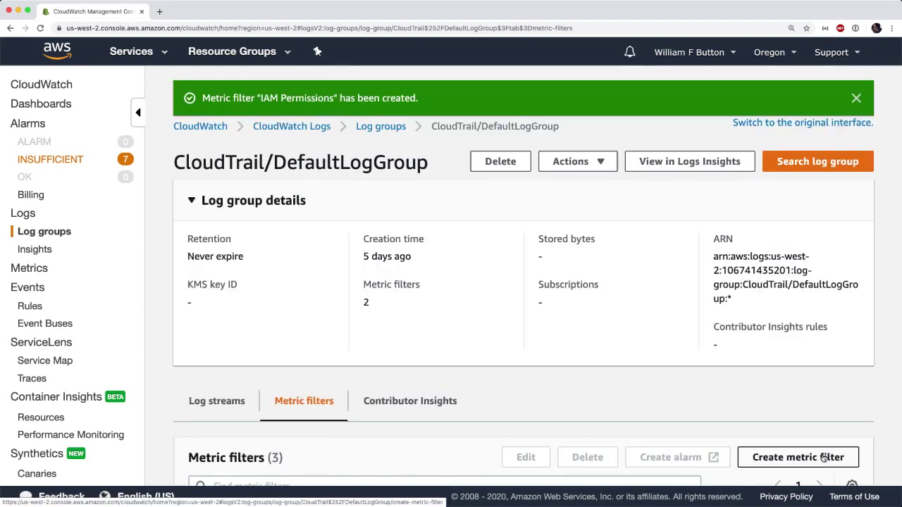
{"action": "scroll", "coordinate": [671, 414], "scroll_direction": "down", "scroll_amount": 5}
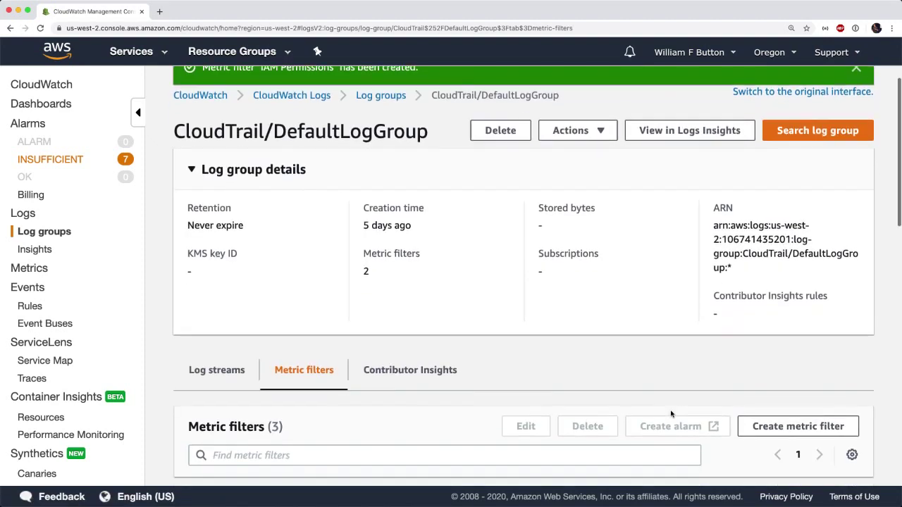
{"action": "scroll", "coordinate": [671, 414], "scroll_direction": "down", "scroll_amount": 5}
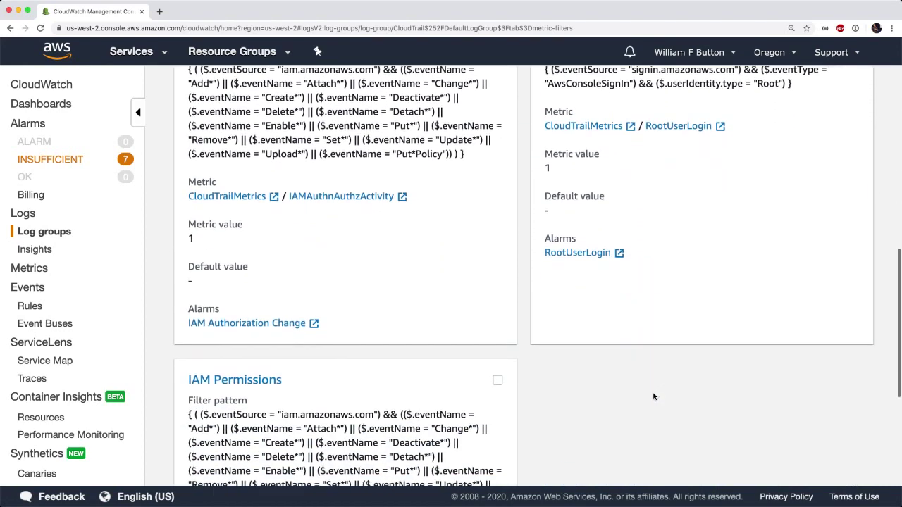
{"action": "scroll", "coordinate": [575, 400], "scroll_direction": "up", "scroll_amount": 3}
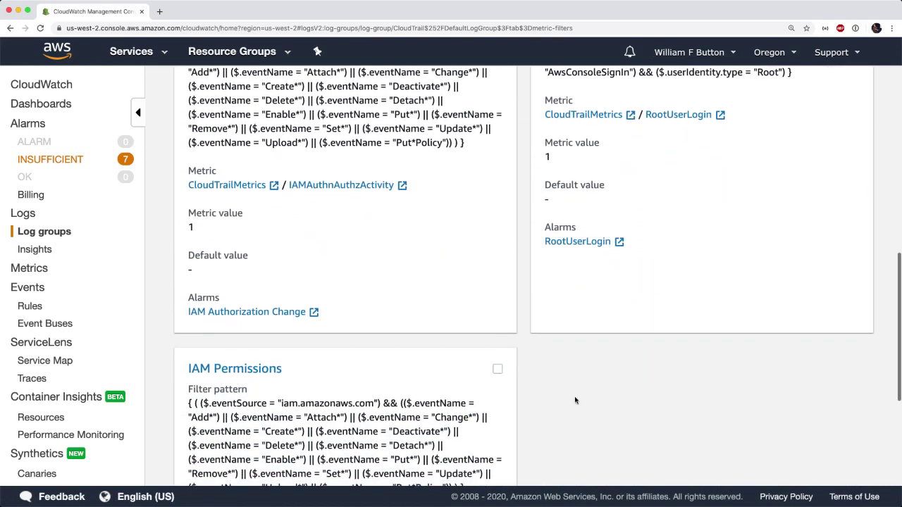
{"action": "scroll", "coordinate": [575, 401], "scroll_direction": "up", "scroll_amount": 2}
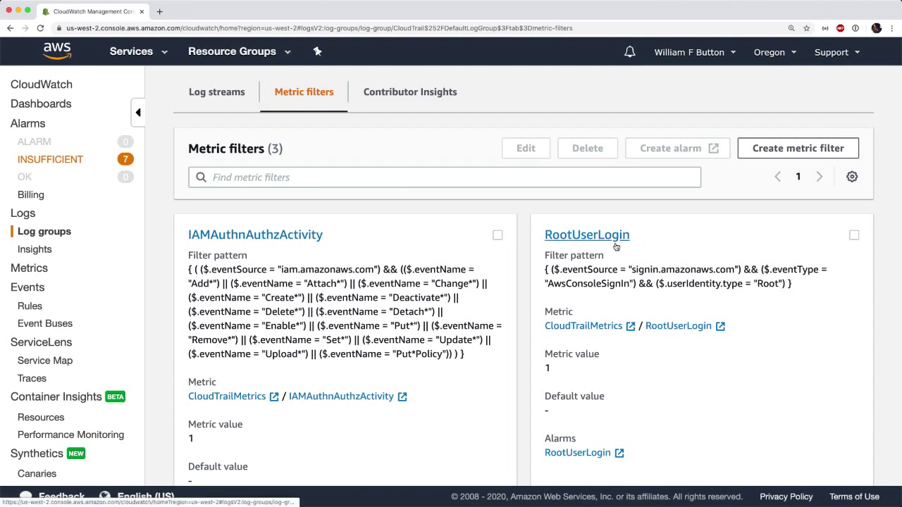
Step: Examine the RootUserLogin filter pattern, including its event source, event type and user identity type
{"action": "scroll", "coordinate": [749, 371], "scroll_direction": "down", "scroll_amount": 2}
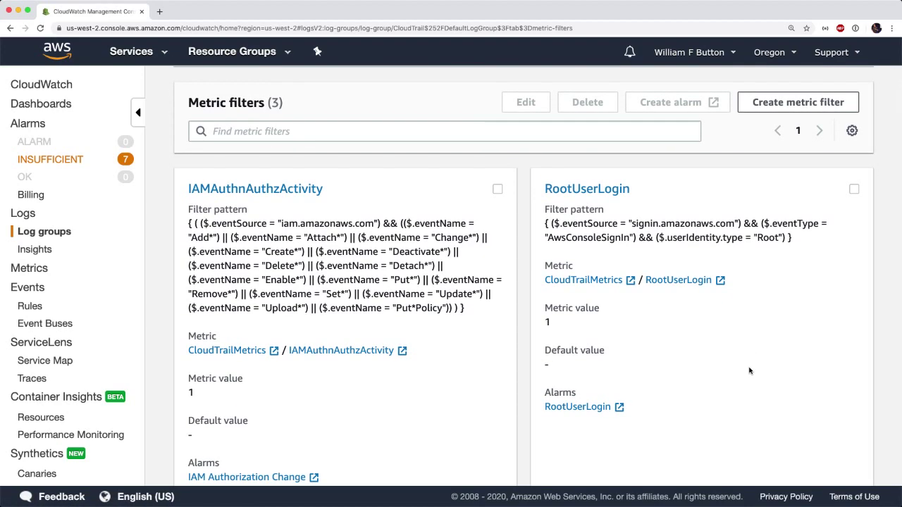
{"action": "scroll", "coordinate": [750, 371], "scroll_direction": "down", "scroll_amount": 1}
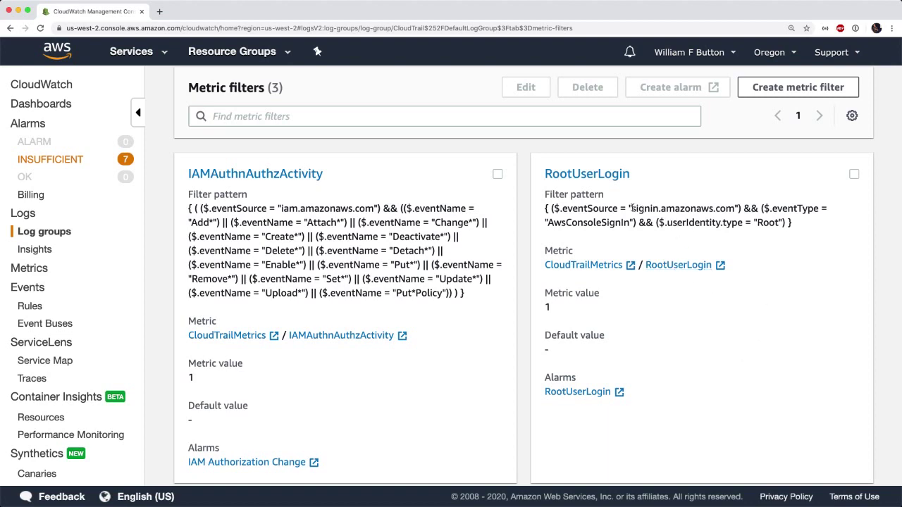
{"action": "left_click_drag", "start_coordinate": [631, 208], "coordinate": [737, 208]}
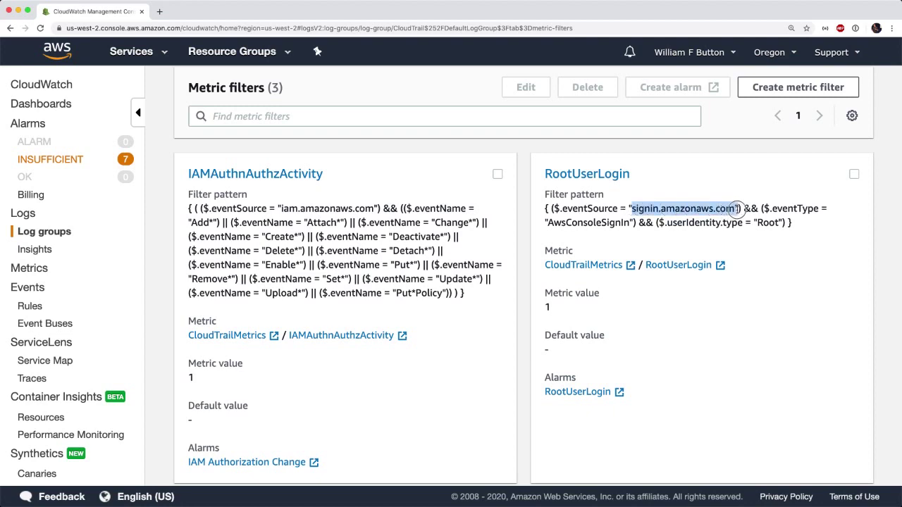
{"action": "double_click", "coordinate": [589, 222]}
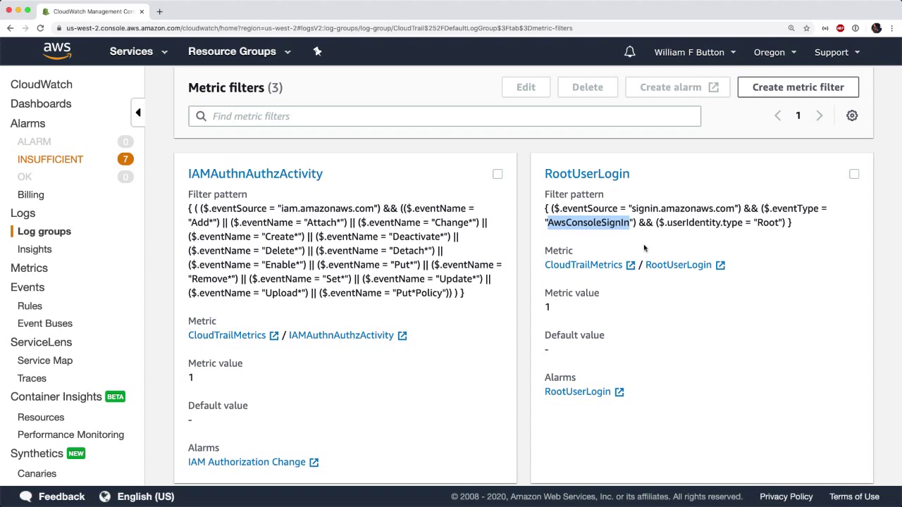
{"action": "double_click", "coordinate": [765, 222]}
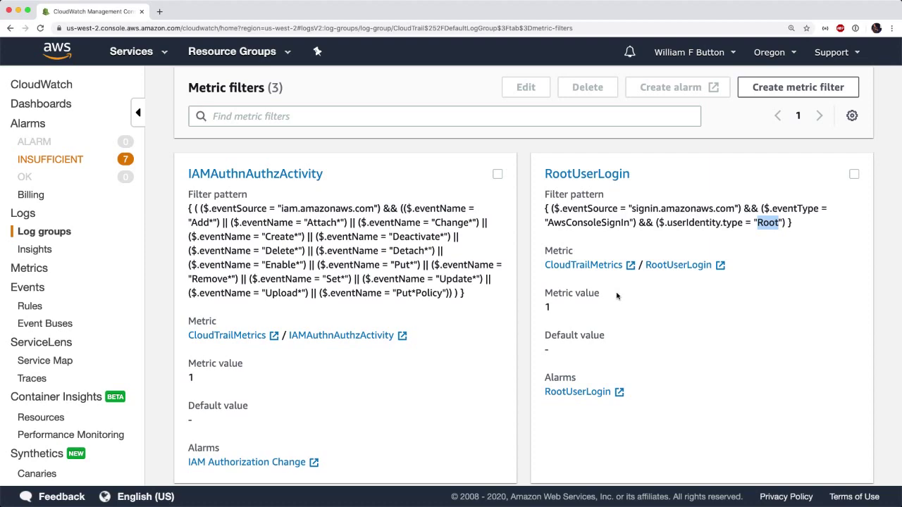
{"action": "left_click", "coordinate": [642, 339]}
Step: Select the IAM Permissions metric filter and start creating an alarm from it
{"action": "scroll", "coordinate": [492, 335], "scroll_direction": "down", "scroll_amount": 1}
{"action": "scroll", "coordinate": [492, 335], "scroll_direction": "down", "scroll_amount": 5}
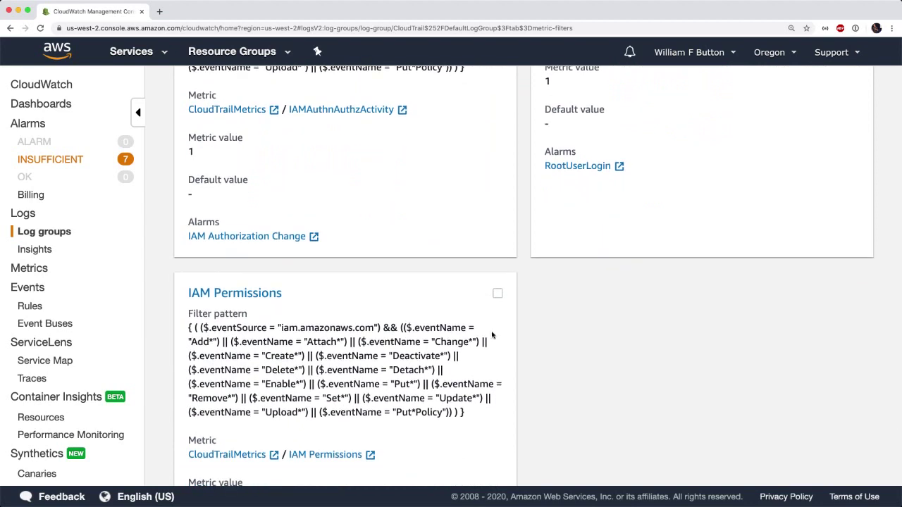
{"action": "scroll", "coordinate": [492, 335], "scroll_direction": "down", "scroll_amount": 1}
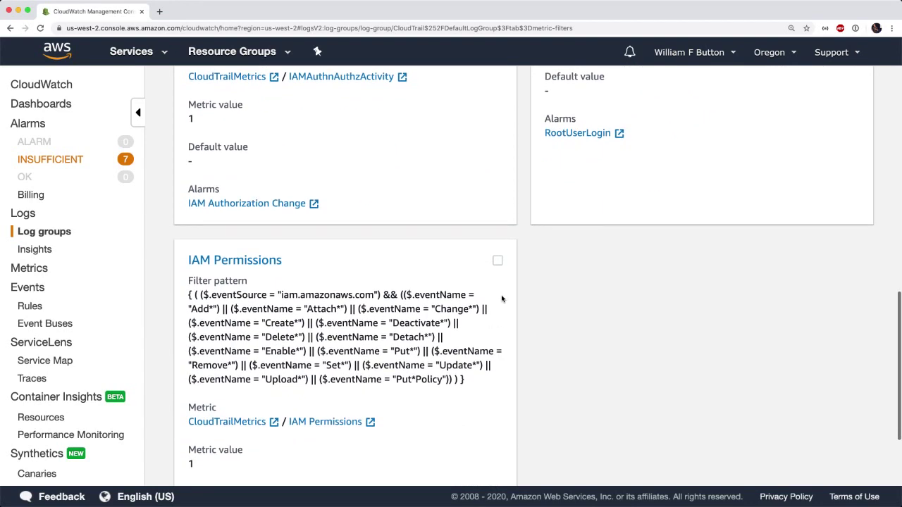
{"action": "left_click", "coordinate": [497, 263]}
{"action": "scroll", "coordinate": [496, 265], "scroll_direction": "up", "scroll_amount": 9}
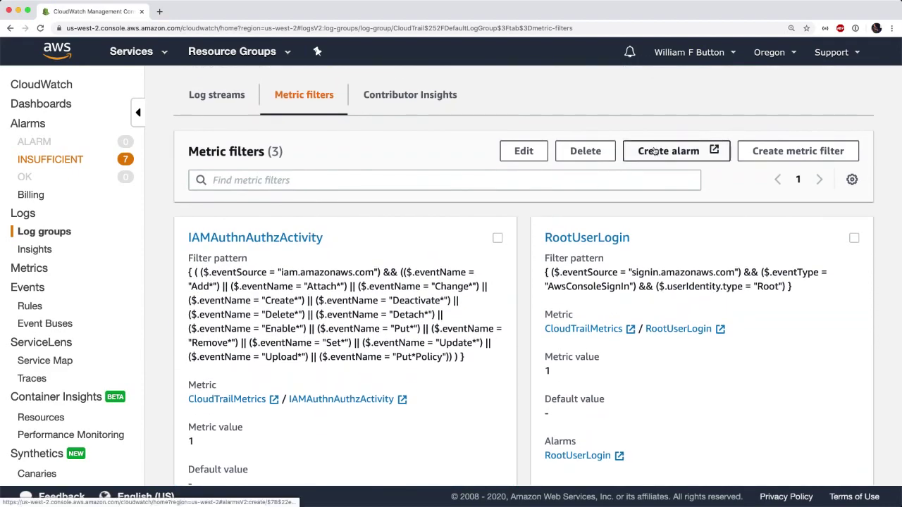
{"action": "scroll", "coordinate": [497, 359], "scroll_direction": "down", "scroll_amount": 7}
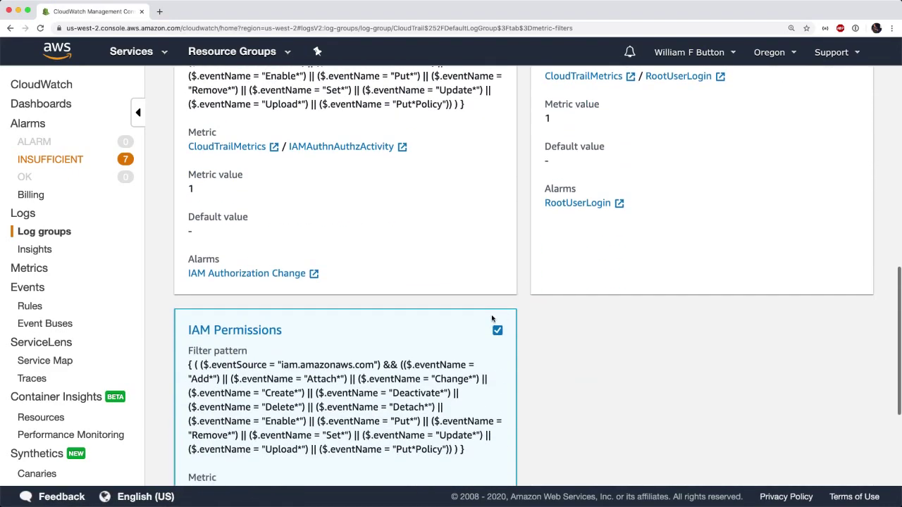
{"action": "scroll", "coordinate": [497, 331], "scroll_direction": "up", "scroll_amount": 7}
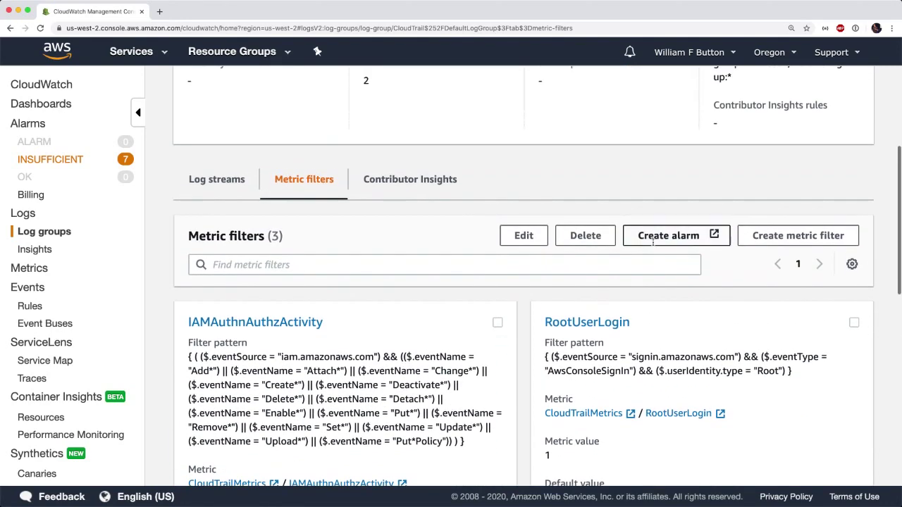
{"action": "left_click", "coordinate": [663, 236]}
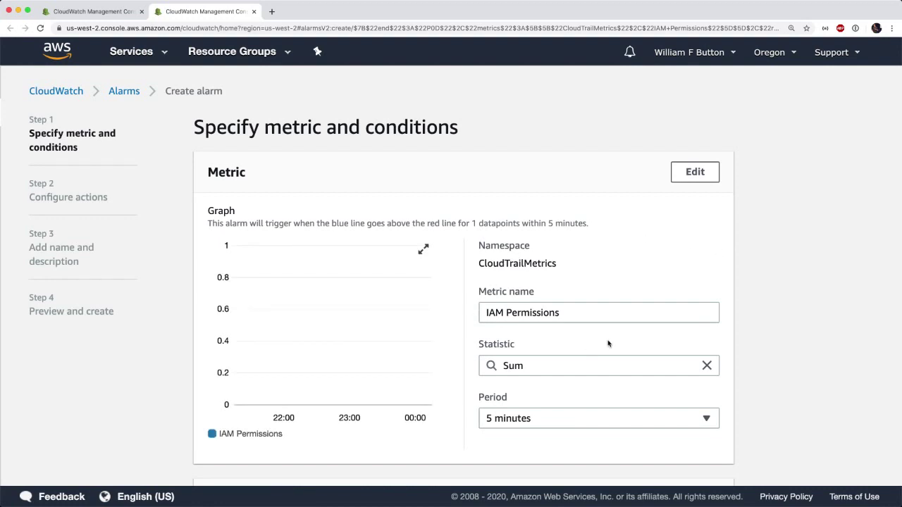
Step: Set the alarm to trigger when the 5-minute sum of IAM Permissions is Greater/Equal to a static threshold of 1, and continue to the actions
{"action": "scroll", "coordinate": [762, 369], "scroll_direction": "down", "scroll_amount": 2}
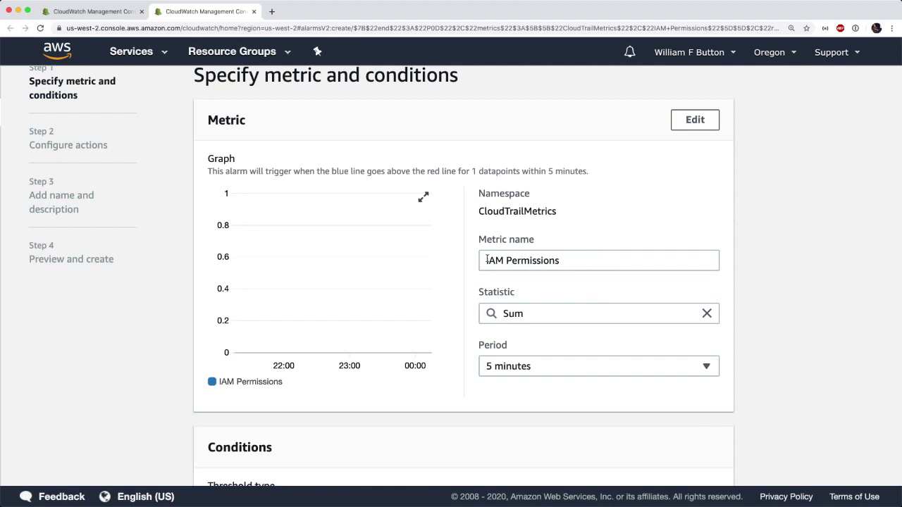
{"action": "scroll", "coordinate": [569, 263], "scroll_direction": "down", "scroll_amount": 3}
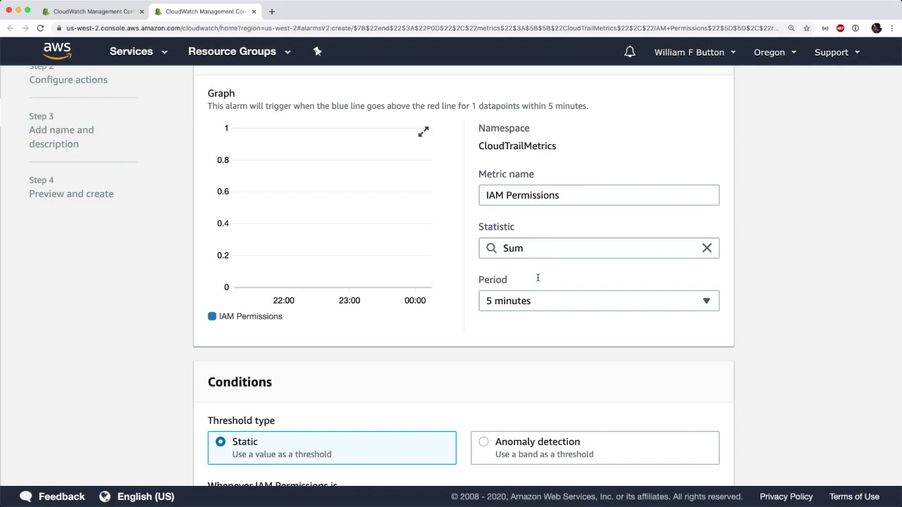
{"action": "left_click", "coordinate": [580, 251]}
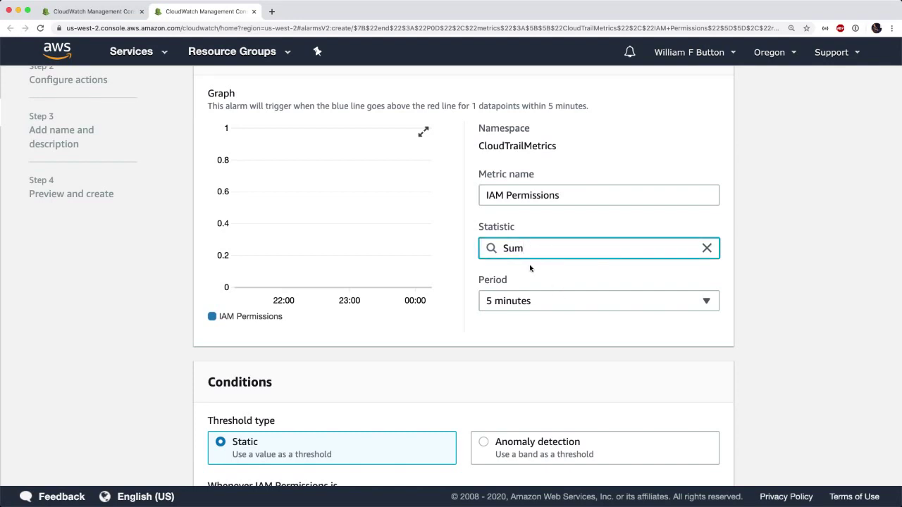
{"action": "scroll", "coordinate": [530, 268], "scroll_direction": "down", "scroll_amount": 5}
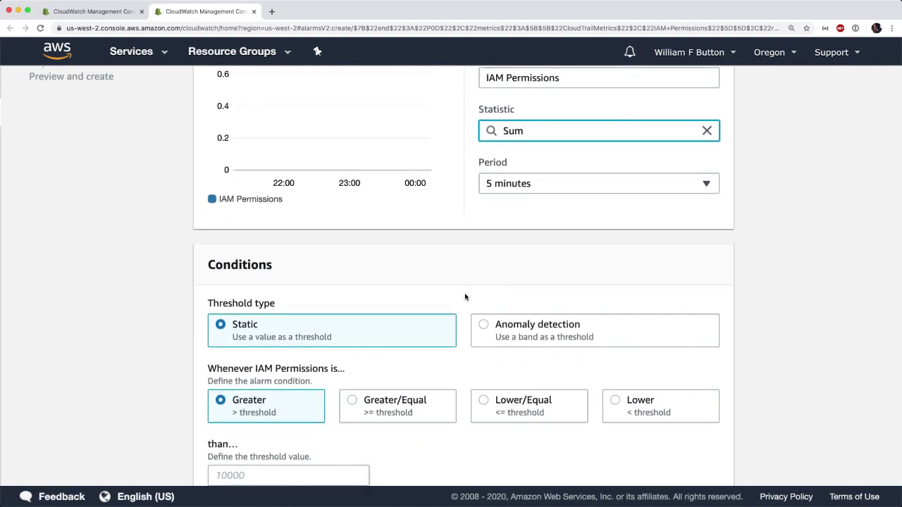
{"action": "scroll", "coordinate": [458, 321], "scroll_direction": "down", "scroll_amount": 4}
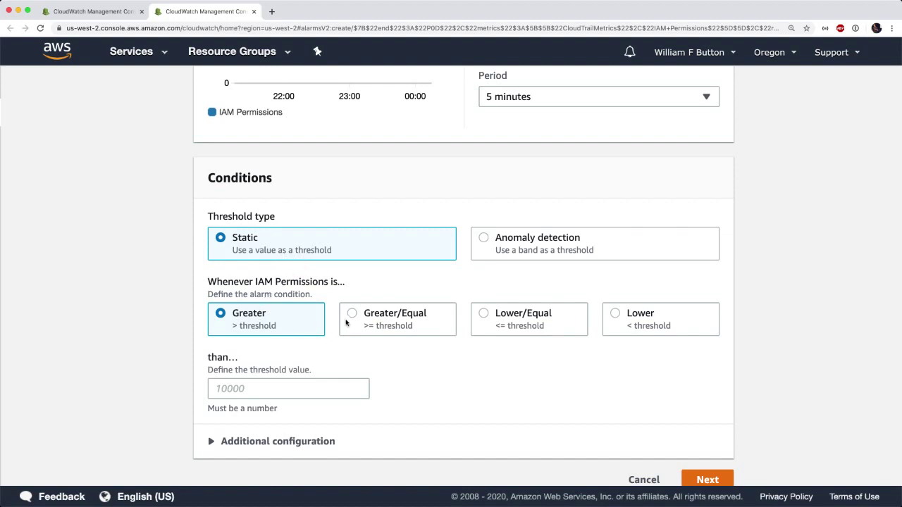
{"action": "left_click", "coordinate": [344, 322]}
{"action": "left_click", "coordinate": [270, 387]}
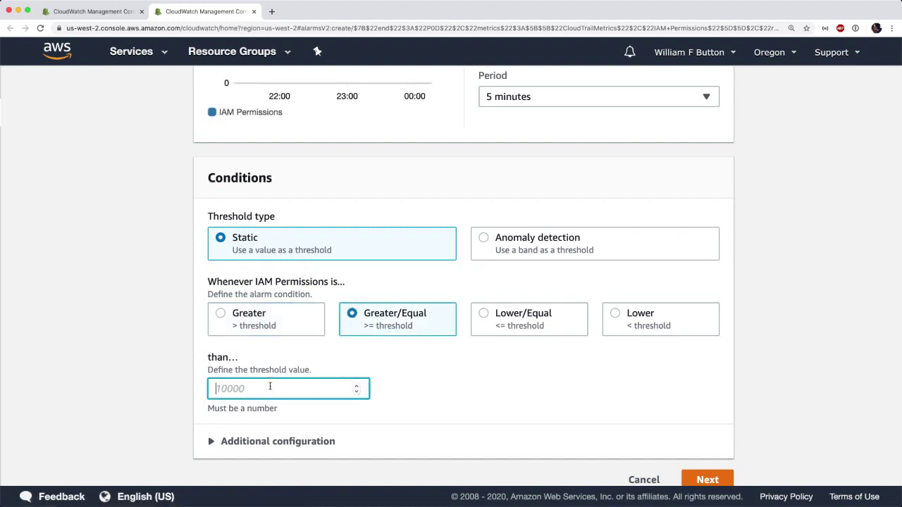
{"action": "type", "text": "1"}
{"action": "scroll", "coordinate": [173, 365], "scroll_direction": "up", "scroll_amount": 3}
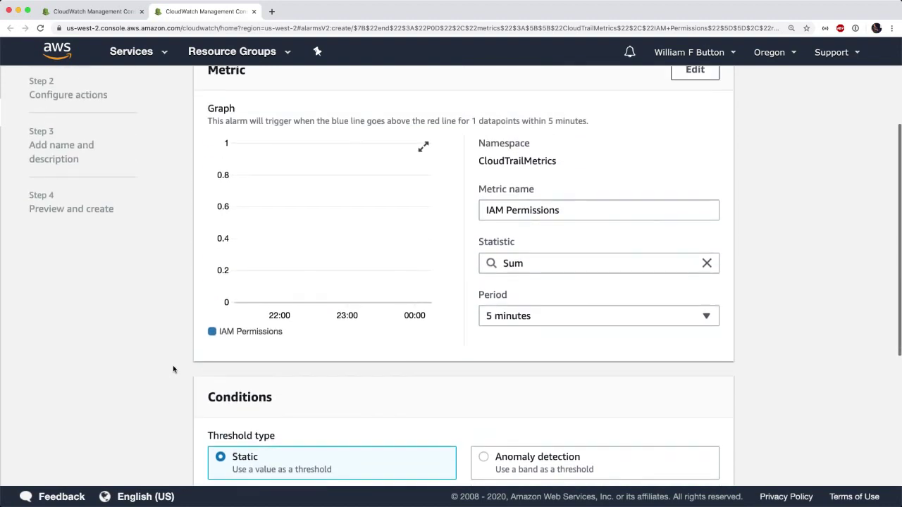
{"action": "scroll", "coordinate": [172, 369], "scroll_direction": "down", "scroll_amount": 3}
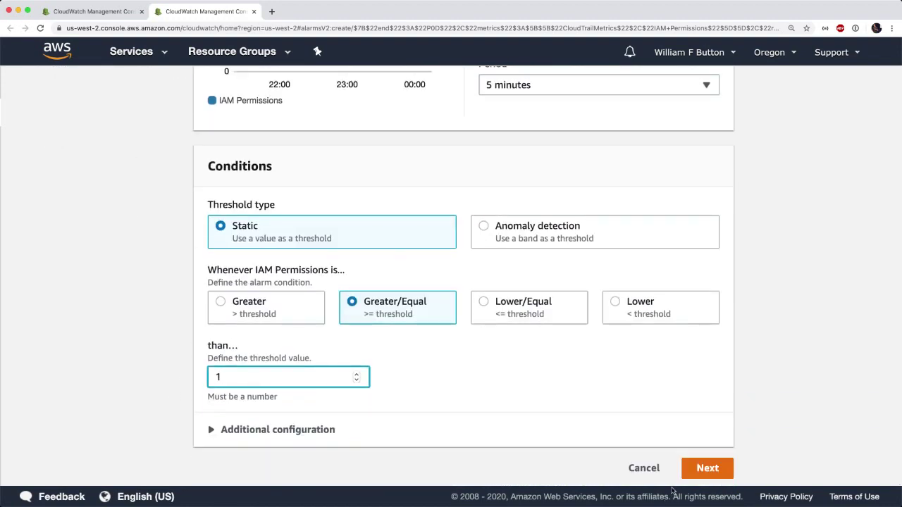
{"action": "left_click", "coordinate": [700, 470]}
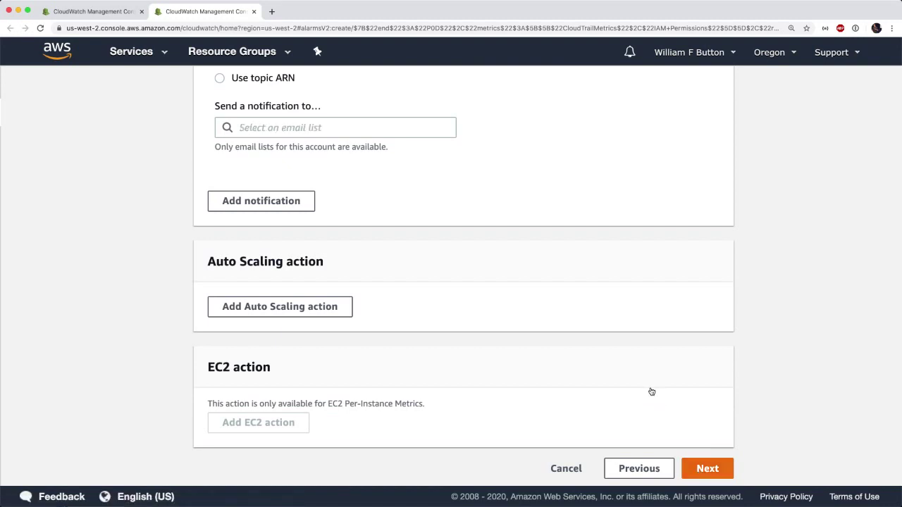
Step: Send the In alarm notification to the existing SNS topic Alerts
{"action": "scroll", "coordinate": [615, 234], "scroll_direction": "up", "scroll_amount": 4}
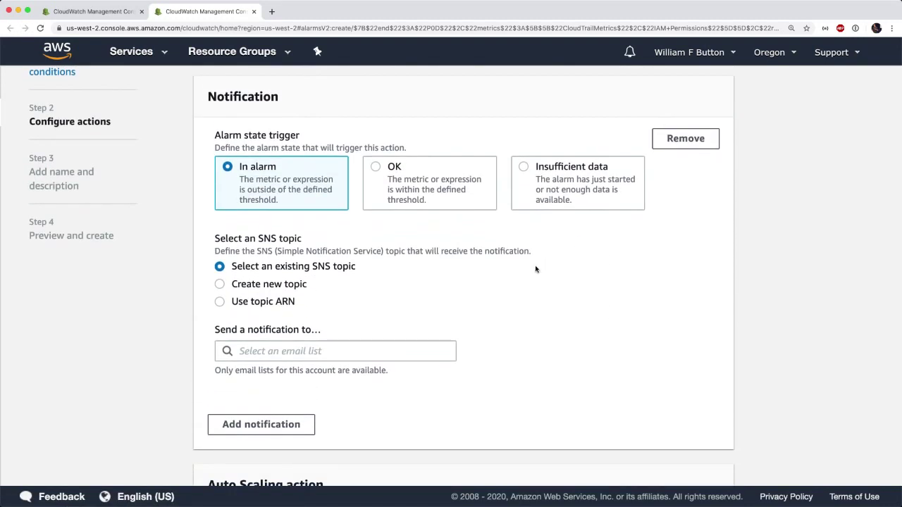
{"action": "scroll", "coordinate": [508, 268], "scroll_direction": "down", "scroll_amount": 1}
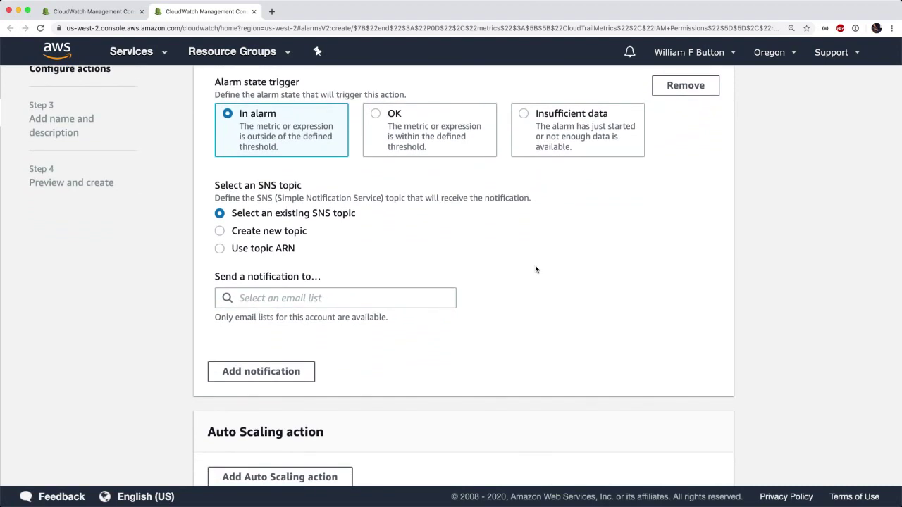
{"action": "scroll", "coordinate": [535, 269], "scroll_direction": "down", "scroll_amount": 1}
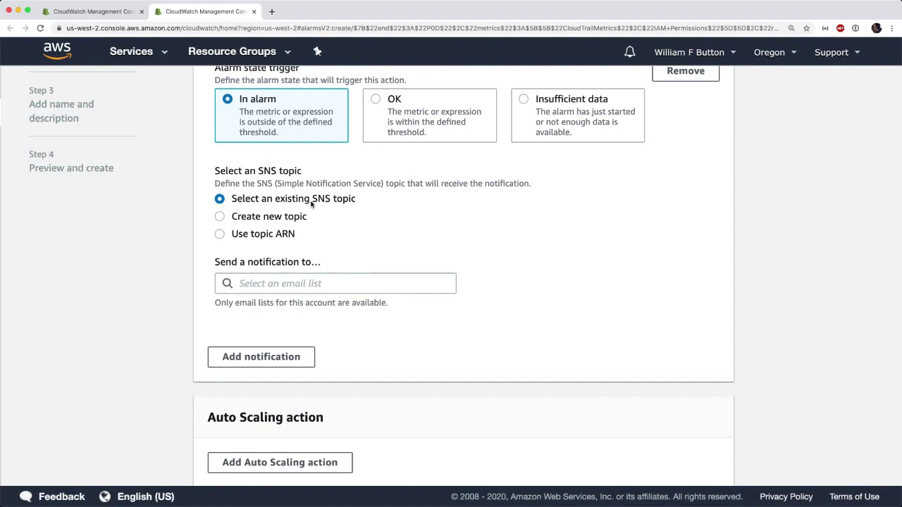
{"action": "left_click", "coordinate": [309, 284]}
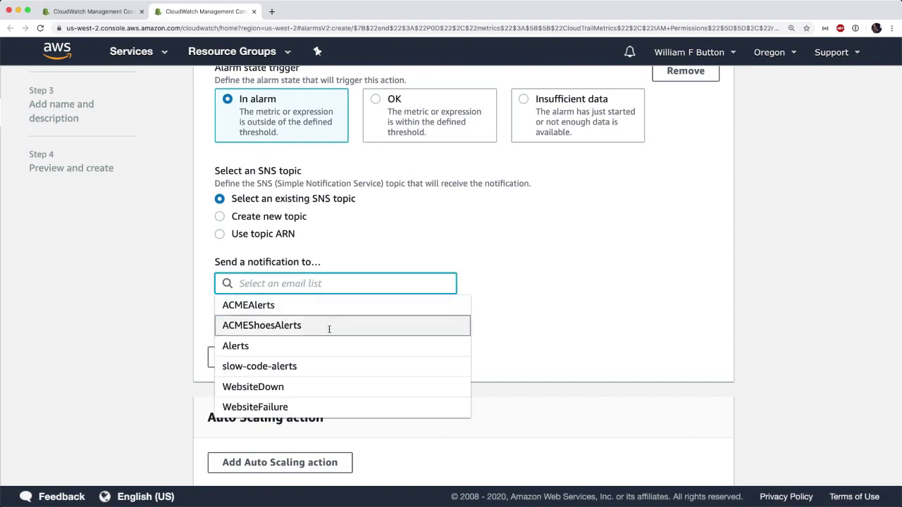
{"action": "left_click", "coordinate": [297, 351]}
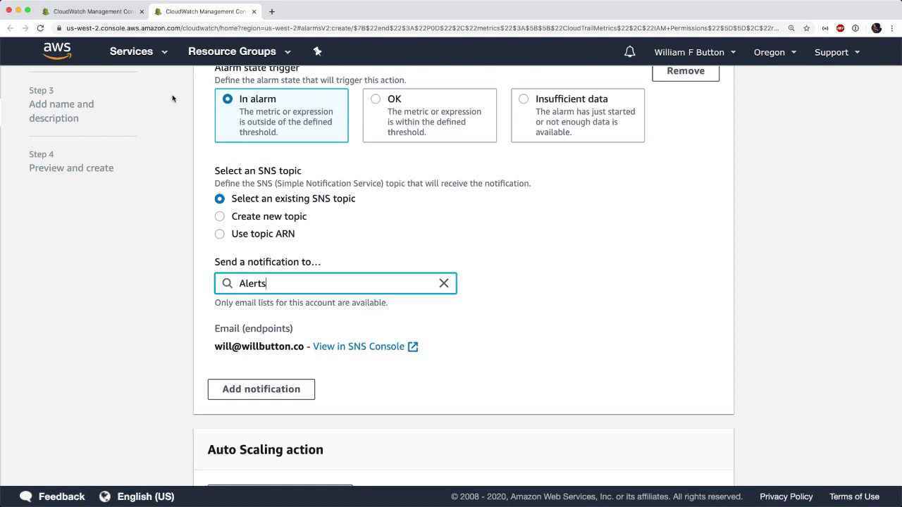
Step: Open Simple Notification Service in a separate browser tab and switch to it, keeping the alarm setup open
{"action": "left_click", "coordinate": [150, 59]}
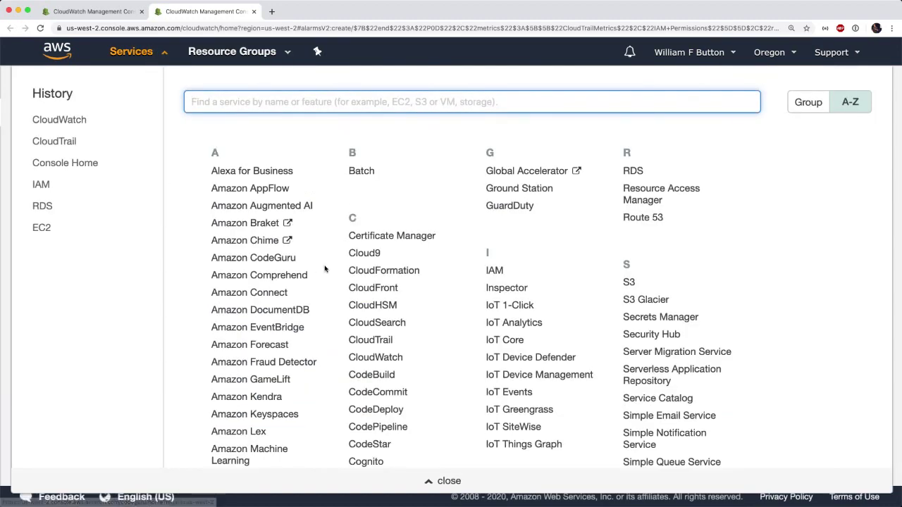
{"action": "scroll", "coordinate": [621, 356], "scroll_direction": "down", "scroll_amount": 1}
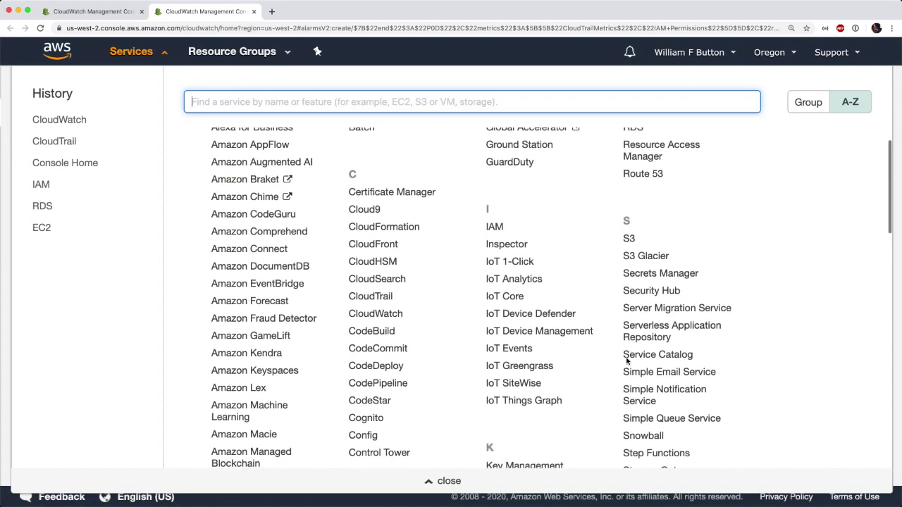
{"action": "left_click", "coordinate": [634, 393], "text": "super"}
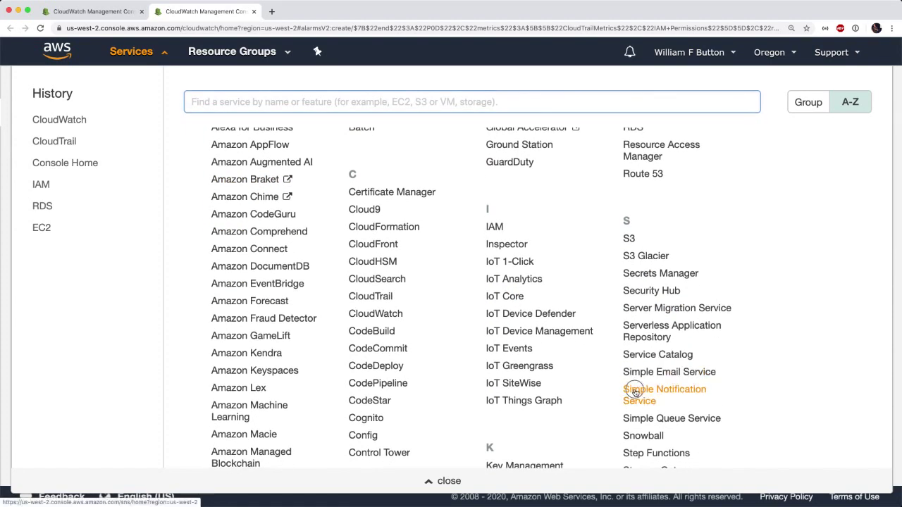
{"action": "left_click", "coordinate": [140, 59]}
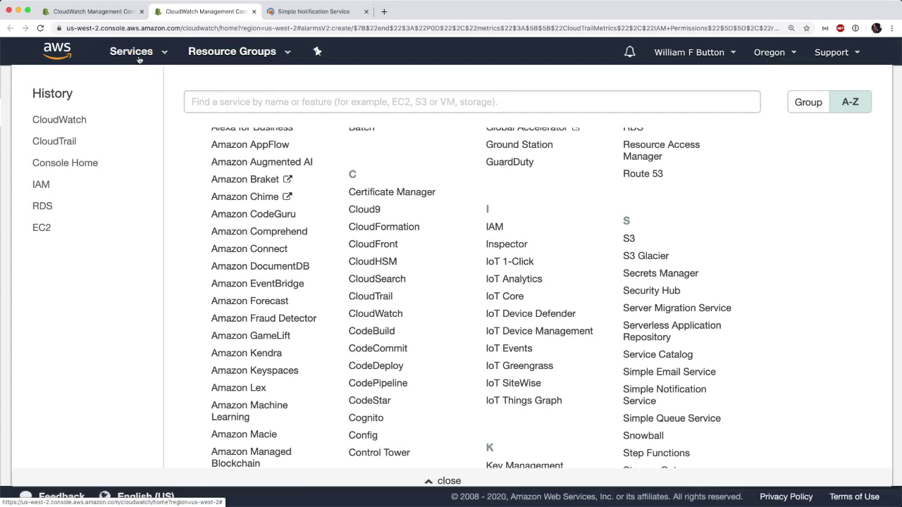
{"action": "left_click", "coordinate": [292, 11]}
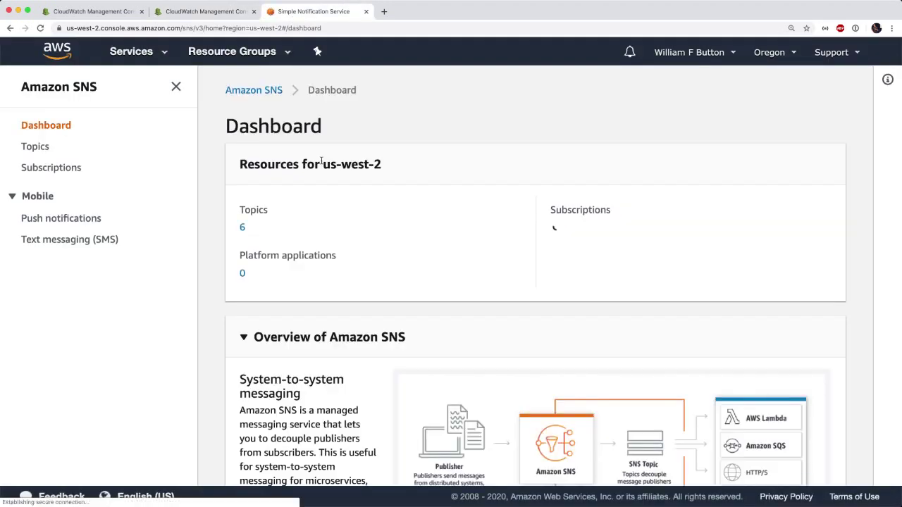
Step: Open the Alerts topic in Amazon SNS and examine its details and subscriptions
{"action": "left_click", "coordinate": [37, 147]}
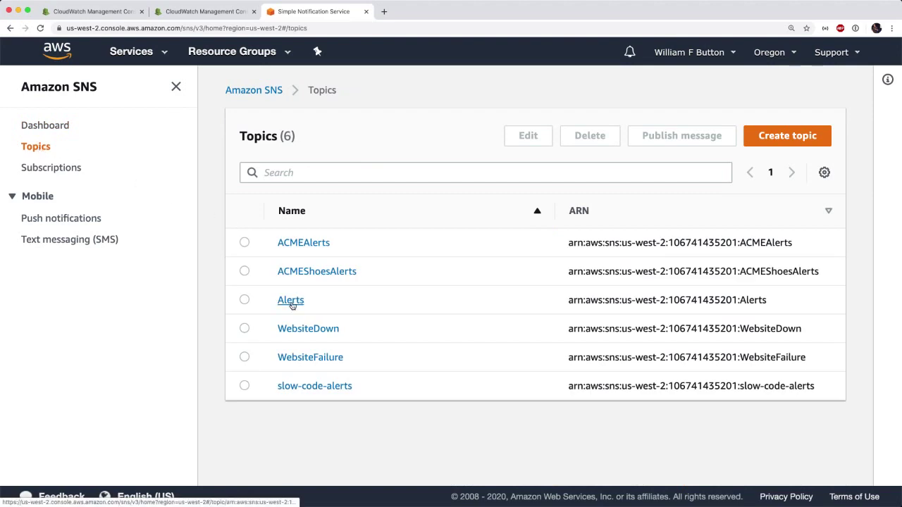
{"action": "left_click", "coordinate": [291, 302]}
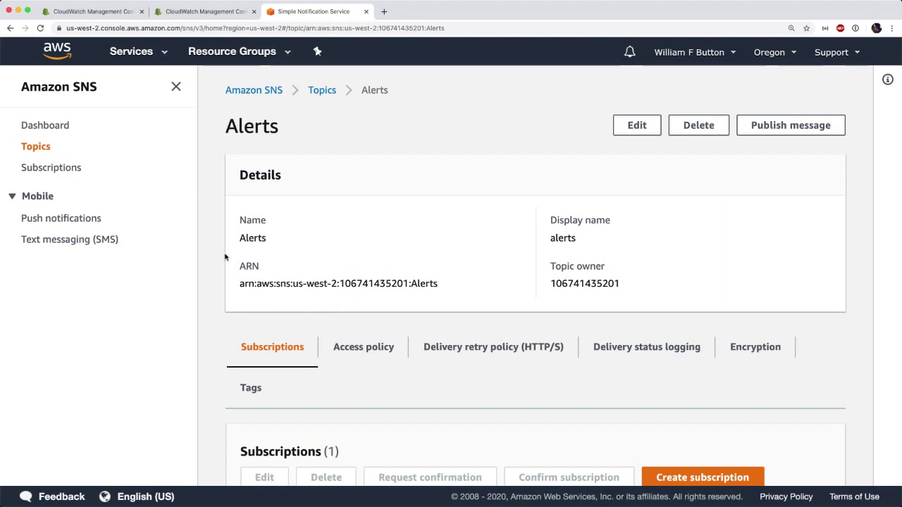
{"action": "scroll", "coordinate": [226, 257], "scroll_direction": "down", "scroll_amount": 4}
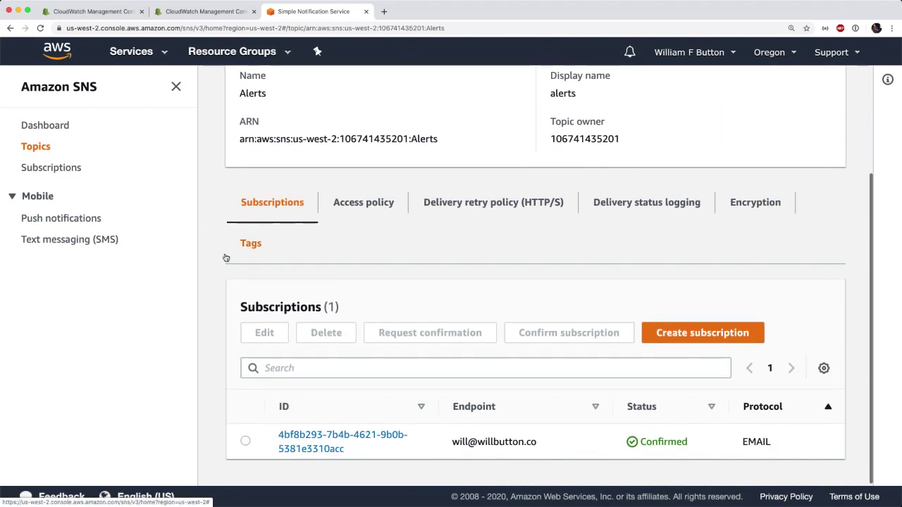
{"action": "scroll", "coordinate": [458, 299], "scroll_direction": "up", "scroll_amount": 3}
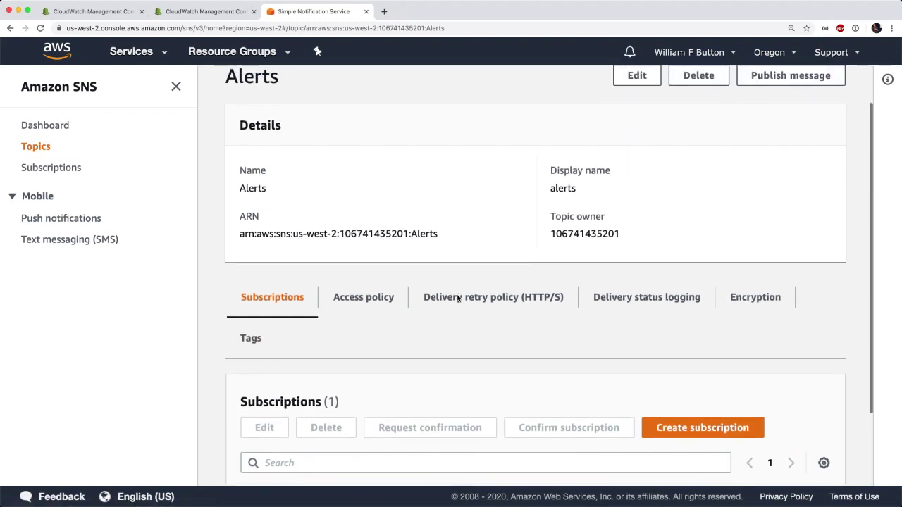
{"action": "scroll", "coordinate": [459, 299], "scroll_direction": "down", "scroll_amount": 3}
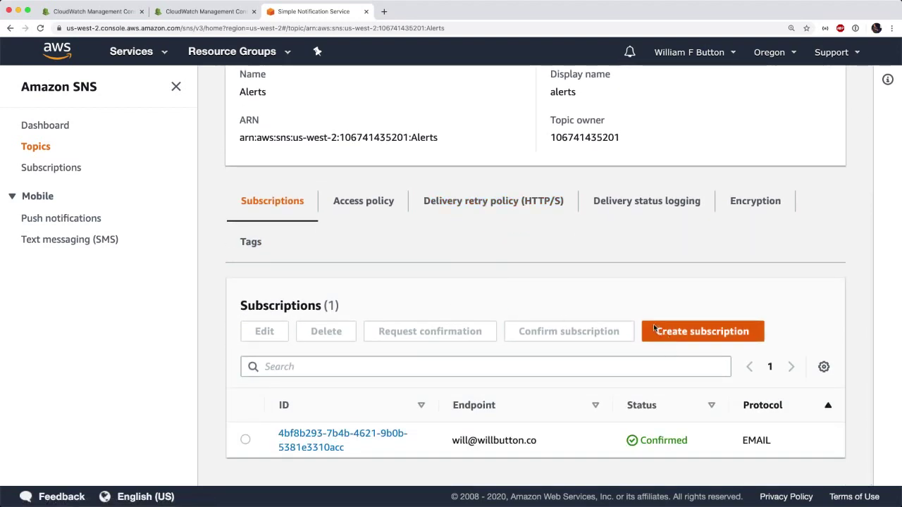
Step: Start a new subscription on the Alerts topic, examine the available endpoint protocols, and close the SNS browser tab without creating it
{"action": "left_click", "coordinate": [658, 332]}
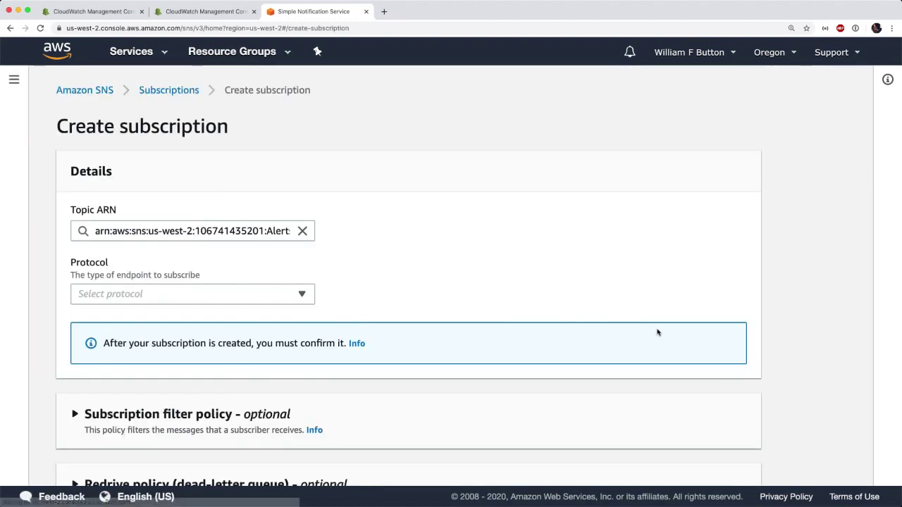
{"action": "left_click", "coordinate": [235, 303]}
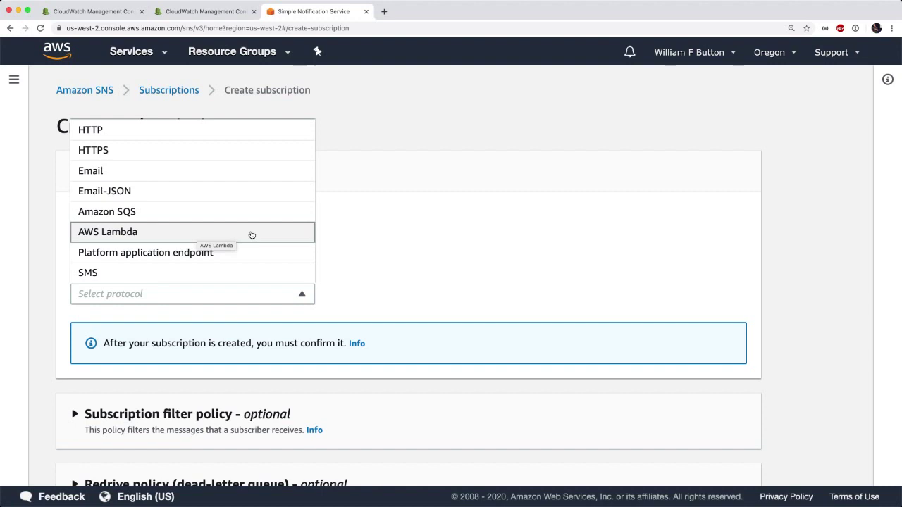
{"action": "left_click", "coordinate": [357, 188]}
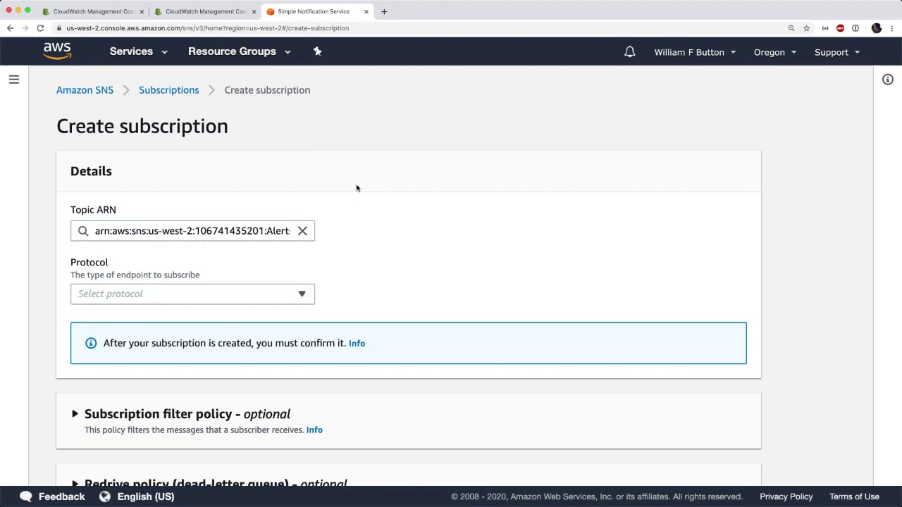
{"action": "left_click", "coordinate": [366, 11]}
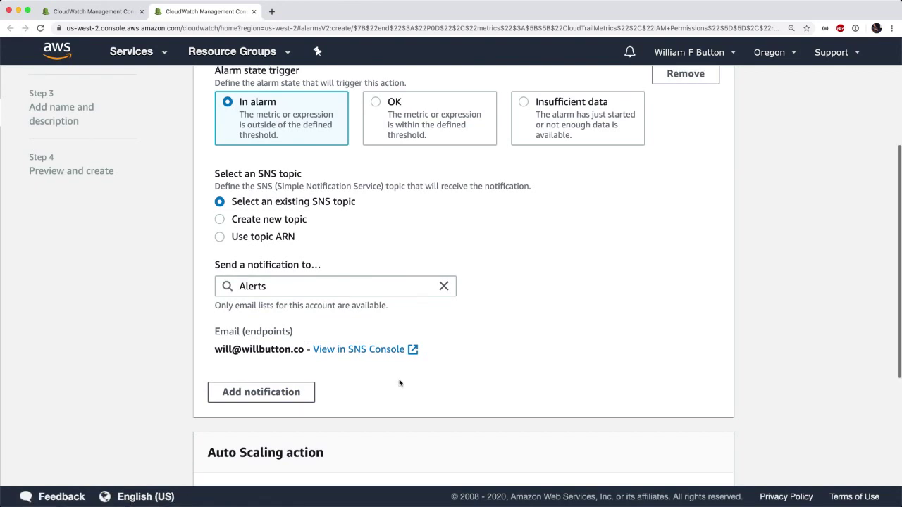
Step: Keep only the SNS notification action, name the alarm Demo - Alert with description aljsdflaksjdflasjflksdjflkj, and continue to the preview
{"action": "scroll", "coordinate": [358, 393], "scroll_direction": "down", "scroll_amount": 4}
{"action": "scroll", "coordinate": [355, 394], "scroll_direction": "down", "scroll_amount": 1}
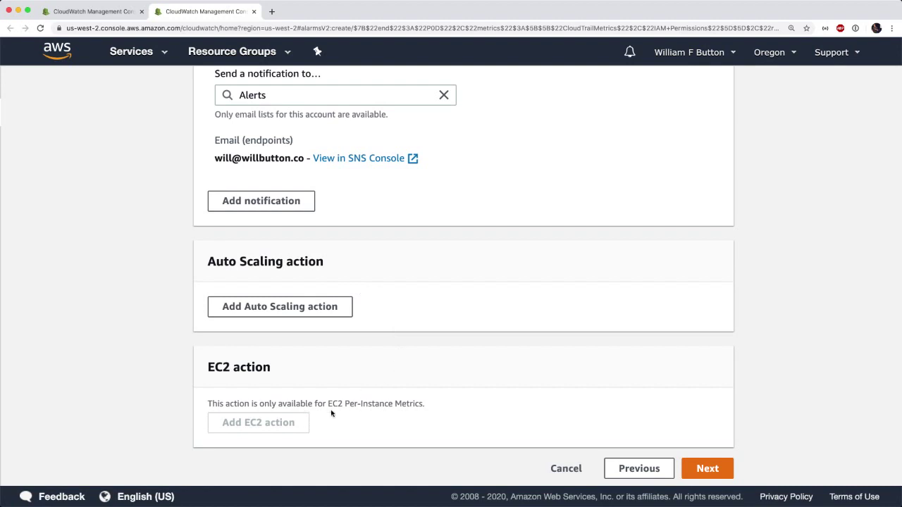
{"action": "left_click", "coordinate": [708, 468]}
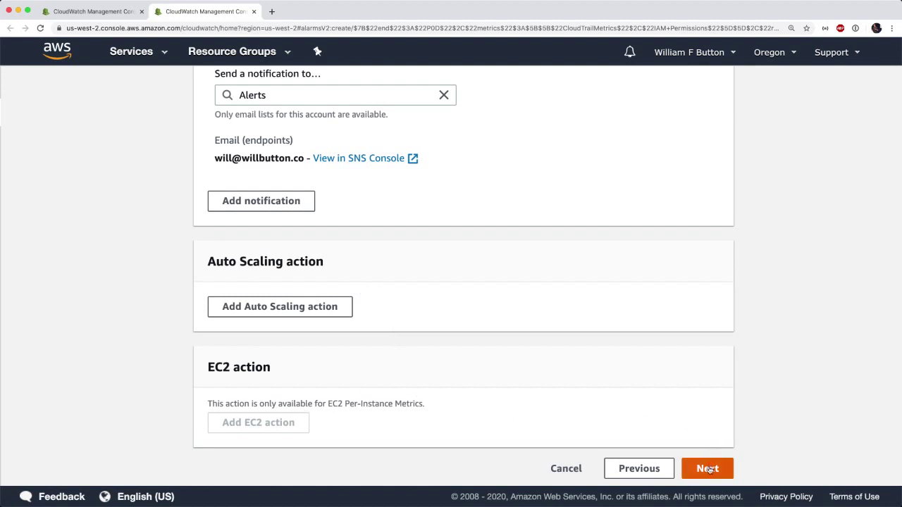
{"action": "left_click", "coordinate": [427, 246]}
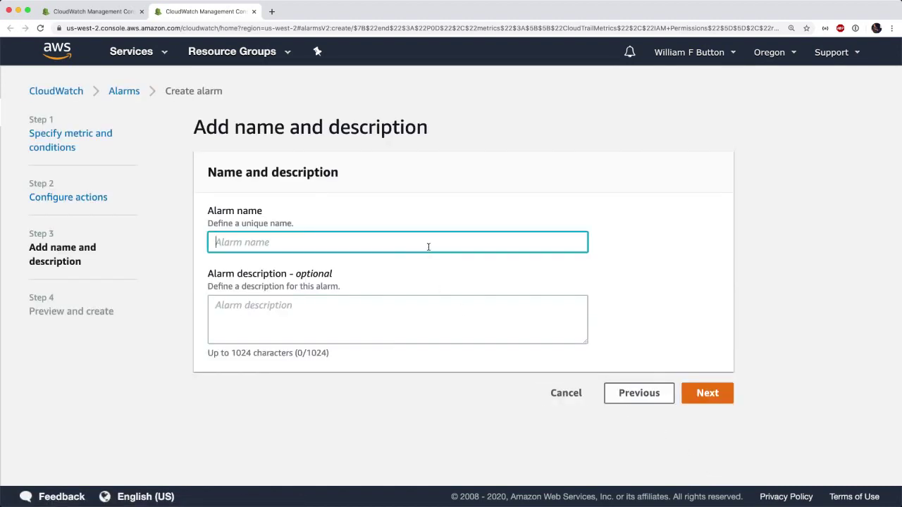
{"action": "type", "text": "Demo - Alert"}
{"action": "key", "text": "Tab"}
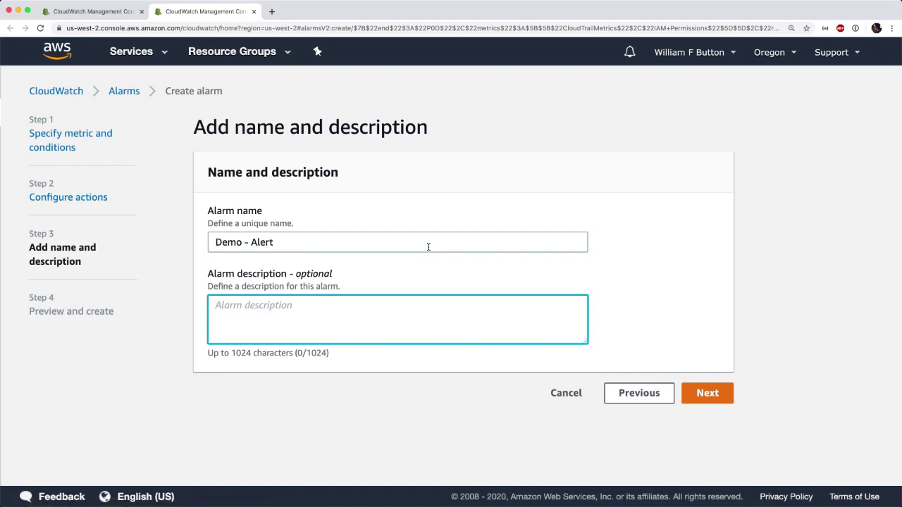
{"action": "type", "text": "aljsdflaksjdflasjflksdjflkj"}
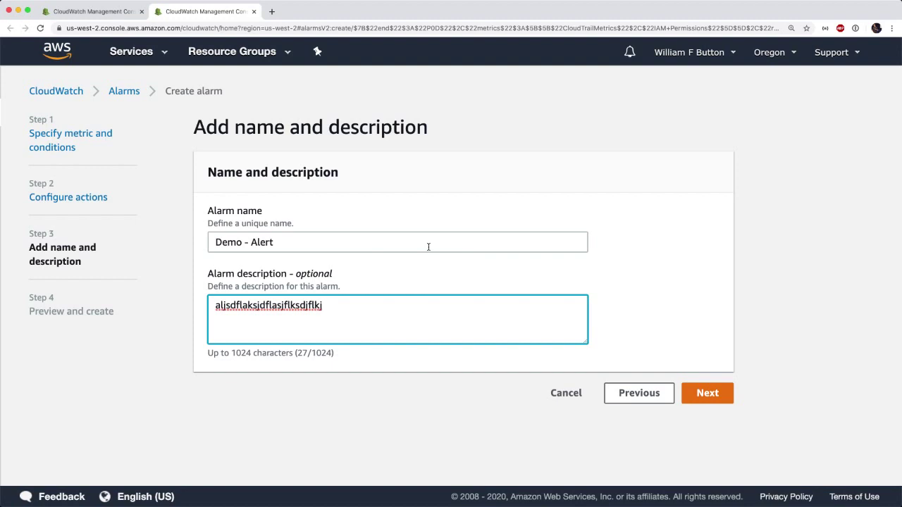
{"action": "left_click", "coordinate": [721, 392]}
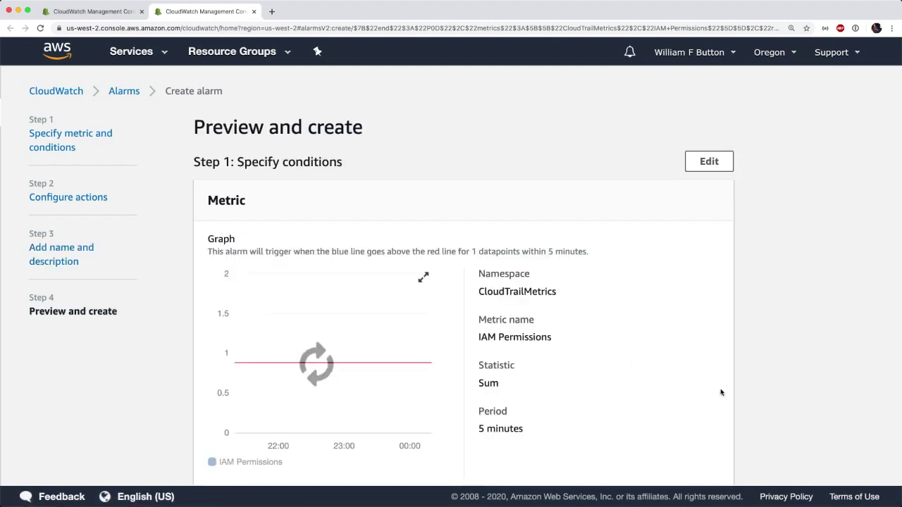
Step: Review the alarm's metric and conditions on the preview page
{"action": "scroll", "coordinate": [633, 336], "scroll_direction": "down", "scroll_amount": 2}
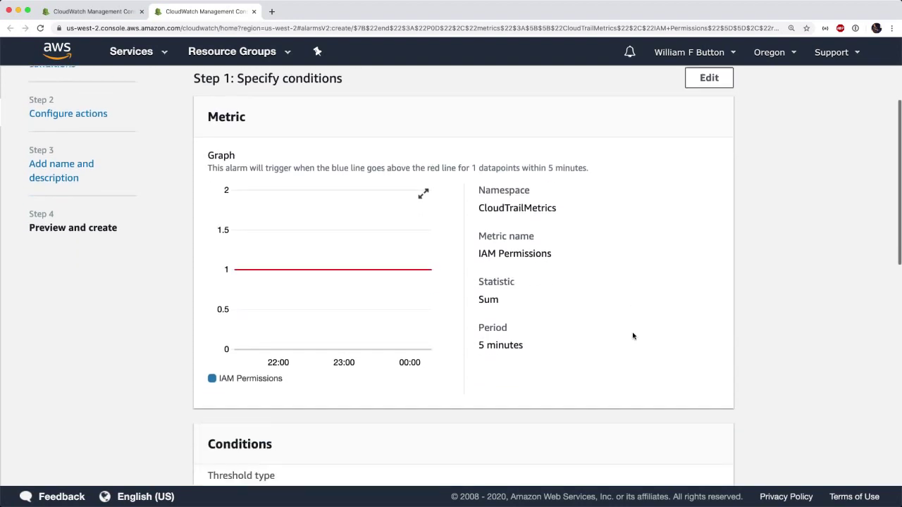
{"action": "scroll", "coordinate": [632, 336], "scroll_direction": "down", "scroll_amount": 3}
{"action": "scroll", "coordinate": [632, 334], "scroll_direction": "up", "scroll_amount": 5}
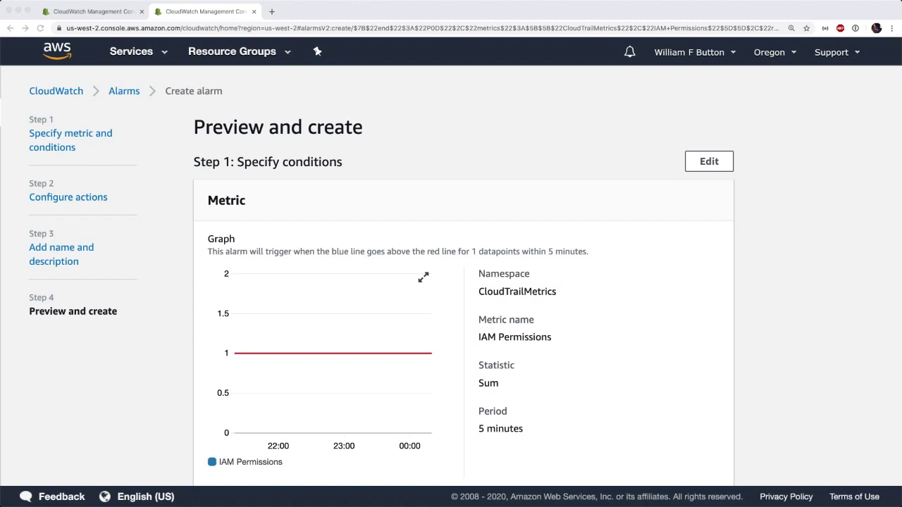
Step: Enlarge the RootUserLogin alarm email, examine its alarm details and especially the description text, and close the email
{"action": "left_click_drag", "start_coordinate": [901, 67], "coordinate": [584, 74]}
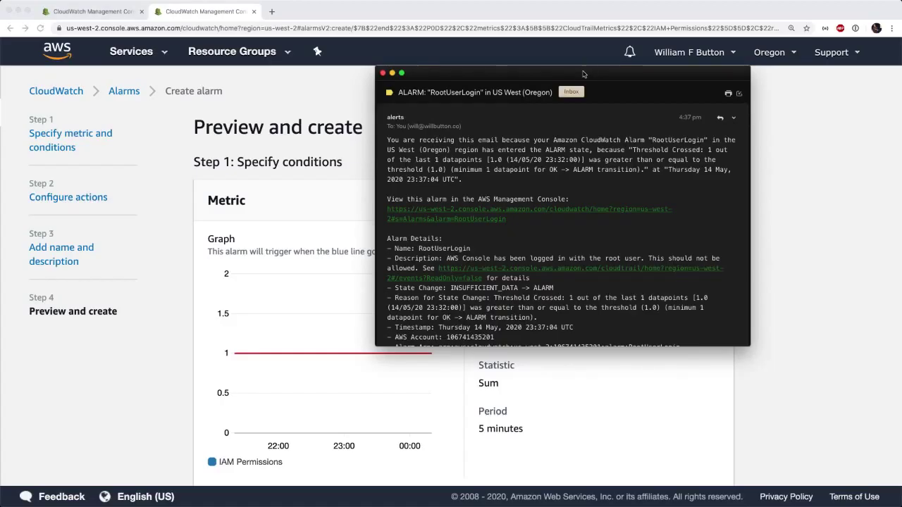
{"action": "double_click", "coordinate": [583, 74]}
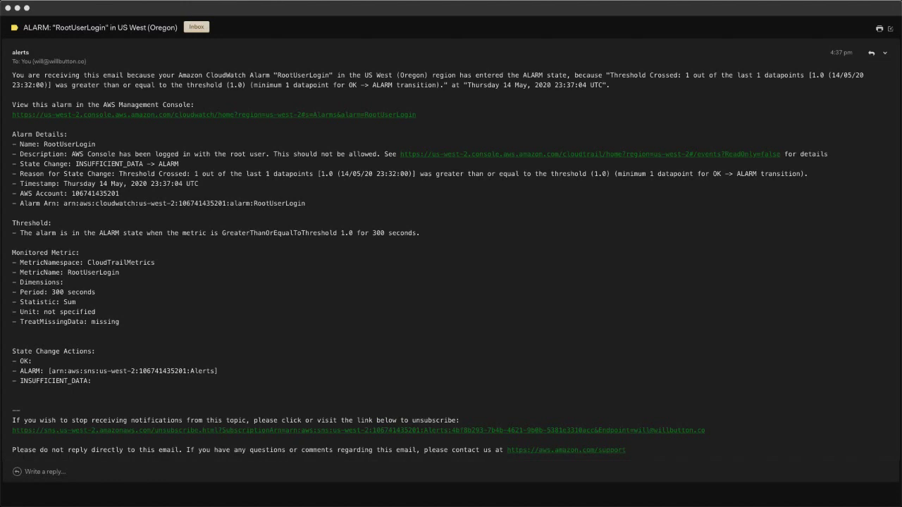
{"action": "left_click", "coordinate": [604, 85]}
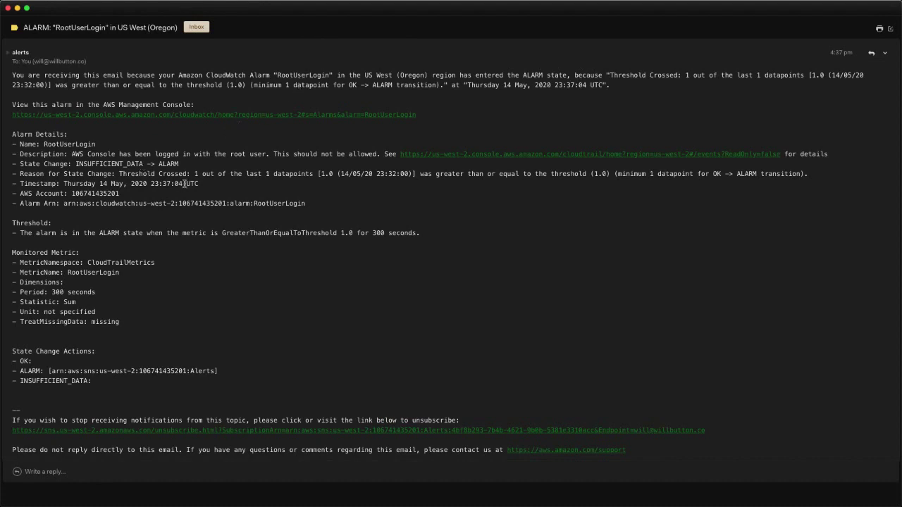
{"action": "triple_click", "coordinate": [620, 86]}
{"action": "left_click_drag", "start_coordinate": [579, 72], "coordinate": [571, 74]}
{"action": "left_click", "coordinate": [607, 101]}
{"action": "double_click", "coordinate": [40, 155]}
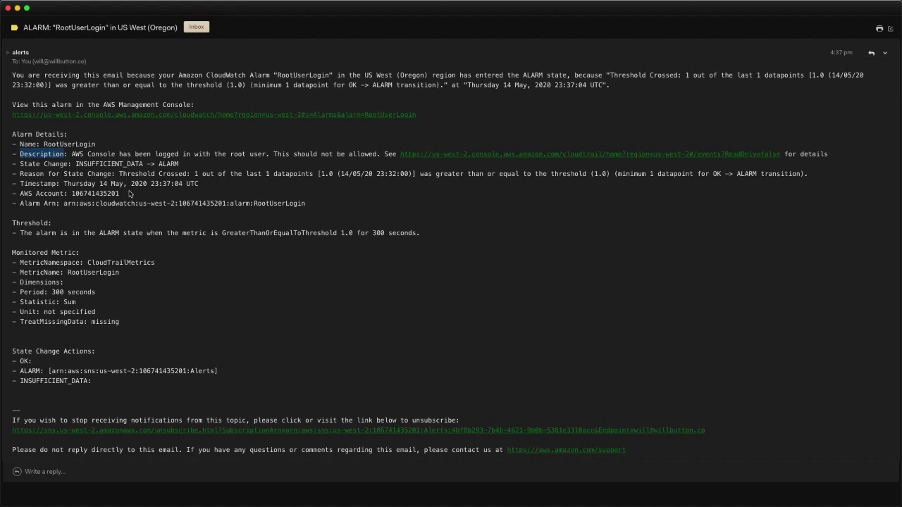
{"action": "left_click", "coordinate": [73, 153]}
{"action": "left_click_drag", "start_coordinate": [73, 154], "coordinate": [383, 163]}
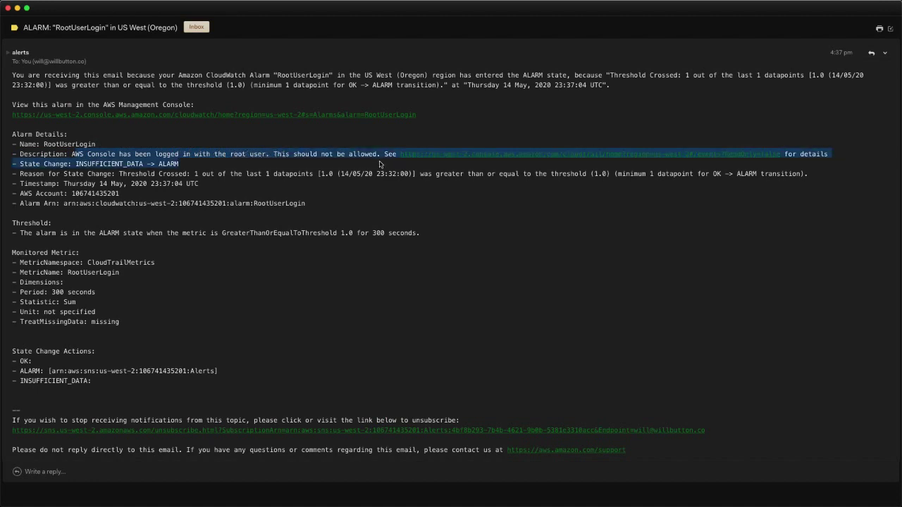
{"action": "left_click", "coordinate": [387, 163]}
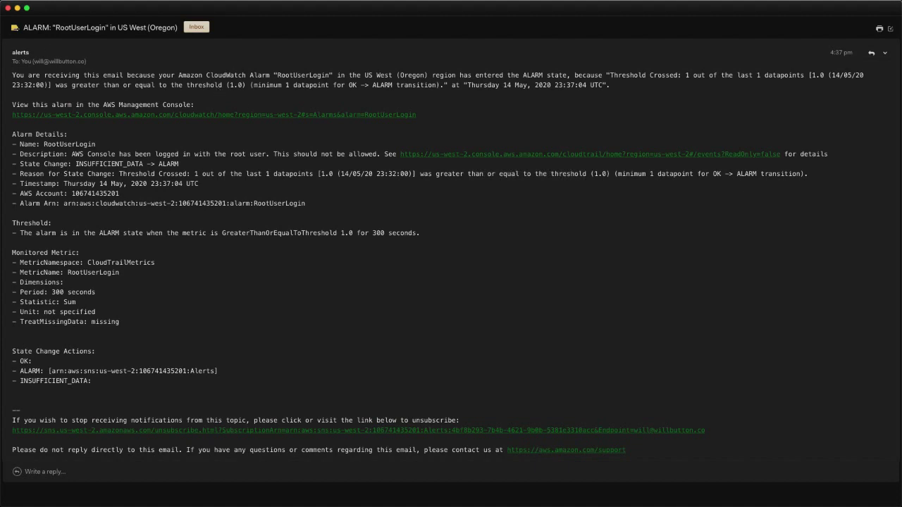
{"action": "left_click", "coordinate": [9, 10]}
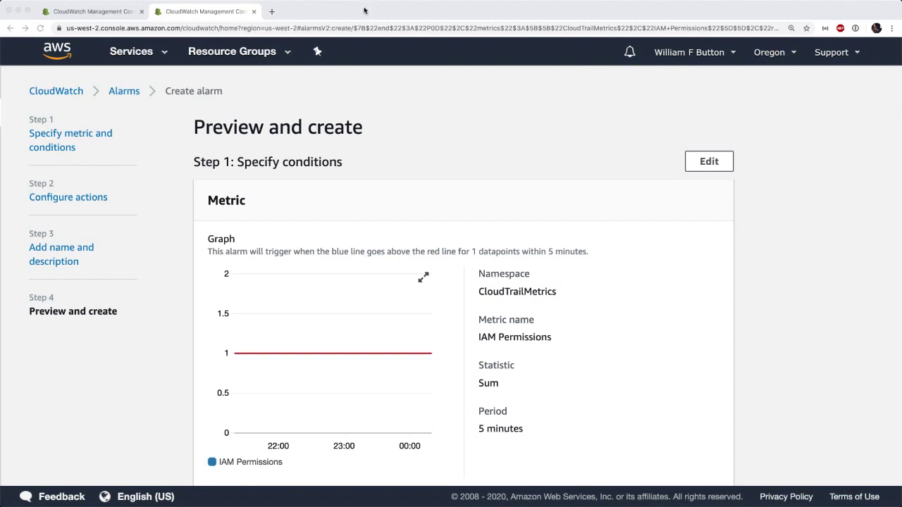
Step: Close the alarm setup's browser tab without creating the alarm, and open the VPC service from the CloudWatch console
{"action": "left_click", "coordinate": [254, 11]}
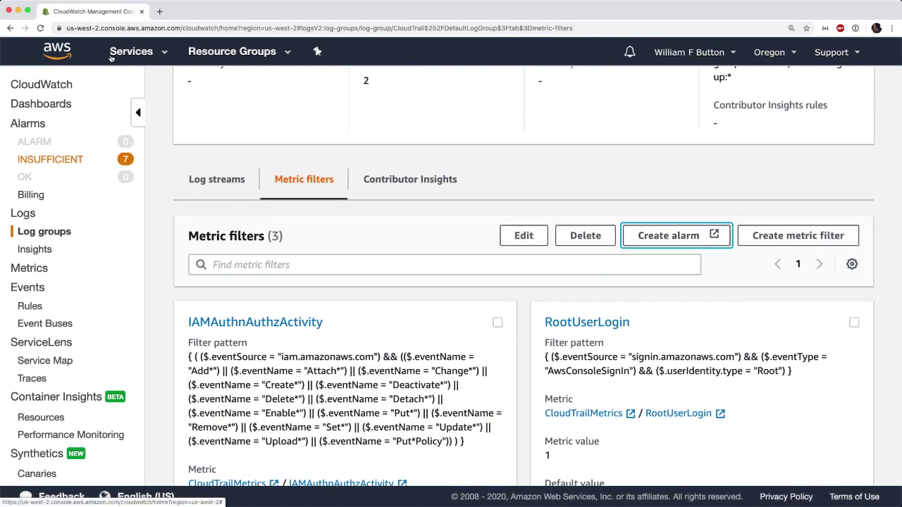
{"action": "left_click", "coordinate": [111, 56]}
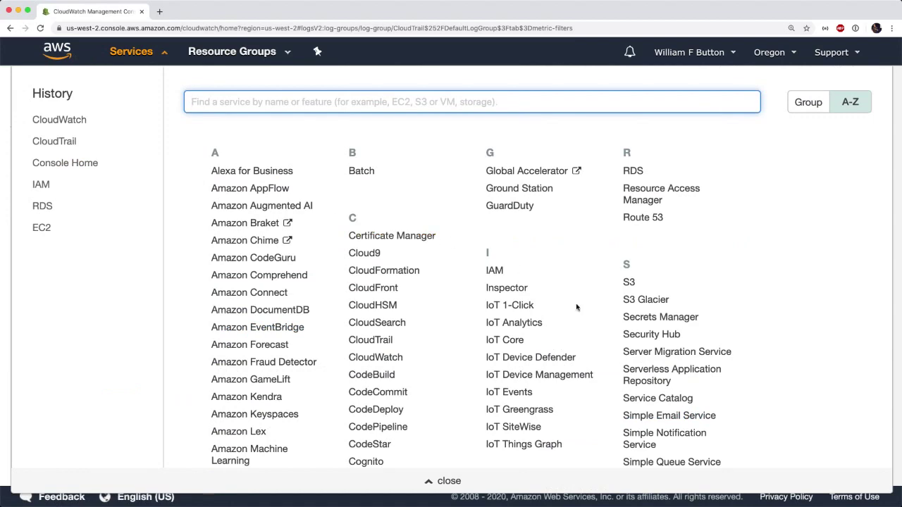
{"action": "scroll", "coordinate": [578, 309], "scroll_direction": "down", "scroll_amount": 5}
{"action": "left_click", "coordinate": [634, 317]}
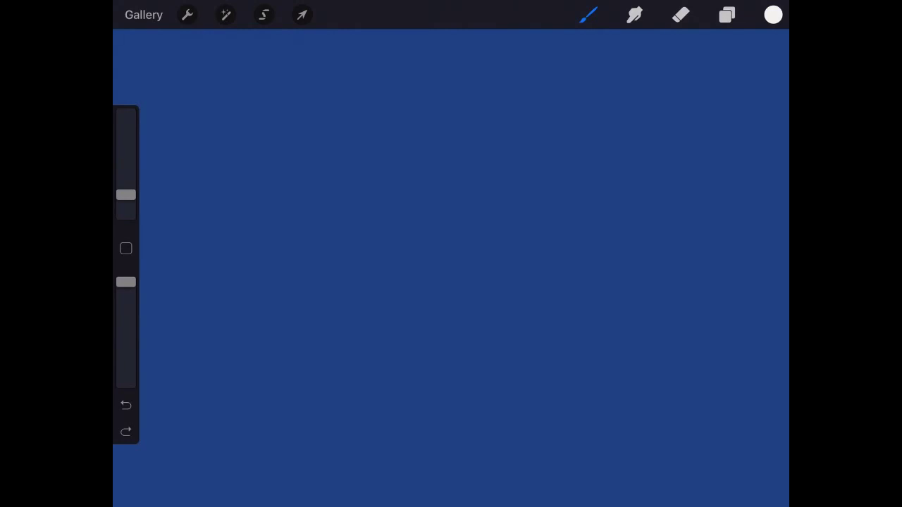
Step: In the Procreate canvas, sketch a large rectangle and handwrite the label AWS above its upper edge
{"action": "mouse_move", "coordinate": [207, 94]}
{"action": "left_mouse_down"}
{"action": "mouse_move", "coordinate": [235, 425]}
{"action": "mouse_move", "coordinate": [600, 419]}
{"action": "mouse_move", "coordinate": [717, 287]}
{"action": "mouse_move", "coordinate": [679, 68]}
{"action": "mouse_move", "coordinate": [278, 66]}
{"action": "mouse_move", "coordinate": [206, 80]}
{"action": "mouse_move", "coordinate": [238, 41]}
{"action": "mouse_move", "coordinate": [247, 65]}
{"action": "left_mouse_up"}
{"action": "mouse_move", "coordinate": [234, 56]}
{"action": "left_mouse_down"}
{"action": "mouse_move", "coordinate": [277, 43]}
{"action": "mouse_move", "coordinate": [284, 60]}
{"action": "left_mouse_up"}
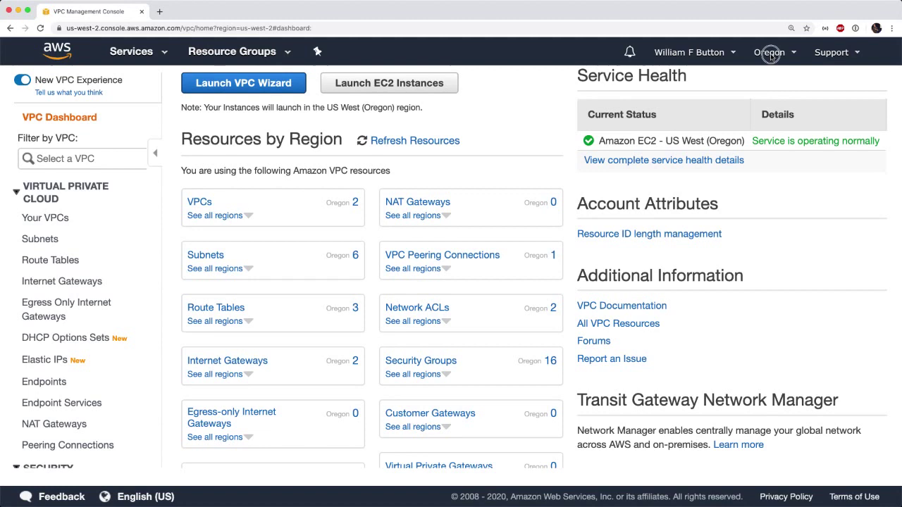
Step: Look over the AWS region list in the VPC console, and extend the drawing's AWS label in Procreate with - Oregon
{"action": "left_click", "coordinate": [770, 53]}
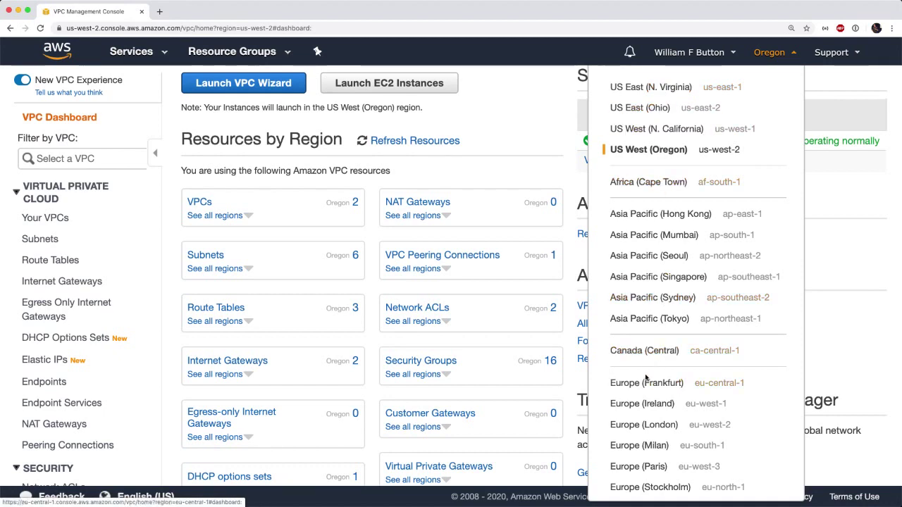
{"action": "left_click", "coordinate": [525, 116]}
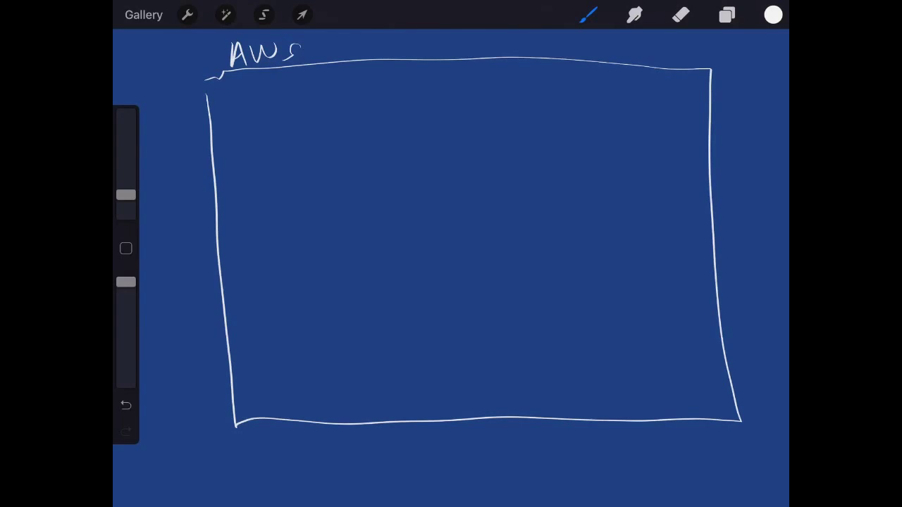
{"action": "left_click_drag", "start_coordinate": [316, 48], "coordinate": [328, 48]}
{"action": "mouse_move", "coordinate": [344, 40]}
{"action": "left_mouse_down"}
{"action": "mouse_move", "coordinate": [336, 47]}
{"action": "mouse_move", "coordinate": [344, 40]}
{"action": "mouse_move", "coordinate": [387, 51]}
{"action": "left_mouse_up"}
{"action": "mouse_move", "coordinate": [392, 45]}
{"action": "left_mouse_down"}
{"action": "mouse_move", "coordinate": [386, 58]}
{"action": "mouse_move", "coordinate": [402, 44]}
{"action": "mouse_move", "coordinate": [419, 46]}
{"action": "left_mouse_up"}
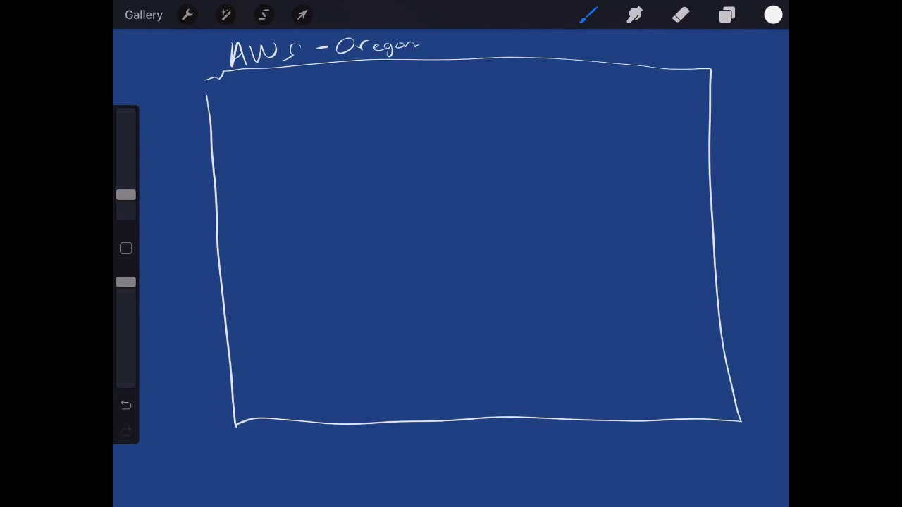
Step: Divide the AWS rectangle into three columns with two vertical lines and label them AZ1, AZ2 and AZ3 at their lower ends
{"action": "left_click_drag", "start_coordinate": [366, 62], "coordinate": [404, 410]}
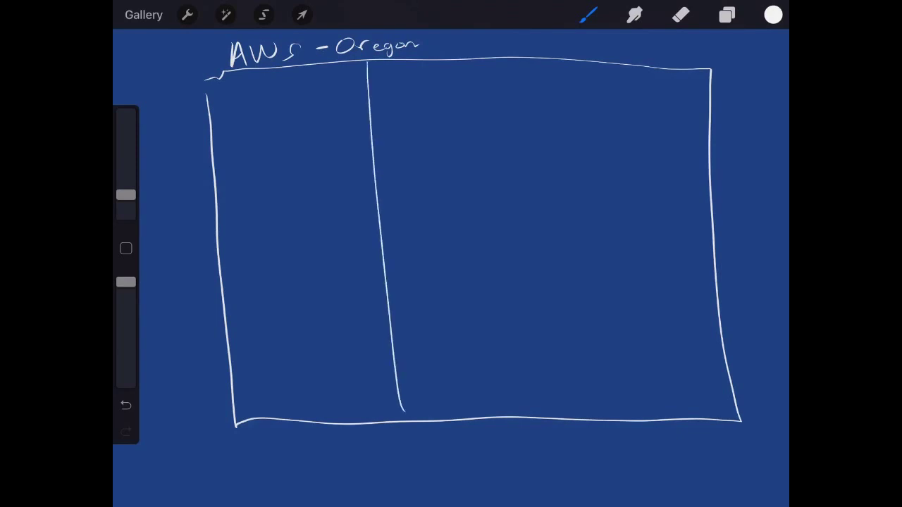
{"action": "left_click_drag", "start_coordinate": [572, 71], "coordinate": [575, 412]}
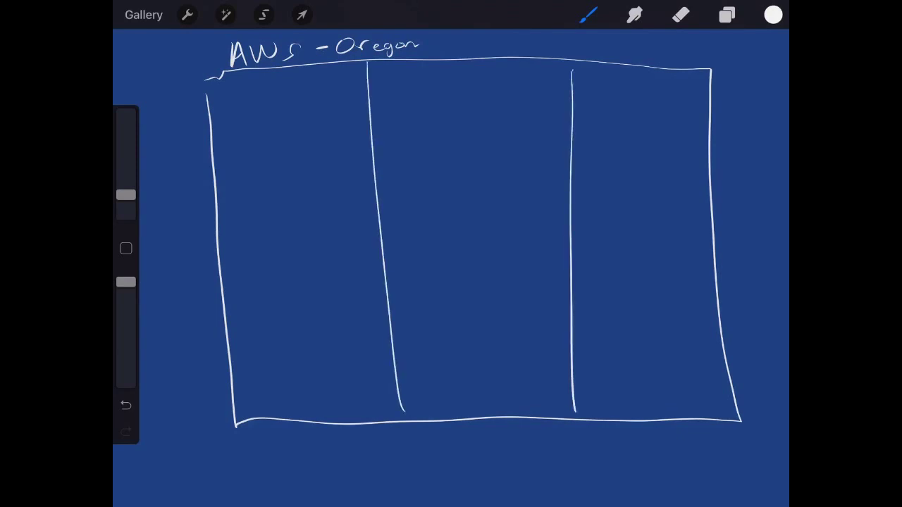
{"action": "mouse_move", "coordinate": [290, 416]}
{"action": "left_mouse_down"}
{"action": "mouse_move", "coordinate": [301, 397]}
{"action": "mouse_move", "coordinate": [305, 416]}
{"action": "mouse_move", "coordinate": [325, 410]}
{"action": "left_mouse_up"}
{"action": "mouse_move", "coordinate": [461, 409]}
{"action": "left_mouse_down"}
{"action": "mouse_move", "coordinate": [474, 410]}
{"action": "mouse_move", "coordinate": [485, 392]}
{"action": "mouse_move", "coordinate": [493, 407]}
{"action": "mouse_move", "coordinate": [513, 407]}
{"action": "left_mouse_up"}
{"action": "mouse_move", "coordinate": [615, 413]}
{"action": "left_mouse_down"}
{"action": "mouse_move", "coordinate": [650, 411]}
{"action": "mouse_move", "coordinate": [654, 400]}
{"action": "mouse_move", "coordinate": [650, 411]}
{"action": "left_mouse_up"}
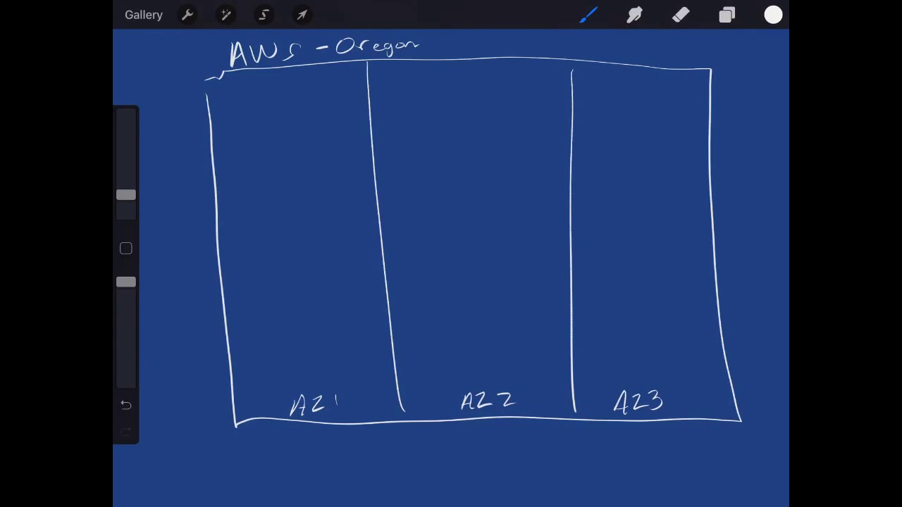
Step: Sketch a small underlined icon near the upper end of each availability zone column
{"action": "mouse_move", "coordinate": [337, 108]}
{"action": "left_mouse_down"}
{"action": "mouse_move", "coordinate": [327, 119]}
{"action": "mouse_move", "coordinate": [344, 121]}
{"action": "mouse_move", "coordinate": [356, 106]}
{"action": "mouse_move", "coordinate": [337, 111]}
{"action": "left_mouse_up"}
{"action": "mouse_move", "coordinate": [537, 111]}
{"action": "left_mouse_down"}
{"action": "mouse_move", "coordinate": [526, 128]}
{"action": "mouse_move", "coordinate": [543, 127]}
{"action": "mouse_move", "coordinate": [554, 101]}
{"action": "mouse_move", "coordinate": [537, 113]}
{"action": "left_mouse_up"}
{"action": "mouse_move", "coordinate": [678, 115]}
{"action": "left_mouse_down"}
{"action": "mouse_move", "coordinate": [667, 129]}
{"action": "mouse_move", "coordinate": [694, 110]}
{"action": "mouse_move", "coordinate": [677, 118]}
{"action": "left_mouse_up"}
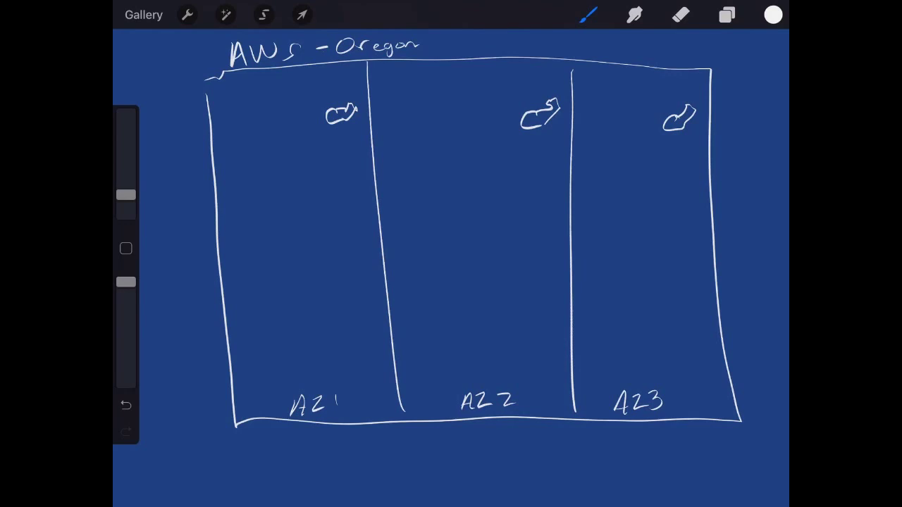
{"action": "left_click_drag", "start_coordinate": [326, 133], "coordinate": [343, 130]}
{"action": "left_click_drag", "start_coordinate": [521, 139], "coordinate": [547, 137]}
{"action": "left_click_drag", "start_coordinate": [658, 143], "coordinate": [688, 141]}
Step: Scribble across the AZ1 column and undo the scribble
{"action": "mouse_move", "coordinate": [312, 74]}
{"action": "left_mouse_down"}
{"action": "mouse_move", "coordinate": [347, 225]}
{"action": "mouse_move", "coordinate": [282, 311]}
{"action": "mouse_move", "coordinate": [272, 345]}
{"action": "left_mouse_up"}
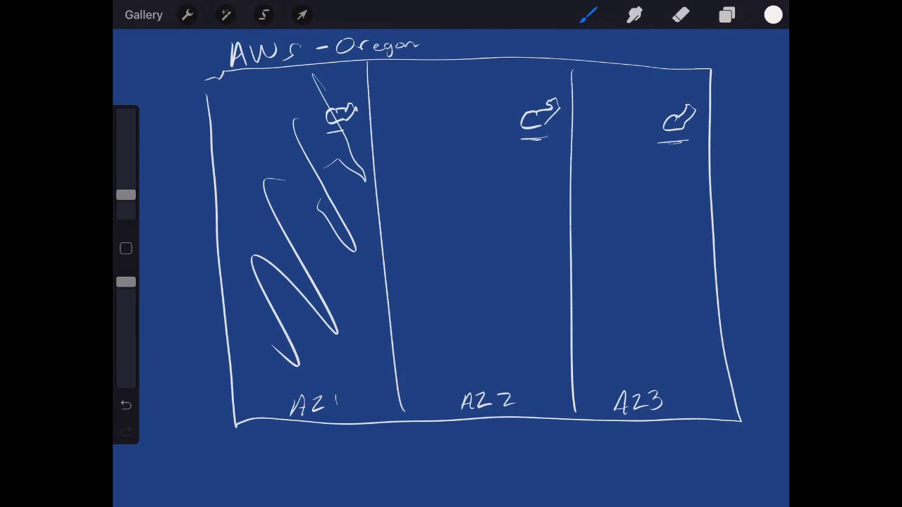
{"action": "key", "text": "ctrl+z"}
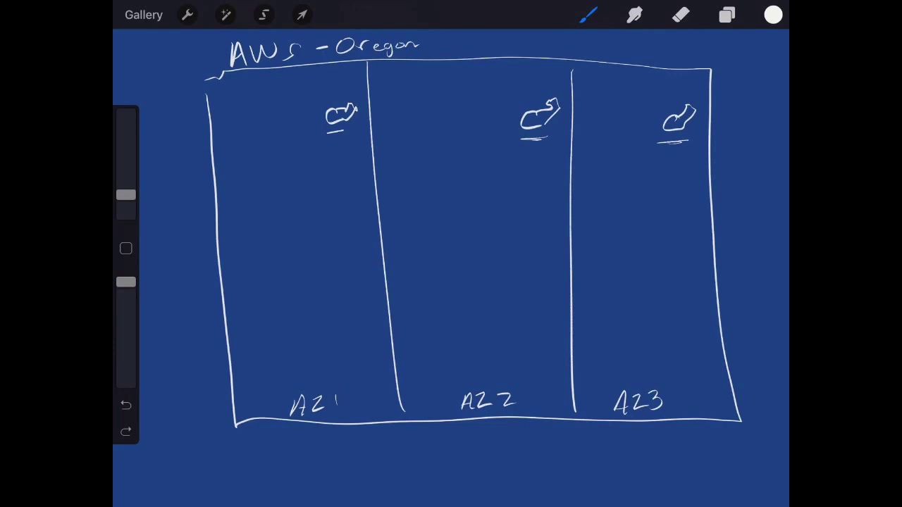
Step: Draw a wide box labelled VPC across all three zones, and reinforce the underlines of the AZ2 and AZ3 icons
{"action": "mouse_move", "coordinate": [228, 172]}
{"action": "left_mouse_down"}
{"action": "mouse_move", "coordinate": [242, 262]}
{"action": "mouse_move", "coordinate": [265, 318]}
{"action": "mouse_move", "coordinate": [706, 288]}
{"action": "mouse_move", "coordinate": [695, 153]}
{"action": "mouse_move", "coordinate": [233, 184]}
{"action": "mouse_move", "coordinate": [265, 162]}
{"action": "left_mouse_up"}
{"action": "mouse_move", "coordinate": [269, 165]}
{"action": "left_mouse_down"}
{"action": "mouse_move", "coordinate": [271, 178]}
{"action": "mouse_move", "coordinate": [296, 176]}
{"action": "left_mouse_up"}
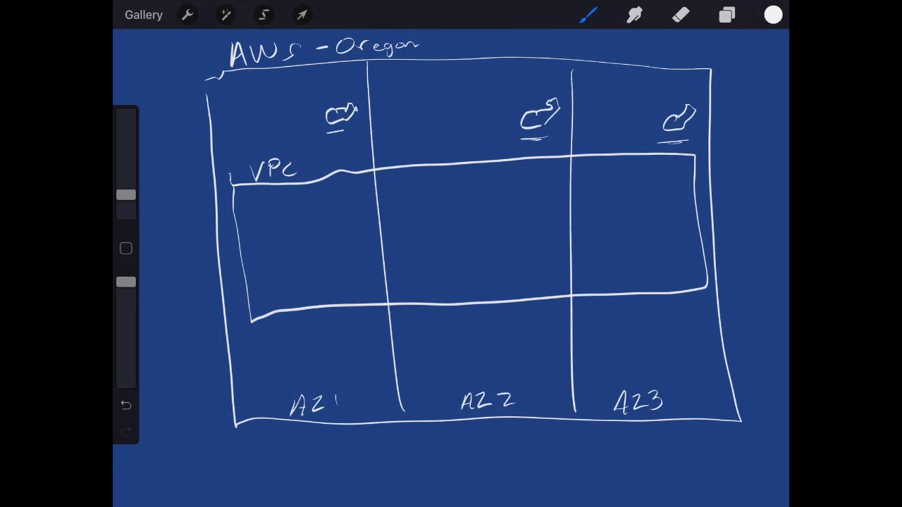
{"action": "left_click_drag", "start_coordinate": [517, 139], "coordinate": [552, 138]}
{"action": "mouse_move", "coordinate": [655, 142]}
{"action": "left_mouse_down"}
{"action": "mouse_move", "coordinate": [688, 140]}
{"action": "mouse_move", "coordinate": [699, 96]}
{"action": "mouse_move", "coordinate": [658, 142]}
{"action": "left_mouse_up"}
Step: Outline the AZ2 and AZ3 icons, scribble over the AZ2 icon, and undo these strokes
{"action": "mouse_move", "coordinate": [555, 133]}
{"action": "left_mouse_down"}
{"action": "mouse_move", "coordinate": [533, 88]}
{"action": "mouse_move", "coordinate": [522, 133]}
{"action": "left_mouse_up"}
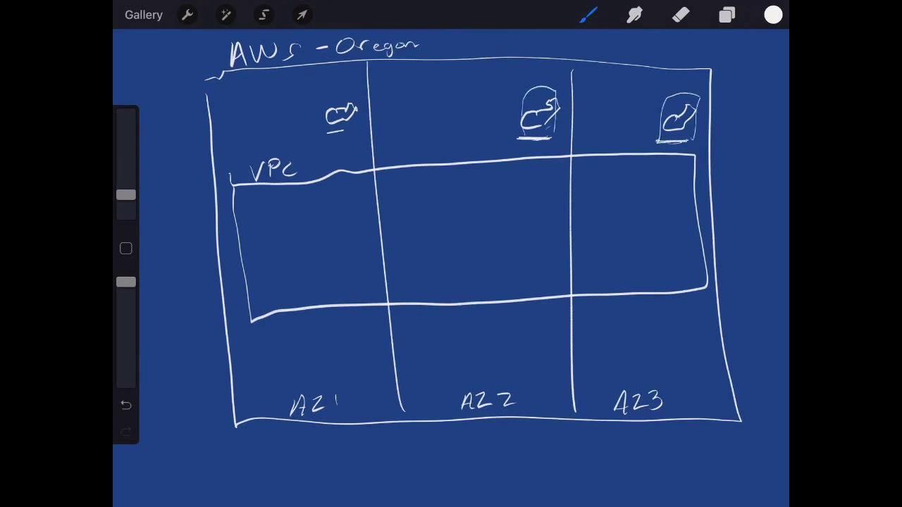
{"action": "mouse_move", "coordinate": [521, 88]}
{"action": "left_mouse_down"}
{"action": "mouse_move", "coordinate": [537, 132]}
{"action": "mouse_move", "coordinate": [554, 99]}
{"action": "left_mouse_up"}
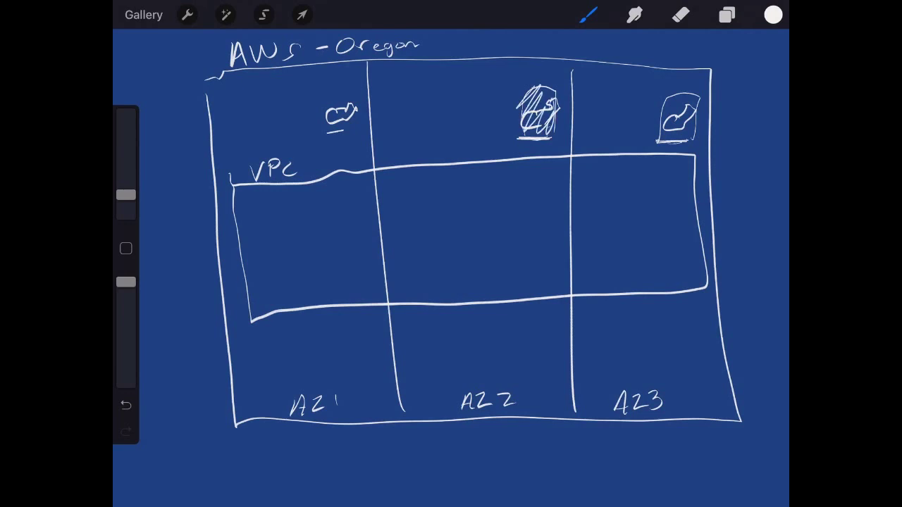
{"action": "mouse_move", "coordinate": [632, 46]}
{"action": "left_mouse_down"}
{"action": "mouse_move", "coordinate": [670, 86]}
{"action": "mouse_move", "coordinate": [642, 83]}
{"action": "left_mouse_up"}
{"action": "key", "text": "ctrl+z"}
{"action": "key", "text": "ctrl+z"}
{"action": "key", "text": "ctrl+z"}
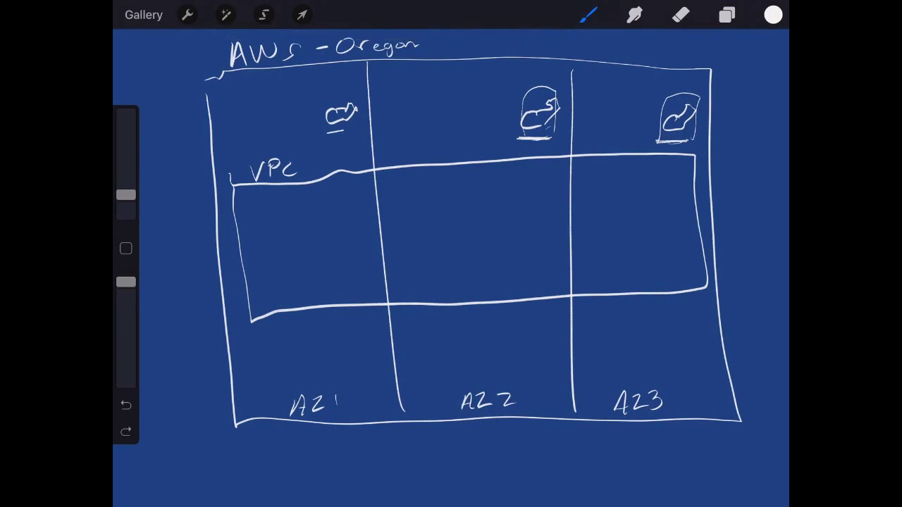
{"action": "key", "text": "ctrl+z"}
{"action": "key", "text": "ctrl+z"}
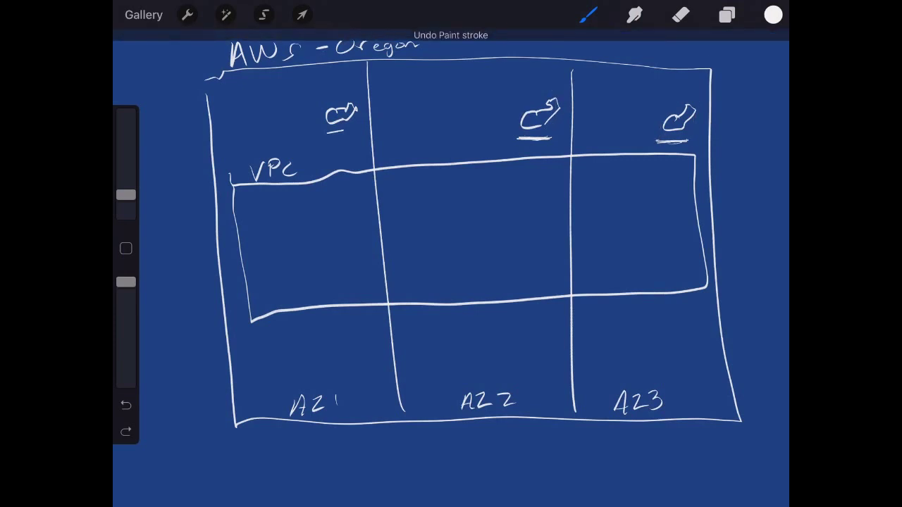
Step: Cross out the icon in the AZ1 column and undo both strokes of the cross
{"action": "left_click_drag", "start_coordinate": [339, 89], "coordinate": [324, 126]}
{"action": "left_click_drag", "start_coordinate": [327, 98], "coordinate": [346, 138]}
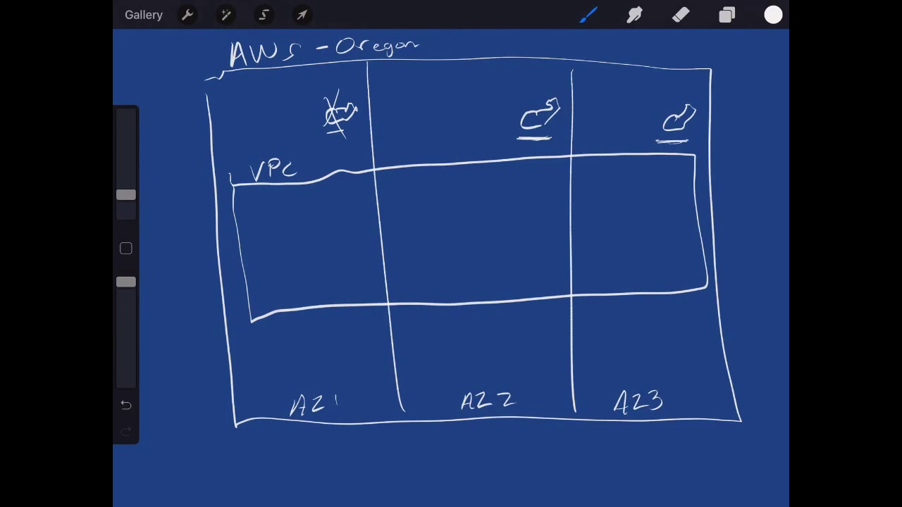
{"action": "key", "text": "ctrl+z"}
{"action": "key", "text": "ctrl+z"}
Step: Mark the icon in the AZ1 column with one more freehand stroke at its base
{"action": "left_click_drag", "start_coordinate": [319, 129], "coordinate": [356, 128]}
{"action": "scroll", "coordinate": [445, 206], "scroll_direction": "up", "scroll_amount": 5}
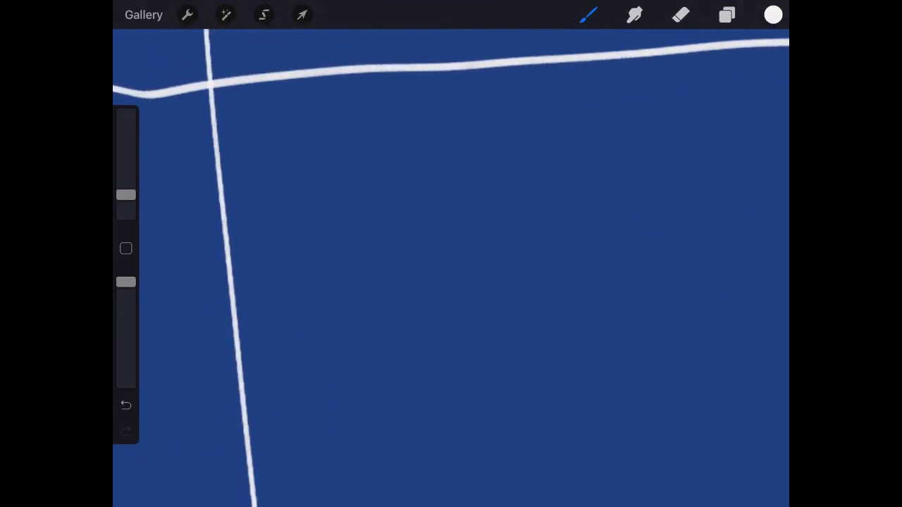
{"action": "left_click", "coordinate": [226, 15]}
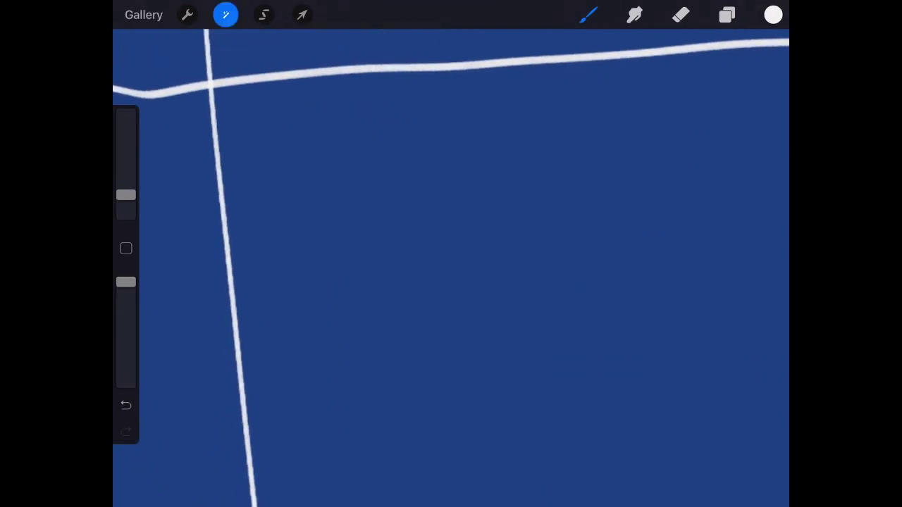
{"action": "left_click", "coordinate": [226, 15]}
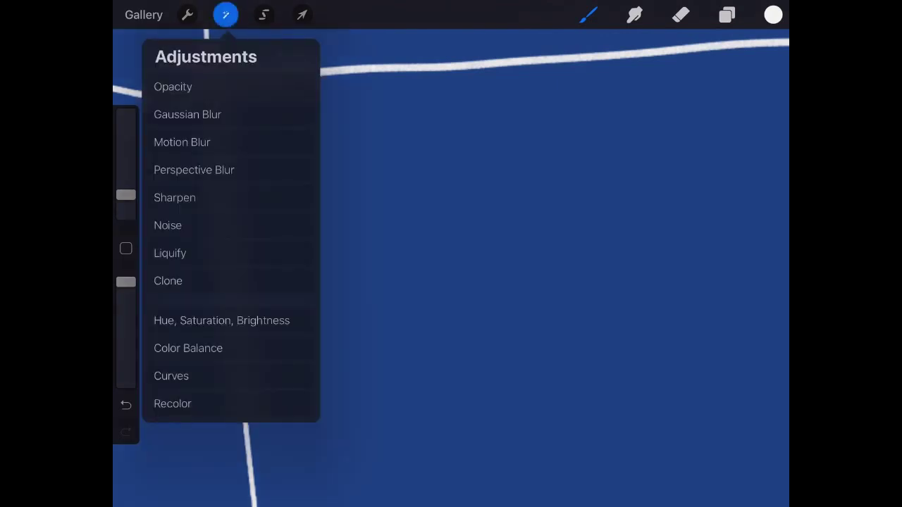
{"action": "left_click", "coordinate": [226, 15]}
{"action": "left_click", "coordinate": [265, 15]}
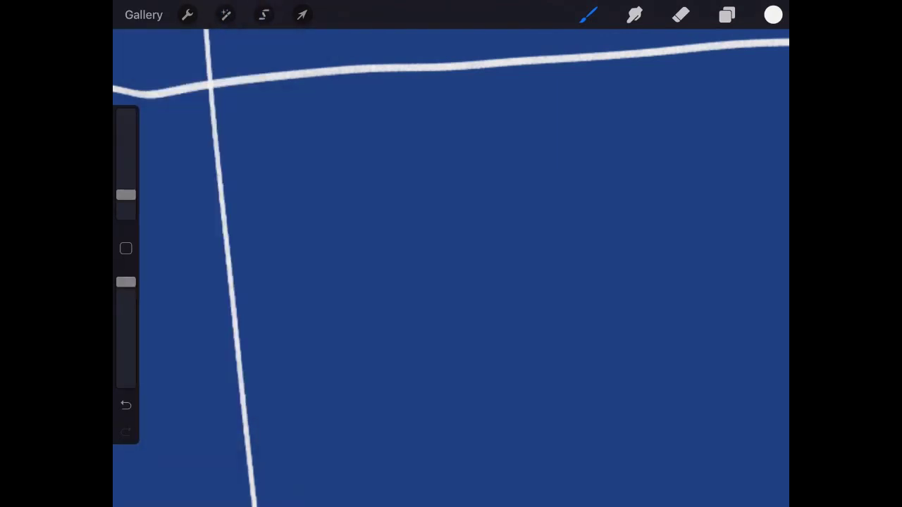
{"action": "left_click", "coordinate": [265, 14]}
Step: Handwrite the address range 10.0.0.0 - 10.255.255.255 just below the thick horizontal line
{"action": "mouse_move", "coordinate": [375, 127]}
{"action": "left_mouse_down"}
{"action": "mouse_move", "coordinate": [374, 156]}
{"action": "mouse_move", "coordinate": [384, 138]}
{"action": "mouse_move", "coordinate": [421, 148]}
{"action": "mouse_move", "coordinate": [425, 132]}
{"action": "mouse_move", "coordinate": [454, 139]}
{"action": "mouse_move", "coordinate": [455, 129]}
{"action": "mouse_move", "coordinate": [491, 127]}
{"action": "mouse_move", "coordinate": [547, 146]}
{"action": "left_mouse_up"}
{"action": "left_click", "coordinate": [411, 147]}
{"action": "left_click", "coordinate": [444, 145]}
{"action": "left_click", "coordinate": [475, 140]}
{"action": "mouse_move", "coordinate": [562, 127]}
{"action": "left_mouse_down"}
{"action": "mouse_move", "coordinate": [557, 141]}
{"action": "mouse_move", "coordinate": [562, 128]}
{"action": "mouse_move", "coordinate": [602, 145]}
{"action": "left_mouse_up"}
{"action": "left_click", "coordinate": [581, 143]}
{"action": "mouse_move", "coordinate": [609, 124]}
{"action": "left_mouse_down"}
{"action": "mouse_move", "coordinate": [619, 123]}
{"action": "mouse_move", "coordinate": [611, 140]}
{"action": "left_mouse_up"}
{"action": "mouse_move", "coordinate": [627, 122]}
{"action": "left_mouse_down"}
{"action": "mouse_move", "coordinate": [638, 120]}
{"action": "mouse_move", "coordinate": [631, 145]}
{"action": "mouse_move", "coordinate": [685, 135]}
{"action": "left_mouse_up"}
{"action": "left_click", "coordinate": [649, 120]}
{"action": "mouse_move", "coordinate": [687, 118]}
{"action": "left_mouse_down"}
{"action": "mouse_move", "coordinate": [697, 115]}
{"action": "mouse_move", "coordinate": [705, 135]}
{"action": "mouse_move", "coordinate": [718, 113]}
{"action": "mouse_move", "coordinate": [740, 128]}
{"action": "left_mouse_up"}
{"action": "left_click", "coordinate": [719, 138]}
{"action": "mouse_move", "coordinate": [743, 113]}
{"action": "left_mouse_down"}
{"action": "mouse_move", "coordinate": [756, 110]}
{"action": "mouse_move", "coordinate": [758, 130]}
{"action": "left_mouse_up"}
{"action": "left_click_drag", "start_coordinate": [761, 109], "coordinate": [781, 105]}
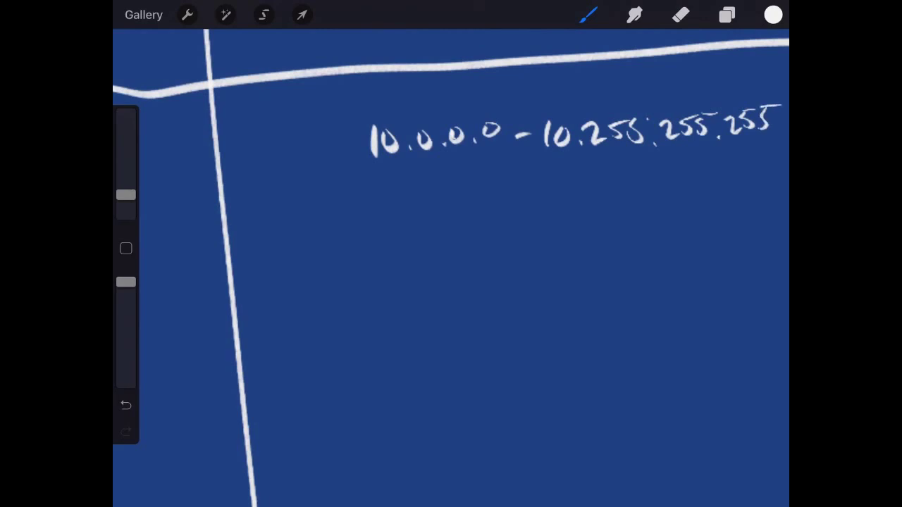
Step: Add a dash before the first range and start a second dashed line reading 172.16.0.0 - 172.16
{"action": "left_click_drag", "start_coordinate": [325, 151], "coordinate": [341, 150]}
{"action": "mouse_move", "coordinate": [325, 210]}
{"action": "left_mouse_down"}
{"action": "mouse_move", "coordinate": [365, 224]}
{"action": "mouse_move", "coordinate": [436, 218]}
{"action": "mouse_move", "coordinate": [516, 194]}
{"action": "mouse_move", "coordinate": [560, 199]}
{"action": "mouse_move", "coordinate": [593, 217]}
{"action": "mouse_move", "coordinate": [654, 203]}
{"action": "left_mouse_up"}
{"action": "left_click", "coordinate": [422, 215]}
{"action": "left_click", "coordinate": [468, 213]}
{"action": "left_click", "coordinate": [500, 208]}
{"action": "left_click", "coordinate": [632, 204]}
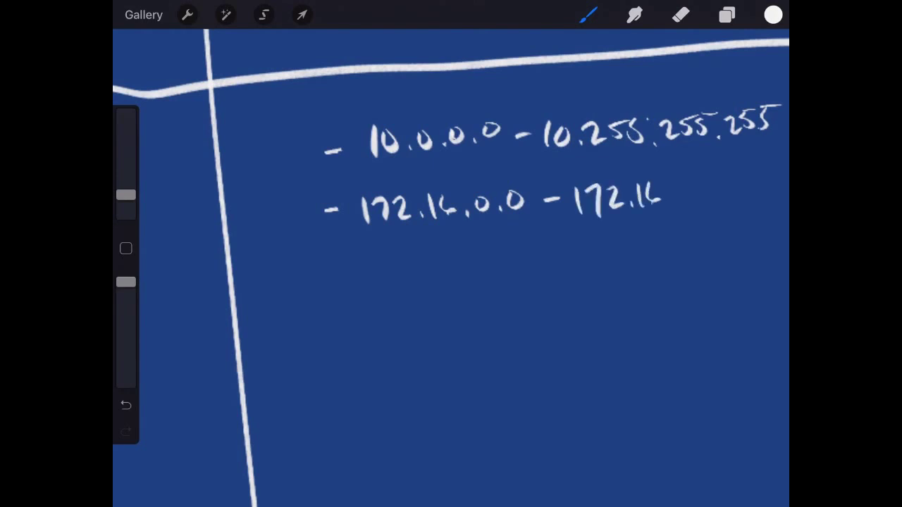
Step: Undo the second 16 and complete the end of the second range as 172.31.255.255
{"action": "key", "text": "ctrl+z"}
{"action": "key", "text": "ctrl+z"}
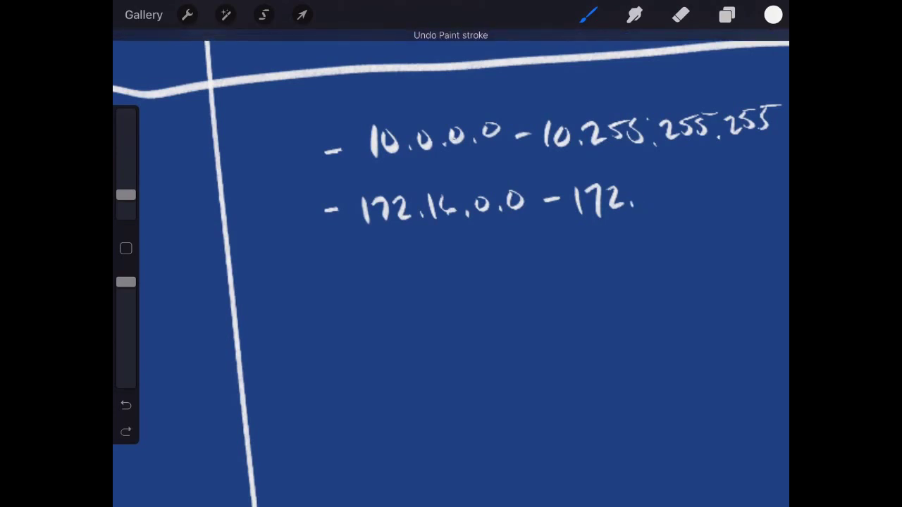
{"action": "mouse_move", "coordinate": [639, 188]}
{"action": "left_mouse_down"}
{"action": "mouse_move", "coordinate": [642, 207]}
{"action": "mouse_move", "coordinate": [713, 190]}
{"action": "mouse_move", "coordinate": [720, 198]}
{"action": "left_mouse_up"}
{"action": "left_click", "coordinate": [676, 203]}
{"action": "mouse_move", "coordinate": [711, 180]}
{"action": "left_mouse_down"}
{"action": "mouse_move", "coordinate": [726, 176]}
{"action": "mouse_move", "coordinate": [736, 194]}
{"action": "left_mouse_up"}
{"action": "mouse_move", "coordinate": [729, 177]}
{"action": "left_mouse_down"}
{"action": "mouse_move", "coordinate": [745, 174]}
{"action": "mouse_move", "coordinate": [764, 192]}
{"action": "left_mouse_up"}
{"action": "left_click", "coordinate": [741, 194]}
{"action": "mouse_move", "coordinate": [771, 170]}
{"action": "left_mouse_down"}
{"action": "mouse_move", "coordinate": [764, 185]}
{"action": "mouse_move", "coordinate": [779, 187]}
{"action": "mouse_move", "coordinate": [779, 164]}
{"action": "left_mouse_up"}
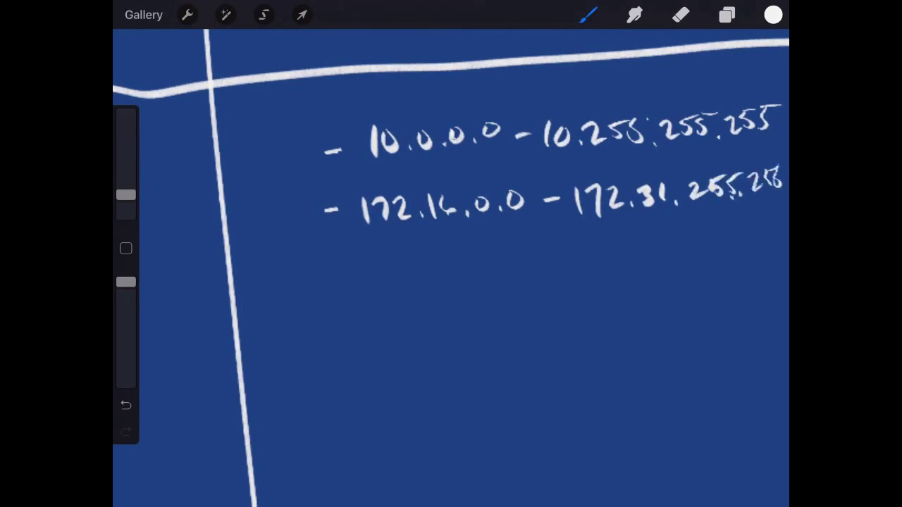
Step: Handwrite a third dashed range, 192.168.0.0 - 192.168.255.255, below the 172 range
{"action": "mouse_move", "coordinate": [321, 269]}
{"action": "left_mouse_down"}
{"action": "mouse_move", "coordinate": [348, 288]}
{"action": "mouse_move", "coordinate": [358, 270]}
{"action": "mouse_move", "coordinate": [366, 288]}
{"action": "left_mouse_up"}
{"action": "left_click_drag", "start_coordinate": [379, 269], "coordinate": [413, 283]}
{"action": "left_click", "coordinate": [403, 280]}
{"action": "mouse_move", "coordinate": [438, 261]}
{"action": "left_mouse_down"}
{"action": "mouse_move", "coordinate": [427, 277]}
{"action": "mouse_move", "coordinate": [443, 267]}
{"action": "mouse_move", "coordinate": [457, 282]}
{"action": "mouse_move", "coordinate": [512, 258]}
{"action": "mouse_move", "coordinate": [557, 286]}
{"action": "left_mouse_up"}
{"action": "left_click", "coordinate": [468, 280]}
{"action": "left_click", "coordinate": [494, 279]}
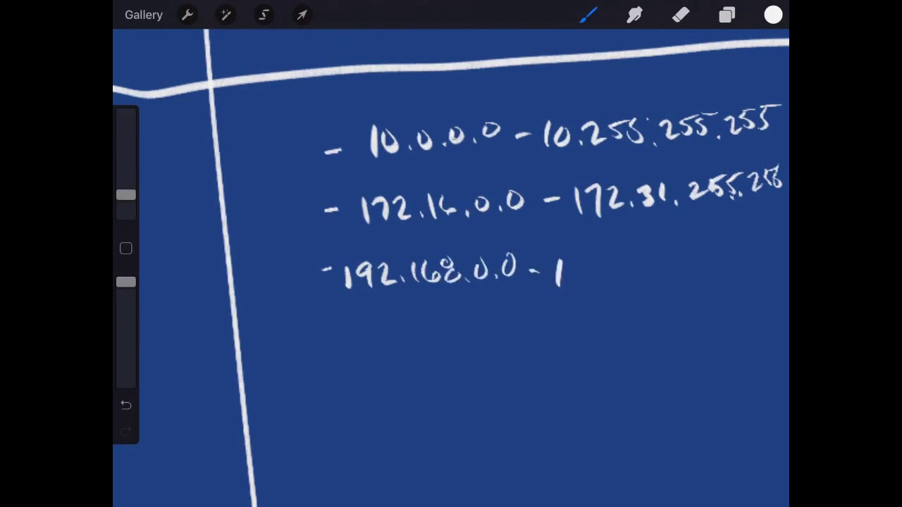
{"action": "mouse_move", "coordinate": [584, 258]}
{"action": "left_mouse_down"}
{"action": "mouse_move", "coordinate": [581, 279]}
{"action": "mouse_move", "coordinate": [644, 267]}
{"action": "mouse_move", "coordinate": [666, 253]}
{"action": "mouse_move", "coordinate": [710, 276]}
{"action": "left_mouse_up"}
{"action": "left_click", "coordinate": [616, 276]}
{"action": "mouse_move", "coordinate": [709, 258]}
{"action": "left_mouse_down"}
{"action": "mouse_move", "coordinate": [721, 252]}
{"action": "mouse_move", "coordinate": [726, 281]}
{"action": "mouse_move", "coordinate": [735, 250]}
{"action": "mouse_move", "coordinate": [767, 273]}
{"action": "left_mouse_up"}
{"action": "left_click", "coordinate": [746, 274]}
{"action": "mouse_move", "coordinate": [765, 256]}
{"action": "left_mouse_down"}
{"action": "mouse_move", "coordinate": [777, 248]}
{"action": "mouse_move", "coordinate": [776, 271]}
{"action": "left_mouse_up"}
{"action": "left_click_drag", "start_coordinate": [774, 253], "coordinate": [785, 244]}
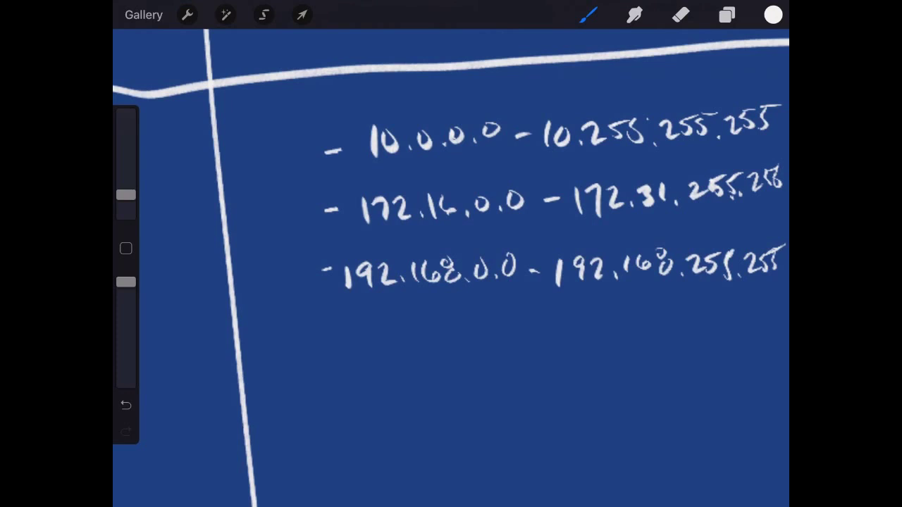
Step: Draw a horizontal line under the list of ranges and cross out the 192.168 range
{"action": "left_click_drag", "start_coordinate": [367, 312], "coordinate": [761, 304]}
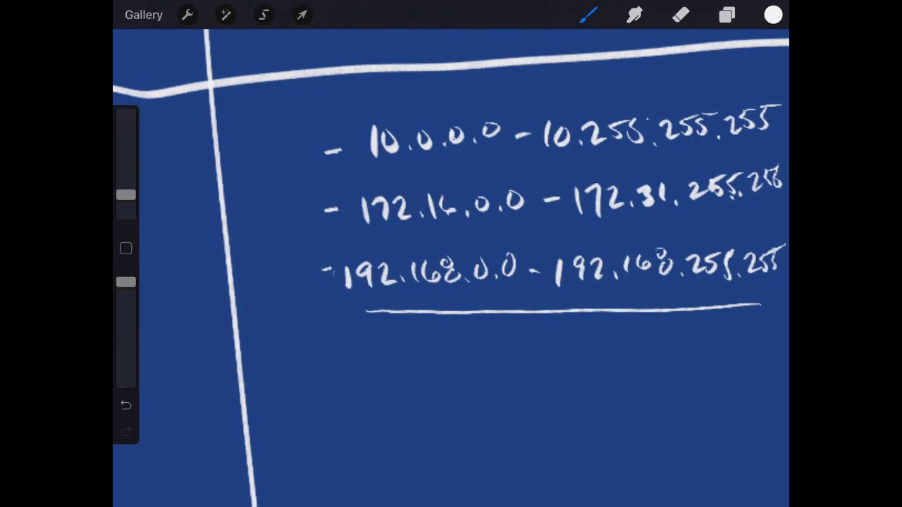
{"action": "mouse_move", "coordinate": [333, 277]}
{"action": "left_mouse_down"}
{"action": "mouse_move", "coordinate": [768, 270]}
{"action": "mouse_move", "coordinate": [782, 256]}
{"action": "mouse_move", "coordinate": [350, 274]}
{"action": "left_mouse_up"}
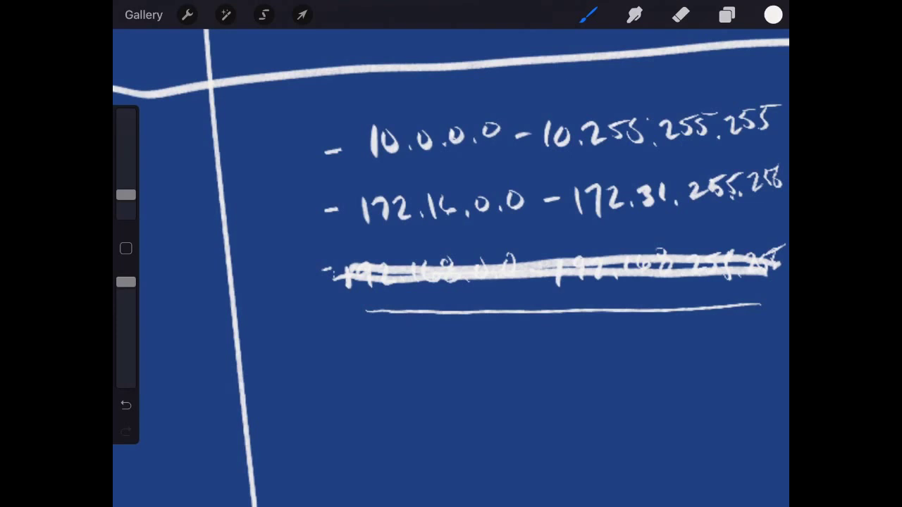
Step: Handwrite the example address 192.168.1.5 below the horizontal line under the ranges
{"action": "left_click_drag", "start_coordinate": [427, 371], "coordinate": [426, 396]}
{"action": "left_click_drag", "start_coordinate": [461, 365], "coordinate": [456, 396]}
{"action": "mouse_move", "coordinate": [469, 373]}
{"action": "left_mouse_down"}
{"action": "mouse_move", "coordinate": [494, 388]}
{"action": "mouse_move", "coordinate": [524, 388]}
{"action": "left_mouse_up"}
{"action": "left_click", "coordinate": [507, 384]}
{"action": "mouse_move", "coordinate": [547, 366]}
{"action": "left_mouse_down"}
{"action": "mouse_move", "coordinate": [537, 388]}
{"action": "mouse_move", "coordinate": [561, 378]}
{"action": "mouse_move", "coordinate": [604, 394]}
{"action": "left_mouse_up"}
{"action": "left_click", "coordinate": [621, 388]}
{"action": "mouse_move", "coordinate": [637, 367]}
{"action": "left_mouse_down"}
{"action": "mouse_move", "coordinate": [635, 389]}
{"action": "mouse_move", "coordinate": [664, 362]}
{"action": "left_mouse_up"}
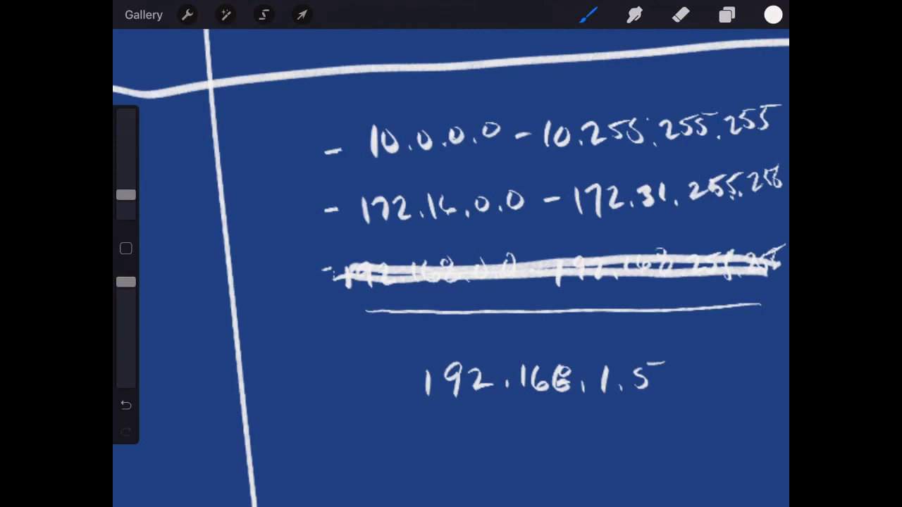
Step: Handwrite the example address 192.168.1.6 directly beneath 192.168.1.5
{"action": "left_click_drag", "start_coordinate": [433, 433], "coordinate": [430, 461]}
{"action": "left_click_drag", "start_coordinate": [466, 431], "coordinate": [461, 468]}
{"action": "mouse_move", "coordinate": [478, 439]}
{"action": "left_mouse_down"}
{"action": "mouse_move", "coordinate": [479, 458]}
{"action": "mouse_move", "coordinate": [499, 457]}
{"action": "left_mouse_up"}
{"action": "left_click", "coordinate": [508, 454]}
{"action": "mouse_move", "coordinate": [531, 428]}
{"action": "left_mouse_down"}
{"action": "mouse_move", "coordinate": [523, 457]}
{"action": "mouse_move", "coordinate": [568, 437]}
{"action": "mouse_move", "coordinate": [611, 452]}
{"action": "left_mouse_up"}
{"action": "left_click", "coordinate": [595, 449]}
{"action": "left_click", "coordinate": [623, 451]}
{"action": "mouse_move", "coordinate": [655, 425]}
{"action": "left_mouse_down"}
{"action": "mouse_move", "coordinate": [644, 448]}
{"action": "mouse_move", "coordinate": [661, 443]}
{"action": "left_mouse_up"}
Step: Mark 192.168.1.6 with an arrow and the label AWS, and 192.168.1.5 with an arrow and a small house
{"action": "mouse_move", "coordinate": [362, 459]}
{"action": "left_mouse_down"}
{"action": "mouse_move", "coordinate": [406, 455]}
{"action": "mouse_move", "coordinate": [389, 462]}
{"action": "left_mouse_up"}
{"action": "mouse_move", "coordinate": [271, 475]}
{"action": "left_mouse_down"}
{"action": "mouse_move", "coordinate": [293, 474]}
{"action": "mouse_move", "coordinate": [291, 466]}
{"action": "left_mouse_up"}
{"action": "mouse_move", "coordinate": [296, 454]}
{"action": "left_mouse_down"}
{"action": "mouse_move", "coordinate": [307, 469]}
{"action": "mouse_move", "coordinate": [315, 454]}
{"action": "left_mouse_up"}
{"action": "left_click_drag", "start_coordinate": [330, 451], "coordinate": [318, 468]}
{"action": "mouse_move", "coordinate": [368, 391]}
{"action": "left_mouse_down"}
{"action": "mouse_move", "coordinate": [401, 389]}
{"action": "mouse_move", "coordinate": [392, 400]}
{"action": "left_mouse_up"}
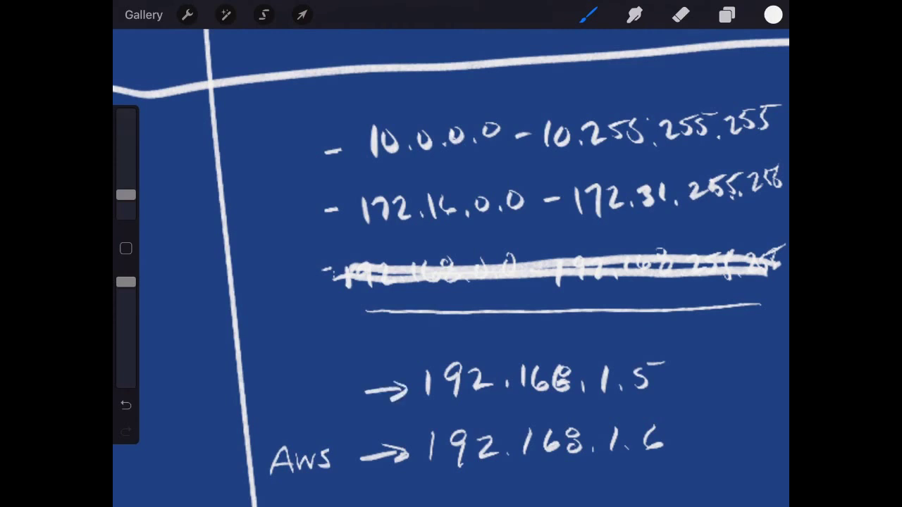
{"action": "mouse_move", "coordinate": [321, 374]}
{"action": "left_mouse_down"}
{"action": "mouse_move", "coordinate": [294, 404]}
{"action": "mouse_move", "coordinate": [319, 373]}
{"action": "mouse_move", "coordinate": [307, 358]}
{"action": "mouse_move", "coordinate": [293, 378]}
{"action": "mouse_move", "coordinate": [327, 373]}
{"action": "left_mouse_up"}
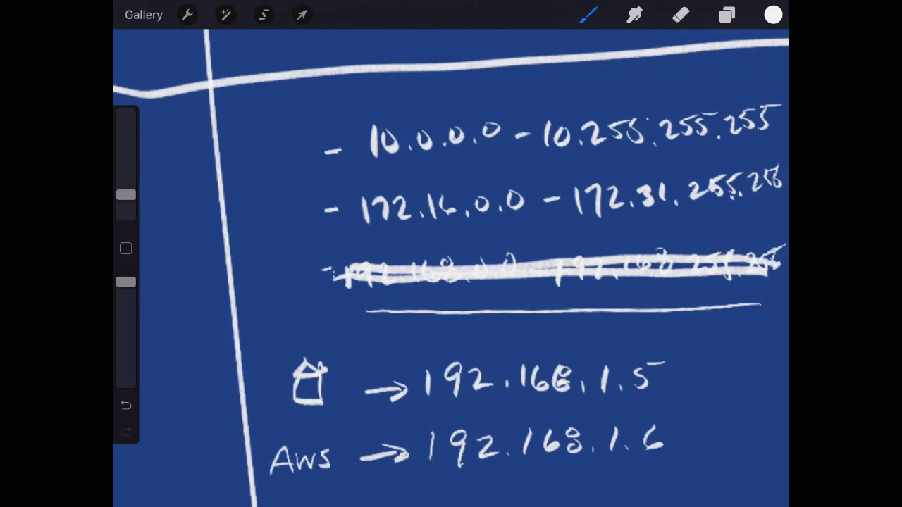
Step: Underline 192.168.1.6 and sketch arrows from 192.168.1.5 down to it, back toward the house, and looping round to 192.168.1.5
{"action": "mouse_move", "coordinate": [672, 396]}
{"action": "left_mouse_down"}
{"action": "mouse_move", "coordinate": [675, 431]}
{"action": "mouse_move", "coordinate": [716, 422]}
{"action": "left_mouse_up"}
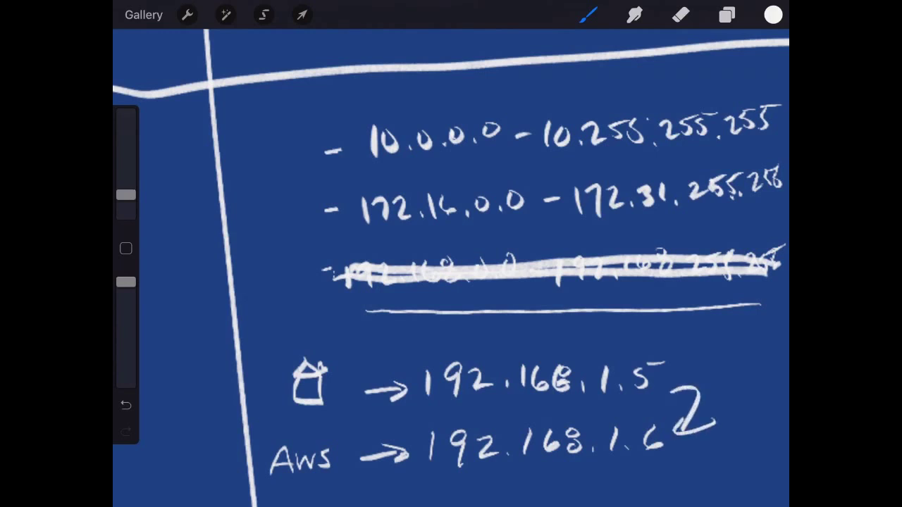
{"action": "mouse_move", "coordinate": [451, 353]}
{"action": "left_mouse_down"}
{"action": "mouse_move", "coordinate": [380, 364]}
{"action": "mouse_move", "coordinate": [367, 355]}
{"action": "mouse_move", "coordinate": [370, 375]}
{"action": "left_mouse_up"}
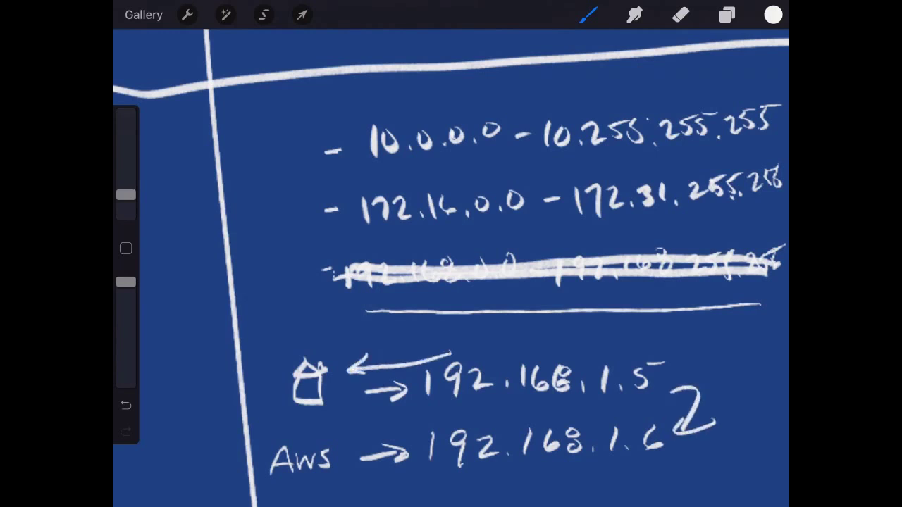
{"action": "left_click_drag", "start_coordinate": [448, 477], "coordinate": [666, 454]}
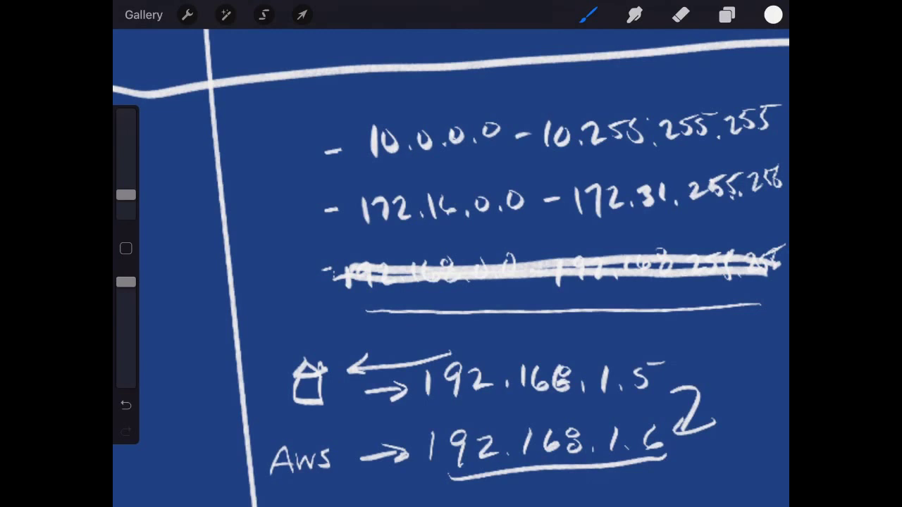
{"action": "mouse_move", "coordinate": [350, 374]}
{"action": "left_mouse_down"}
{"action": "mouse_move", "coordinate": [338, 363]}
{"action": "mouse_move", "coordinate": [523, 335]}
{"action": "mouse_move", "coordinate": [500, 356]}
{"action": "left_mouse_up"}
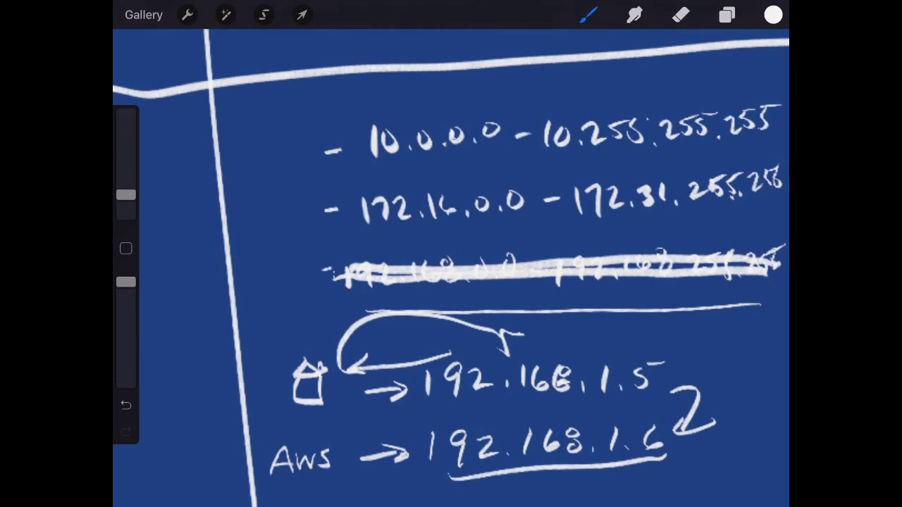
Step: Handwrite 10.0.10.1 in the AZ1 part of the VPC box and 10.0.10.2 in the AZ2 part
{"action": "scroll", "coordinate": [453, 282], "scroll_direction": "down", "scroll_amount": 8}
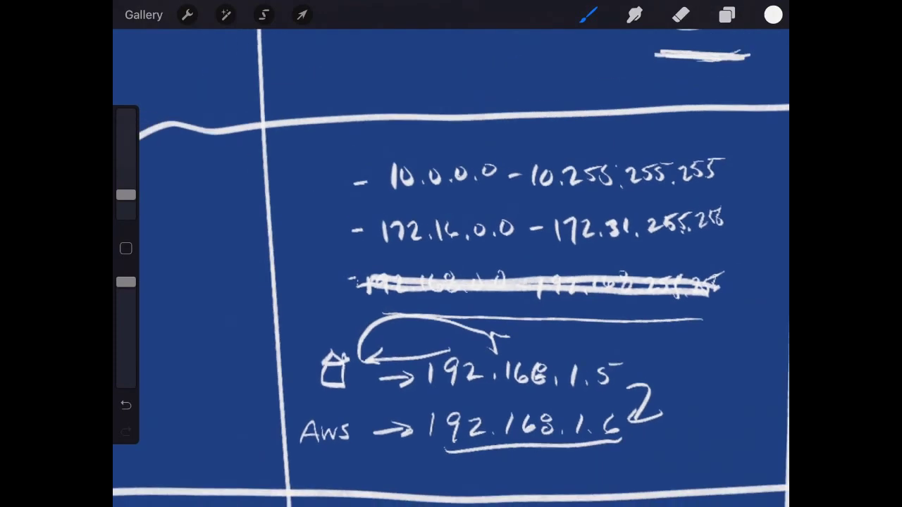
{"action": "scroll", "coordinate": [453, 282], "scroll_direction": "down", "scroll_amount": 1}
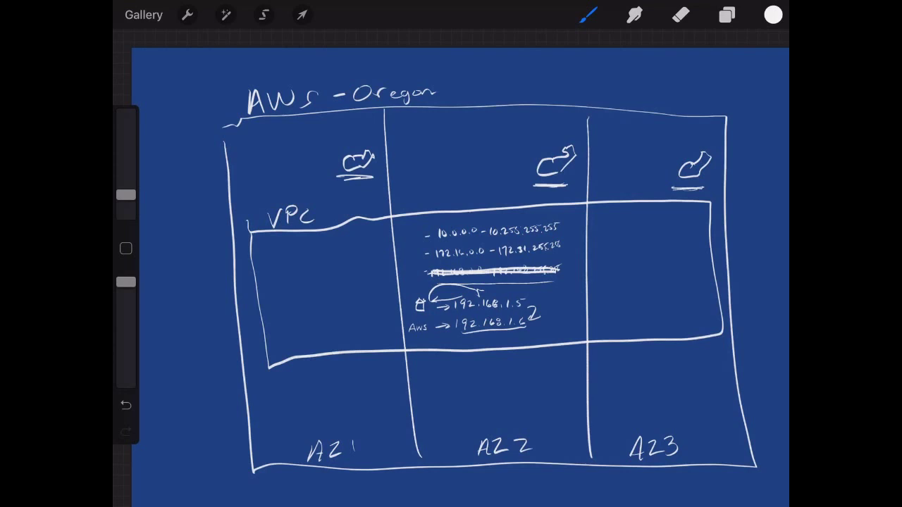
{"action": "mouse_move", "coordinate": [294, 333]}
{"action": "left_mouse_down"}
{"action": "mouse_move", "coordinate": [292, 347]}
{"action": "mouse_move", "coordinate": [302, 336]}
{"action": "mouse_move", "coordinate": [344, 333]}
{"action": "mouse_move", "coordinate": [364, 346]}
{"action": "left_mouse_up"}
{"action": "left_click_drag", "start_coordinate": [464, 339], "coordinate": [462, 349]}
{"action": "mouse_move", "coordinate": [476, 336]}
{"action": "left_mouse_down"}
{"action": "mouse_move", "coordinate": [470, 343]}
{"action": "mouse_move", "coordinate": [541, 336]}
{"action": "left_mouse_up"}
{"action": "left_click", "coordinate": [529, 336]}
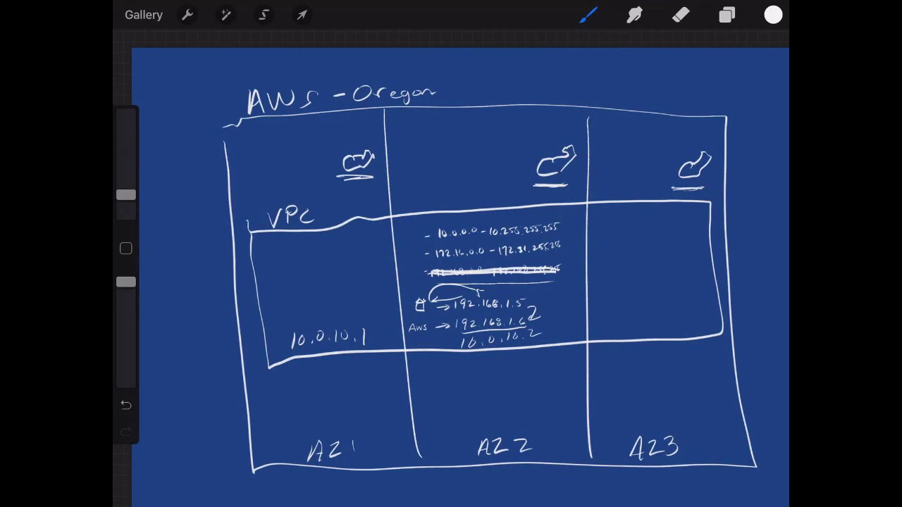
Step: Undo the 10.0.10.2 address in AZ2 and the final strokes of 10.0.10.1 in AZ1
{"action": "key", "text": "ctrl+z"}
{"action": "key", "text": "ctrl+z"}
{"action": "key", "text": "ctrl+z"}
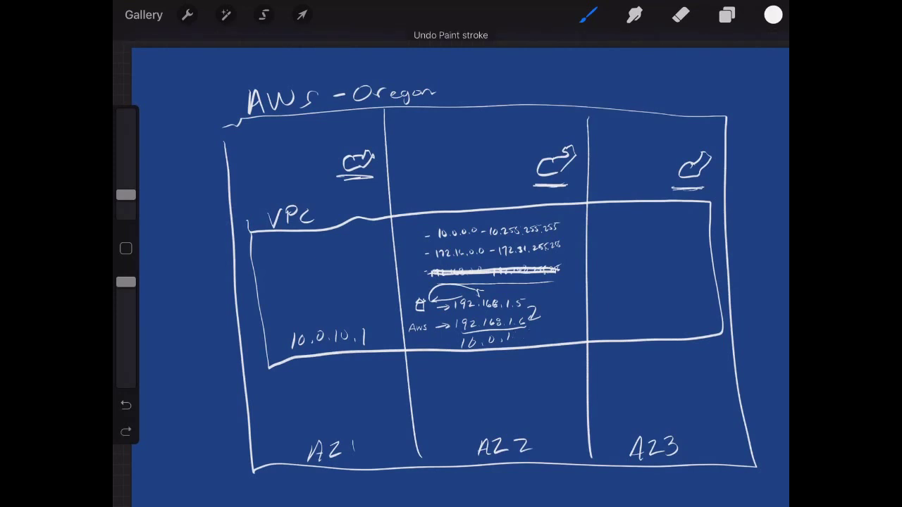
{"action": "key", "text": "ctrl+z"}
{"action": "key", "text": "ctrl+z"}
{"action": "key", "text": "ctrl+z"}
{"action": "key", "text": "ctrl+z"}
{"action": "key", "text": "ctrl+z"}
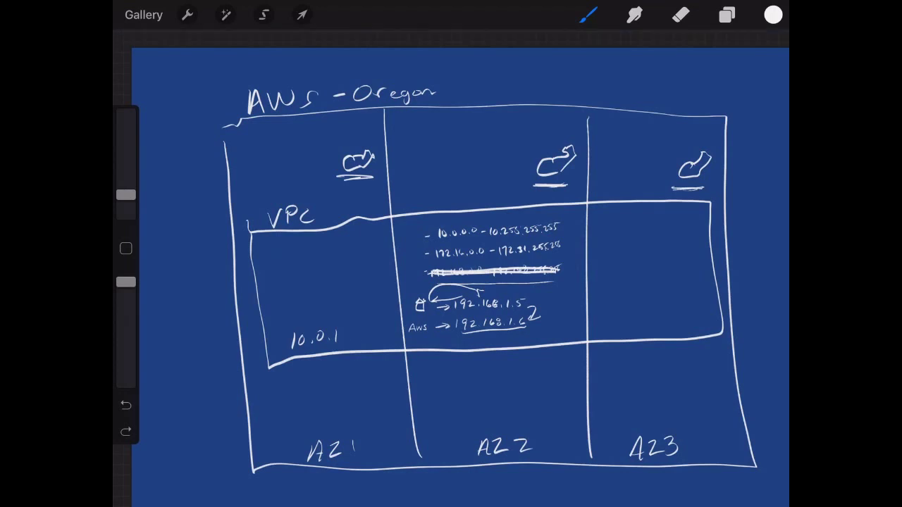
Step: Complete the AZ1 address as 10.0.10.0 and write 10.0.11.0 in AZ2 and 10.0.12.0 in AZ3
{"action": "mouse_move", "coordinate": [348, 333]}
{"action": "left_mouse_down"}
{"action": "mouse_move", "coordinate": [341, 338]}
{"action": "mouse_move", "coordinate": [370, 330]}
{"action": "left_mouse_up"}
{"action": "mouse_move", "coordinate": [457, 338]}
{"action": "left_mouse_down"}
{"action": "mouse_move", "coordinate": [452, 348]}
{"action": "mouse_move", "coordinate": [528, 332]}
{"action": "left_mouse_up"}
{"action": "mouse_move", "coordinate": [621, 316]}
{"action": "left_mouse_down"}
{"action": "mouse_move", "coordinate": [614, 331]}
{"action": "mouse_move", "coordinate": [648, 317]}
{"action": "mouse_move", "coordinate": [676, 326]}
{"action": "mouse_move", "coordinate": [691, 319]}
{"action": "left_mouse_up"}
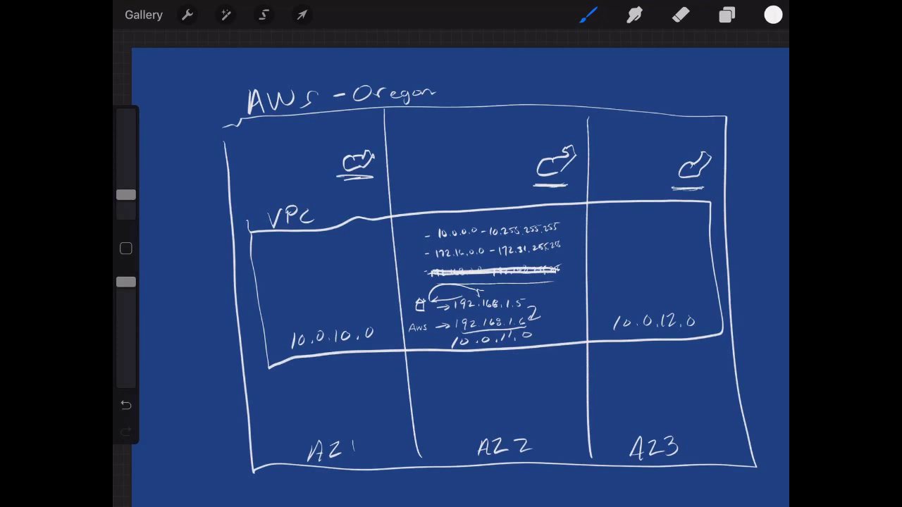
Step: Underline the three subnet addresses and draw a connecting line or arrow from each down to its AZ label
{"action": "left_click_drag", "start_coordinate": [703, 333], "coordinate": [592, 331]}
{"action": "left_click_drag", "start_coordinate": [660, 349], "coordinate": [651, 423]}
{"action": "mouse_move", "coordinate": [527, 348]}
{"action": "left_mouse_down"}
{"action": "mouse_move", "coordinate": [447, 360]}
{"action": "mouse_move", "coordinate": [482, 423]}
{"action": "left_mouse_up"}
{"action": "left_click", "coordinate": [499, 415]}
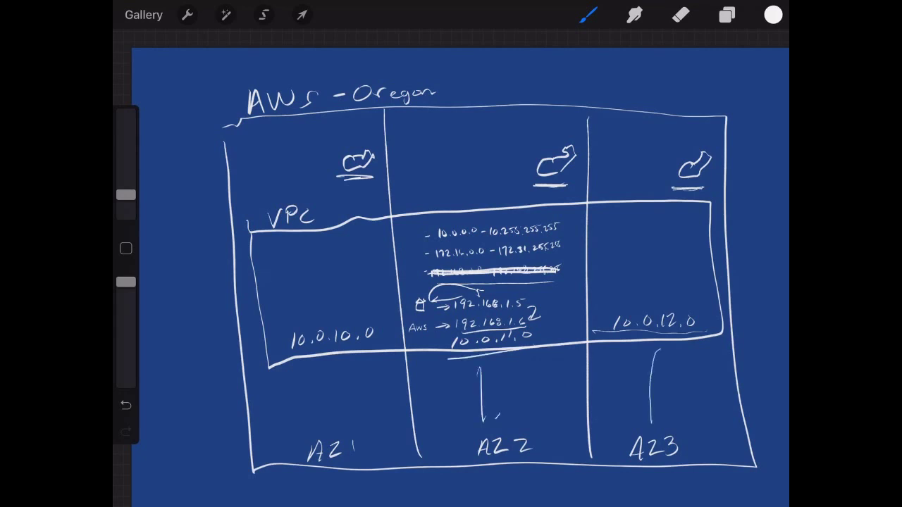
{"action": "mouse_move", "coordinate": [385, 346]}
{"action": "left_mouse_down"}
{"action": "mouse_move", "coordinate": [287, 360]}
{"action": "mouse_move", "coordinate": [331, 419]}
{"action": "mouse_move", "coordinate": [324, 430]}
{"action": "left_mouse_up"}
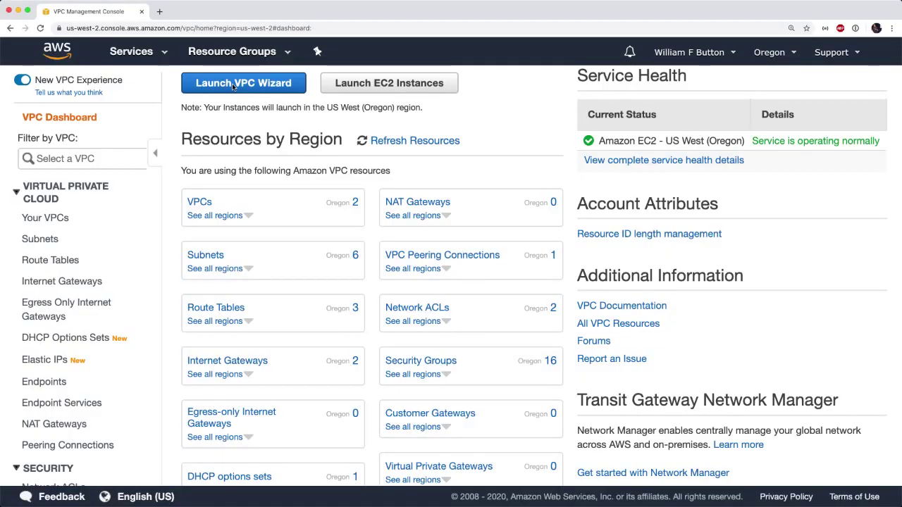
Step: Switch to the AWS VPC console, launch the VPC wizard and choose VPC with Public and Private Subnets
{"action": "left_click", "coordinate": [227, 84]}
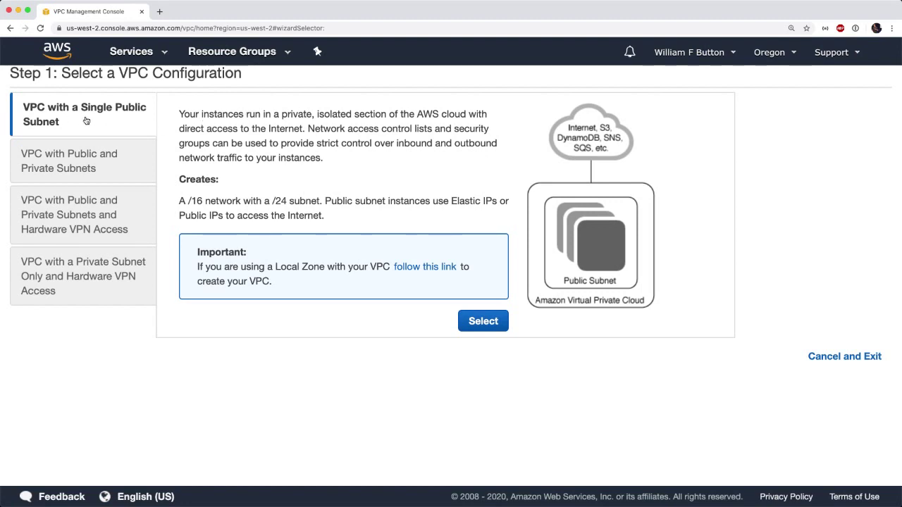
{"action": "left_click", "coordinate": [118, 170]}
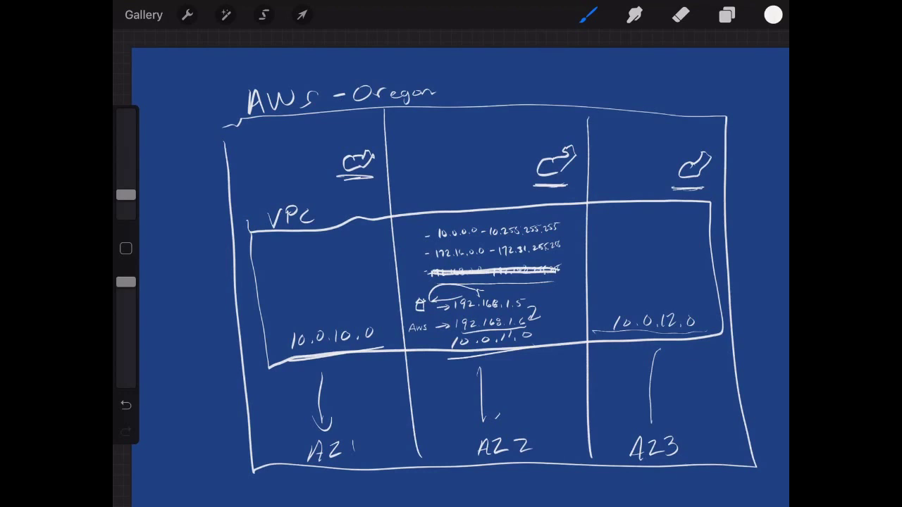
Step: Back in the Procreate drawing, outline the sides of the VPC's AZ1 section, circle 10.0.10.0 and add short lines above it
{"action": "left_click_drag", "start_coordinate": [381, 224], "coordinate": [405, 349]}
{"action": "left_click_drag", "start_coordinate": [252, 235], "coordinate": [290, 373]}
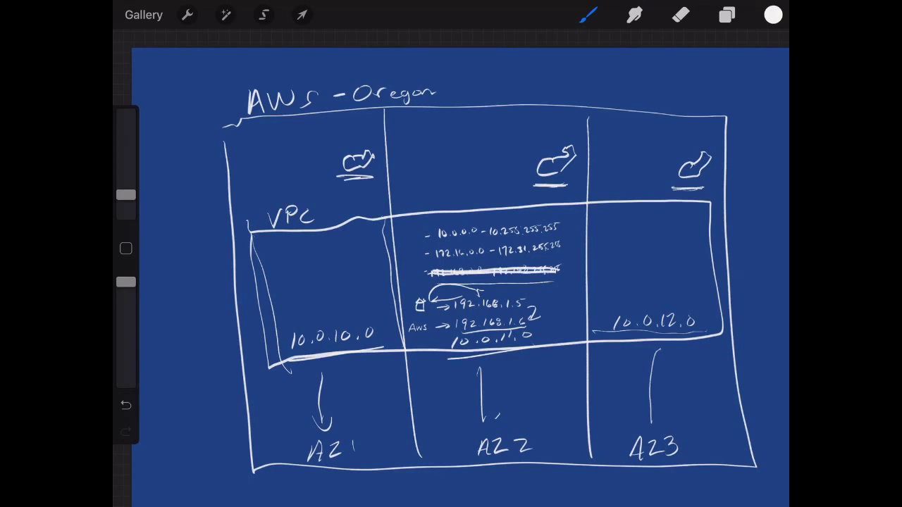
{"action": "mouse_move", "coordinate": [282, 354]}
{"action": "left_mouse_down"}
{"action": "mouse_move", "coordinate": [358, 357]}
{"action": "mouse_move", "coordinate": [331, 320]}
{"action": "mouse_move", "coordinate": [279, 347]}
{"action": "left_mouse_up"}
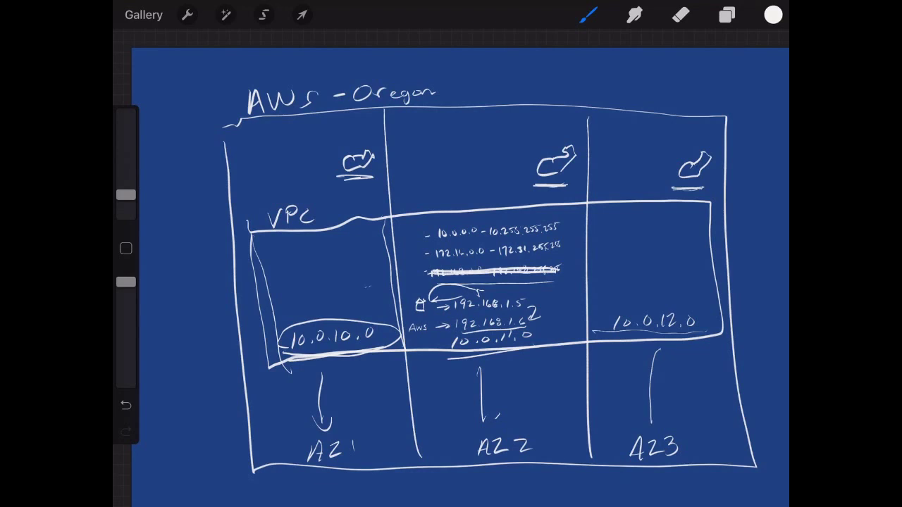
{"action": "left_click_drag", "start_coordinate": [294, 293], "coordinate": [370, 288]}
{"action": "mouse_move", "coordinate": [306, 274]}
{"action": "left_mouse_down"}
{"action": "mouse_move", "coordinate": [361, 272]}
{"action": "mouse_move", "coordinate": [347, 263]}
{"action": "left_mouse_up"}
{"action": "left_click", "coordinate": [187, 14]}
{"action": "mouse_move", "coordinate": [365, 236]}
{"action": "left_mouse_down"}
{"action": "mouse_move", "coordinate": [258, 254]}
{"action": "mouse_move", "coordinate": [321, 236]}
{"action": "mouse_move", "coordinate": [366, 235]}
{"action": "left_mouse_up"}
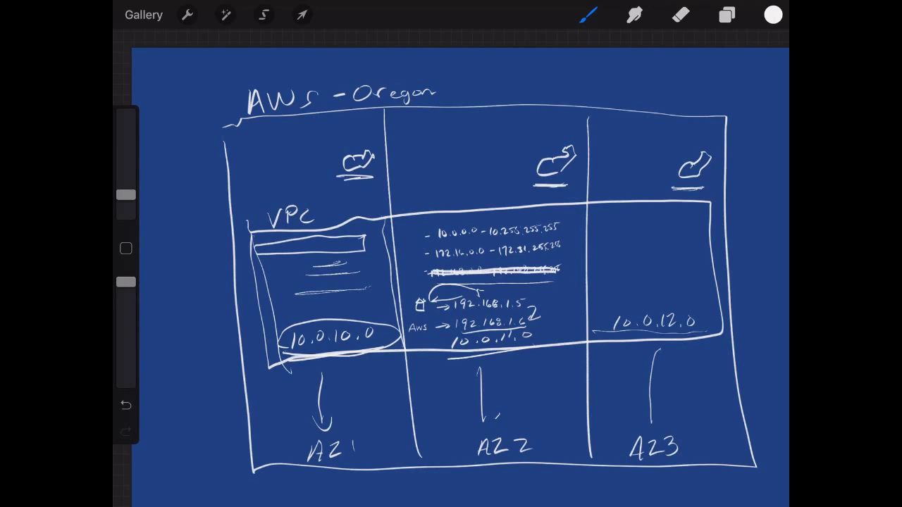
{"action": "key", "text": "ctrl+z"}
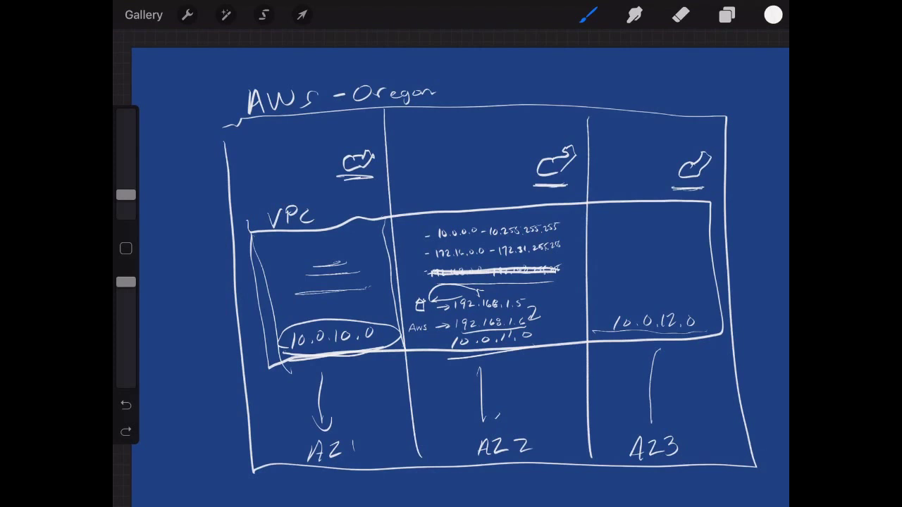
Step: Divide the VPC's AZ1 section with a horizontal line and label the upper half 10.0.20.0 Public
{"action": "left_click_drag", "start_coordinate": [262, 286], "coordinate": [393, 273]}
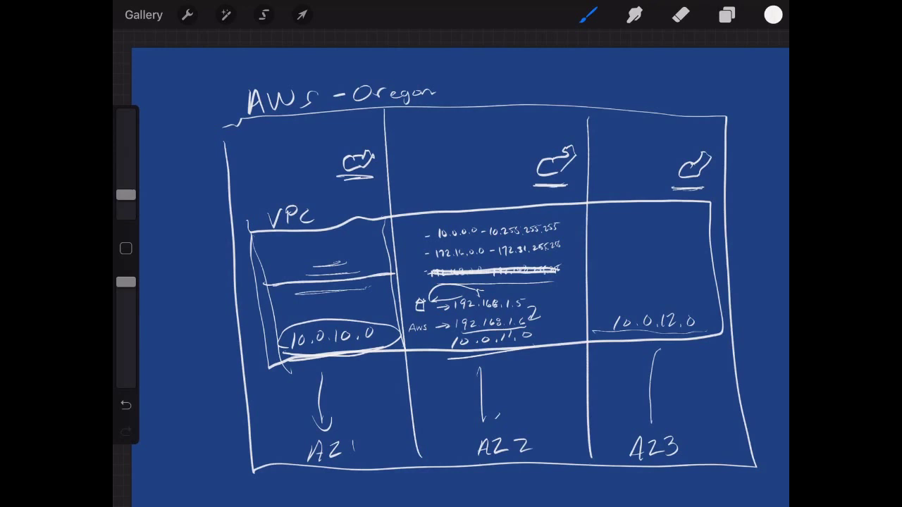
{"action": "left_click_drag", "start_coordinate": [284, 266], "coordinate": [290, 272]}
{"action": "left_click_drag", "start_coordinate": [302, 258], "coordinate": [344, 249]}
{"action": "left_click_drag", "start_coordinate": [350, 240], "coordinate": [353, 266]}
{"action": "left_click_drag", "start_coordinate": [350, 252], "coordinate": [363, 265]}
{"action": "mouse_move", "coordinate": [365, 249]}
{"action": "left_mouse_down"}
{"action": "mouse_move", "coordinate": [365, 265]}
{"action": "mouse_move", "coordinate": [377, 264]}
{"action": "left_mouse_up"}
Step: Draw strokes across the upper part of the VPC's AZ2 and AZ3 sections
{"action": "mouse_move", "coordinate": [387, 258]}
{"action": "left_mouse_down"}
{"action": "mouse_move", "coordinate": [382, 263]}
{"action": "mouse_move", "coordinate": [683, 266]}
{"action": "left_mouse_up"}
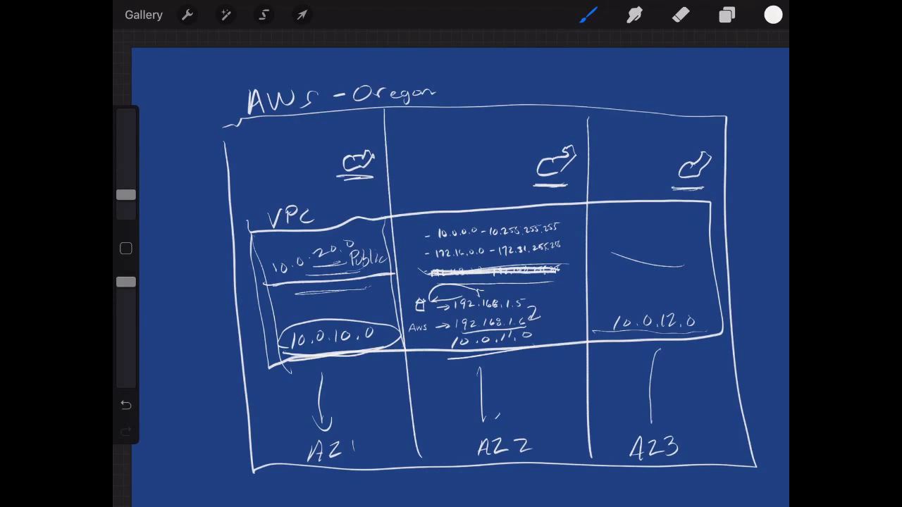
{"action": "mouse_move", "coordinate": [371, 272]}
{"action": "left_mouse_down"}
{"action": "mouse_move", "coordinate": [372, 313]}
{"action": "mouse_move", "coordinate": [380, 303]}
{"action": "left_mouse_up"}
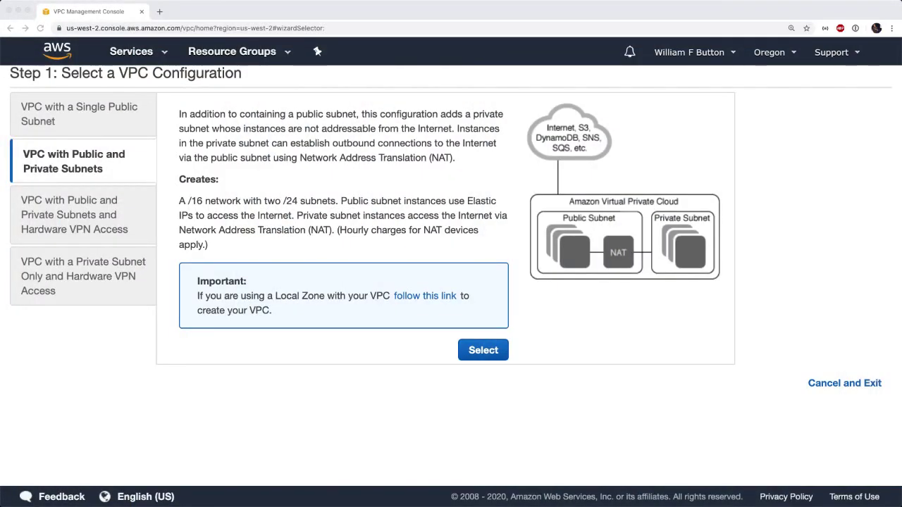
Step: Proceed with the public and private subnets configuration and name the VPC LivestreamDemo
{"action": "left_click", "coordinate": [485, 350]}
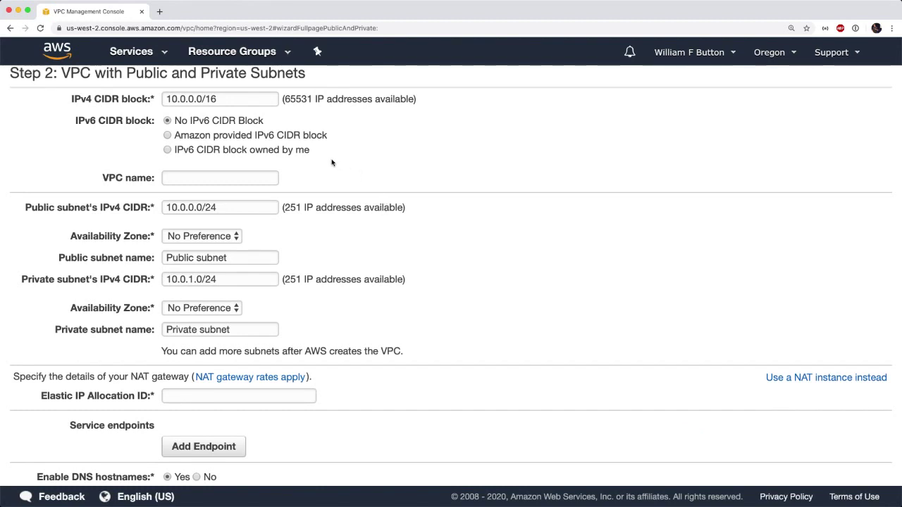
{"action": "triple_click", "coordinate": [229, 100]}
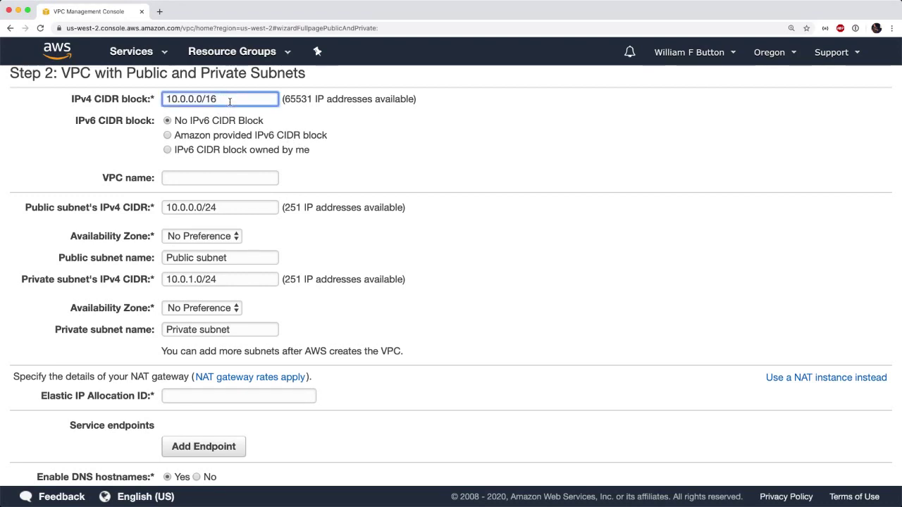
{"action": "double_click", "coordinate": [106, 100]}
{"action": "left_click", "coordinate": [155, 116]}
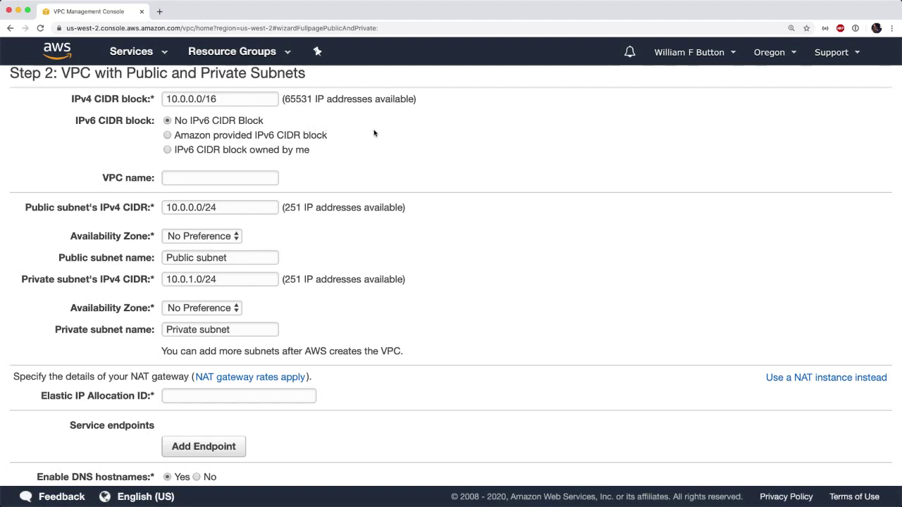
{"action": "left_click", "coordinate": [196, 179]}
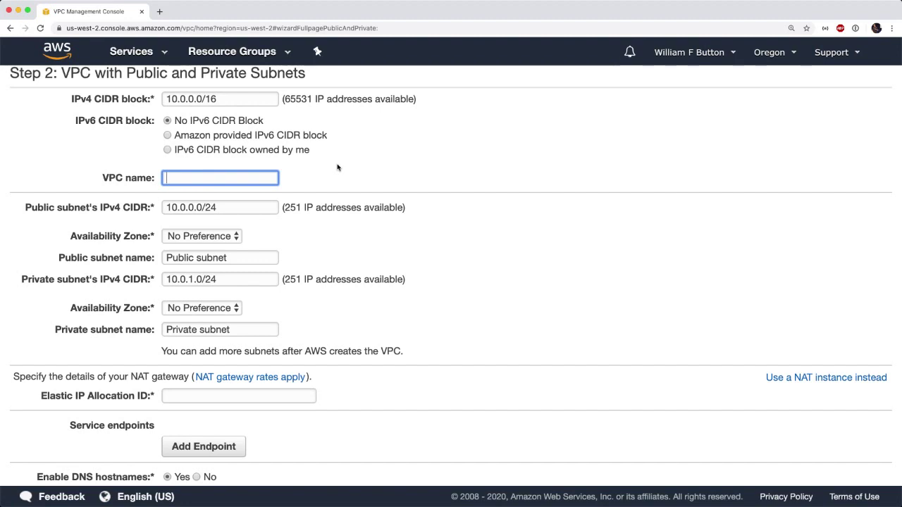
{"action": "type", "text": "LivestreamDemo"}
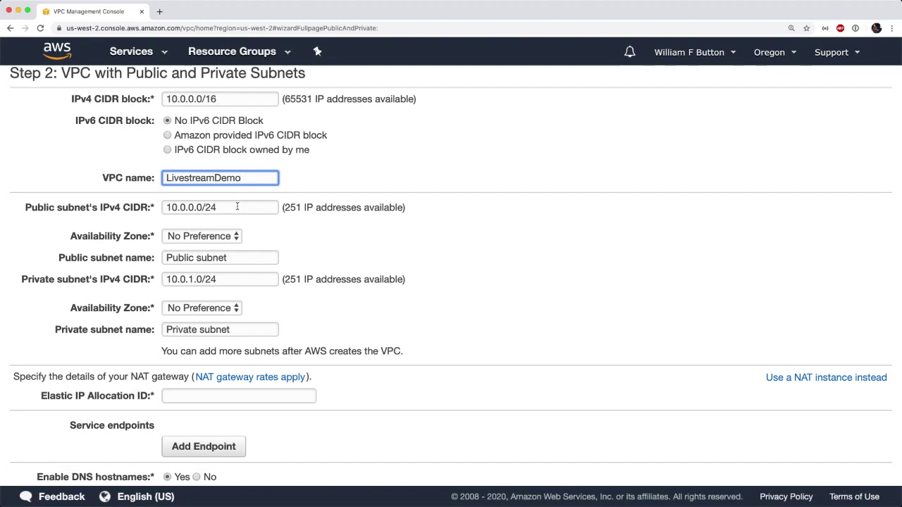
Step: Rename the public subnet as Livestream Public
{"action": "left_click", "coordinate": [239, 207]}
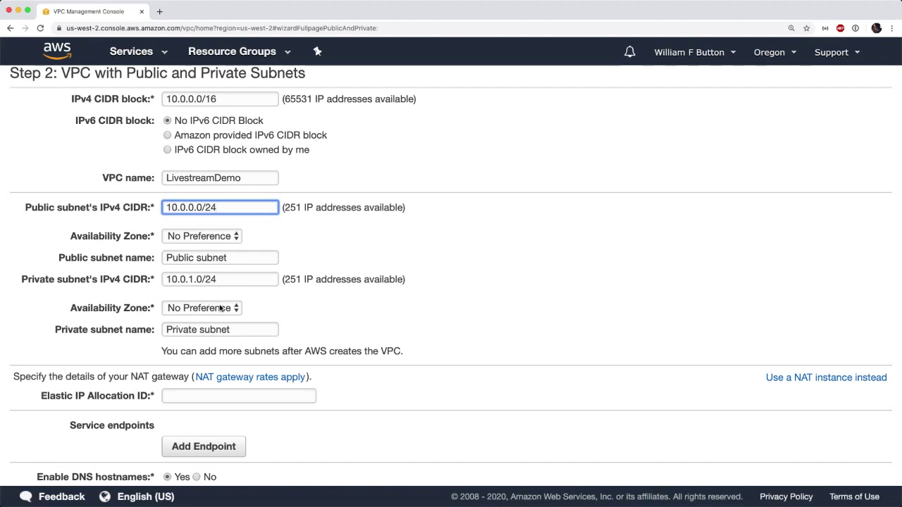
{"action": "left_click", "coordinate": [229, 258]}
{"action": "left_click_drag", "start_coordinate": [230, 258], "coordinate": [162, 258]}
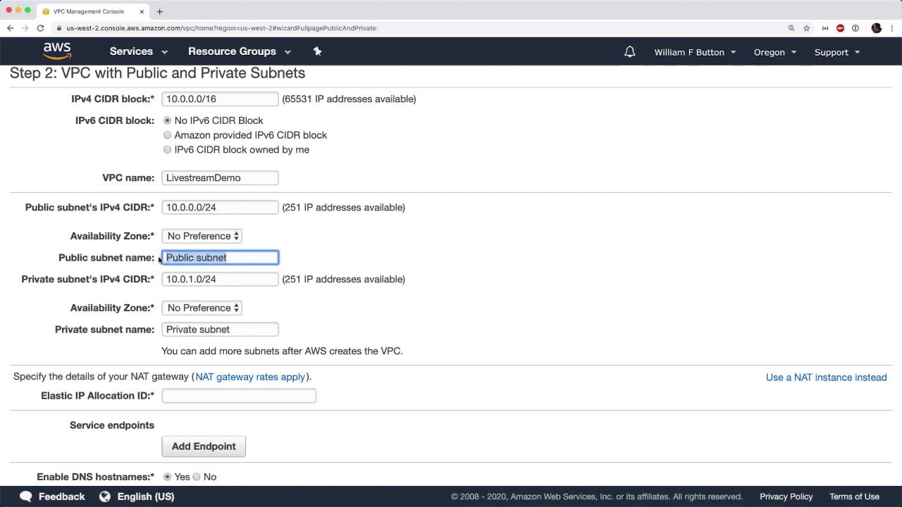
{"action": "type", "text": "Livestr"}
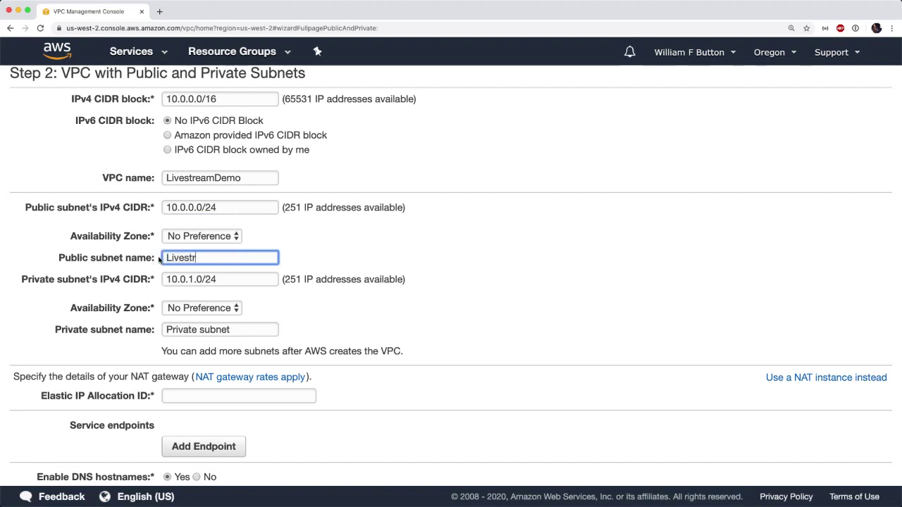
{"action": "type", "text": "eam Public"}
Step: Rename the private subnet as Livestream Private and use a NAT instance instead of a NAT gateway
{"action": "left_click", "coordinate": [236, 331]}
{"action": "left_click_drag", "start_coordinate": [237, 331], "coordinate": [123, 325]}
{"action": "type", "text": "L"}
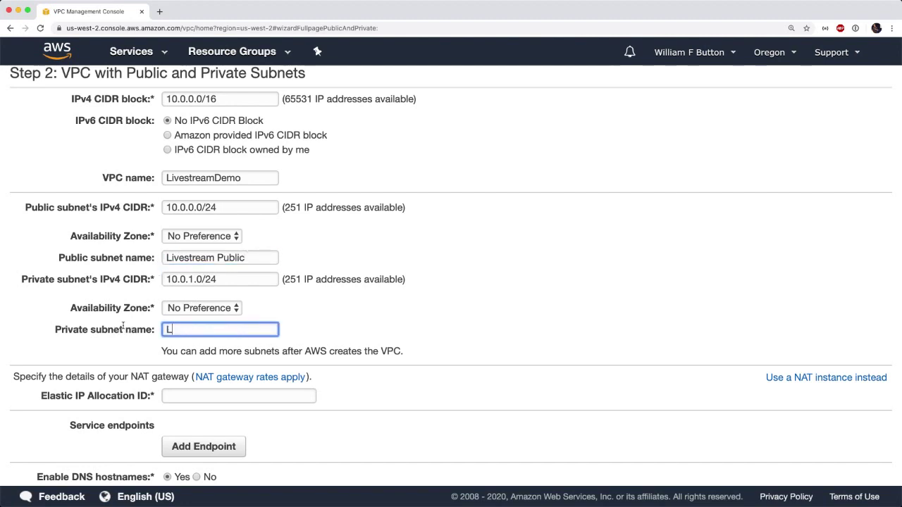
{"action": "type", "text": "ivestream Private"}
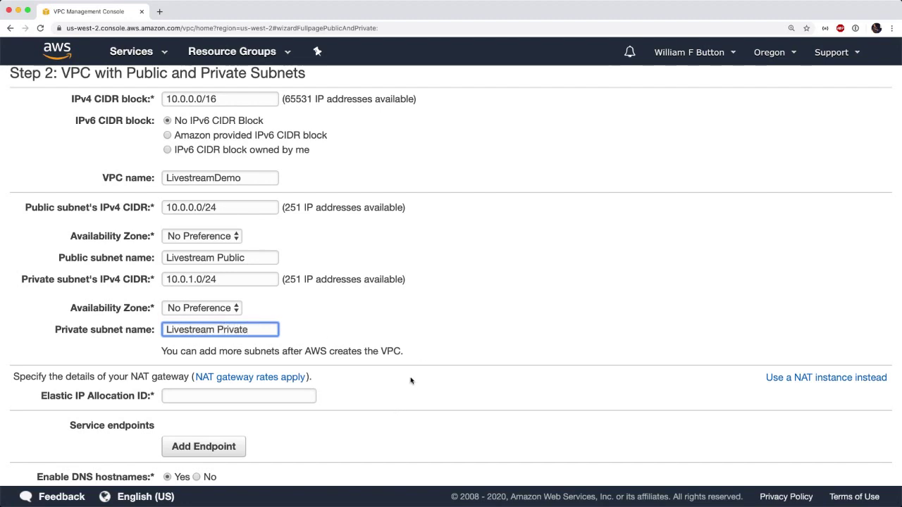
{"action": "scroll", "coordinate": [409, 384], "scroll_direction": "down", "scroll_amount": 5}
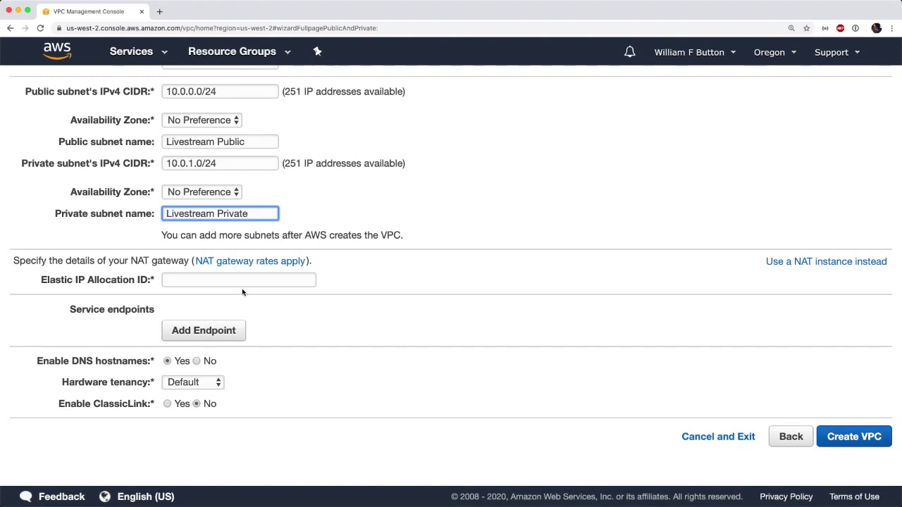
{"action": "left_click", "coordinate": [777, 263]}
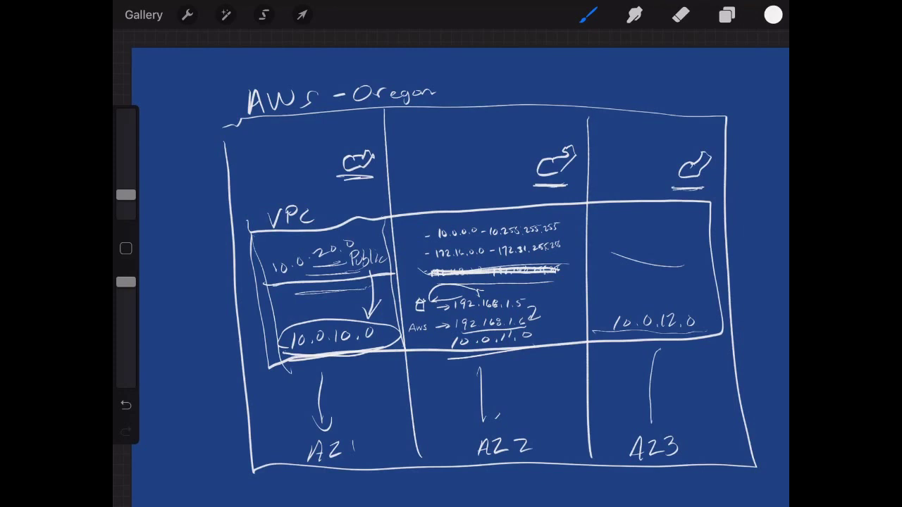
Step: Switch to the Procreate drawing and erase the entire Oregon diagram with an enlarged eraser
{"action": "left_click", "coordinate": [681, 15]}
{"action": "left_click_drag", "start_coordinate": [126, 154], "coordinate": [126, 116]}
{"action": "mouse_move", "coordinate": [257, 102]}
{"action": "left_mouse_down"}
{"action": "mouse_move", "coordinate": [257, 215]}
{"action": "mouse_move", "coordinate": [427, 134]}
{"action": "mouse_move", "coordinate": [500, 236]}
{"action": "left_mouse_up"}
{"action": "mouse_move", "coordinate": [543, 269]}
{"action": "left_mouse_down"}
{"action": "mouse_move", "coordinate": [698, 165]}
{"action": "mouse_move", "coordinate": [740, 451]}
{"action": "mouse_move", "coordinate": [590, 395]}
{"action": "mouse_move", "coordinate": [507, 444]}
{"action": "mouse_move", "coordinate": [247, 264]}
{"action": "mouse_move", "coordinate": [327, 353]}
{"action": "mouse_move", "coordinate": [409, 310]}
{"action": "mouse_move", "coordinate": [342, 271]}
{"action": "left_mouse_up"}
{"action": "mouse_move", "coordinate": [433, 272]}
{"action": "left_mouse_down"}
{"action": "mouse_move", "coordinate": [536, 310]}
{"action": "mouse_move", "coordinate": [641, 328]}
{"action": "mouse_move", "coordinate": [589, 130]}
{"action": "mouse_move", "coordinate": [480, 106]}
{"action": "left_mouse_up"}
{"action": "left_click_drag", "start_coordinate": [571, 106], "coordinate": [588, 107]}
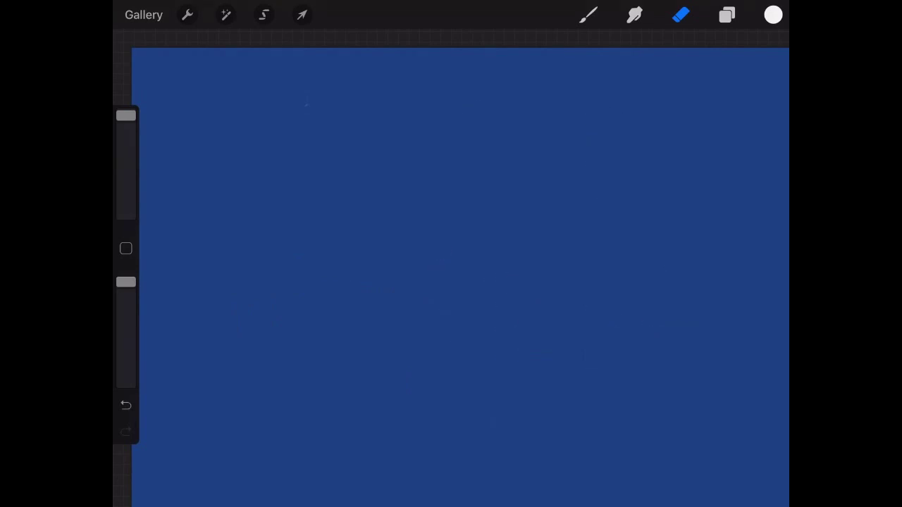
Step: Sketch a large four-sided VPC box with the brush and split it into two halves with a roughly horizontal line
{"action": "left_click", "coordinate": [589, 15]}
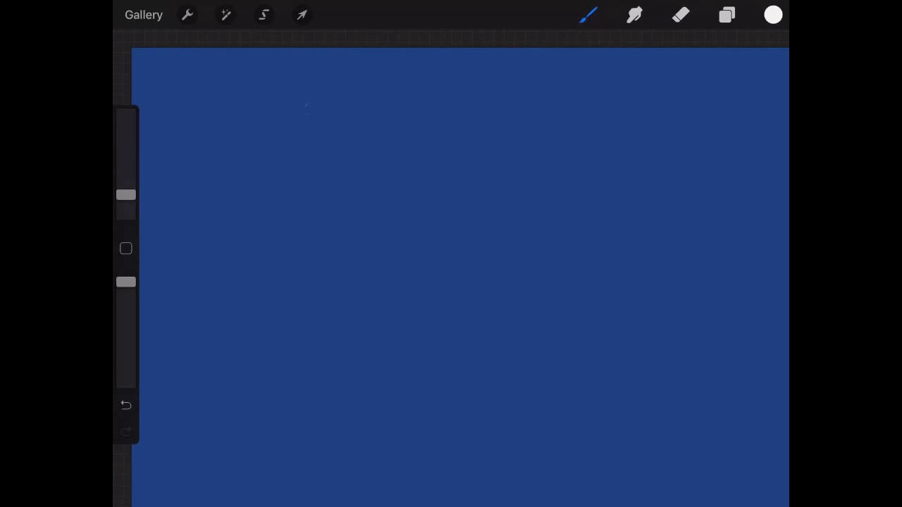
{"action": "mouse_move", "coordinate": [268, 171]}
{"action": "left_mouse_down"}
{"action": "mouse_move", "coordinate": [433, 383]}
{"action": "mouse_move", "coordinate": [590, 110]}
{"action": "mouse_move", "coordinate": [253, 190]}
{"action": "left_mouse_up"}
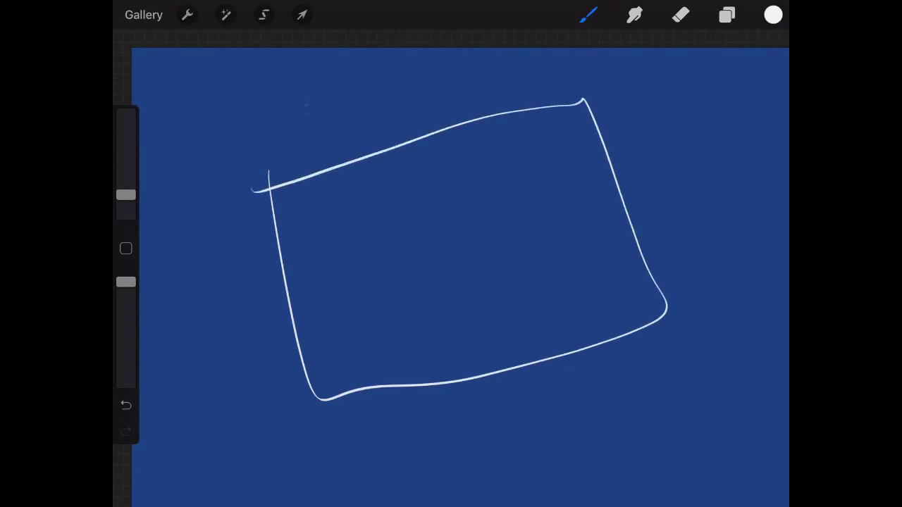
{"action": "left_click_drag", "start_coordinate": [292, 310], "coordinate": [629, 217]}
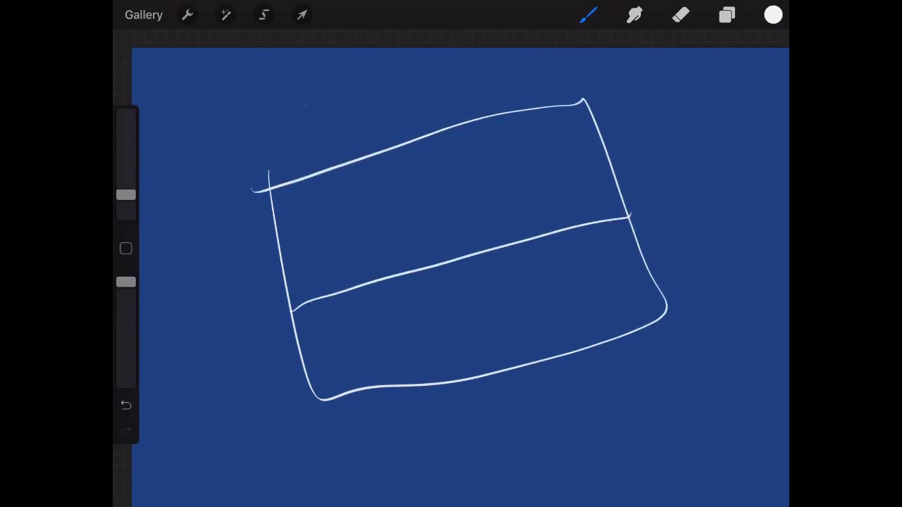
Step: Label the VPC box's upper half Public and its lower half Private
{"action": "left_click_drag", "start_coordinate": [313, 272], "coordinate": [315, 283]}
{"action": "left_click_drag", "start_coordinate": [325, 279], "coordinate": [359, 280]}
{"action": "left_click_drag", "start_coordinate": [369, 268], "coordinate": [367, 276]}
{"action": "mouse_move", "coordinate": [337, 364]}
{"action": "left_mouse_down"}
{"action": "mouse_move", "coordinate": [339, 389]}
{"action": "mouse_move", "coordinate": [341, 378]}
{"action": "left_mouse_up"}
{"action": "mouse_move", "coordinate": [349, 373]}
{"action": "left_mouse_down"}
{"action": "mouse_move", "coordinate": [358, 385]}
{"action": "mouse_move", "coordinate": [371, 370]}
{"action": "left_mouse_up"}
{"action": "left_click_drag", "start_coordinate": [381, 369], "coordinate": [388, 374]}
{"action": "left_click_drag", "start_coordinate": [381, 365], "coordinate": [406, 362]}
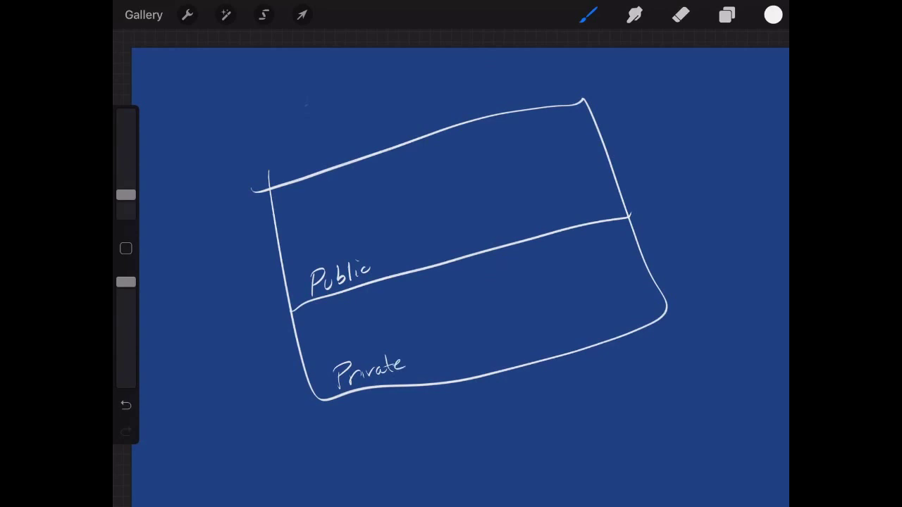
Step: Write the address range 10.0.0.0/24 in the Public half
{"action": "mouse_move", "coordinate": [473, 224]}
{"action": "left_mouse_down"}
{"action": "mouse_move", "coordinate": [469, 245]}
{"action": "mouse_move", "coordinate": [483, 228]}
{"action": "mouse_move", "coordinate": [493, 237]}
{"action": "left_mouse_up"}
{"action": "mouse_move", "coordinate": [502, 219]}
{"action": "left_mouse_down"}
{"action": "mouse_move", "coordinate": [498, 227]}
{"action": "mouse_move", "coordinate": [502, 219]}
{"action": "left_mouse_up"}
{"action": "left_click_drag", "start_coordinate": [519, 215], "coordinate": [533, 218]}
{"action": "mouse_move", "coordinate": [542, 203]}
{"action": "left_mouse_down"}
{"action": "mouse_move", "coordinate": [549, 217]}
{"action": "mouse_move", "coordinate": [583, 203]}
{"action": "left_mouse_up"}
{"action": "left_click_drag", "start_coordinate": [580, 189], "coordinate": [580, 207]}
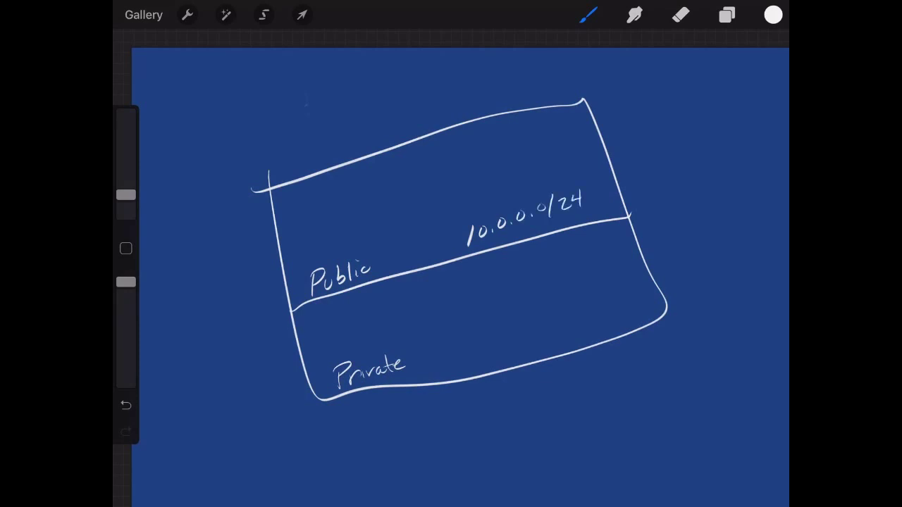
Step: Write the address range 10.0.1.0/24 in the Private half
{"action": "mouse_move", "coordinate": [523, 341]}
{"action": "left_mouse_down"}
{"action": "mouse_move", "coordinate": [518, 357]}
{"action": "mouse_move", "coordinate": [531, 346]}
{"action": "left_mouse_up"}
{"action": "mouse_move", "coordinate": [542, 351]}
{"action": "left_mouse_down"}
{"action": "mouse_move", "coordinate": [551, 338]}
{"action": "mouse_move", "coordinate": [577, 339]}
{"action": "left_mouse_up"}
{"action": "left_click_drag", "start_coordinate": [587, 322], "coordinate": [593, 336]}
{"action": "left_click_drag", "start_coordinate": [601, 319], "coordinate": [611, 326]}
{"action": "left_click_drag", "start_coordinate": [614, 317], "coordinate": [617, 329]}
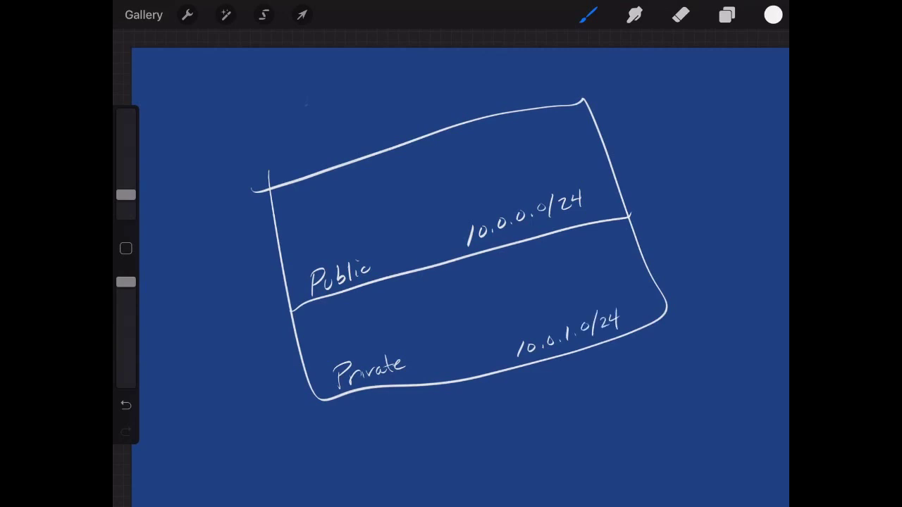
Step: Point an arrow at the public range's /24, mark its last two octets from above and write /16 outside the box
{"action": "mouse_move", "coordinate": [640, 181]}
{"action": "left_mouse_down"}
{"action": "mouse_move", "coordinate": [589, 199]}
{"action": "mouse_move", "coordinate": [599, 203]}
{"action": "left_mouse_up"}
{"action": "mouse_move", "coordinate": [534, 182]}
{"action": "left_mouse_down"}
{"action": "mouse_move", "coordinate": [539, 194]}
{"action": "mouse_move", "coordinate": [528, 191]}
{"action": "left_mouse_up"}
{"action": "mouse_move", "coordinate": [642, 141]}
{"action": "left_mouse_down"}
{"action": "mouse_move", "coordinate": [635, 166]}
{"action": "mouse_move", "coordinate": [654, 150]}
{"action": "left_mouse_up"}
{"action": "mouse_move", "coordinate": [513, 195]}
{"action": "left_mouse_down"}
{"action": "mouse_move", "coordinate": [515, 209]}
{"action": "mouse_move", "coordinate": [519, 203]}
{"action": "left_mouse_up"}
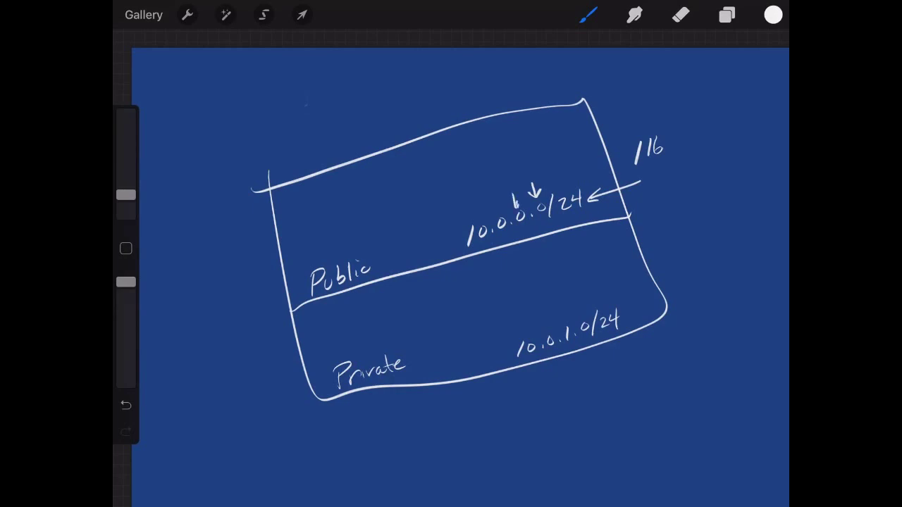
Step: Erase the /16 note and the marks above the public range's octets with a smaller eraser
{"action": "left_click", "coordinate": [681, 15]}
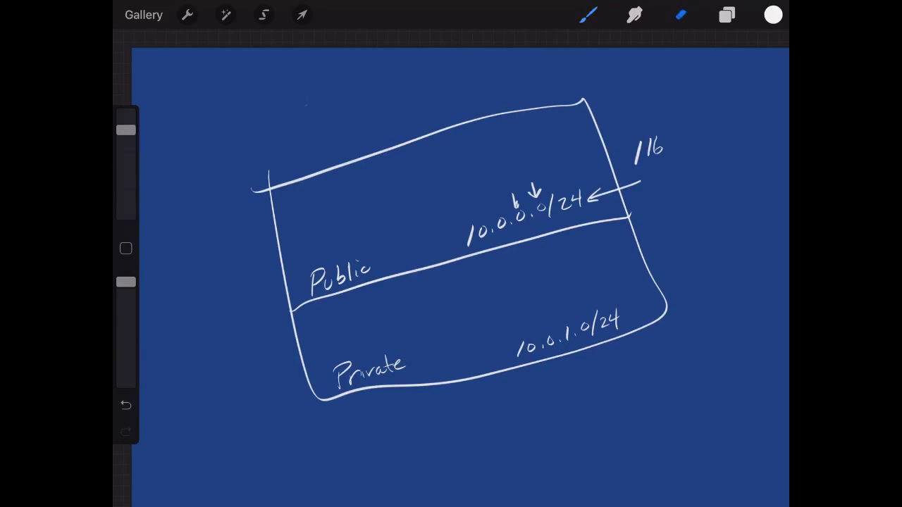
{"action": "left_click_drag", "start_coordinate": [126, 116], "coordinate": [126, 174]}
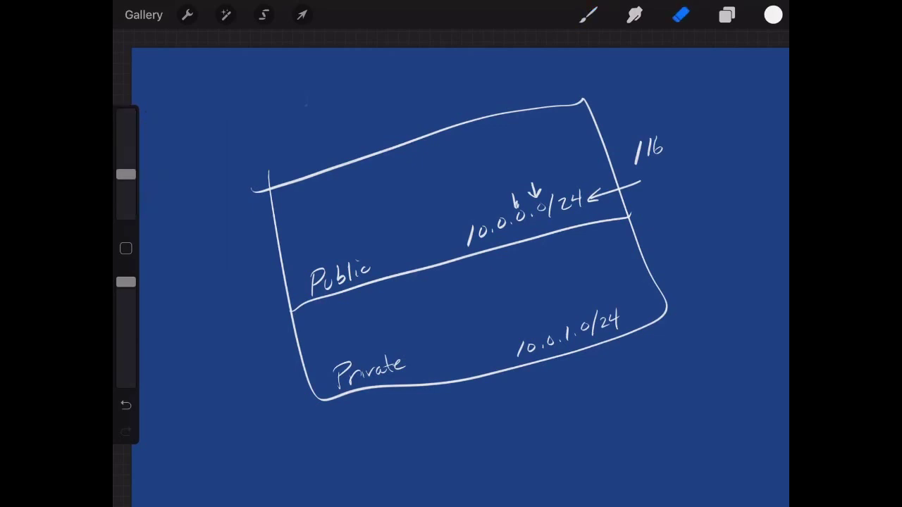
{"action": "mouse_move", "coordinate": [516, 206]}
{"action": "left_mouse_down"}
{"action": "mouse_move", "coordinate": [537, 193]}
{"action": "mouse_move", "coordinate": [514, 197]}
{"action": "left_mouse_up"}
{"action": "mouse_move", "coordinate": [641, 141]}
{"action": "left_mouse_down"}
{"action": "mouse_move", "coordinate": [636, 165]}
{"action": "mouse_move", "coordinate": [661, 152]}
{"action": "left_mouse_up"}
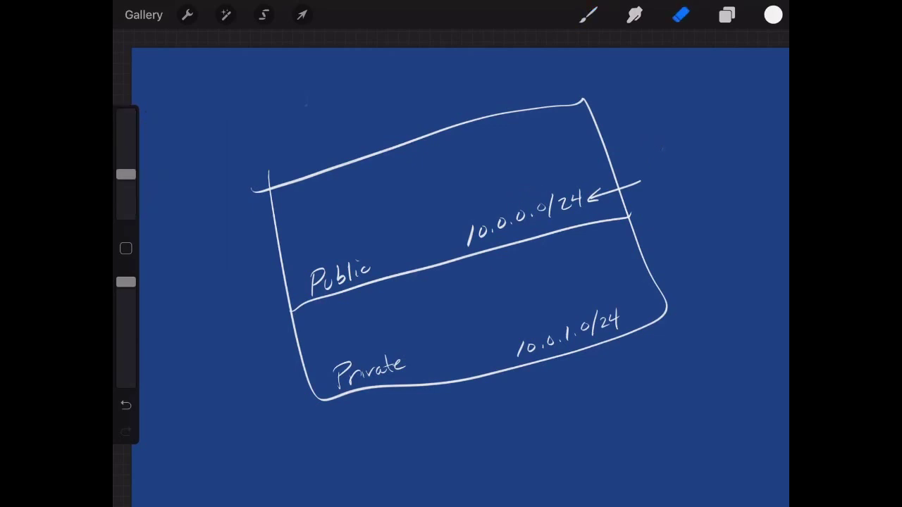
Step: Draw a small box in the Public half and a large rounded loop around the whole VPC
{"action": "left_click", "coordinate": [589, 15]}
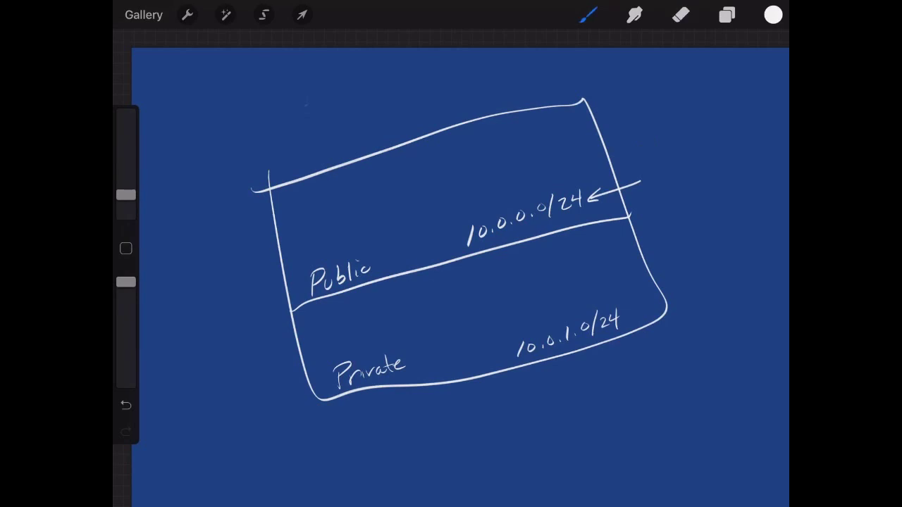
{"action": "mouse_move", "coordinate": [426, 177]}
{"action": "left_mouse_down"}
{"action": "mouse_move", "coordinate": [457, 184]}
{"action": "mouse_move", "coordinate": [426, 177]}
{"action": "left_mouse_up"}
{"action": "mouse_move", "coordinate": [543, 63]}
{"action": "left_mouse_down"}
{"action": "mouse_move", "coordinate": [233, 130]}
{"action": "mouse_move", "coordinate": [250, 432]}
{"action": "mouse_move", "coordinate": [728, 271]}
{"action": "mouse_move", "coordinate": [480, 79]}
{"action": "left_mouse_up"}
Step: Label the area between the loop and the VPC Internet, and draw a two-headed arrow linking it to the Public half's small box
{"action": "left_click_drag", "start_coordinate": [317, 113], "coordinate": [319, 131]}
{"action": "mouse_move", "coordinate": [311, 132]}
{"action": "left_mouse_down"}
{"action": "mouse_move", "coordinate": [331, 125]}
{"action": "mouse_move", "coordinate": [322, 112]}
{"action": "left_mouse_up"}
{"action": "mouse_move", "coordinate": [325, 125]}
{"action": "left_mouse_down"}
{"action": "mouse_move", "coordinate": [336, 117]}
{"action": "mouse_move", "coordinate": [344, 124]}
{"action": "left_mouse_up"}
{"action": "left_click_drag", "start_coordinate": [337, 117], "coordinate": [353, 115]}
{"action": "mouse_move", "coordinate": [351, 120]}
{"action": "left_mouse_down"}
{"action": "mouse_move", "coordinate": [375, 111]}
{"action": "mouse_move", "coordinate": [382, 97]}
{"action": "left_mouse_up"}
{"action": "left_click_drag", "start_coordinate": [376, 104], "coordinate": [389, 100]}
{"action": "mouse_move", "coordinate": [437, 169]}
{"action": "left_mouse_down"}
{"action": "mouse_move", "coordinate": [425, 111]}
{"action": "mouse_move", "coordinate": [437, 111]}
{"action": "mouse_move", "coordinate": [421, 124]}
{"action": "mouse_move", "coordinate": [434, 171]}
{"action": "left_mouse_up"}
{"action": "left_click_drag", "start_coordinate": [425, 157], "coordinate": [435, 171]}
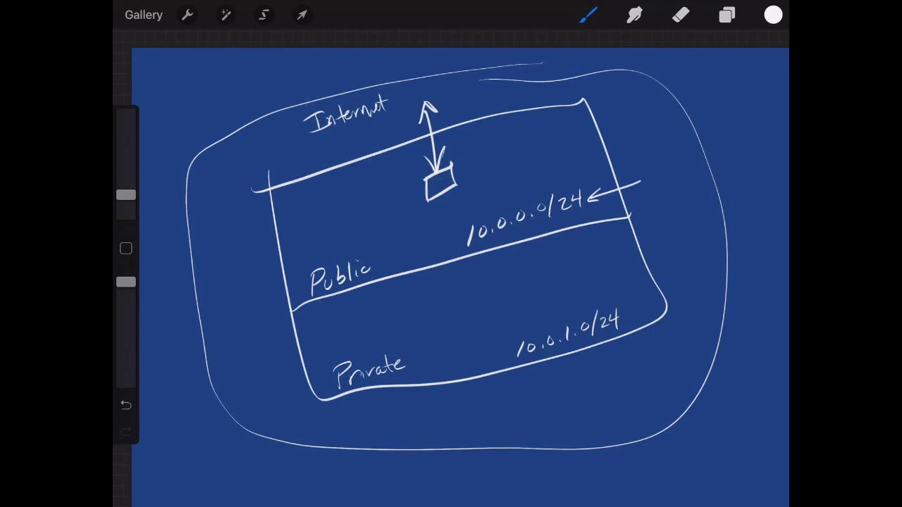
Step: Draw a small box in the Private half and a shaded box on the VPC's edge with a curved arrow leading outward
{"action": "mouse_move", "coordinate": [461, 307]}
{"action": "left_mouse_down"}
{"action": "mouse_move", "coordinate": [496, 316]}
{"action": "mouse_move", "coordinate": [459, 301]}
{"action": "left_mouse_up"}
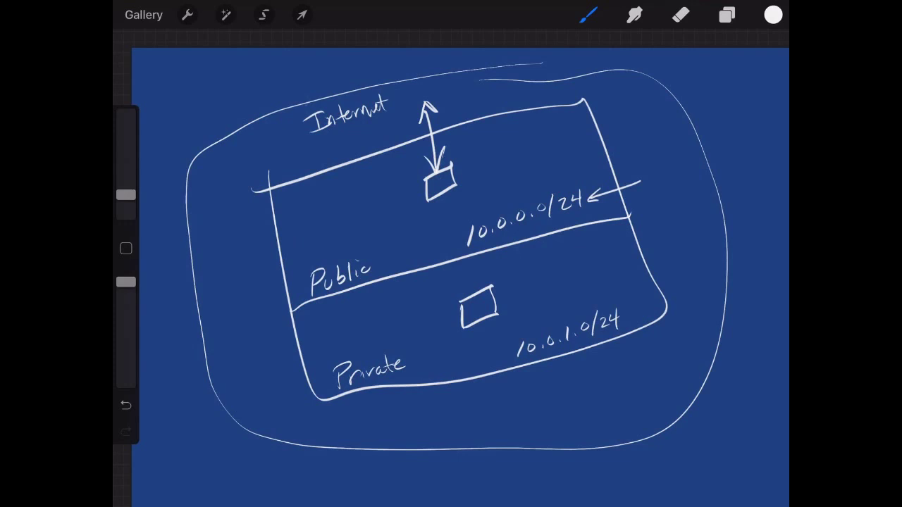
{"action": "mouse_move", "coordinate": [630, 248]}
{"action": "left_mouse_down"}
{"action": "mouse_move", "coordinate": [636, 266]}
{"action": "mouse_move", "coordinate": [654, 259]}
{"action": "mouse_move", "coordinate": [648, 242]}
{"action": "mouse_move", "coordinate": [630, 249]}
{"action": "mouse_move", "coordinate": [635, 258]}
{"action": "mouse_move", "coordinate": [644, 244]}
{"action": "mouse_move", "coordinate": [647, 255]}
{"action": "mouse_move", "coordinate": [641, 245]}
{"action": "left_mouse_up"}
{"action": "mouse_move", "coordinate": [670, 215]}
{"action": "left_mouse_down"}
{"action": "mouse_move", "coordinate": [654, 244]}
{"action": "mouse_move", "coordinate": [671, 201]}
{"action": "mouse_move", "coordinate": [661, 211]}
{"action": "left_mouse_up"}
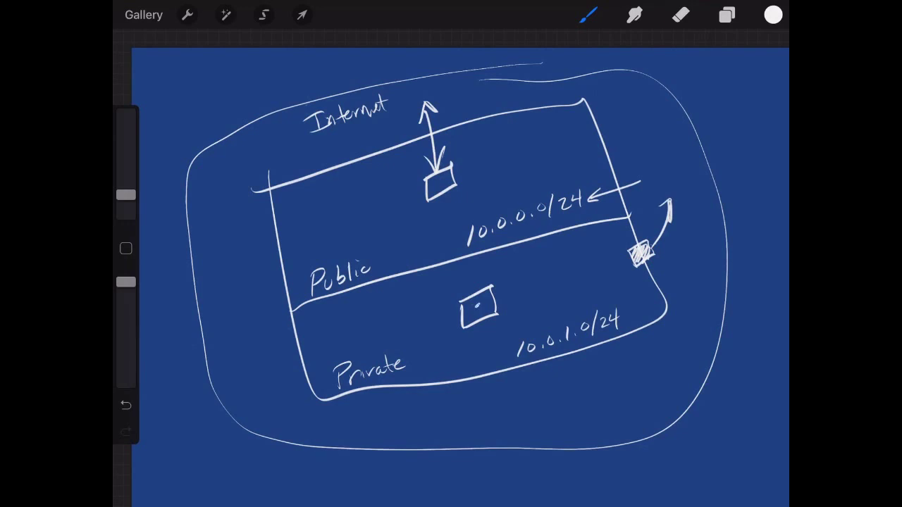
Step: Draw an arrow from the Private half's box to the shaded edge box, and arrows between that edge box and the Internet area
{"action": "mouse_move", "coordinate": [496, 299]}
{"action": "left_mouse_down"}
{"action": "mouse_move", "coordinate": [631, 258]}
{"action": "mouse_move", "coordinate": [608, 258]}
{"action": "mouse_move", "coordinate": [663, 234]}
{"action": "mouse_move", "coordinate": [641, 107]}
{"action": "mouse_move", "coordinate": [625, 92]}
{"action": "mouse_move", "coordinate": [633, 90]}
{"action": "mouse_move", "coordinate": [617, 90]}
{"action": "mouse_move", "coordinate": [633, 92]}
{"action": "mouse_move", "coordinate": [653, 131]}
{"action": "mouse_move", "coordinate": [664, 236]}
{"action": "mouse_move", "coordinate": [654, 247]}
{"action": "left_mouse_up"}
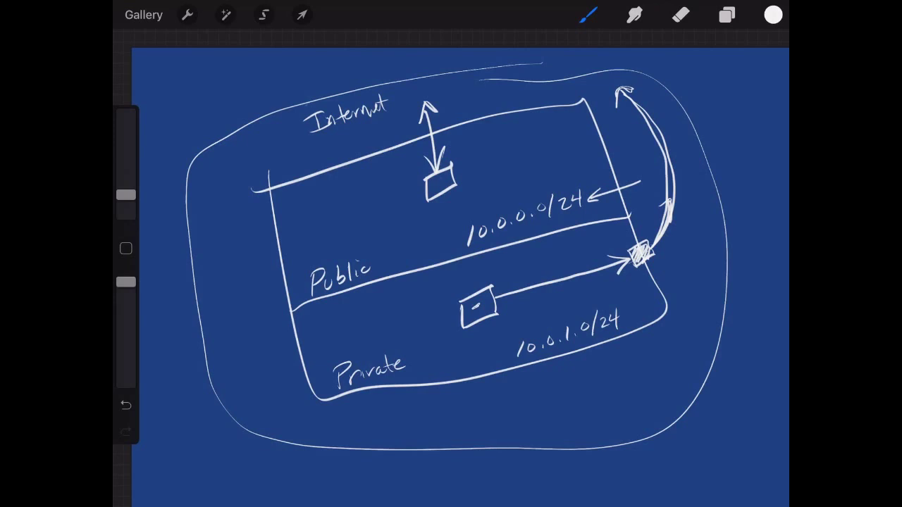
{"action": "mouse_move", "coordinate": [713, 211]}
{"action": "left_mouse_down"}
{"action": "mouse_move", "coordinate": [705, 232]}
{"action": "mouse_move", "coordinate": [729, 237]}
{"action": "mouse_move", "coordinate": [713, 213]}
{"action": "mouse_move", "coordinate": [687, 245]}
{"action": "mouse_move", "coordinate": [719, 261]}
{"action": "mouse_move", "coordinate": [732, 242]}
{"action": "mouse_move", "coordinate": [652, 254]}
{"action": "left_mouse_up"}
{"action": "left_click_drag", "start_coordinate": [652, 255], "coordinate": [666, 259]}
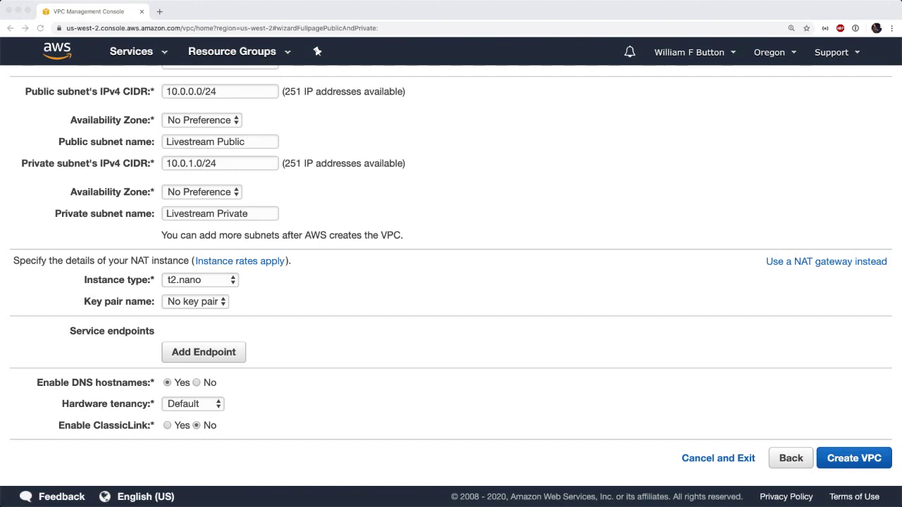
Step: Switch to the AWS VPC wizard, assign the existing key pair to the NAT instance and review the VPC settings
{"action": "left_click", "coordinate": [192, 302]}
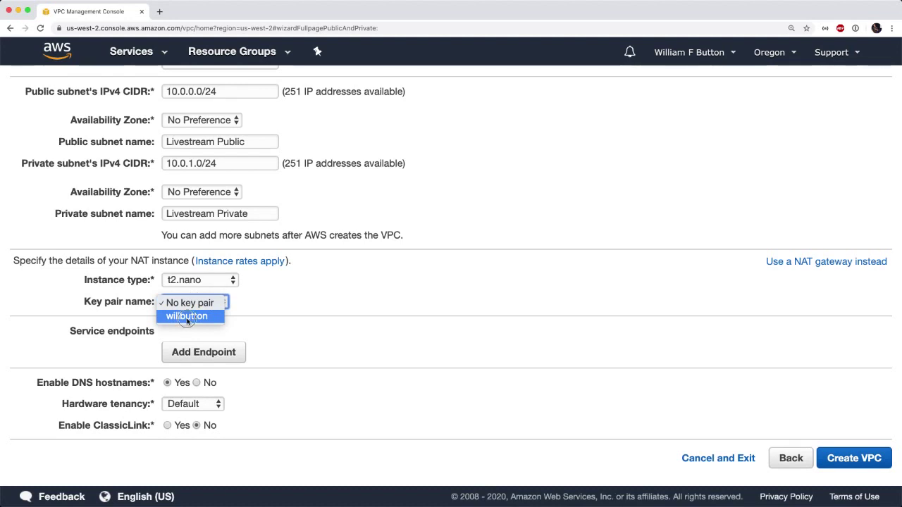
{"action": "left_click", "coordinate": [188, 317]}
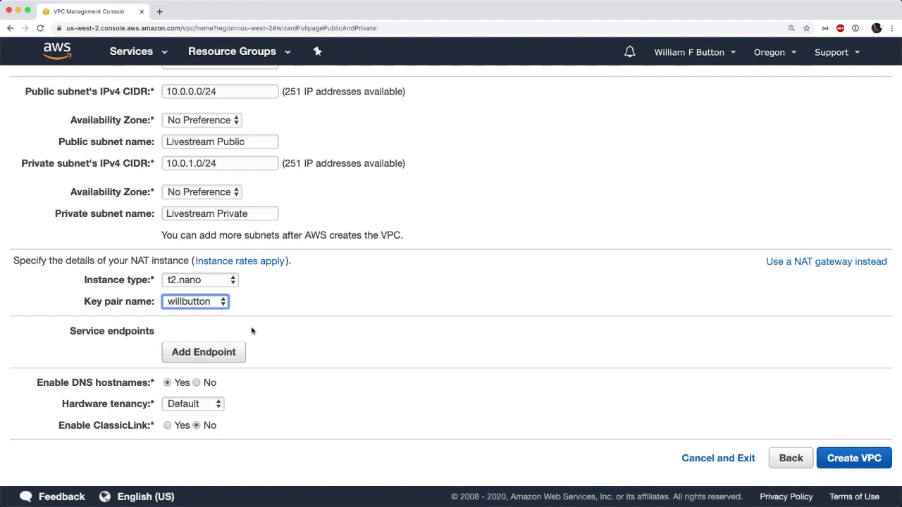
{"action": "scroll", "coordinate": [303, 377], "scroll_direction": "down", "scroll_amount": 1}
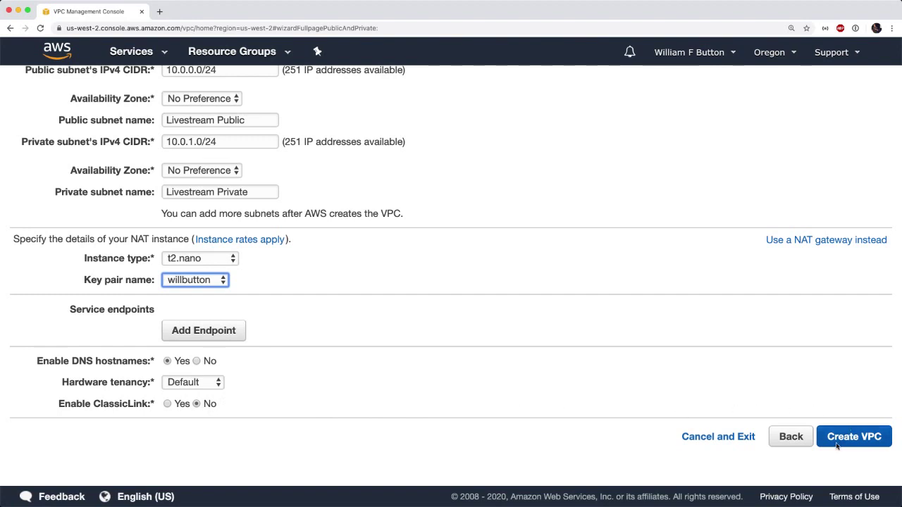
{"action": "scroll", "coordinate": [613, 329], "scroll_direction": "up", "scroll_amount": 4}
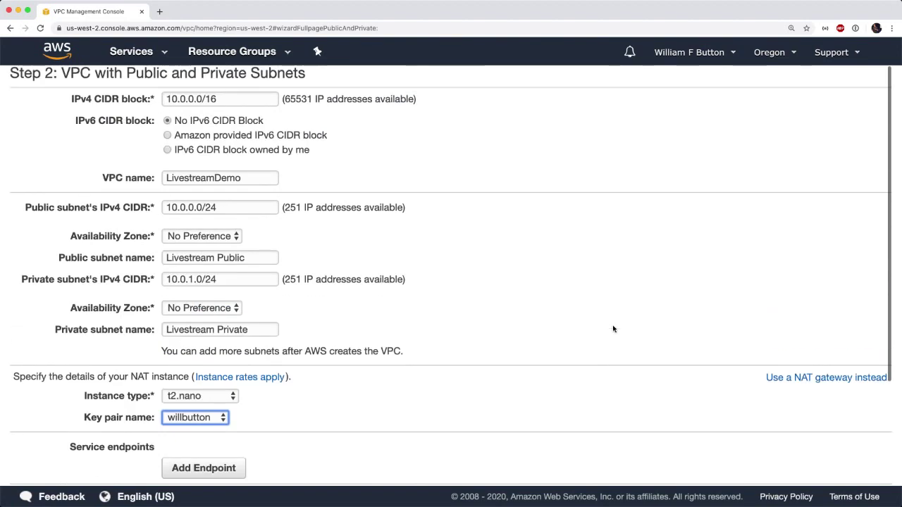
{"action": "scroll", "coordinate": [613, 329], "scroll_direction": "down", "scroll_amount": 4}
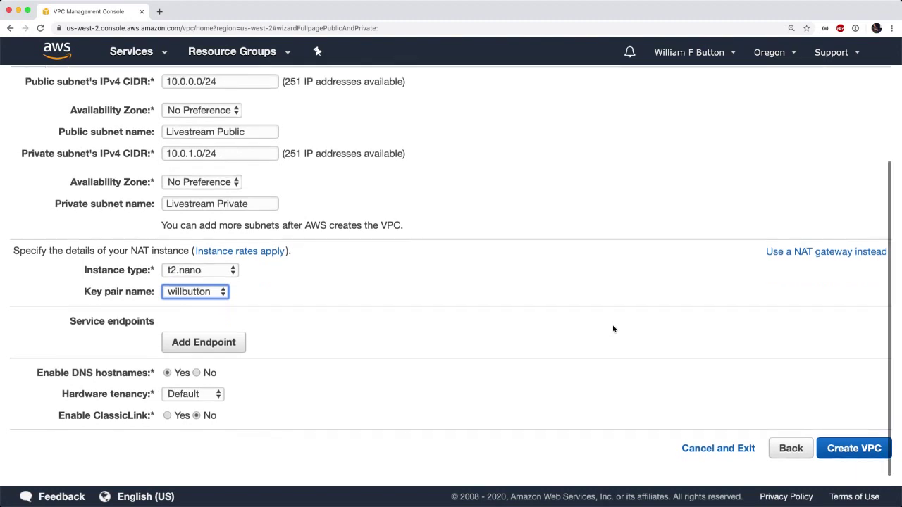
{"action": "scroll", "coordinate": [613, 329], "scroll_direction": "up", "scroll_amount": 4}
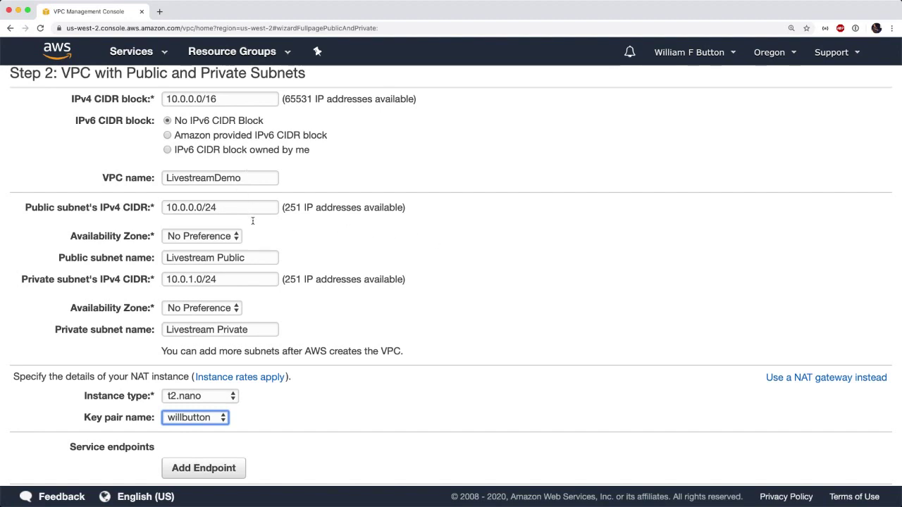
Step: Check the VPC and subnet names, create the VPC, and show the details of LivestreamDemo in the VPC list
{"action": "double_click", "coordinate": [250, 179]}
{"action": "left_click", "coordinate": [246, 257]}
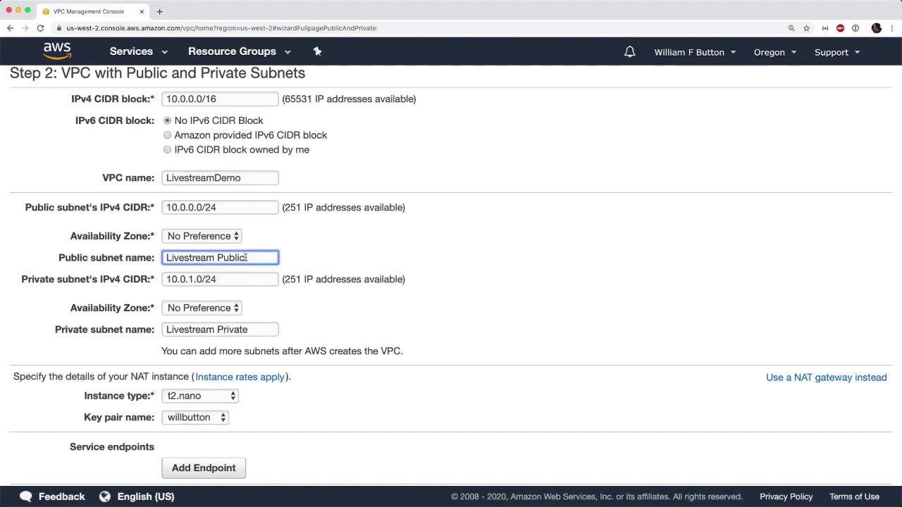
{"action": "double_click", "coordinate": [245, 257]}
{"action": "left_click", "coordinate": [254, 331]}
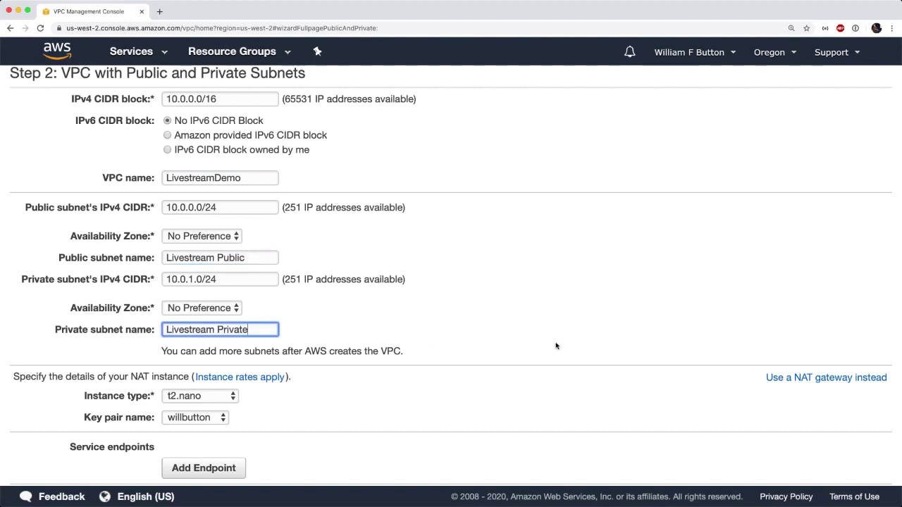
{"action": "scroll", "coordinate": [555, 345], "scroll_direction": "down", "scroll_amount": 4}
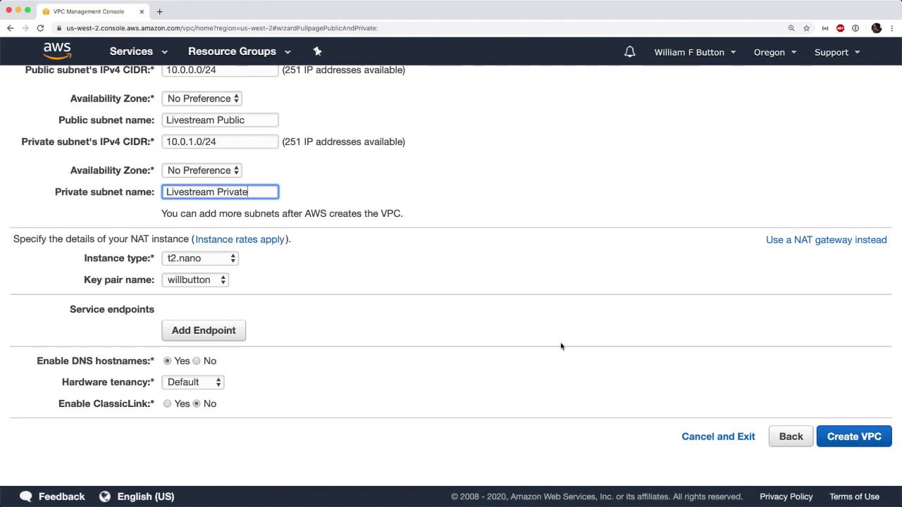
{"action": "left_click", "coordinate": [859, 439]}
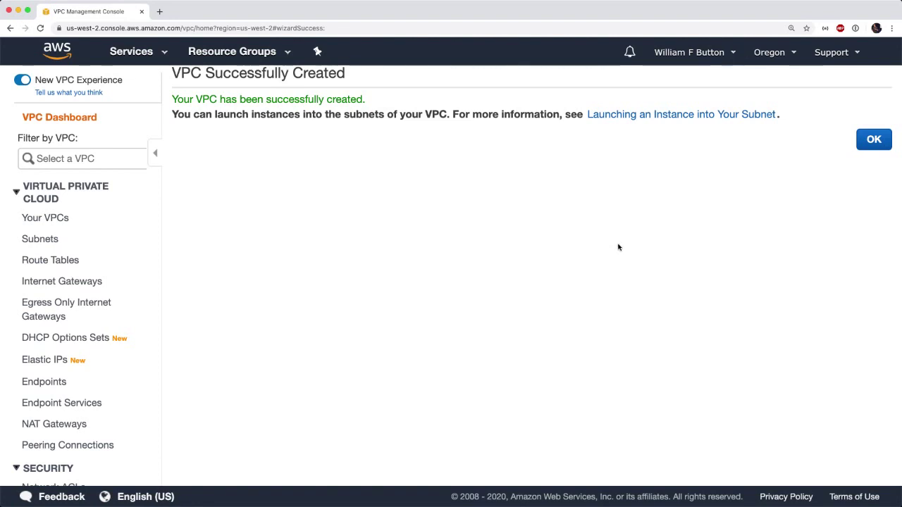
{"action": "left_click", "coordinate": [863, 146]}
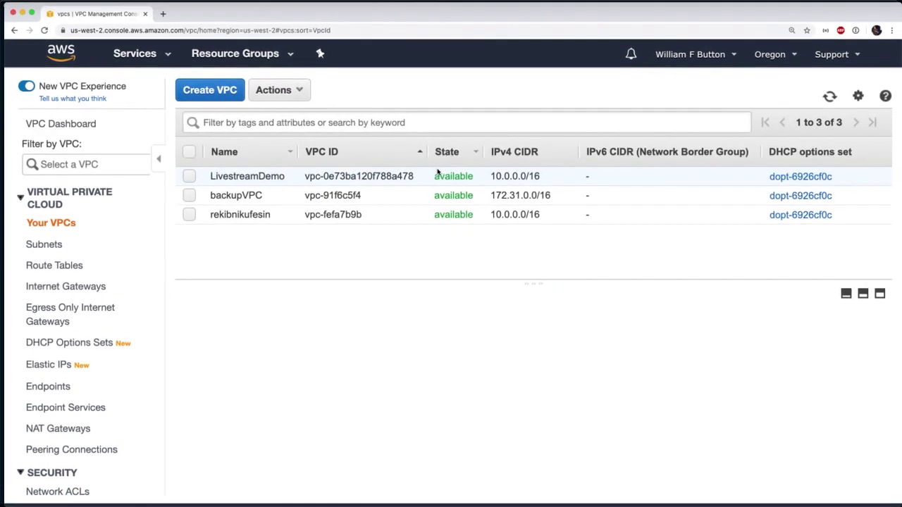
{"action": "left_click", "coordinate": [356, 175]}
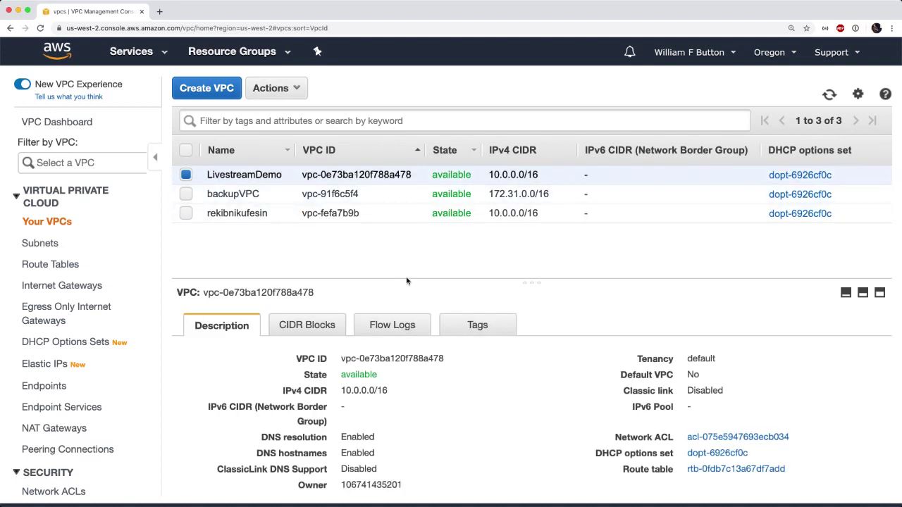
Step: Switch to Visual Studio Code, bring up vpc.cloudformation.yaml and read the template's opening Description
{"action": "key", "text": "ctrl+Up"}
{"action": "left_click", "coordinate": [335, 229]}
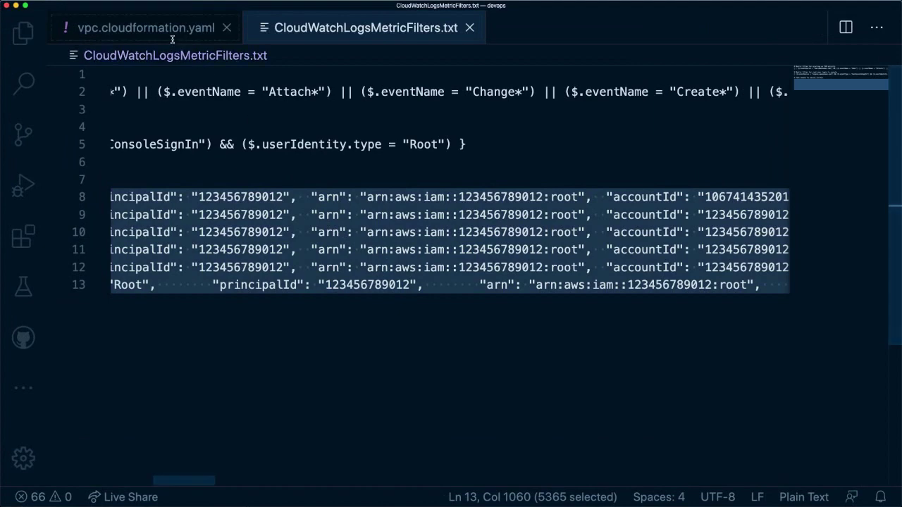
{"action": "left_click", "coordinate": [174, 28]}
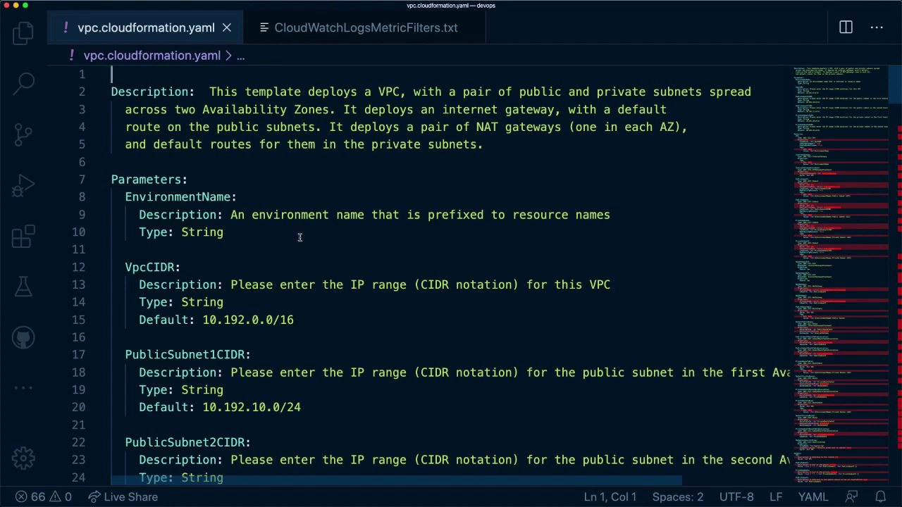
{"action": "scroll", "coordinate": [300, 237], "scroll_direction": "down", "scroll_amount": 2}
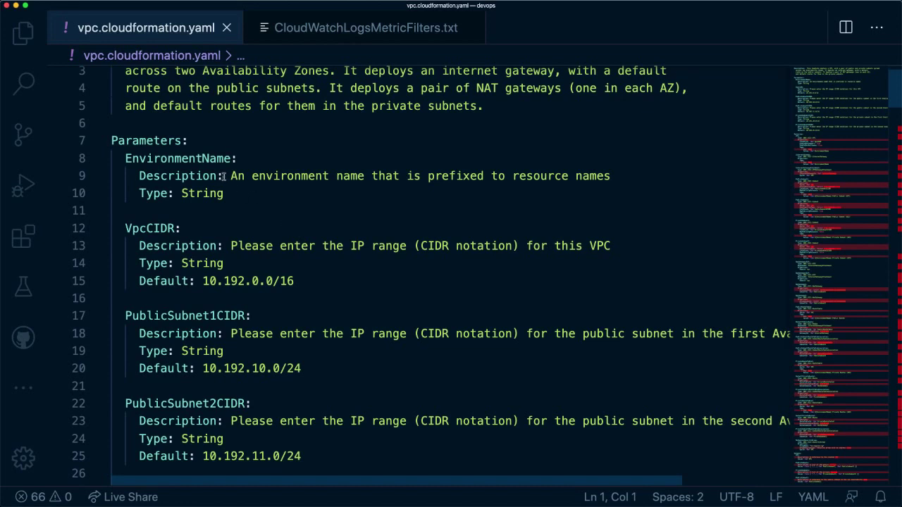
{"action": "scroll", "coordinate": [223, 177], "scroll_direction": "up", "scroll_amount": 2}
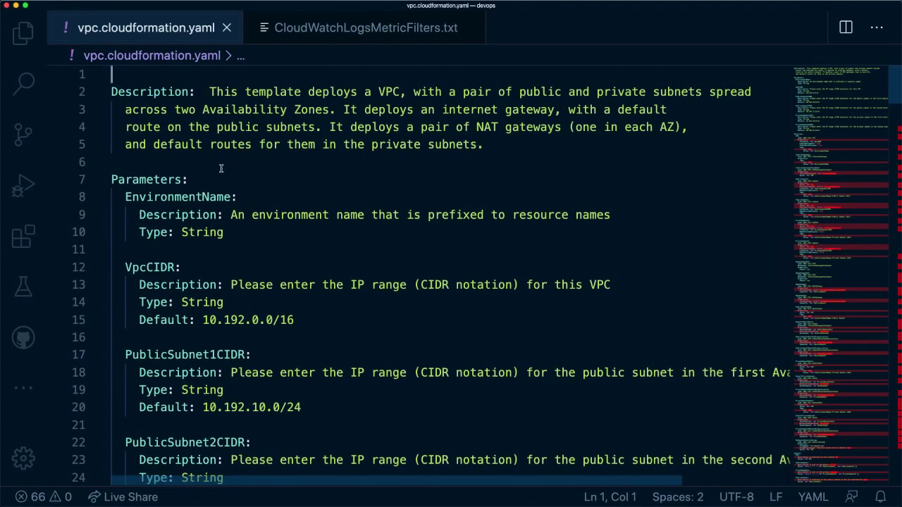
{"action": "double_click", "coordinate": [151, 92]}
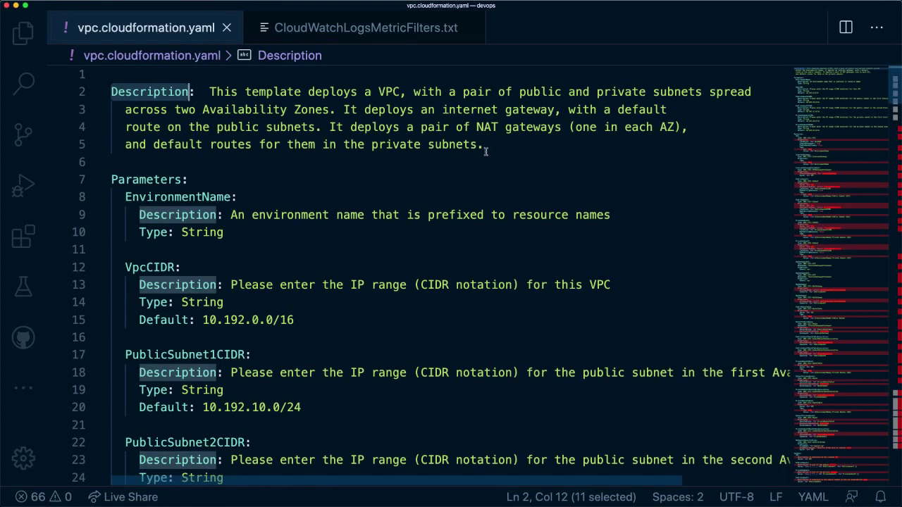
Step: Examine the template's Parameters section, covering EnvironmentName, VpcCIDR with its default range, and the public and private subnet CIDR parameters
{"action": "double_click", "coordinate": [157, 179]}
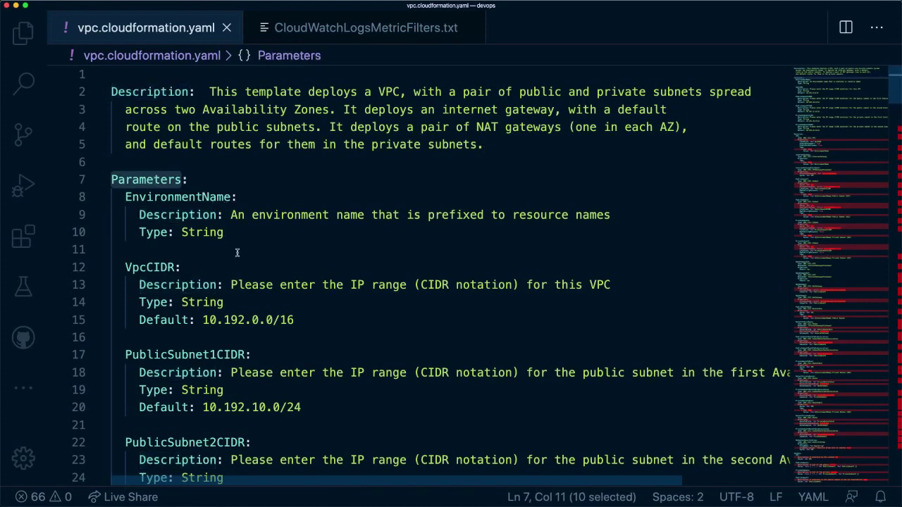
{"action": "scroll", "coordinate": [237, 252], "scroll_direction": "down", "scroll_amount": 1}
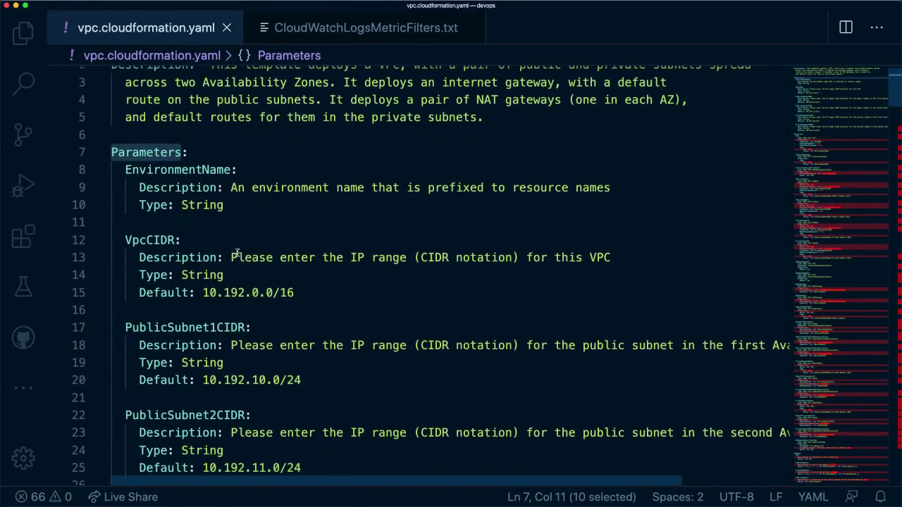
{"action": "double_click", "coordinate": [184, 173]}
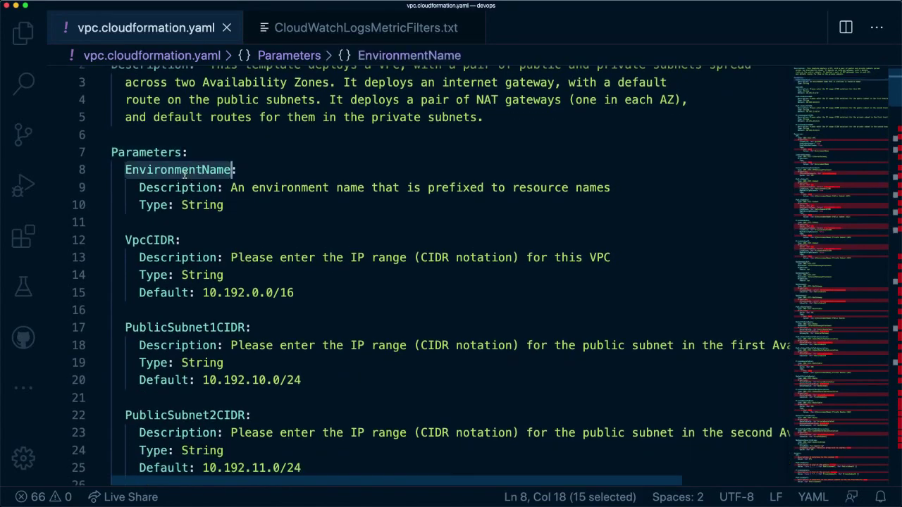
{"action": "double_click", "coordinate": [149, 240]}
{"action": "scroll", "coordinate": [308, 272], "scroll_direction": "down", "scroll_amount": 4}
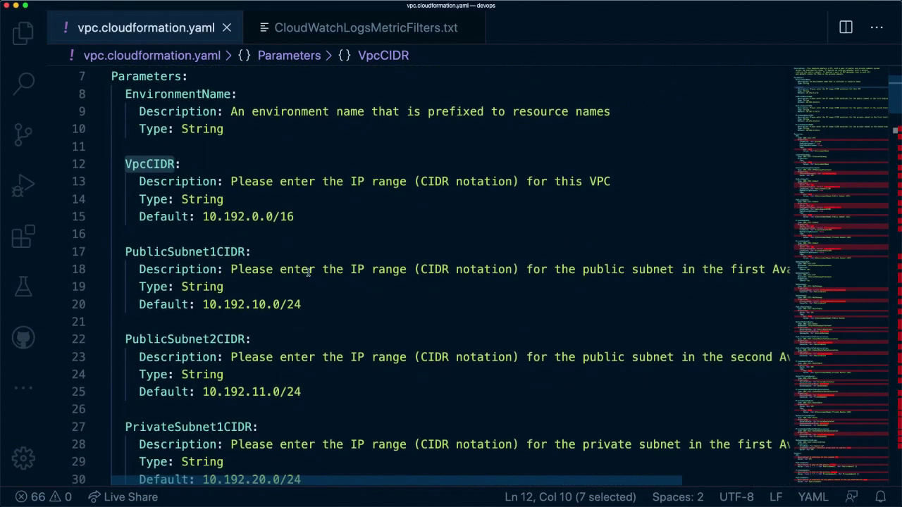
{"action": "scroll", "coordinate": [308, 272], "scroll_direction": "down", "scroll_amount": 2}
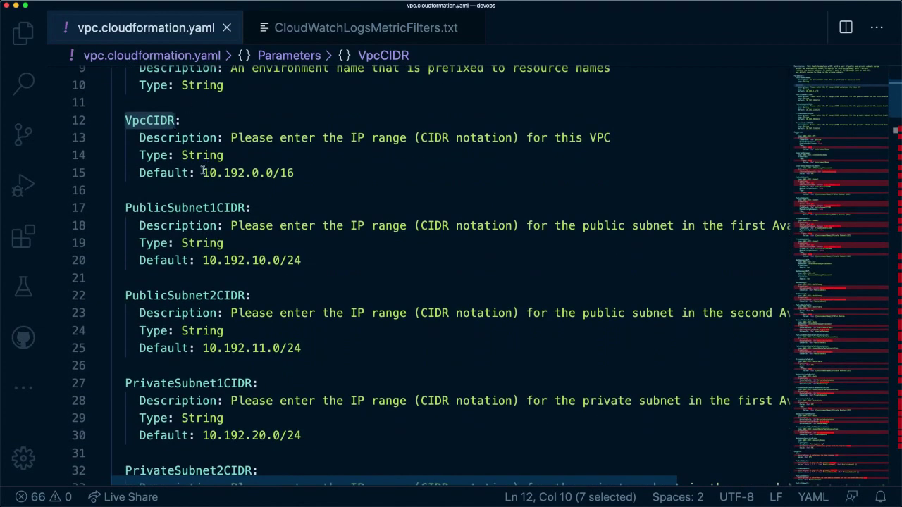
{"action": "left_click_drag", "start_coordinate": [203, 173], "coordinate": [296, 176]}
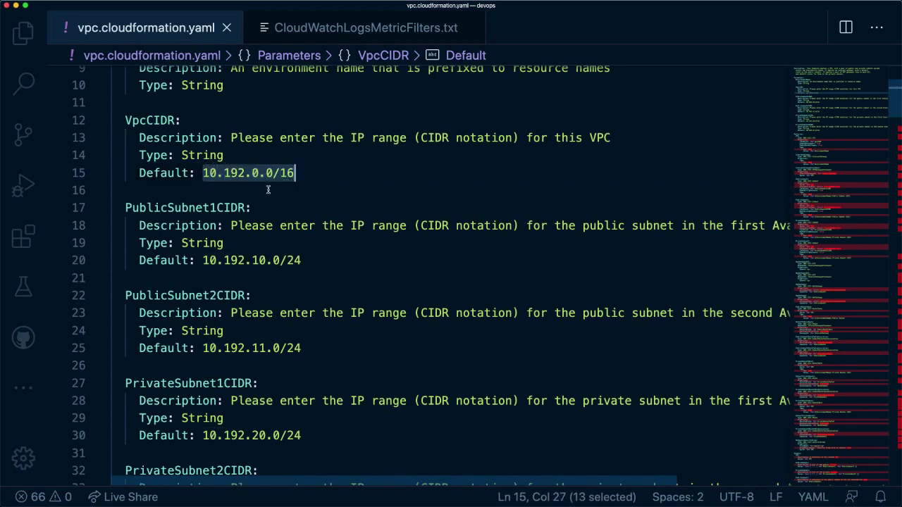
{"action": "double_click", "coordinate": [214, 207]}
{"action": "scroll", "coordinate": [214, 207], "scroll_direction": "down", "scroll_amount": 3}
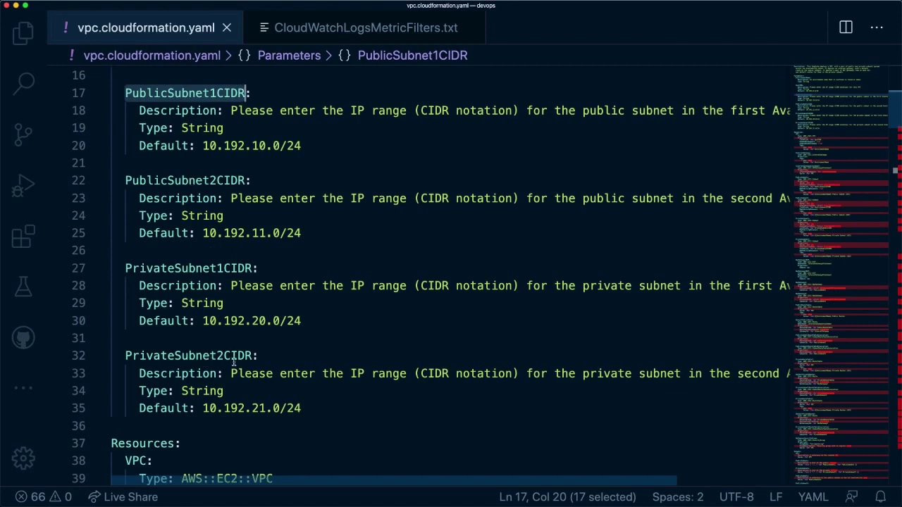
{"action": "double_click", "coordinate": [170, 180]}
{"action": "double_click", "coordinate": [185, 269]}
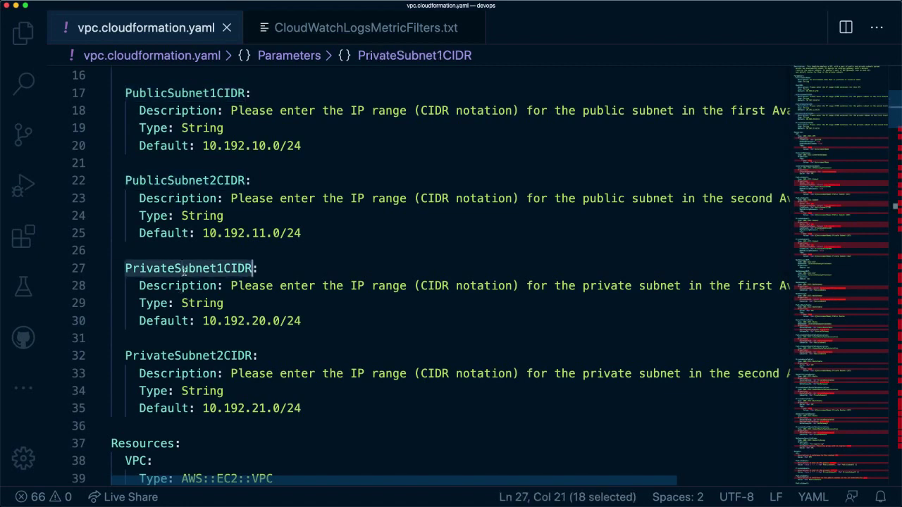
{"action": "double_click", "coordinate": [187, 358]}
Step: Examine the VPC resource's type and properties, tracing the CidrBlock reference to the VpcCIDR parameter and checking both DNS options
{"action": "scroll", "coordinate": [184, 355], "scroll_direction": "down", "scroll_amount": 8}
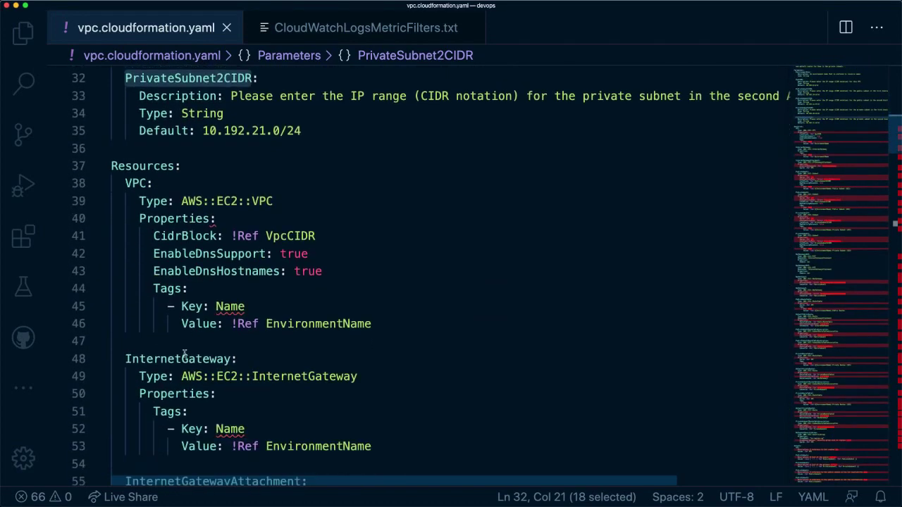
{"action": "double_click", "coordinate": [144, 148]}
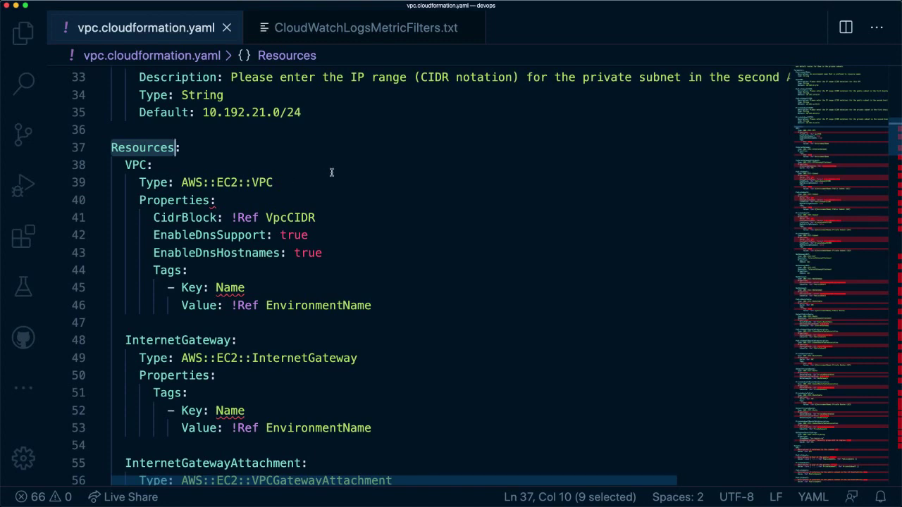
{"action": "double_click", "coordinate": [138, 166]}
{"action": "double_click", "coordinate": [149, 182]}
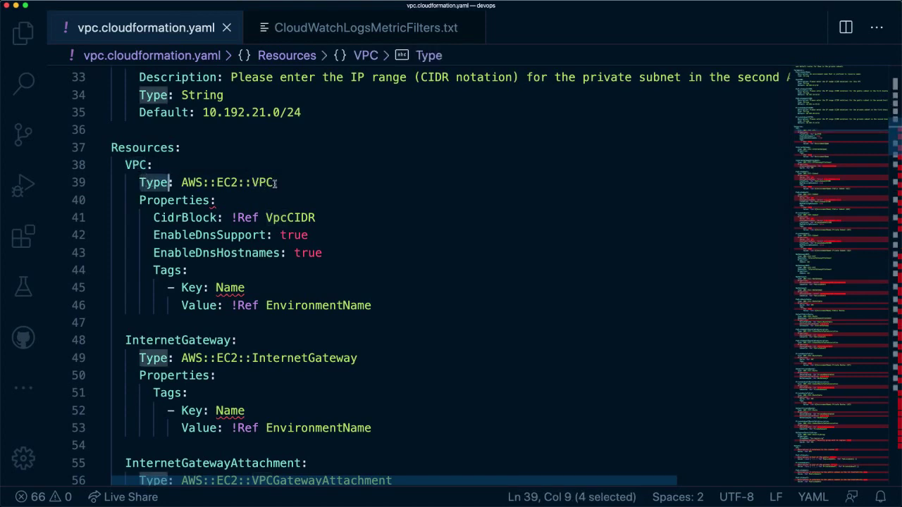
{"action": "left_click_drag", "start_coordinate": [275, 182], "coordinate": [181, 183]}
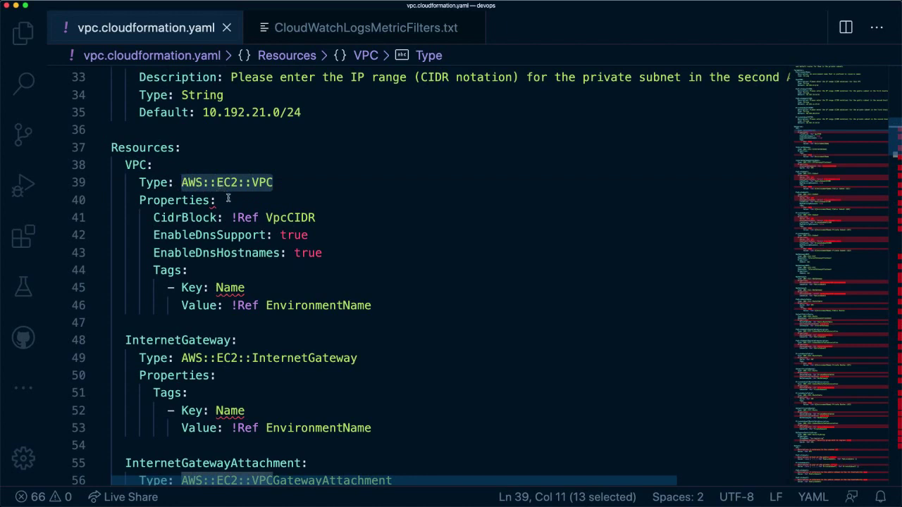
{"action": "double_click", "coordinate": [184, 200]}
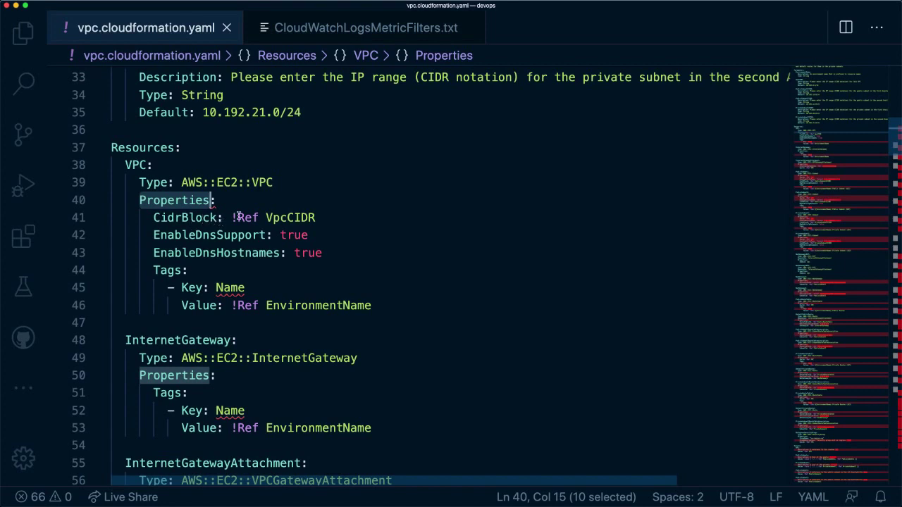
{"action": "left_click_drag", "start_coordinate": [233, 218], "coordinate": [258, 218]}
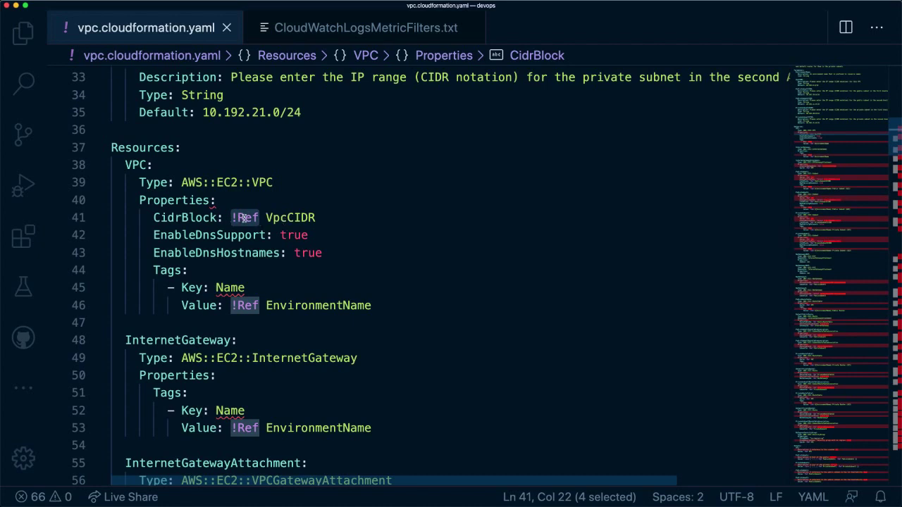
{"action": "double_click", "coordinate": [275, 219]}
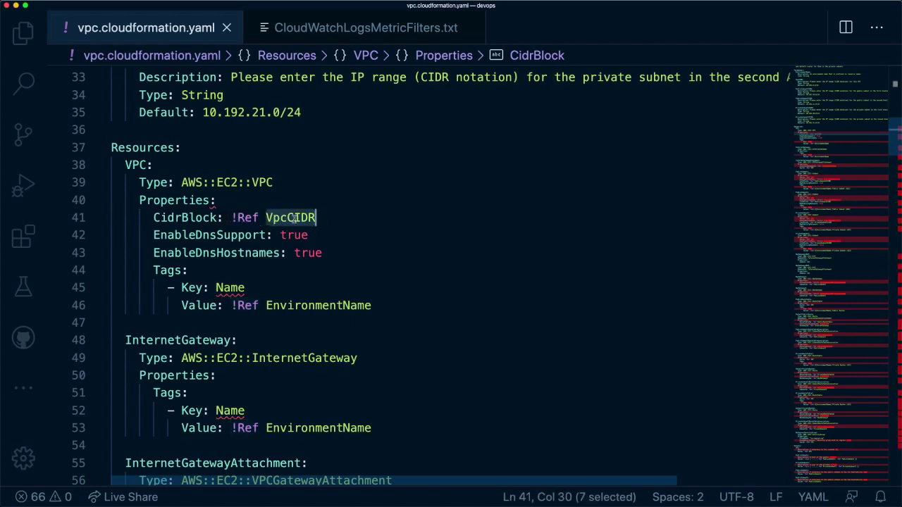
{"action": "scroll", "coordinate": [293, 218], "scroll_direction": "up", "scroll_amount": 10}
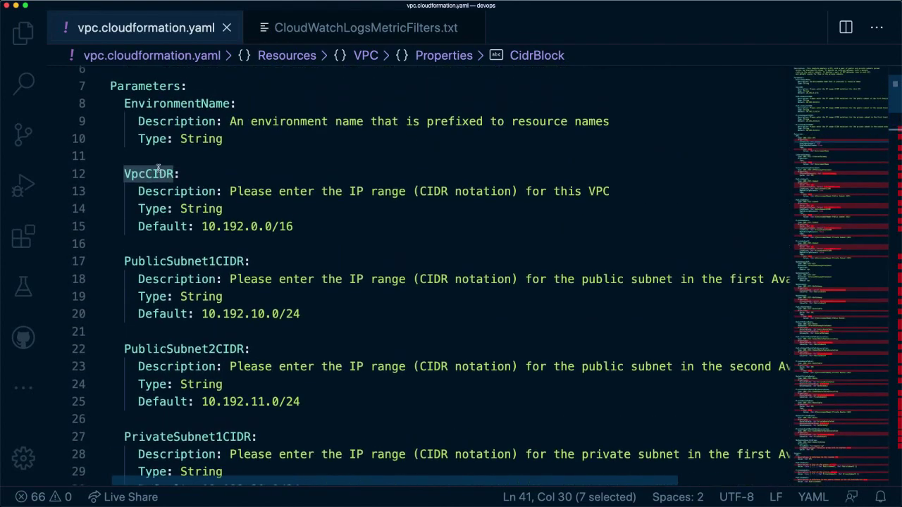
{"action": "scroll", "coordinate": [363, 322], "scroll_direction": "down", "scroll_amount": 10}
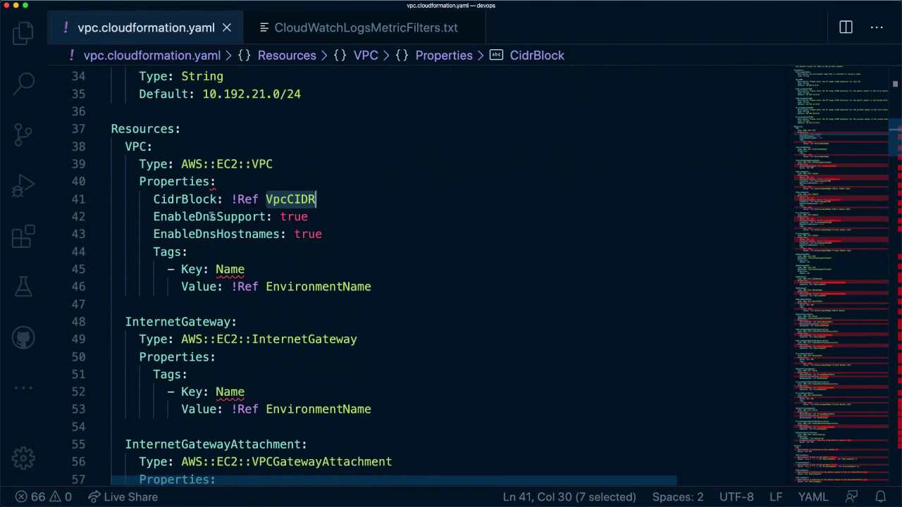
{"action": "double_click", "coordinate": [209, 217]}
{"action": "double_click", "coordinate": [207, 236]}
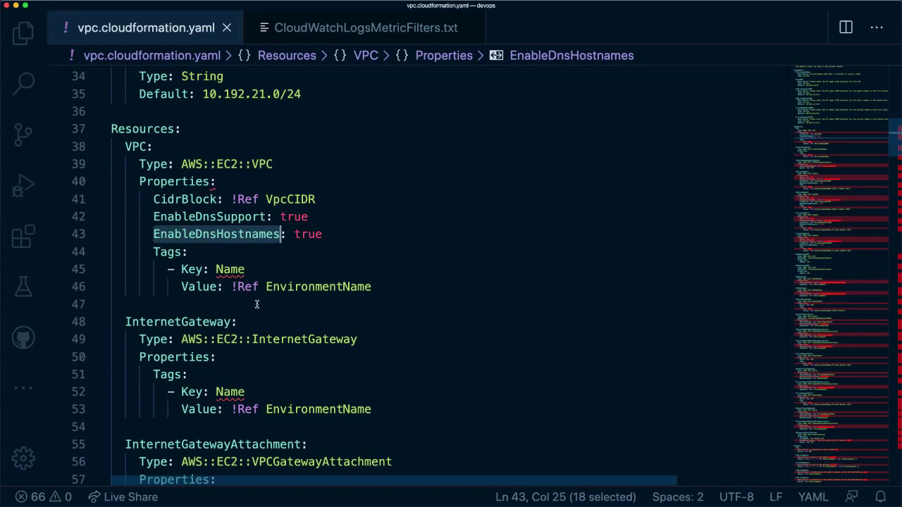
Step: Examine the InternetGateway resource and the InternetGatewayAttachment that links the gateway to the VPC
{"action": "scroll", "coordinate": [256, 303], "scroll_direction": "down", "scroll_amount": 2}
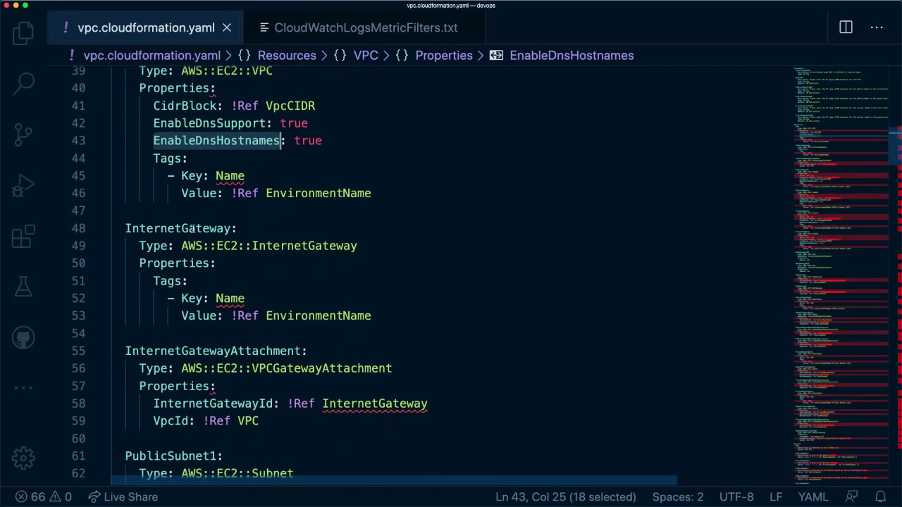
{"action": "double_click", "coordinate": [192, 233]}
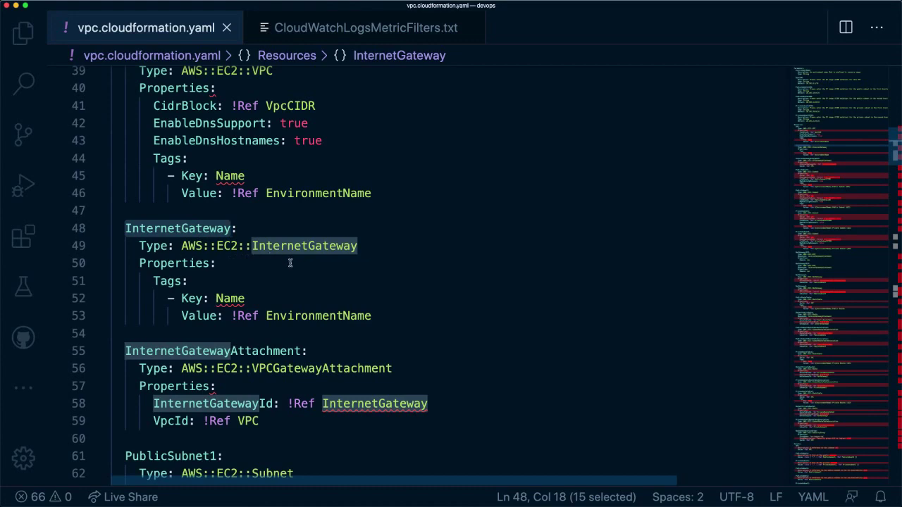
{"action": "scroll", "coordinate": [293, 279], "scroll_direction": "down", "scroll_amount": 2}
{"action": "scroll", "coordinate": [293, 278], "scroll_direction": "down", "scroll_amount": 1}
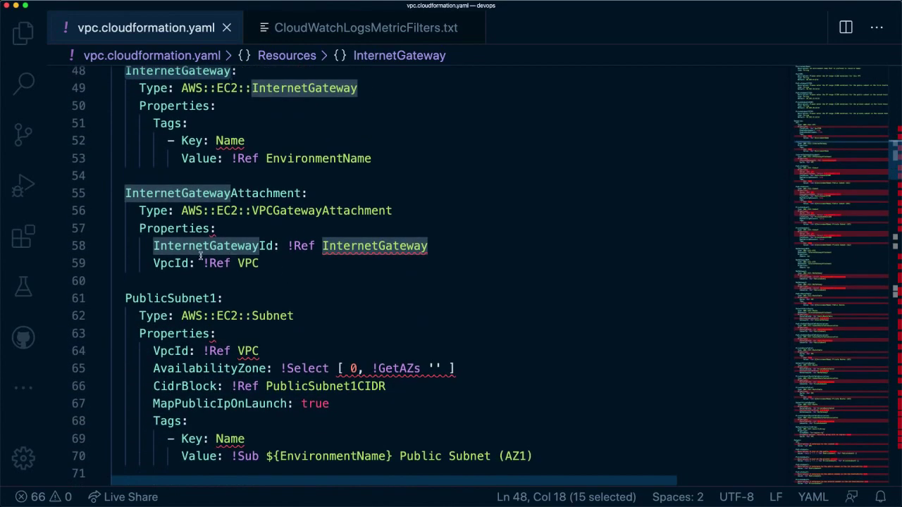
Step: Examine the public and private subnet resources, checking PublicSubnet1's type, VPC reference and PublicSubnet1CIDR block reference
{"action": "scroll", "coordinate": [201, 258], "scroll_direction": "down", "scroll_amount": 3}
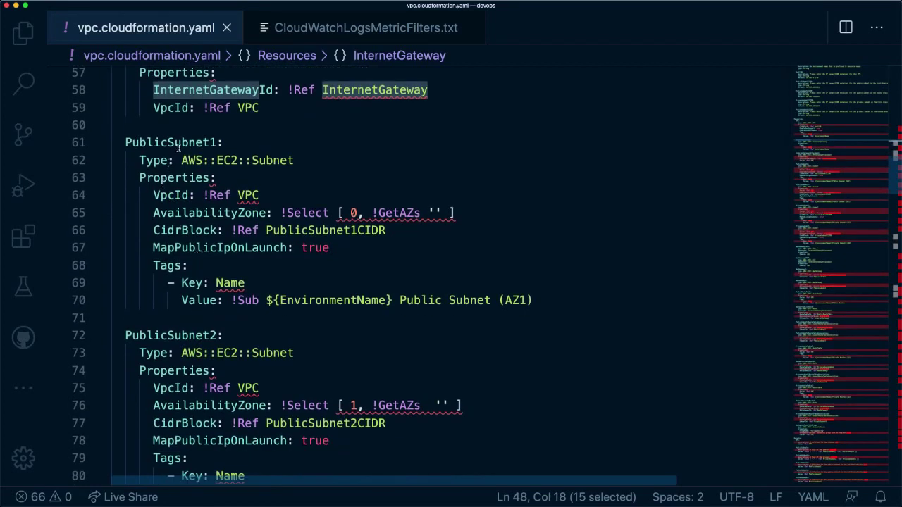
{"action": "double_click", "coordinate": [176, 143]}
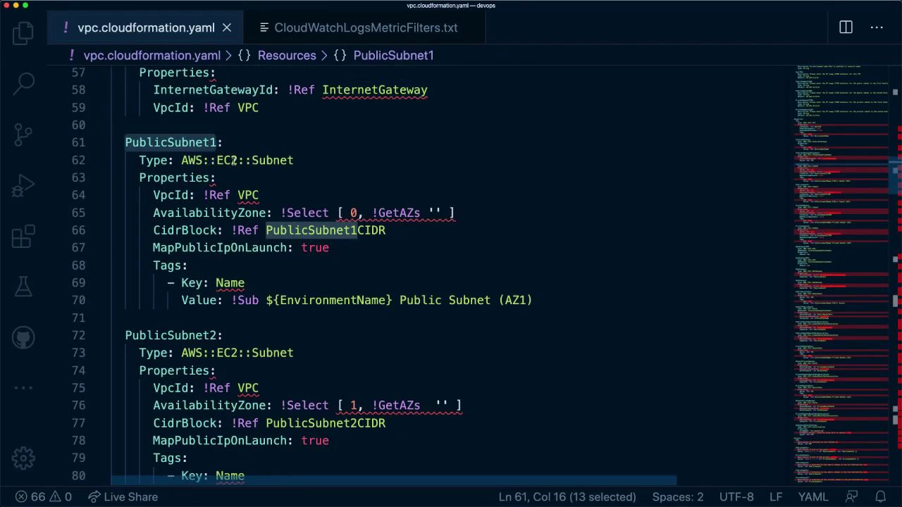
{"action": "left_click", "coordinate": [260, 160]}
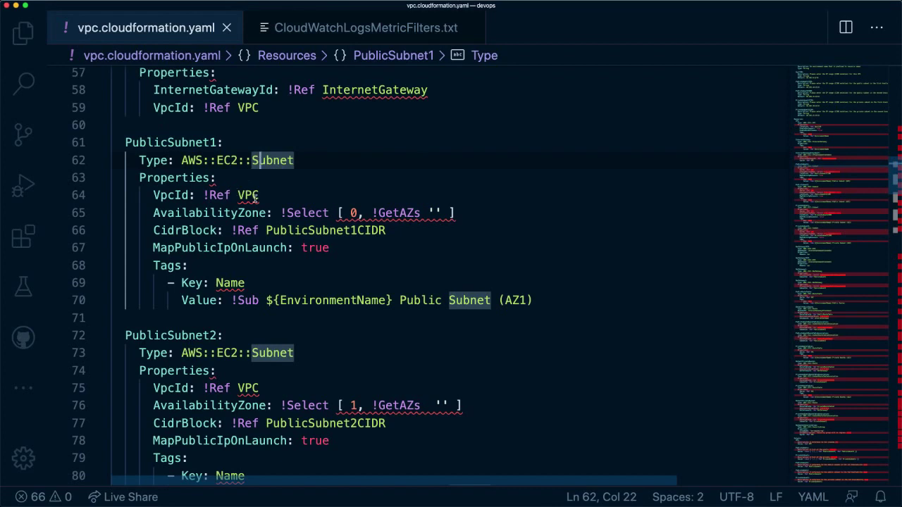
{"action": "left_click_drag", "start_coordinate": [258, 195], "coordinate": [203, 195]}
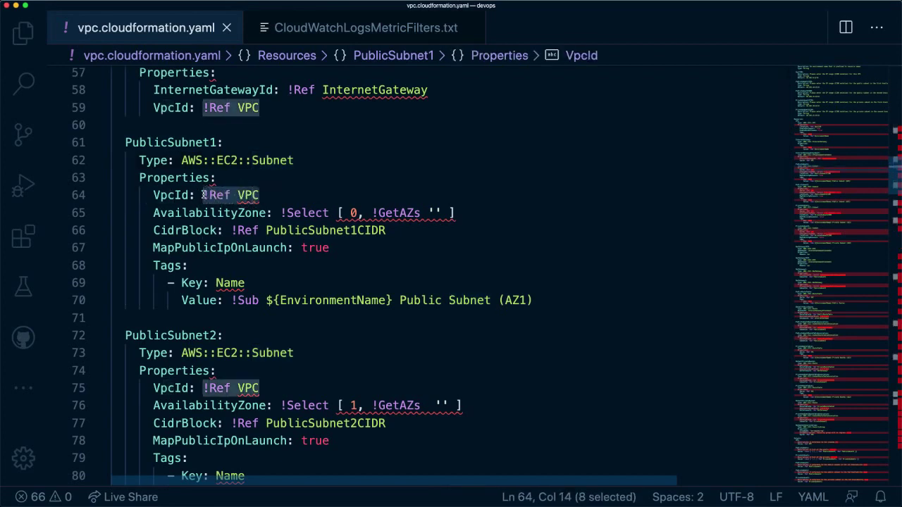
{"action": "double_click", "coordinate": [330, 232]}
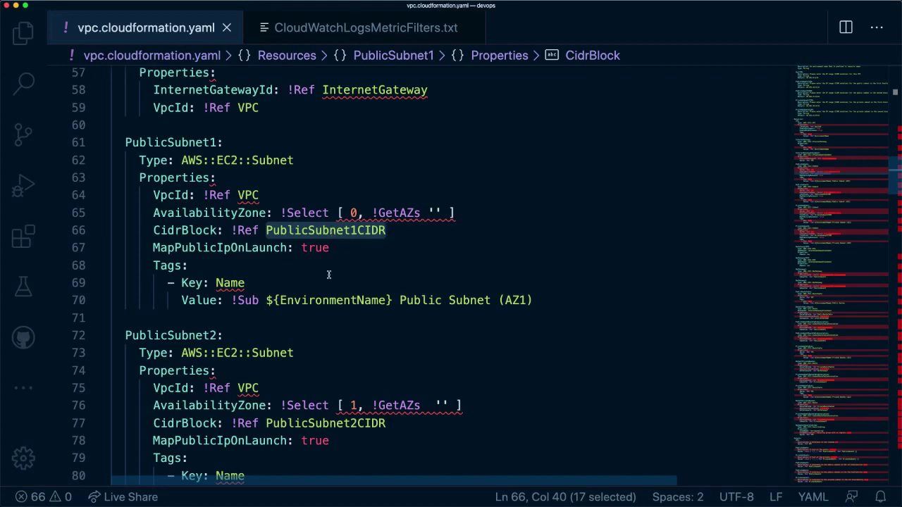
{"action": "scroll", "coordinate": [325, 272], "scroll_direction": "down", "scroll_amount": 3}
{"action": "scroll", "coordinate": [325, 272], "scroll_direction": "down", "scroll_amount": 10}
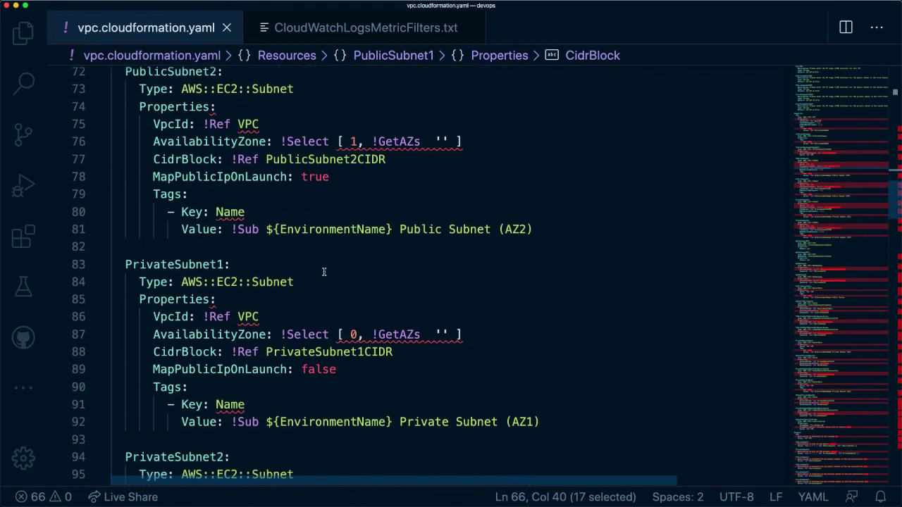
Step: Examine the NAT gateway resources, starting with the NatGateway1EIP elastic IP and how NatGateway1 uses its allocation ID
{"action": "scroll", "coordinate": [324, 272], "scroll_direction": "down", "scroll_amount": 3}
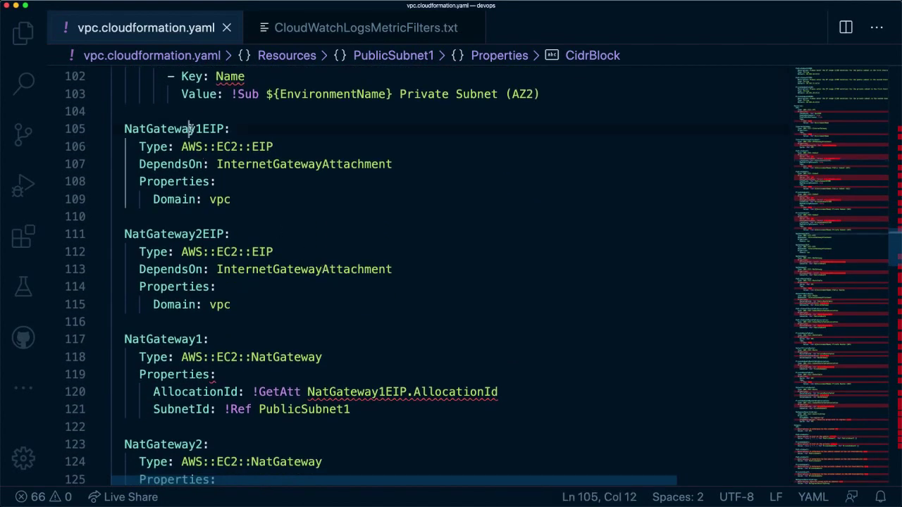
{"action": "double_click", "coordinate": [192, 130]}
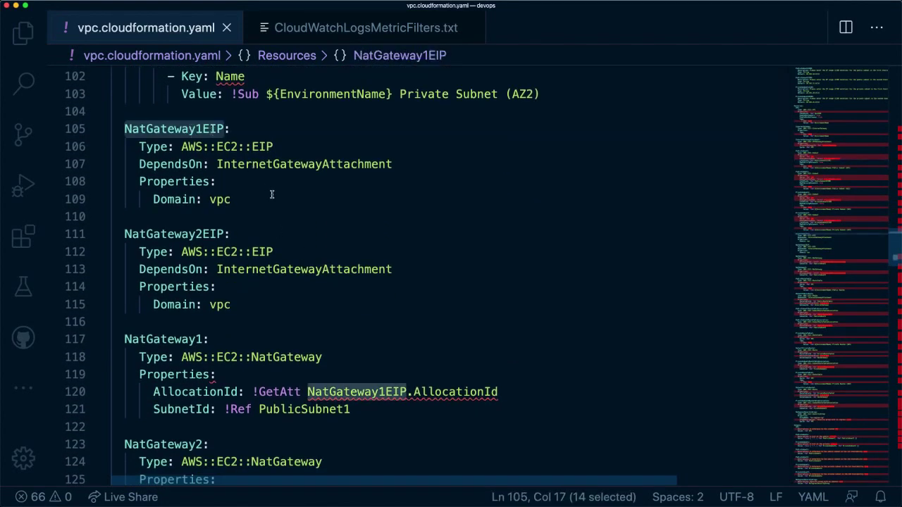
{"action": "scroll", "coordinate": [273, 186], "scroll_direction": "down", "scroll_amount": 10}
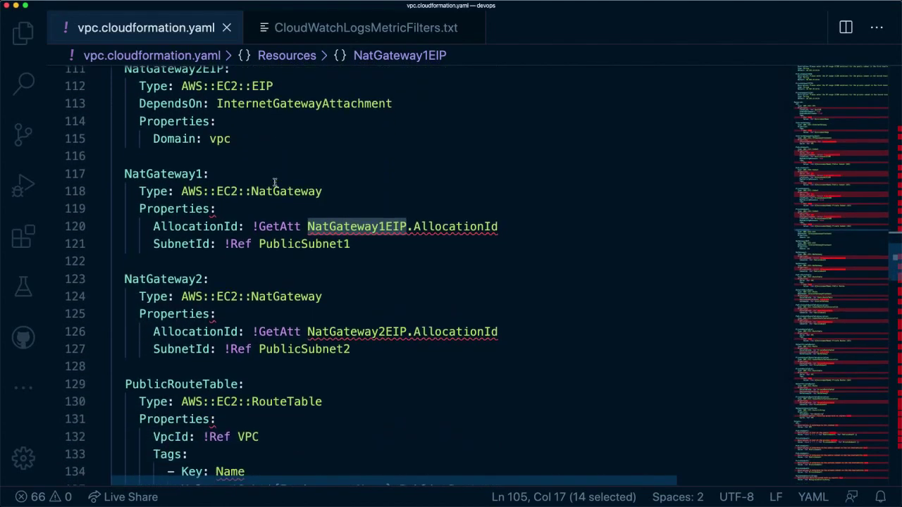
{"action": "scroll", "coordinate": [275, 183], "scroll_direction": "down", "scroll_amount": 5}
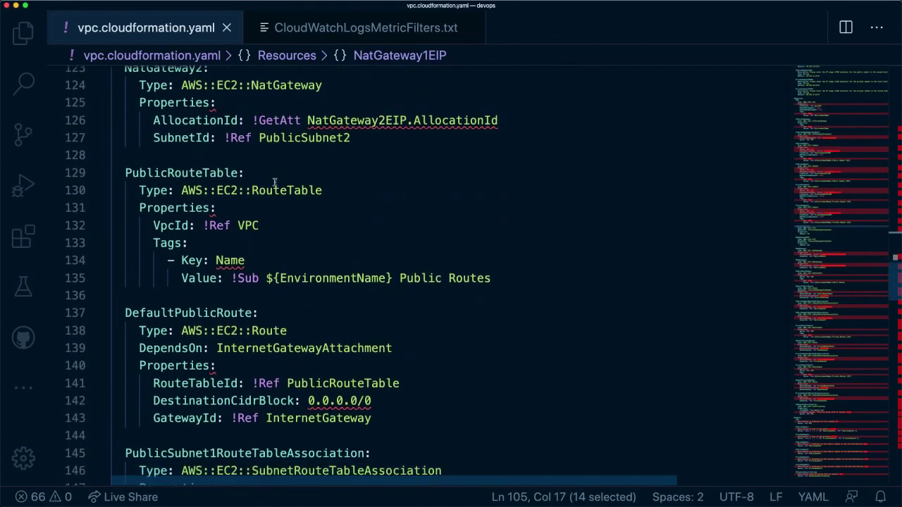
Step: Examine PublicRouteTable, highlighting its references in DefaultPublicRoute and in both public subnet route table associations
{"action": "double_click", "coordinate": [192, 157]}
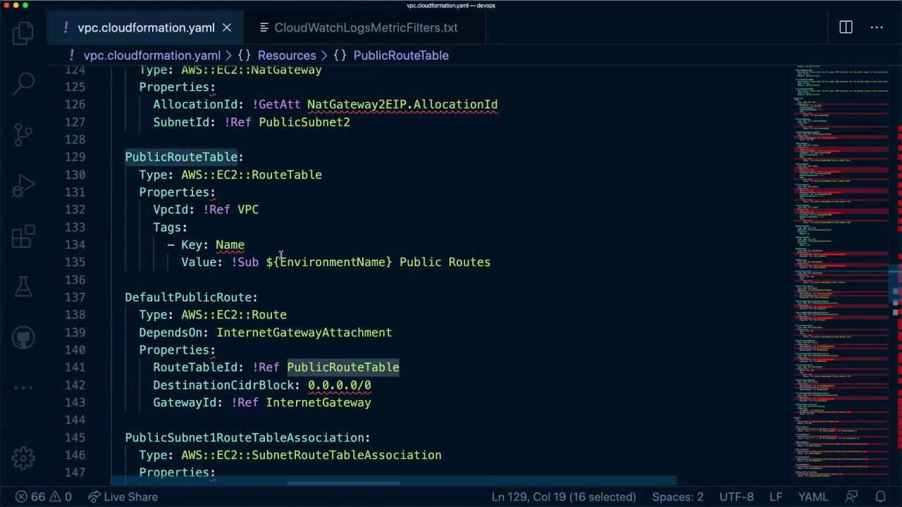
{"action": "scroll", "coordinate": [279, 256], "scroll_direction": "down", "scroll_amount": 4}
{"action": "scroll", "coordinate": [281, 255], "scroll_direction": "down", "scroll_amount": 1}
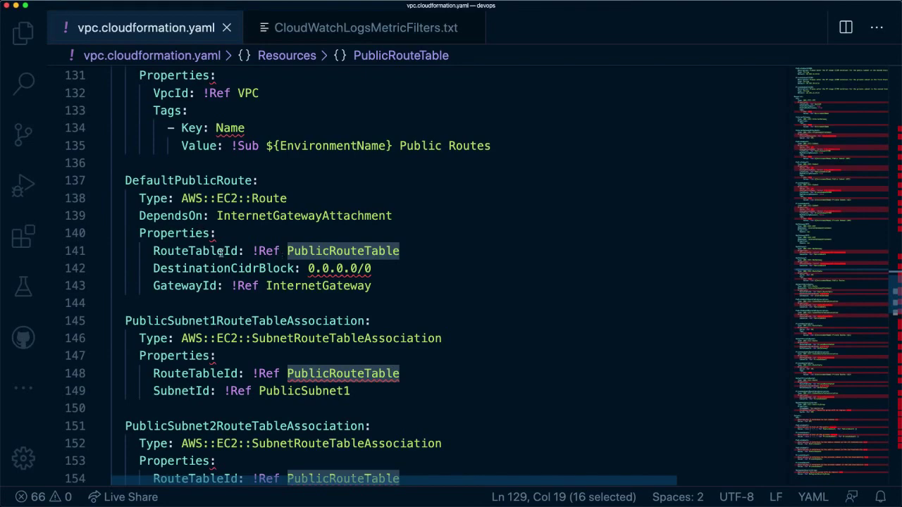
{"action": "scroll", "coordinate": [202, 304], "scroll_direction": "down", "scroll_amount": 5}
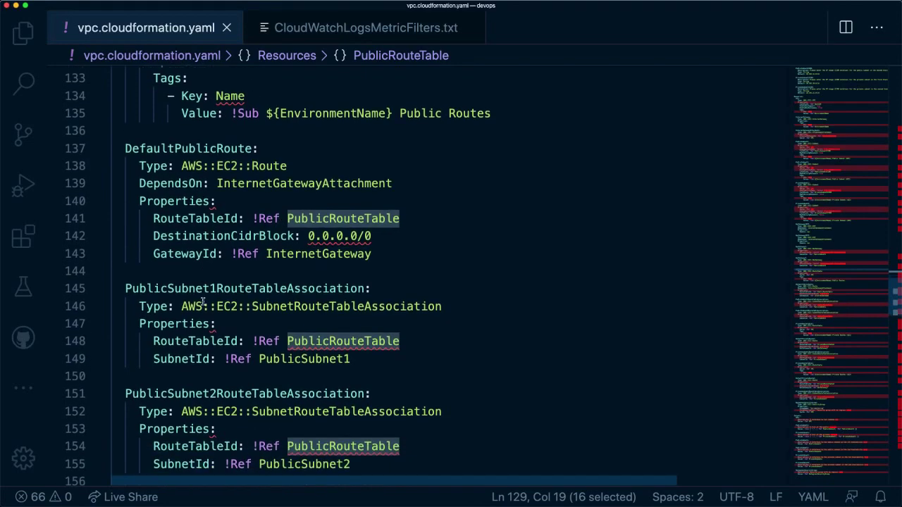
{"action": "scroll", "coordinate": [202, 302], "scroll_direction": "down", "scroll_amount": 1}
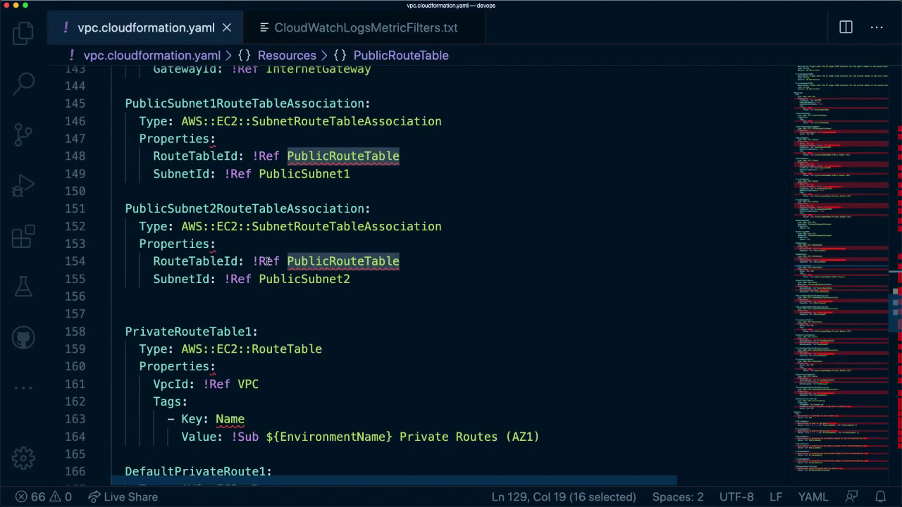
Step: Examine the private route tables, their default routes and subnet associations, and the NoIngressSecurityGroup resource
{"action": "scroll", "coordinate": [268, 261], "scroll_direction": "down", "scroll_amount": 5}
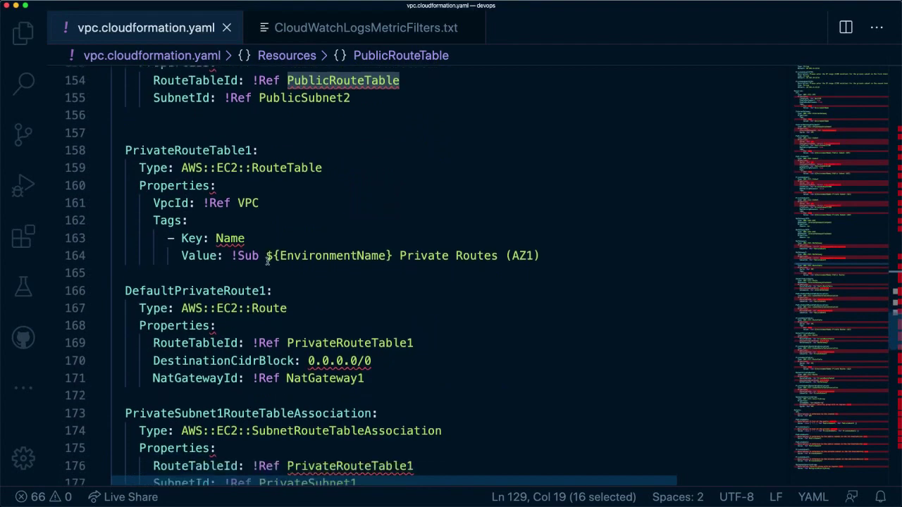
{"action": "scroll", "coordinate": [268, 261], "scroll_direction": "down", "scroll_amount": 3}
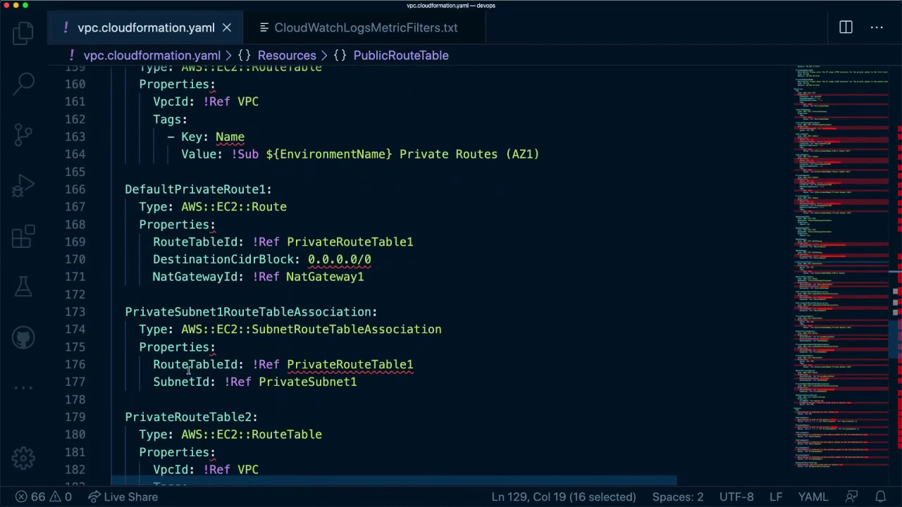
{"action": "scroll", "coordinate": [189, 371], "scroll_direction": "down", "scroll_amount": 10}
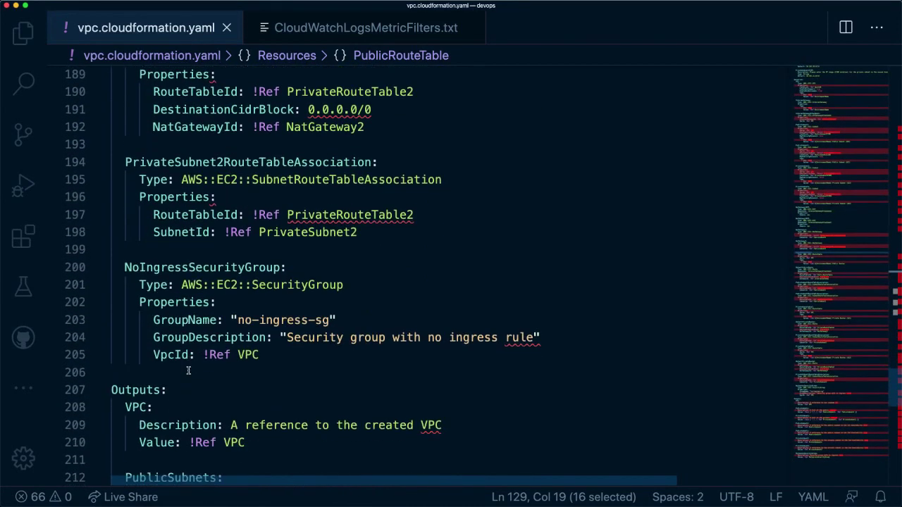
{"action": "scroll", "coordinate": [189, 371], "scroll_direction": "down", "scroll_amount": 3}
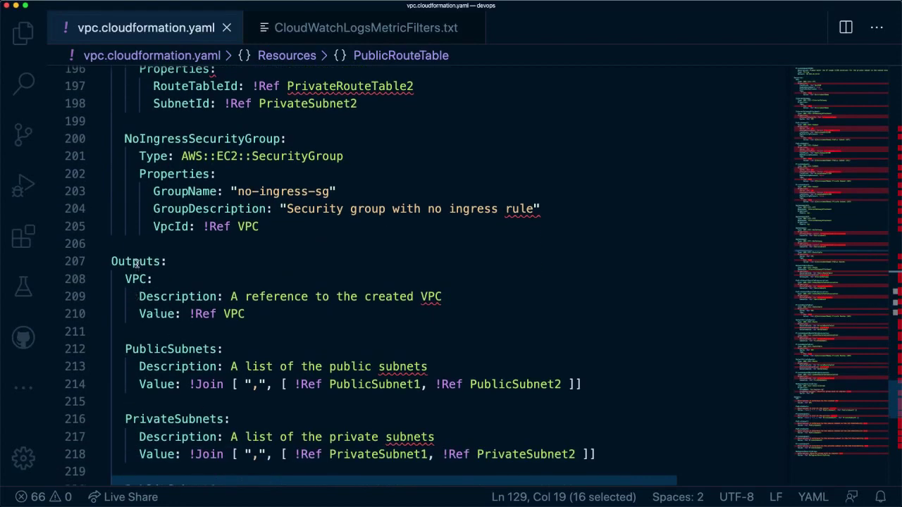
Step: Examine the template's Outputs section through its VPC, subnet and security group entries, then return to the Parameters section
{"action": "double_click", "coordinate": [136, 263]}
{"action": "scroll", "coordinate": [169, 305], "scroll_direction": "down", "scroll_amount": 3}
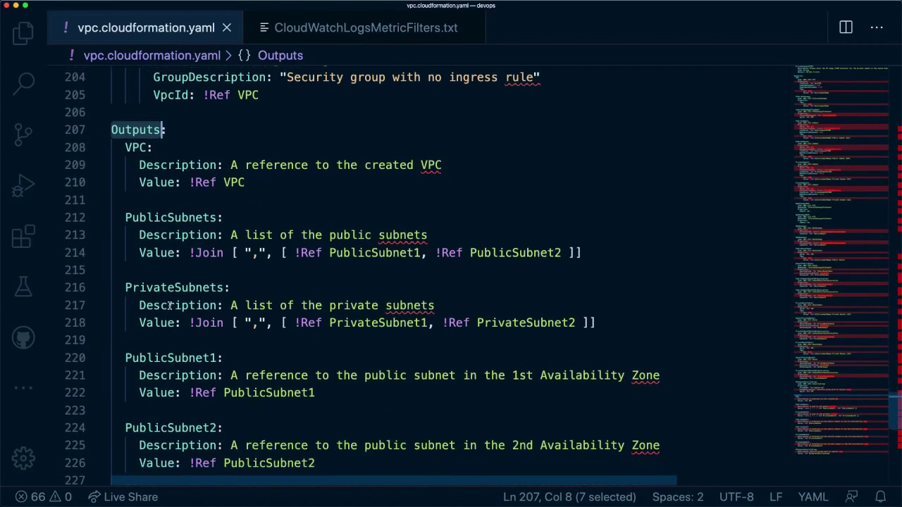
{"action": "scroll", "coordinate": [169, 305], "scroll_direction": "down", "scroll_amount": 5}
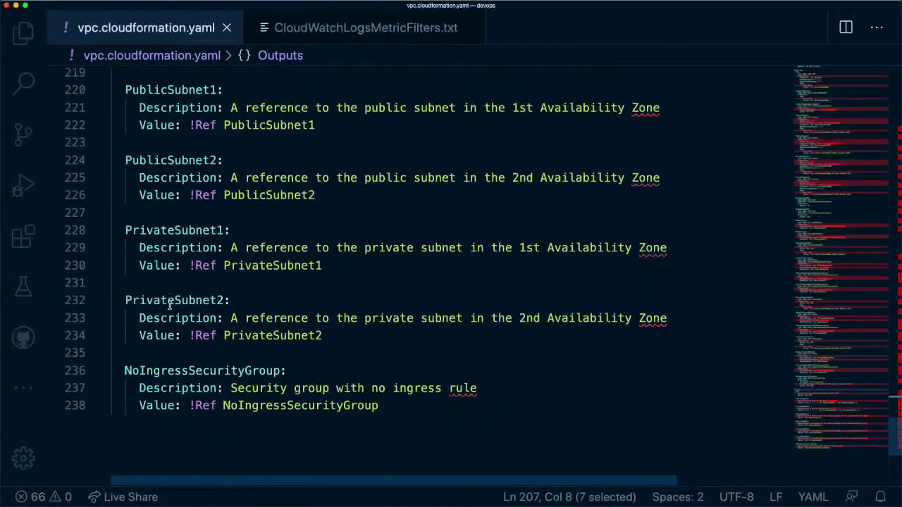
{"action": "left_click_drag", "start_coordinate": [134, 266], "coordinate": [322, 266]}
{"action": "left_click", "coordinate": [358, 305]}
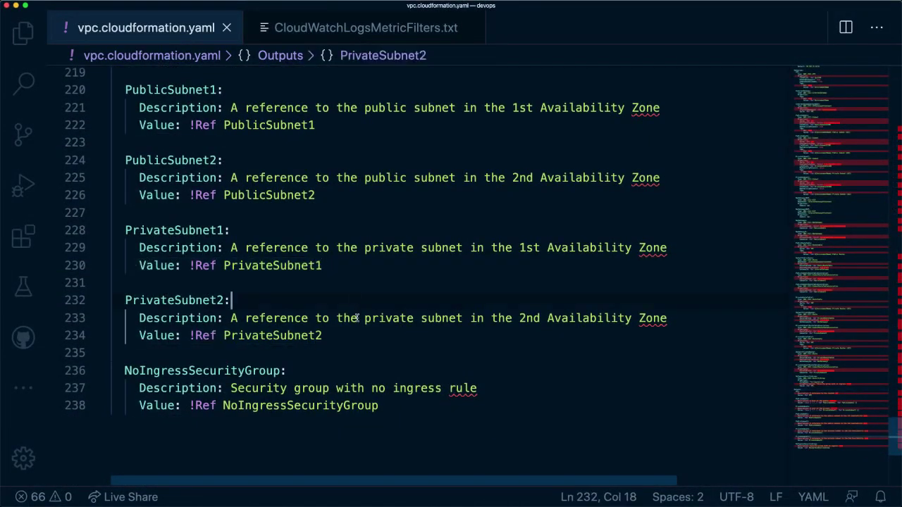
{"action": "scroll", "coordinate": [287, 274], "scroll_direction": "up", "scroll_amount": 10}
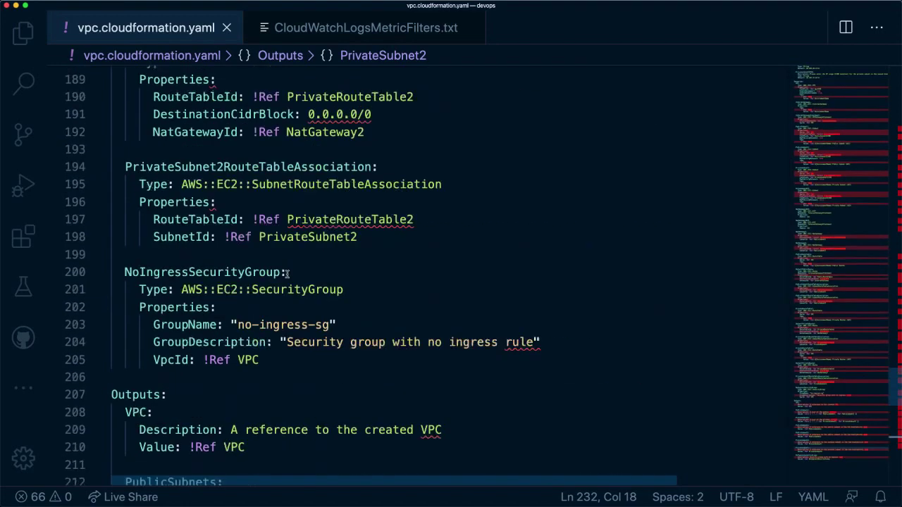
{"action": "scroll", "coordinate": [288, 274], "scroll_direction": "up", "scroll_amount": 20}
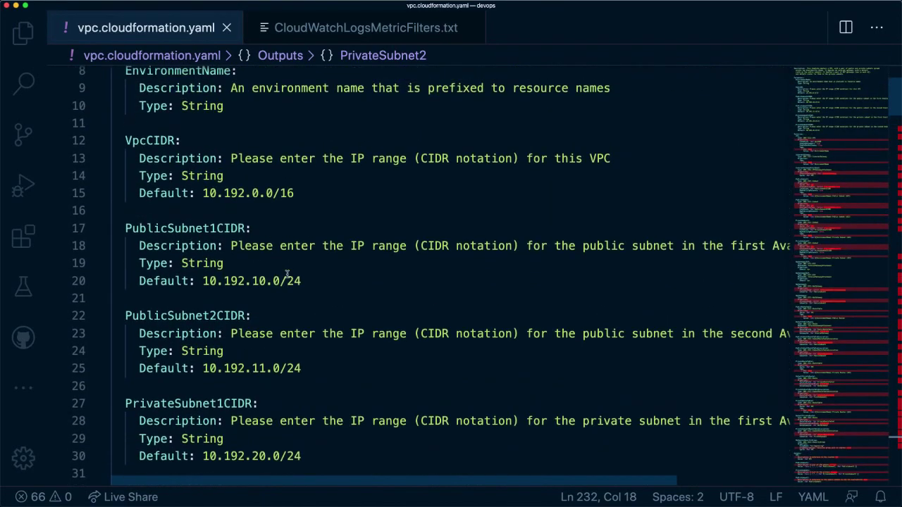
Step: Switch to the AWS console in the browser, open CloudFormation, and start creating a stack with new resources (standard)
{"action": "key", "text": "super+Tab"}
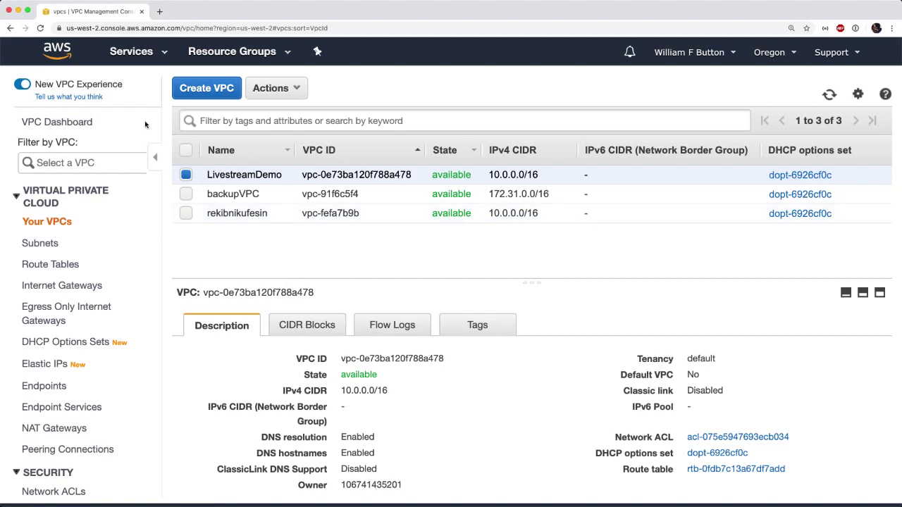
{"action": "left_click", "coordinate": [124, 54]}
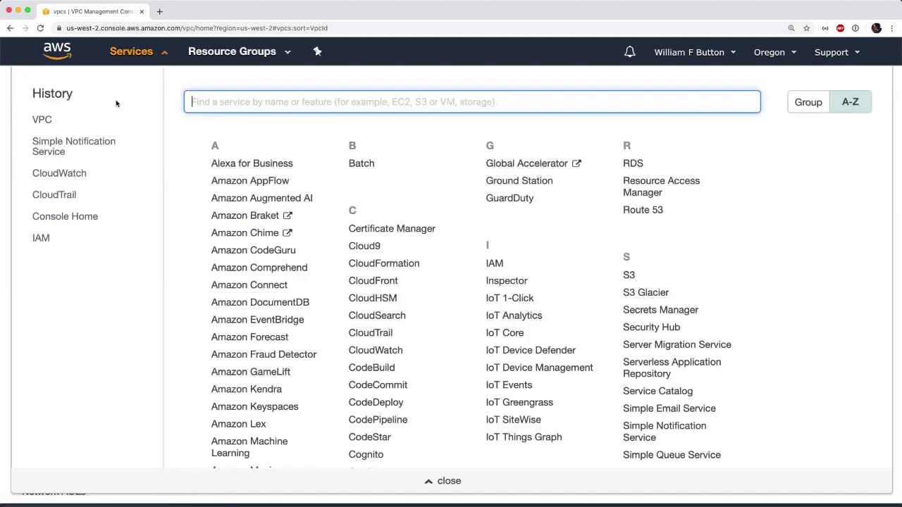
{"action": "left_click", "coordinate": [363, 266]}
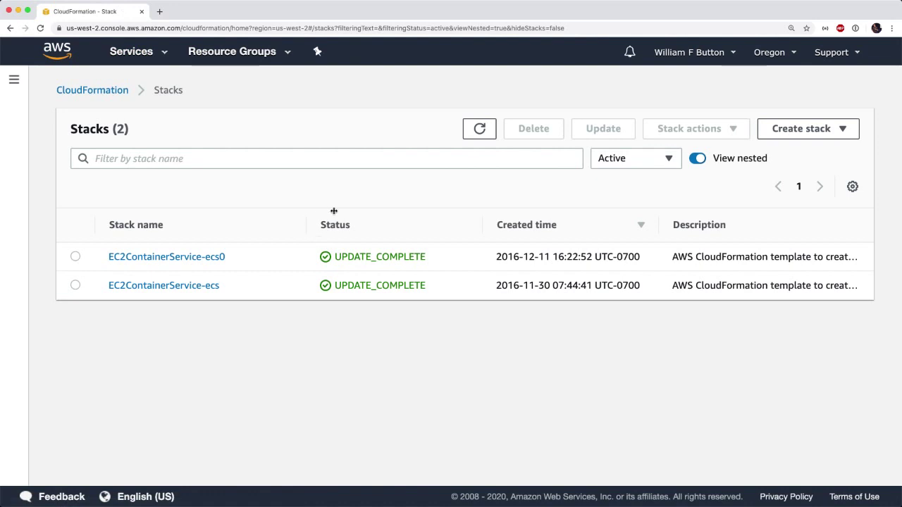
{"action": "left_click", "coordinate": [797, 131]}
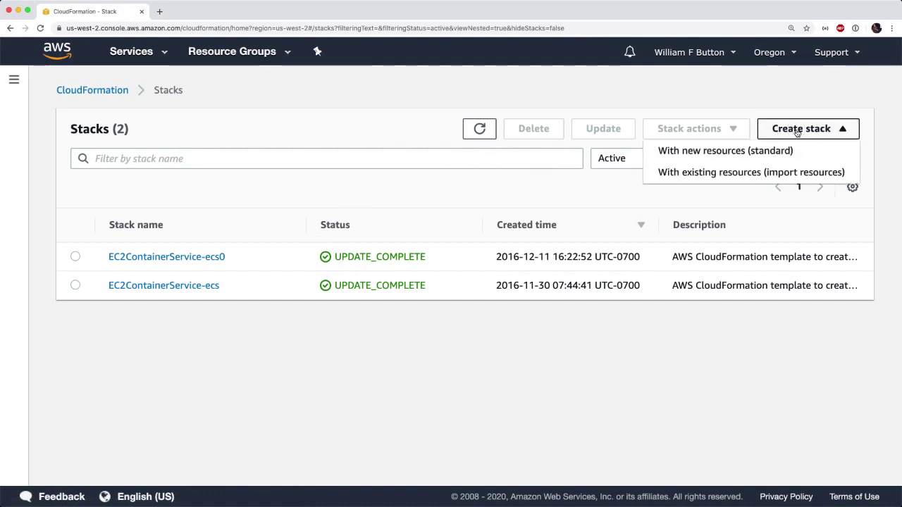
{"action": "left_click", "coordinate": [690, 152]}
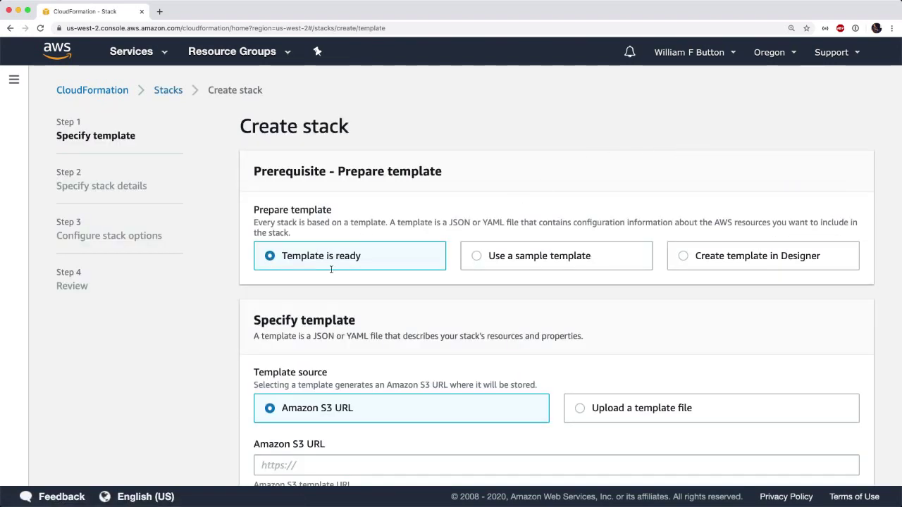
Step: Upload vpc.cloudformation.yaml from the devops folder as the stack's template and continue to the stack details
{"action": "left_click", "coordinate": [581, 409]}
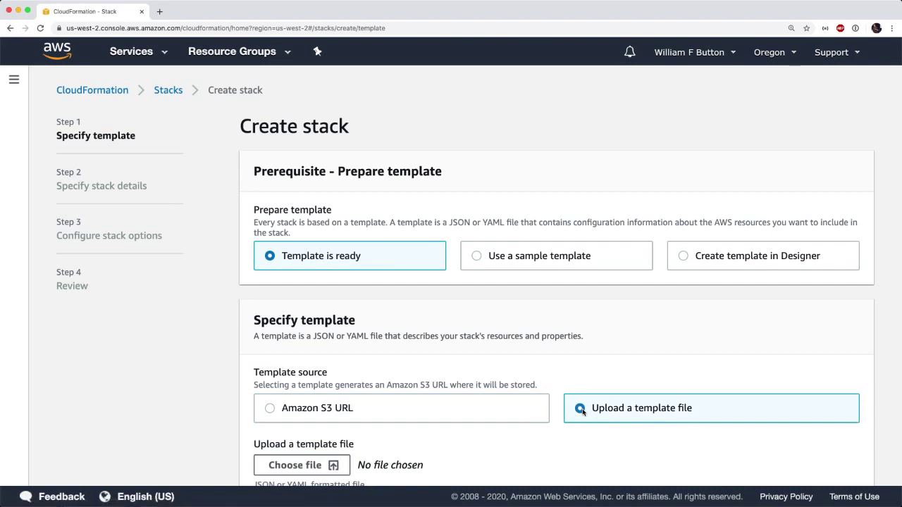
{"action": "scroll", "coordinate": [582, 412], "scroll_direction": "down", "scroll_amount": 3}
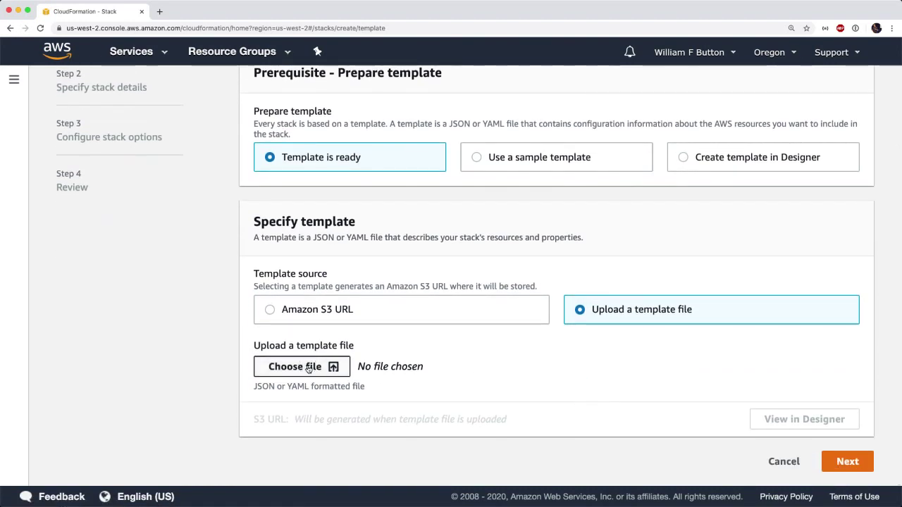
{"action": "left_click", "coordinate": [308, 368]}
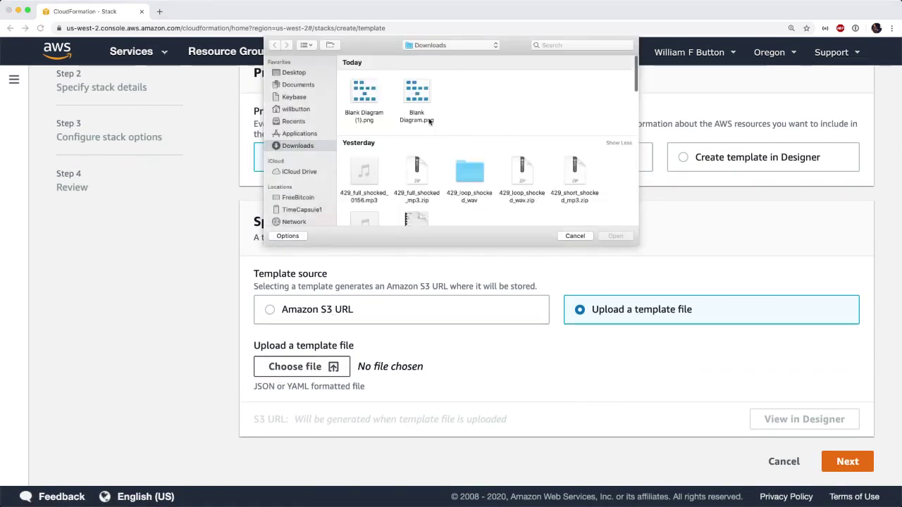
{"action": "left_click", "coordinate": [457, 45]}
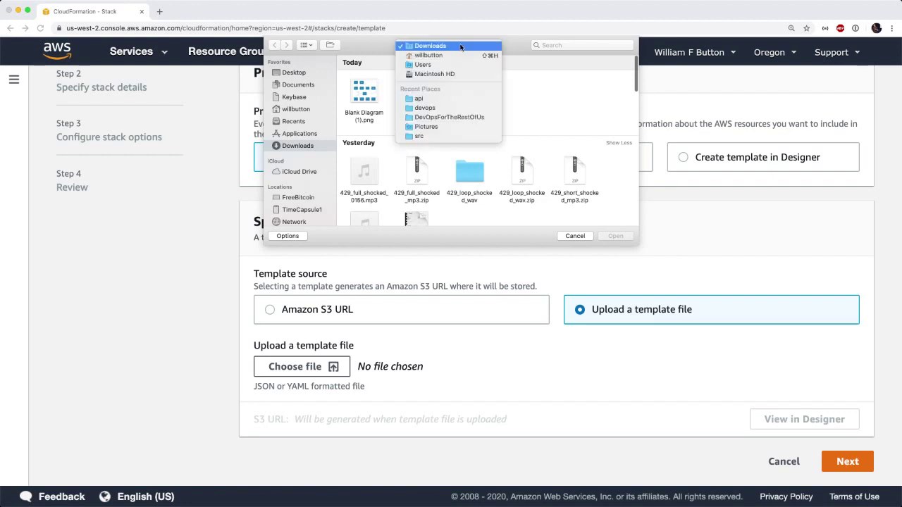
{"action": "left_click", "coordinate": [420, 111]}
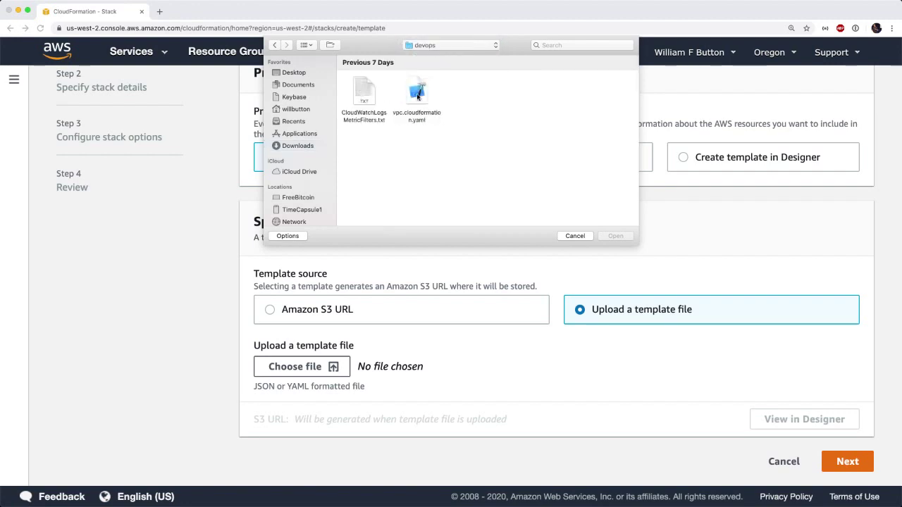
{"action": "double_click", "coordinate": [418, 96]}
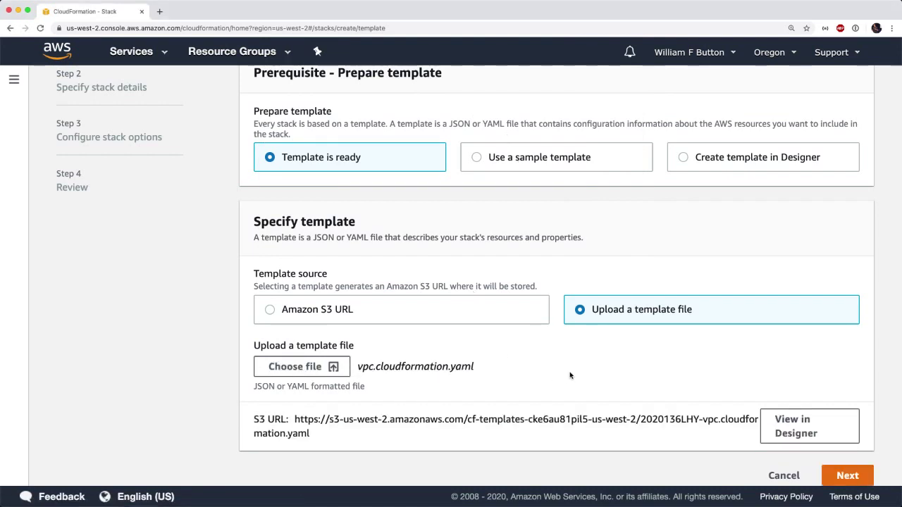
{"action": "scroll", "coordinate": [571, 375], "scroll_direction": "down", "scroll_amount": 1}
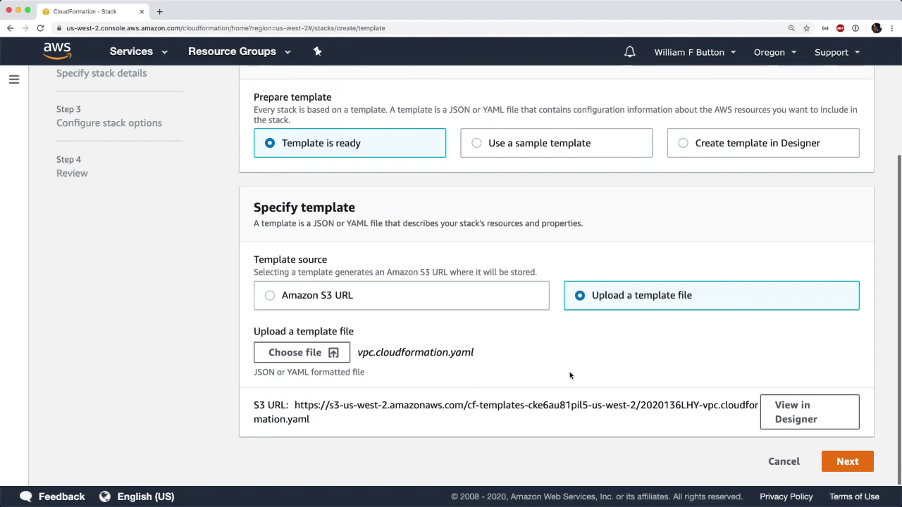
{"action": "left_click", "coordinate": [848, 462]}
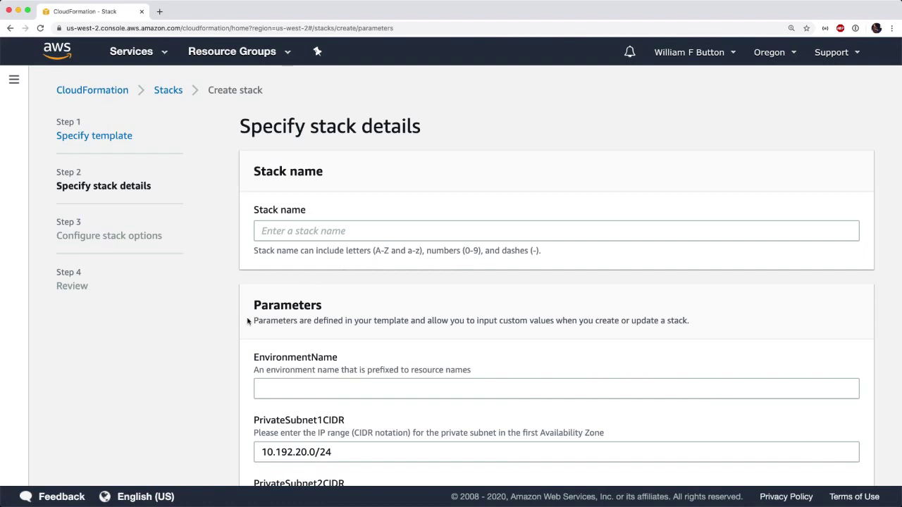
Step: Name the stack Livestream
{"action": "scroll", "coordinate": [248, 321], "scroll_direction": "down", "scroll_amount": 3}
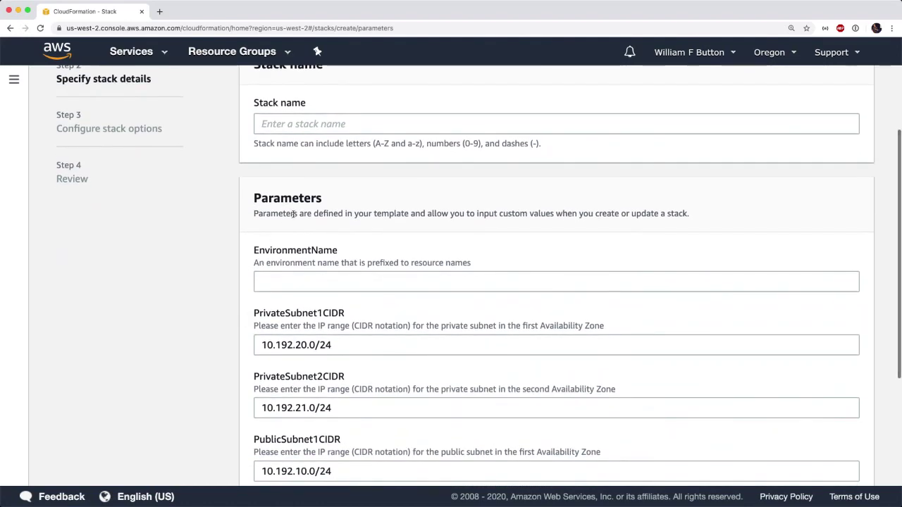
{"action": "scroll", "coordinate": [259, 408], "scroll_direction": "down", "scroll_amount": 1}
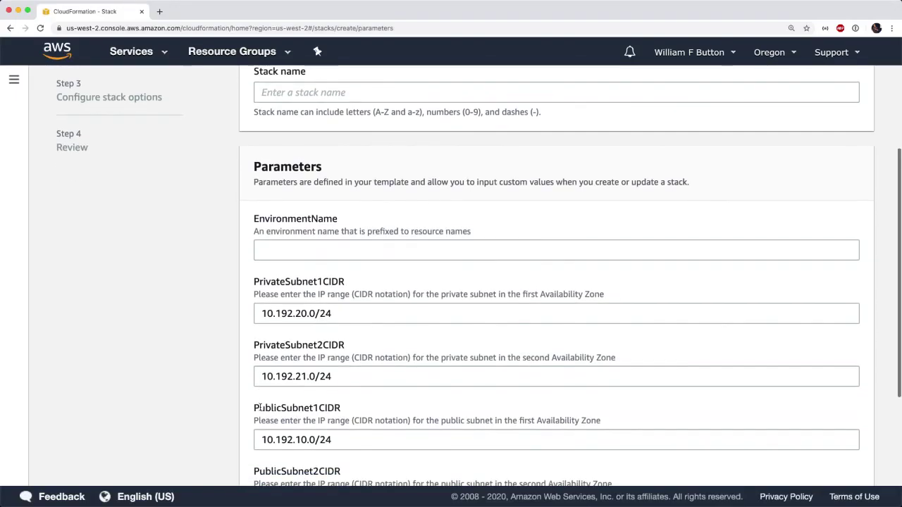
{"action": "scroll", "coordinate": [332, 195], "scroll_direction": "up", "scroll_amount": 1}
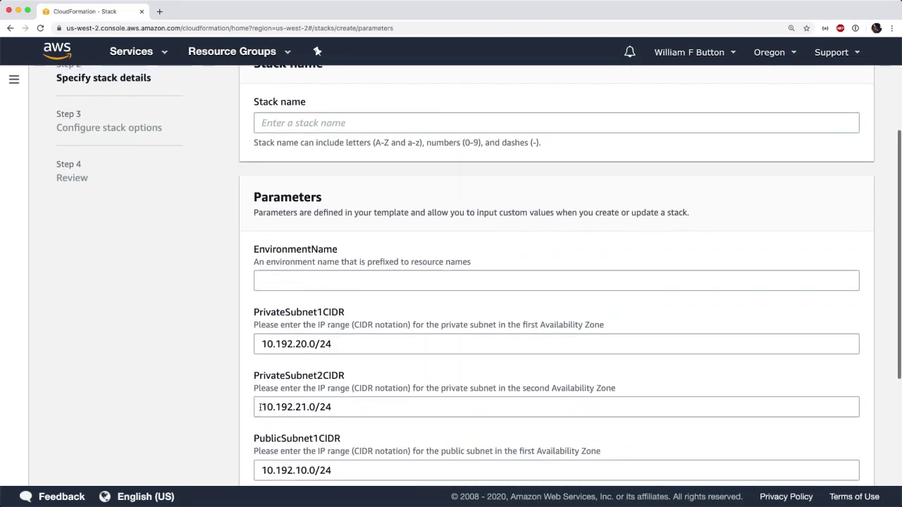
{"action": "left_click", "coordinate": [336, 126]}
{"action": "type", "text": "Liev"}
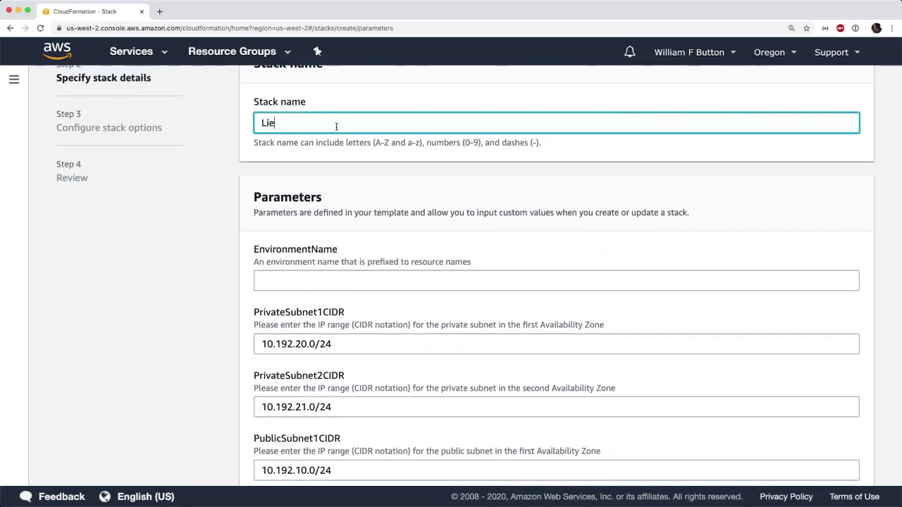
{"action": "key", "text": "BackSpace"}
{"action": "key", "text": "BackSpace"}
{"action": "type", "text": "vestream"}
Step: Set the EnvironmentName parameter to livestream2
{"action": "left_click", "coordinate": [322, 279]}
{"action": "scroll", "coordinate": [303, 261], "scroll_direction": "down", "scroll_amount": 3}
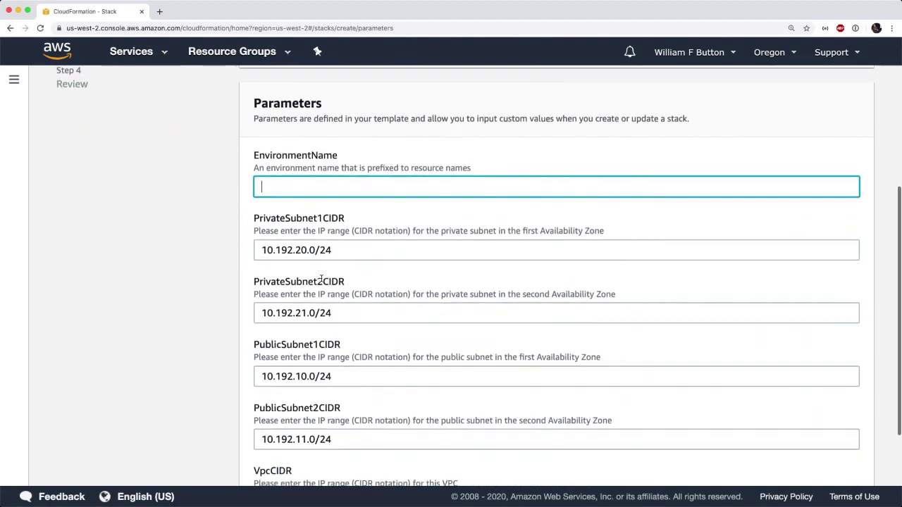
{"action": "type", "text": "dev"}
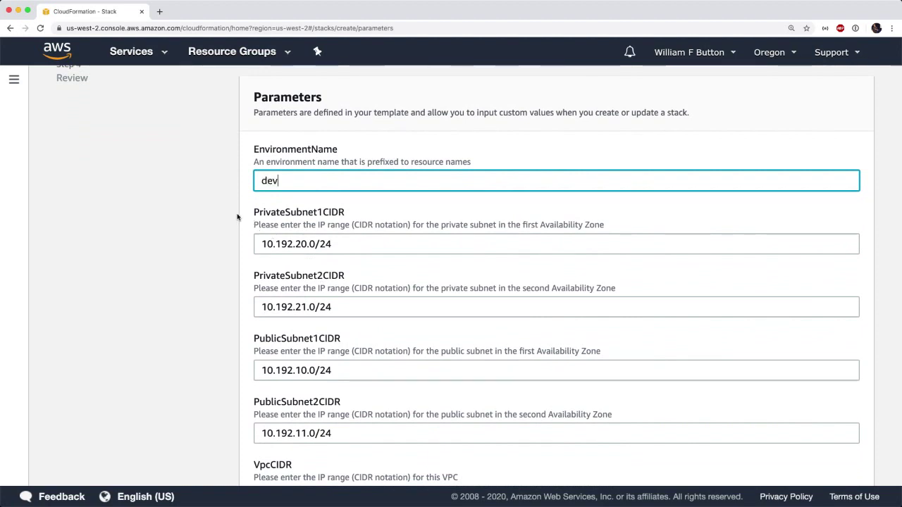
{"action": "scroll", "coordinate": [238, 197], "scroll_direction": "down", "scroll_amount": 1}
{"action": "scroll", "coordinate": [238, 197], "scroll_direction": "down", "scroll_amount": 1}
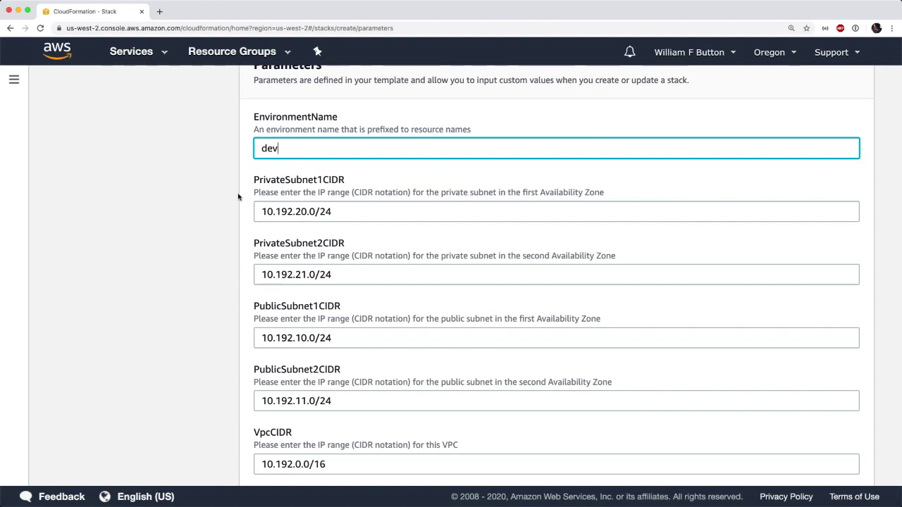
{"action": "key", "text": "BackSpace"}
{"action": "key", "text": "BackSpace"}
{"action": "key", "text": "BackSpace"}
{"action": "type", "text": "livestream"}
Step: Go through the private and public subnet CIDR parameters, keep their default ranges, and continue to the stack options
{"action": "left_click", "coordinate": [348, 217]}
{"action": "left_click", "coordinate": [345, 276]}
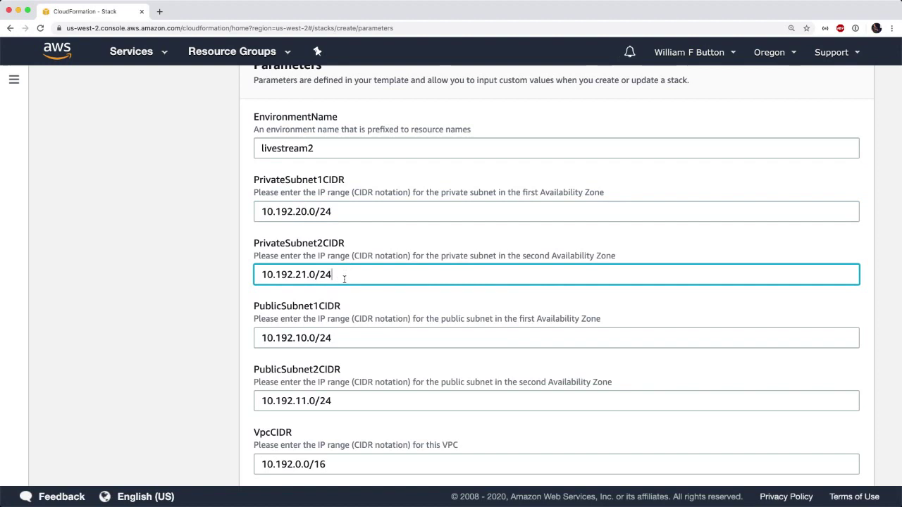
{"action": "left_click", "coordinate": [336, 339]}
{"action": "left_click", "coordinate": [342, 403]}
{"action": "scroll", "coordinate": [343, 407], "scroll_direction": "down", "scroll_amount": 2}
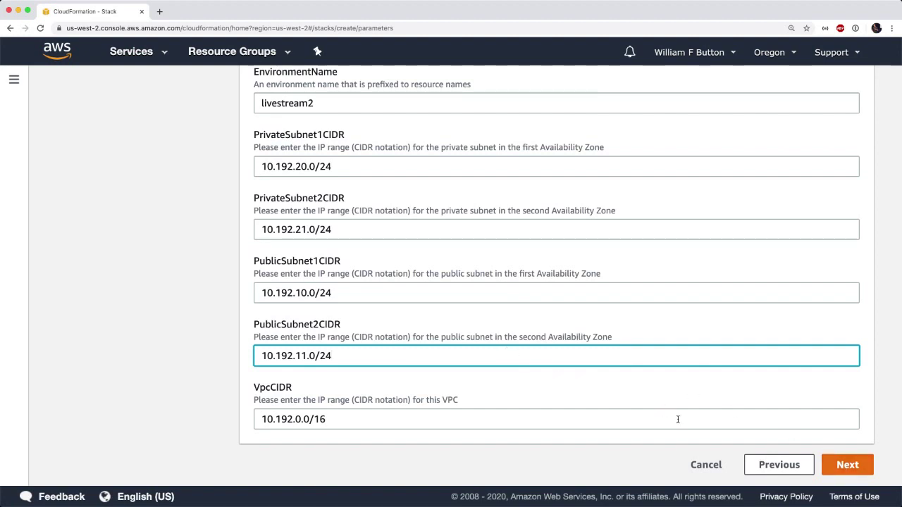
{"action": "left_click", "coordinate": [828, 461]}
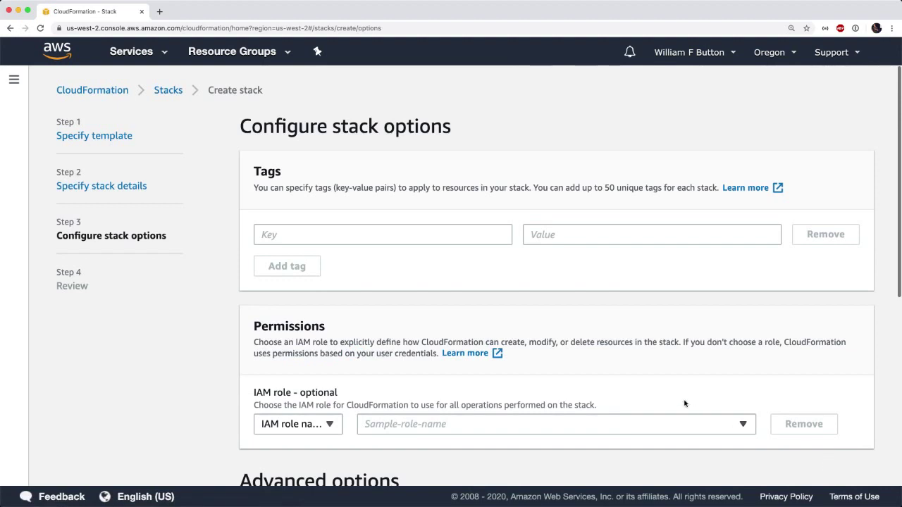
Step: Fill in the first stack tag with the key Name and the value livestream2-vpc
{"action": "left_click", "coordinate": [406, 234]}
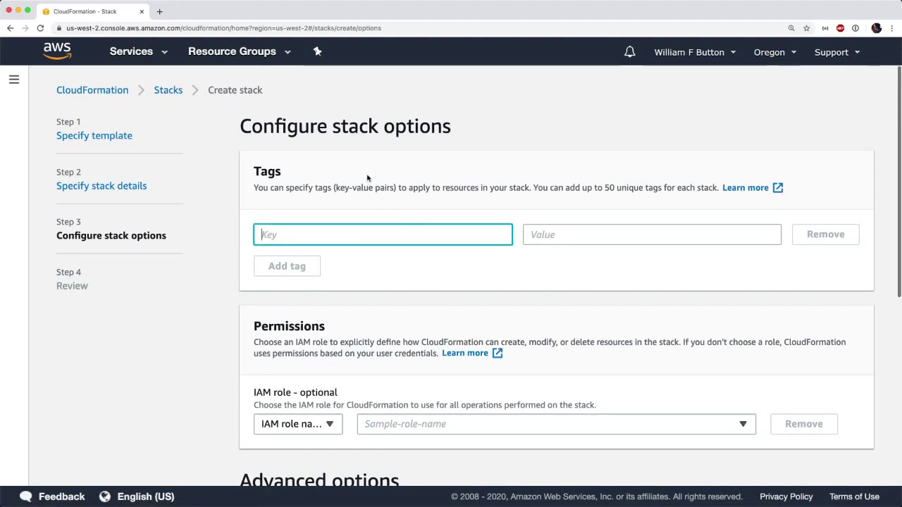
{"action": "type", "text": "Na"}
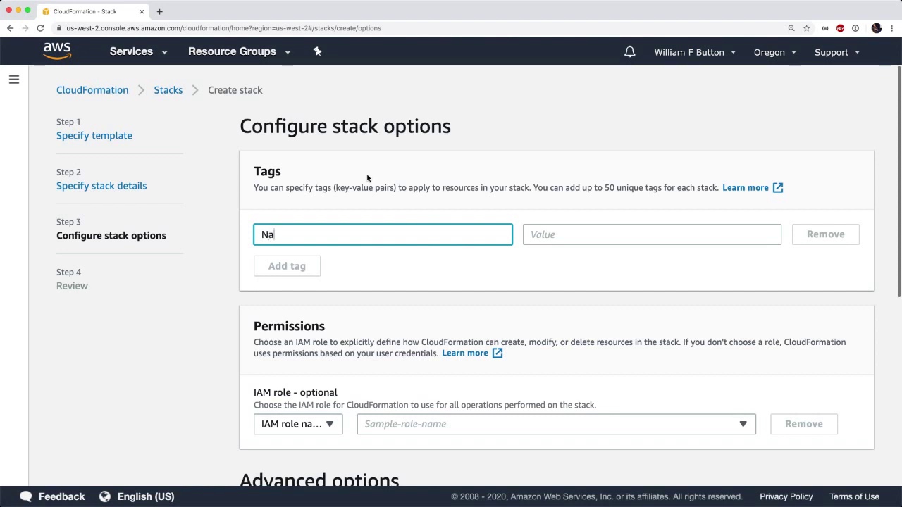
{"action": "type", "text": "me"}
{"action": "key", "text": "Tab"}
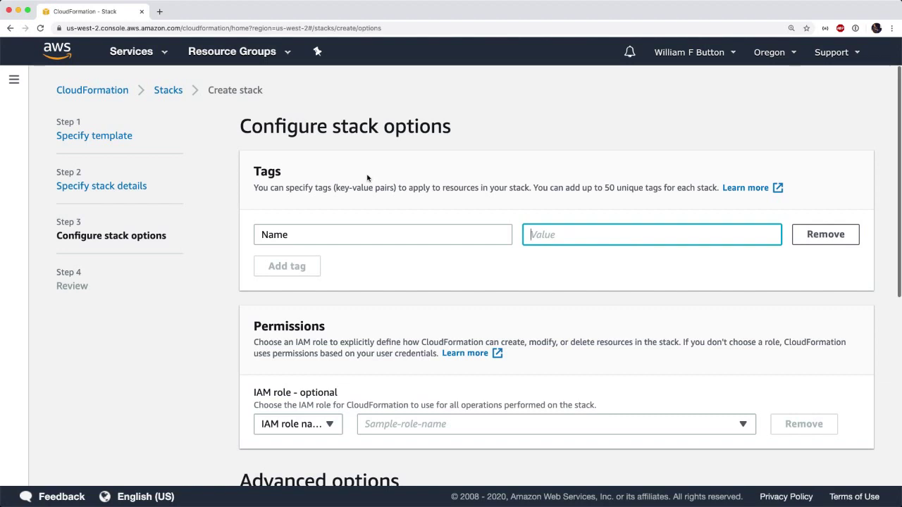
{"action": "type", "text": "livestreamw2"}
{"action": "key", "text": "BackSpace"}
{"action": "type", "text": "2-vpc"}
Step: Add a second stack tag with the key Service and the value VPC
{"action": "left_click", "coordinate": [264, 268]}
{"action": "left_click", "coordinate": [265, 267]}
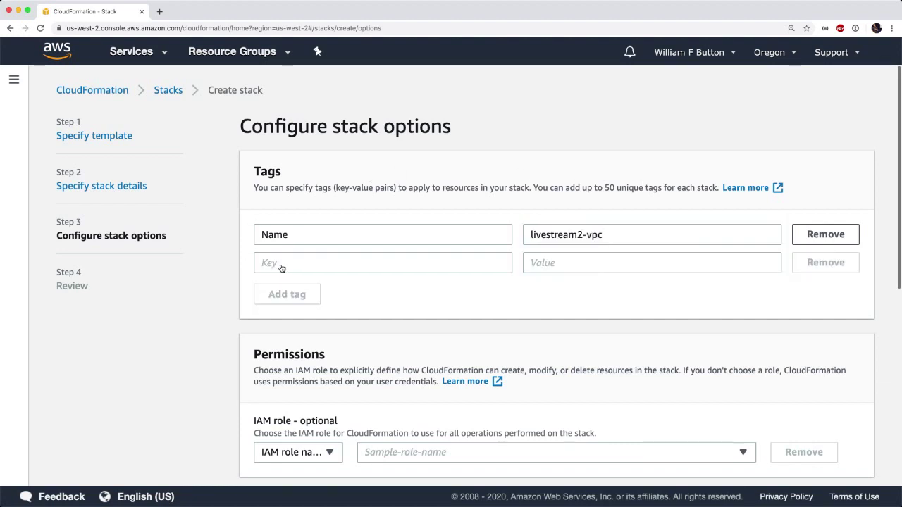
{"action": "left_click", "coordinate": [278, 261]}
{"action": "type", "text": "Service"}
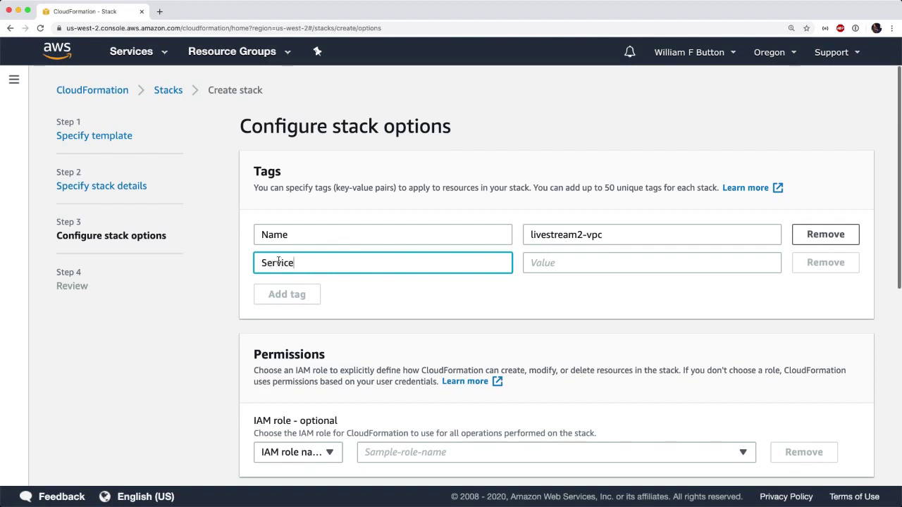
{"action": "key", "text": "Tab"}
{"action": "type", "text": "VPC"}
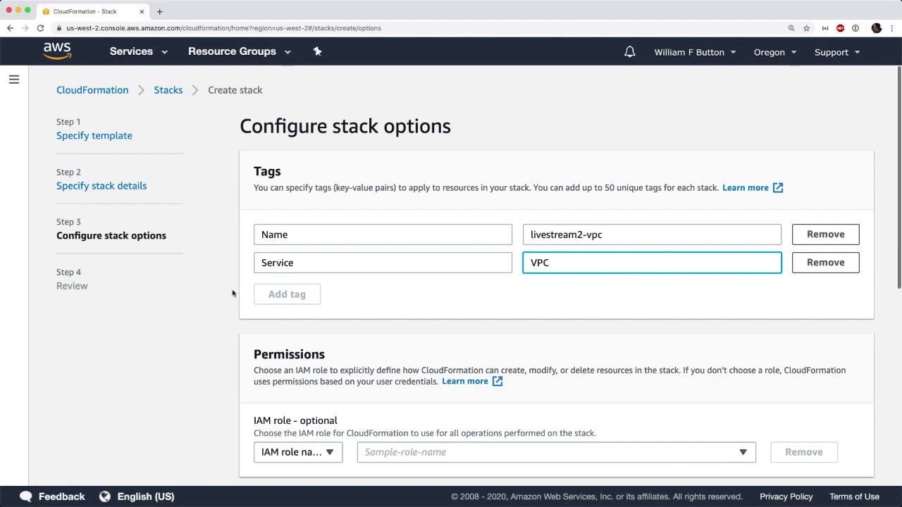
Step: Add a third stack tag with the key Environment and the value dev
{"action": "left_click", "coordinate": [270, 295]}
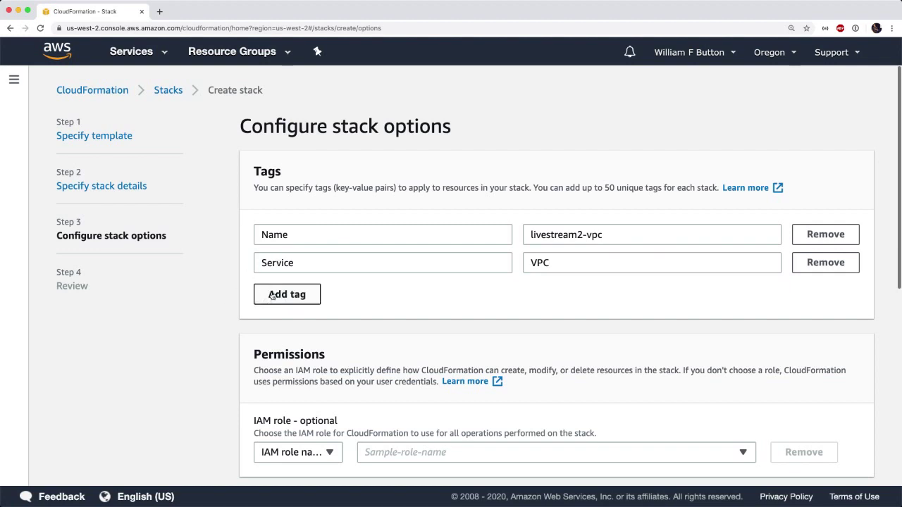
{"action": "left_click", "coordinate": [270, 291]}
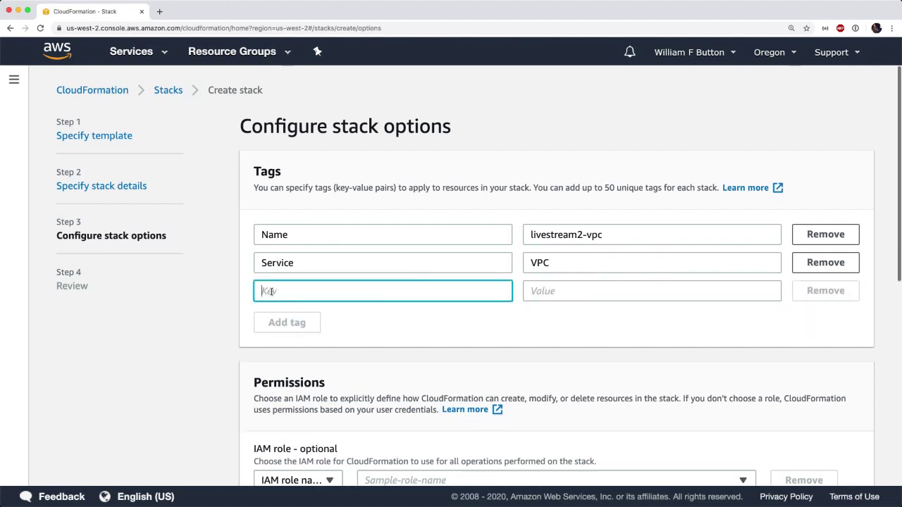
{"action": "type", "text": "Environment"}
{"action": "key", "text": "Tab"}
{"action": "type", "text": "de"}
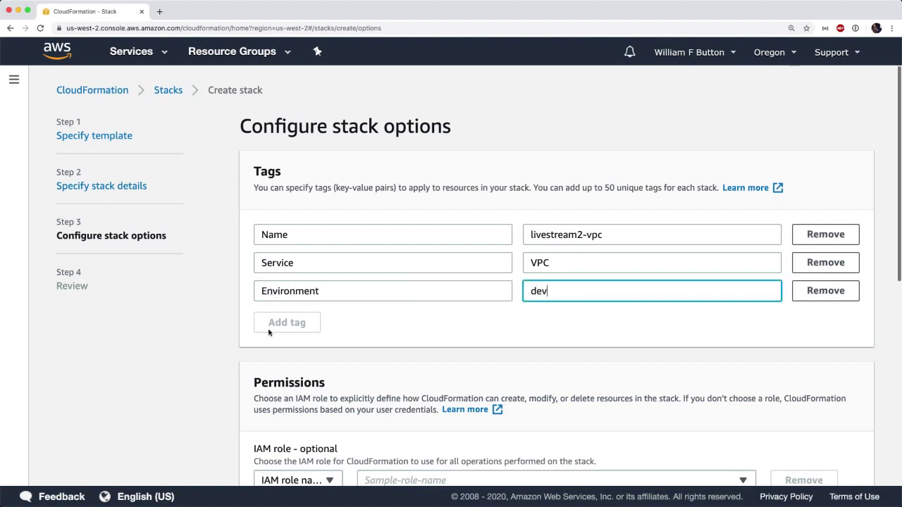
Step: Add a fourth stack tag with the key Role and the value networking
{"action": "left_click", "coordinate": [271, 326]}
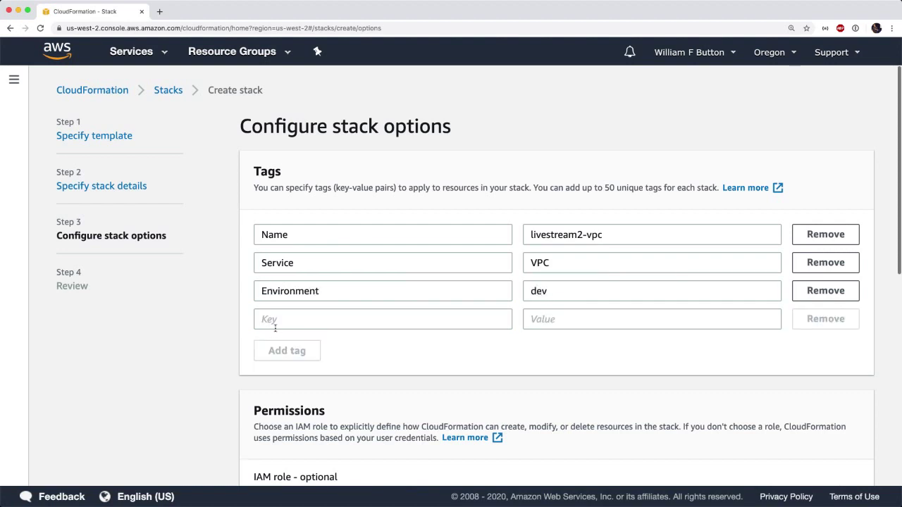
{"action": "left_click", "coordinate": [279, 326]}
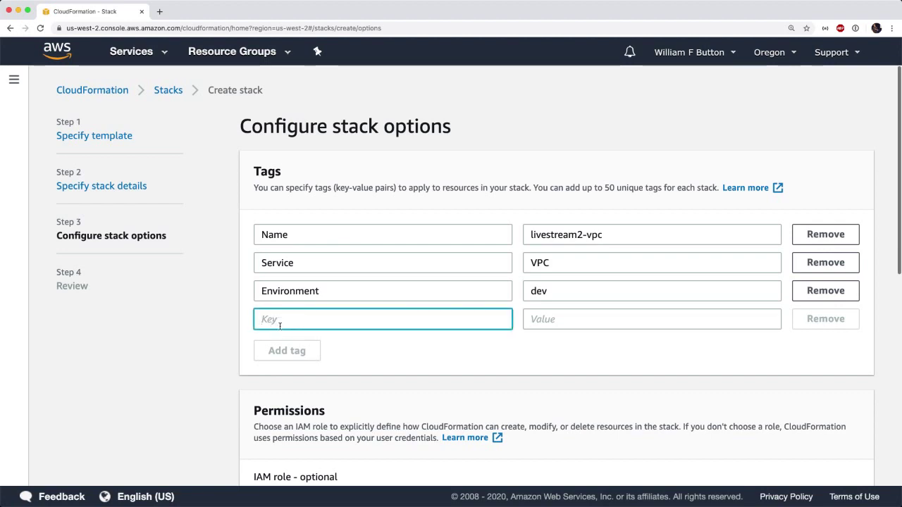
{"action": "type", "text": "Role"}
{"action": "key", "text": "Tab"}
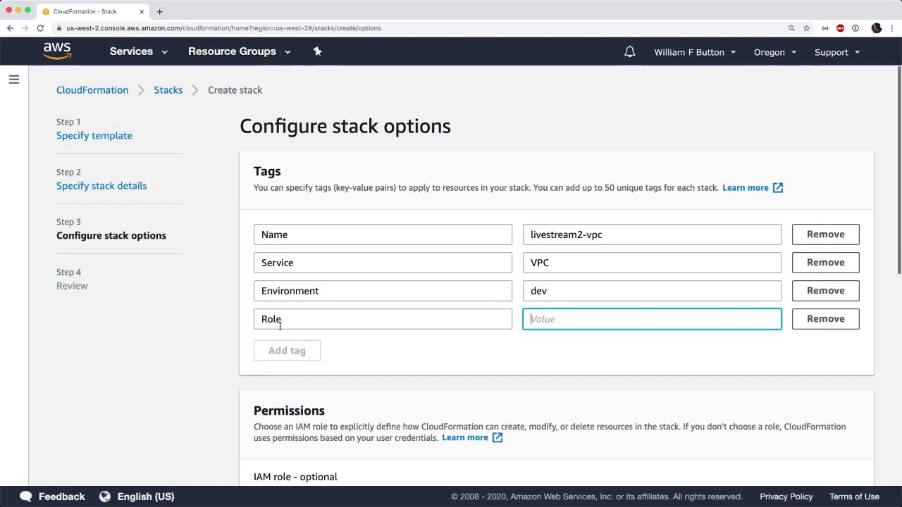
{"action": "type", "text": "networkin"}
{"action": "type", "text": "g"}
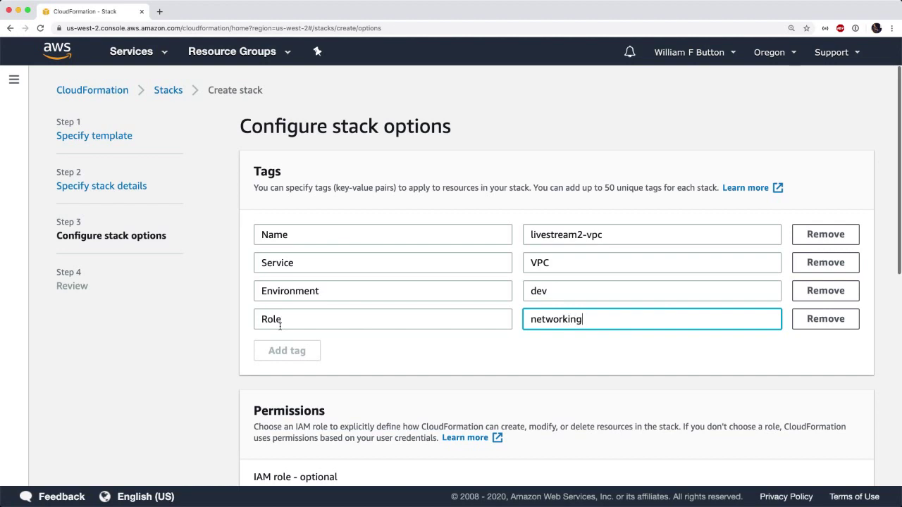
Step: Add a fifth stack tag with the key Team and the value devops
{"action": "left_click", "coordinate": [280, 350]}
{"action": "left_click", "coordinate": [280, 350]}
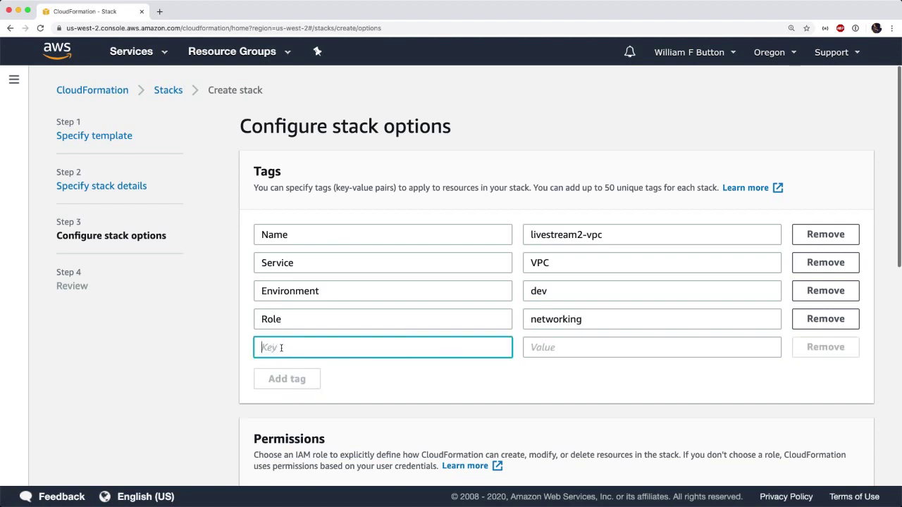
{"action": "type", "text": "Team"}
{"action": "key", "text": "Tab"}
{"action": "type", "text": "devops"}
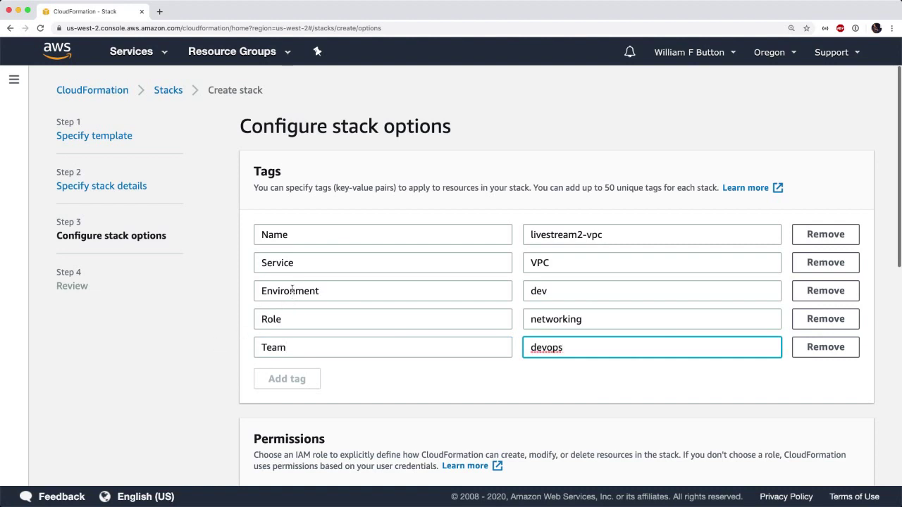
Step: Review the keys and values of the stack tags Name, Service, Environment, Role and Team
{"action": "double_click", "coordinate": [278, 238]}
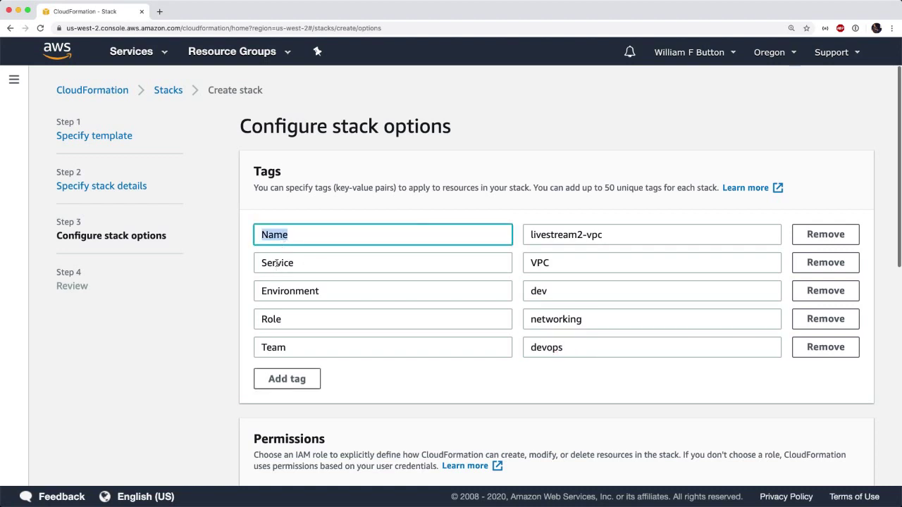
{"action": "double_click", "coordinate": [275, 264]}
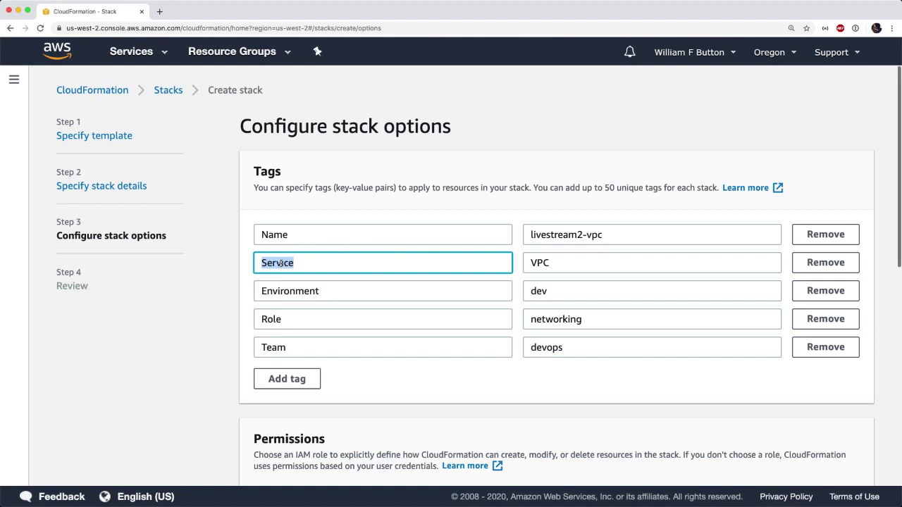
{"action": "left_click", "coordinate": [537, 265]}
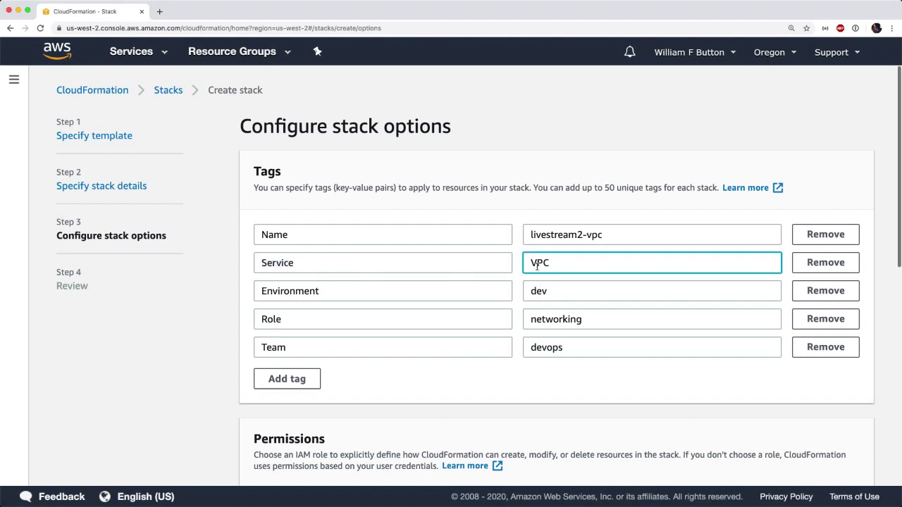
{"action": "double_click", "coordinate": [537, 265]}
{"action": "double_click", "coordinate": [300, 290]}
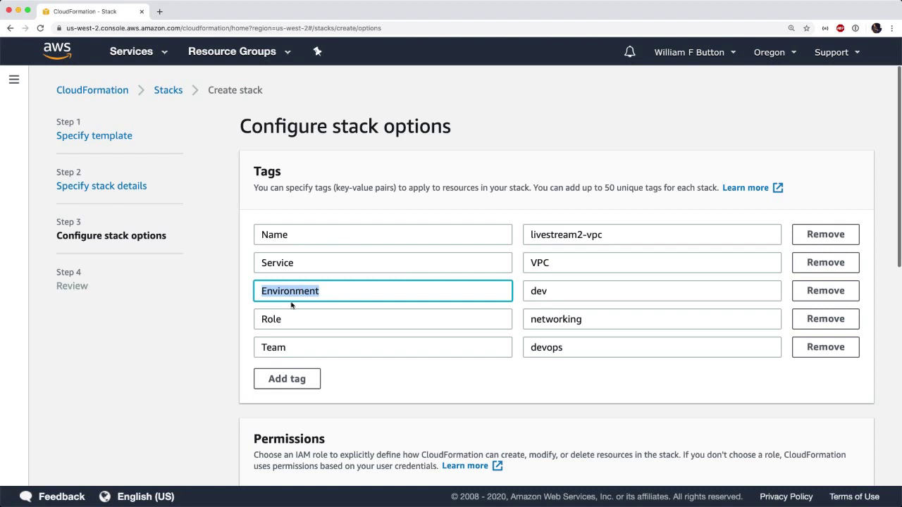
{"action": "double_click", "coordinate": [269, 318]}
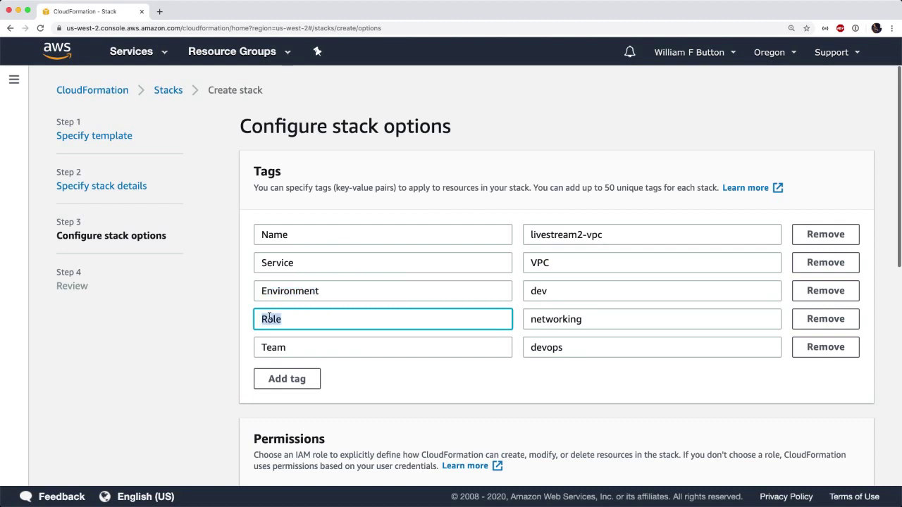
{"action": "double_click", "coordinate": [272, 264]}
{"action": "double_click", "coordinate": [268, 319]}
{"action": "left_click", "coordinate": [269, 348]}
{"action": "double_click", "coordinate": [269, 347]}
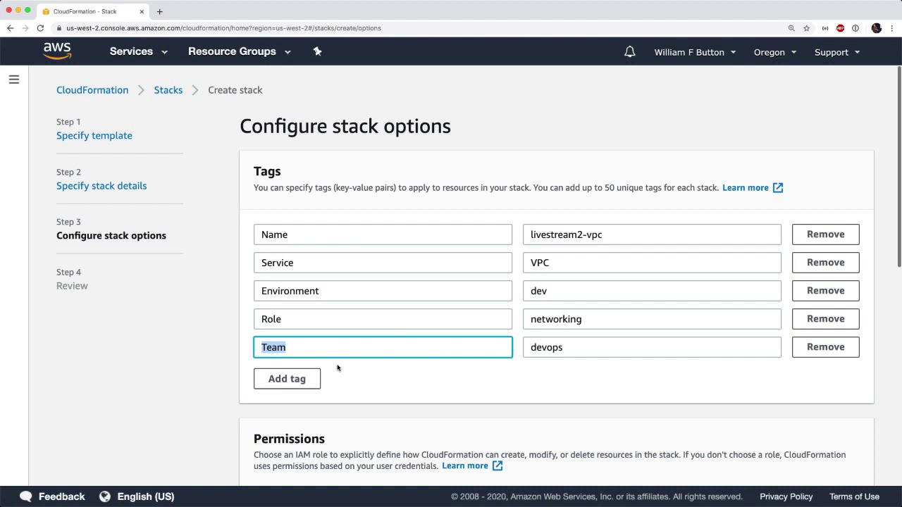
{"action": "left_click", "coordinate": [266, 235]}
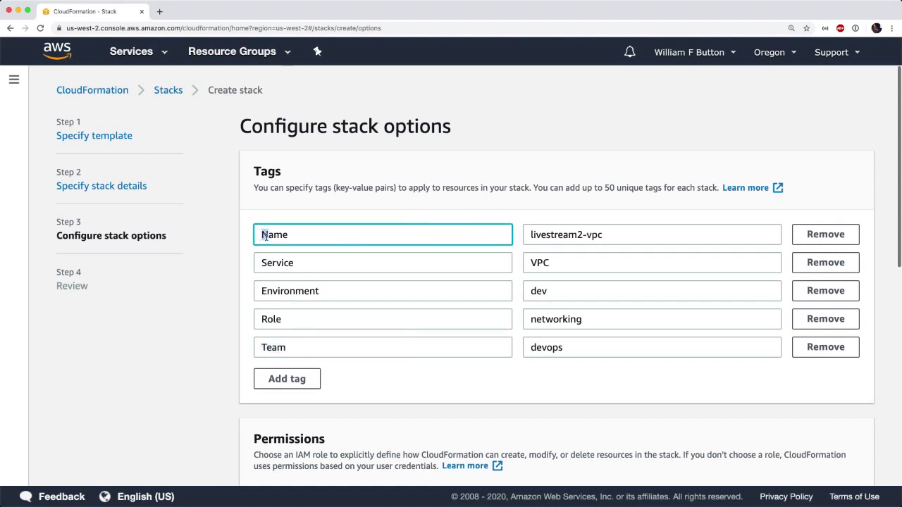
{"action": "left_click", "coordinate": [264, 261]}
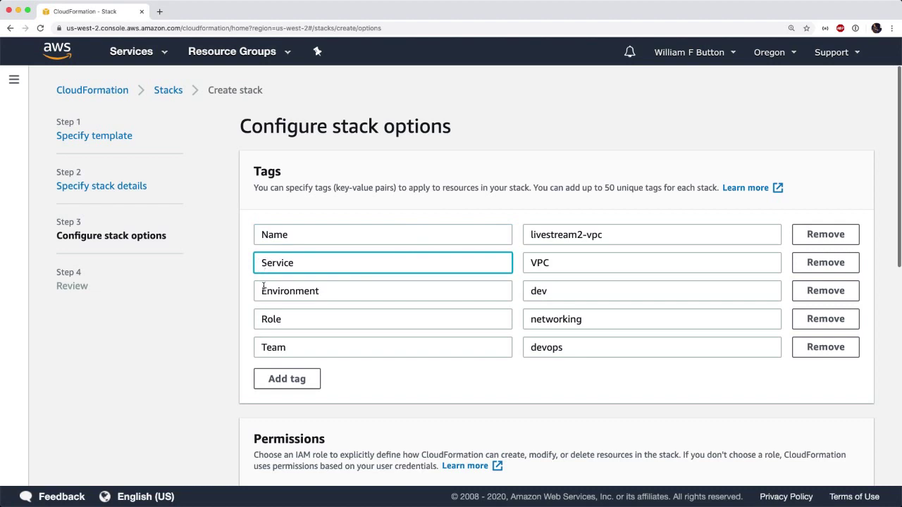
{"action": "left_click", "coordinate": [263, 287]}
{"action": "left_click", "coordinate": [266, 317]}
{"action": "left_click", "coordinate": [264, 344]}
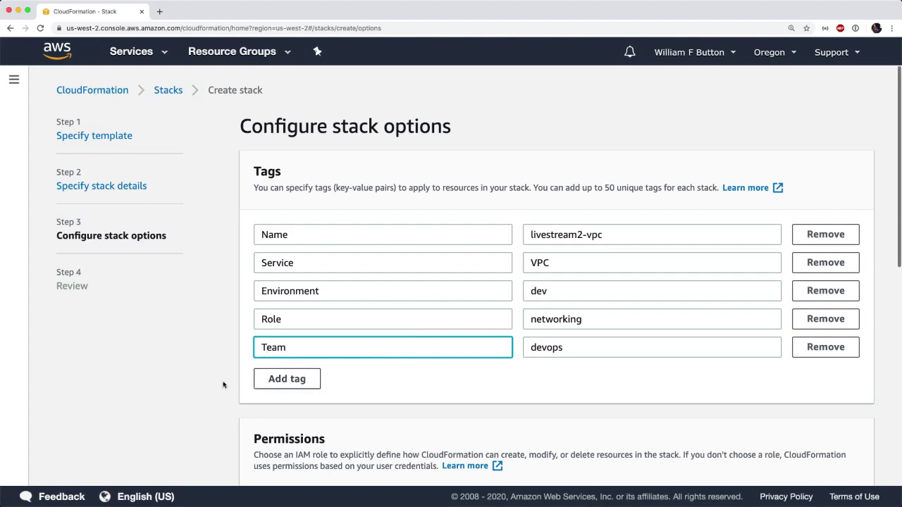
Step: Keep the default permissions and advanced options for the stack and proceed to the review stage
{"action": "scroll", "coordinate": [222, 385], "scroll_direction": "down", "scroll_amount": 5}
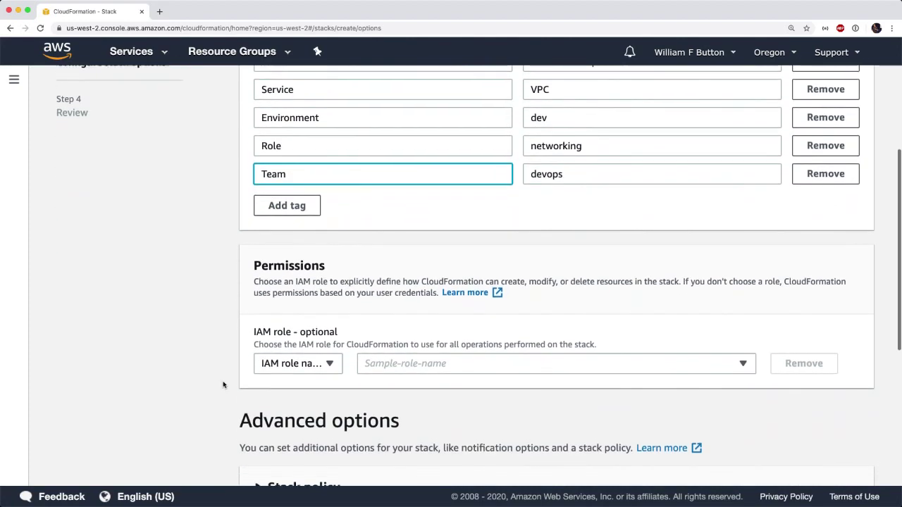
{"action": "scroll", "coordinate": [223, 385], "scroll_direction": "down", "scroll_amount": 1}
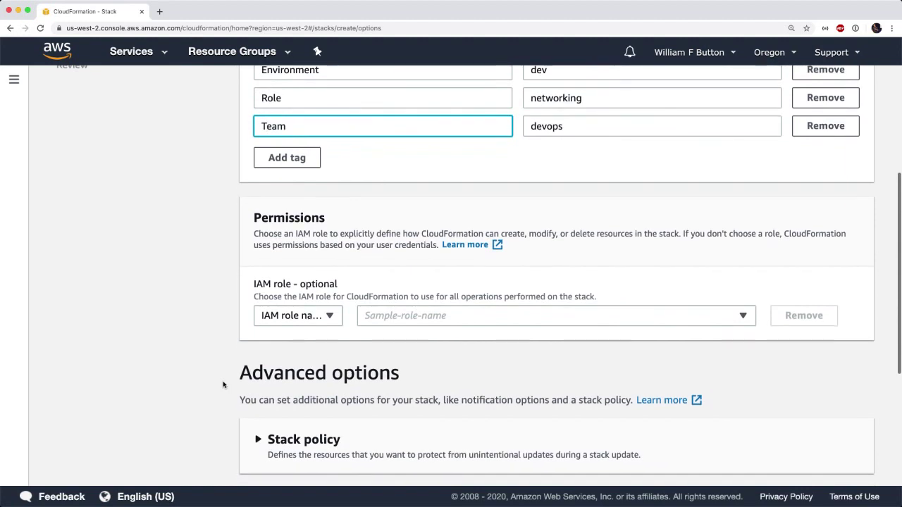
{"action": "scroll", "coordinate": [222, 385], "scroll_direction": "down", "scroll_amount": 1}
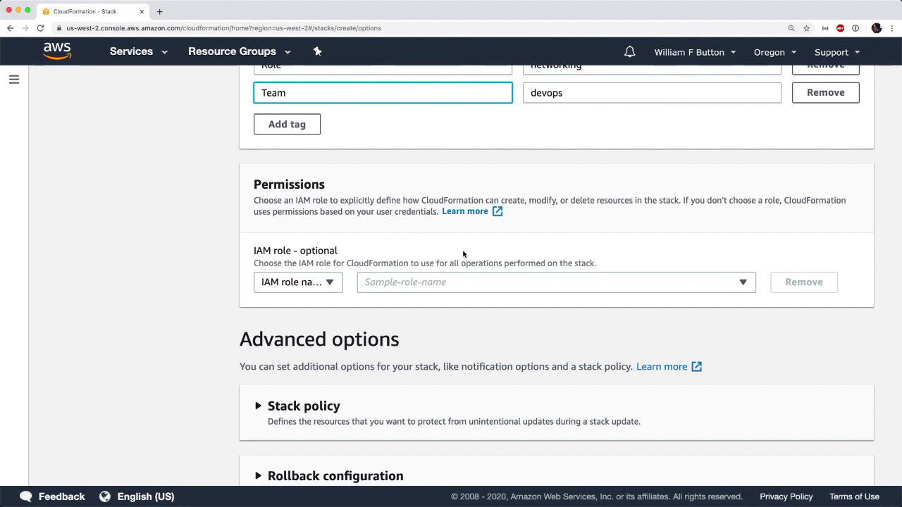
{"action": "scroll", "coordinate": [548, 324], "scroll_direction": "down", "scroll_amount": 2}
{"action": "scroll", "coordinate": [548, 325], "scroll_direction": "down", "scroll_amount": 4}
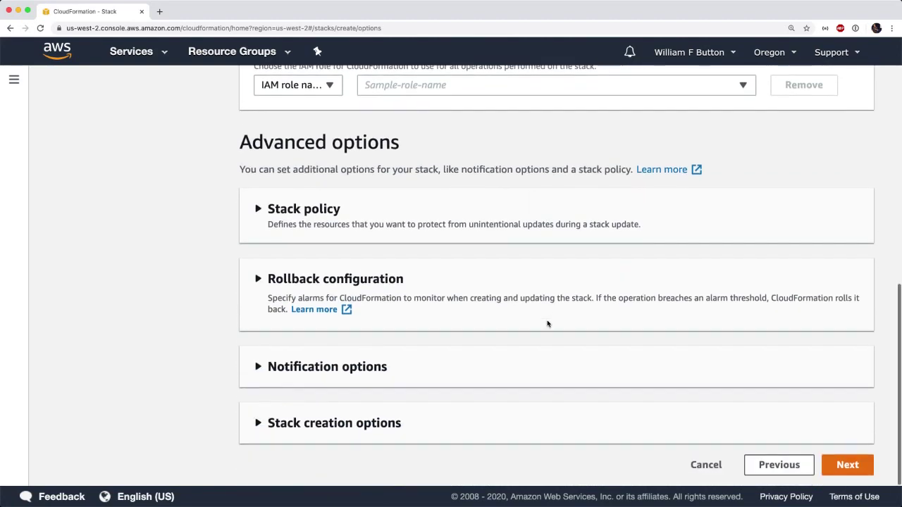
{"action": "left_click", "coordinate": [838, 467]}
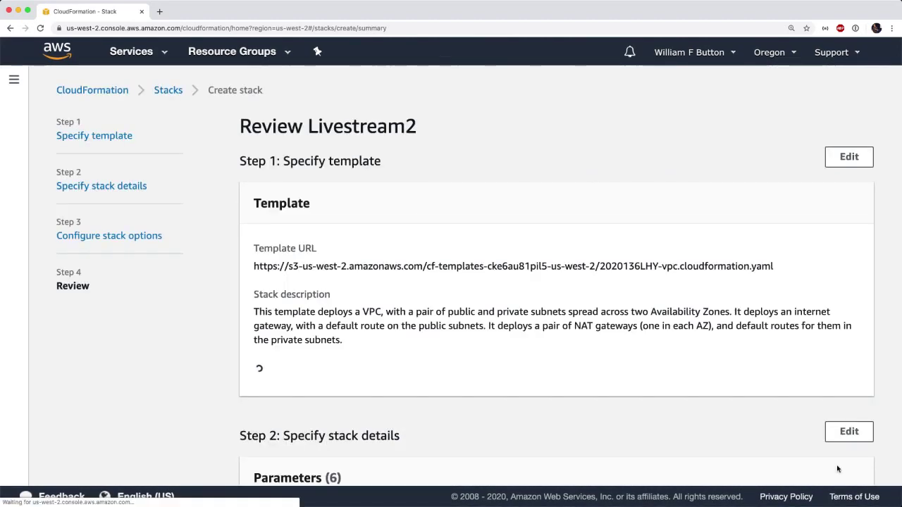
Step: Go through the Livestream2 stack summary and create the stack
{"action": "scroll", "coordinate": [755, 407], "scroll_direction": "down", "scroll_amount": 10}
{"action": "scroll", "coordinate": [775, 406], "scroll_direction": "down", "scroll_amount": 10}
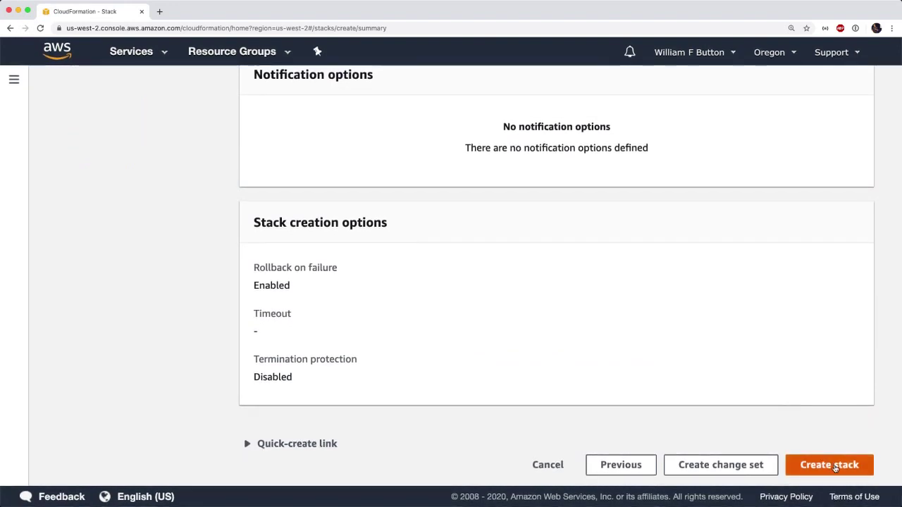
{"action": "left_click", "coordinate": [835, 466]}
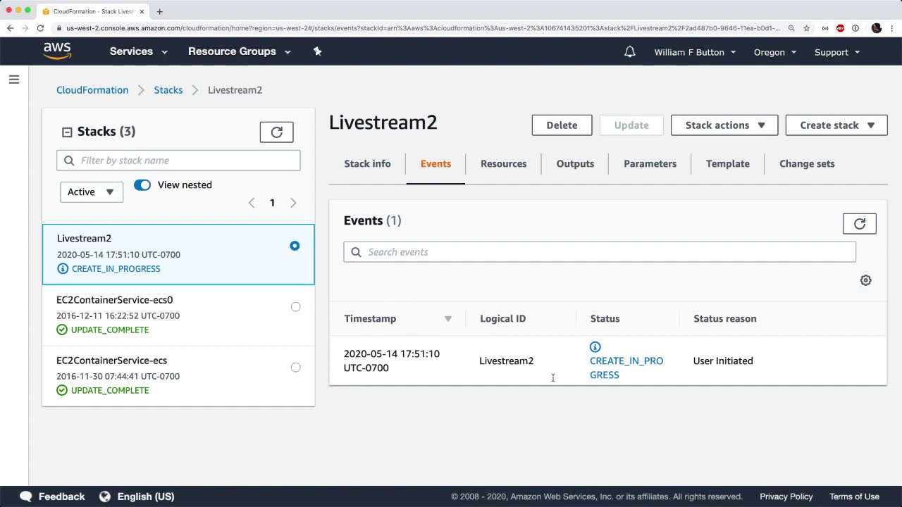
Step: Open the VPC console in a separate browser tab, show its subnets and enlarge the subnet list
{"action": "left_click", "coordinate": [139, 53]}
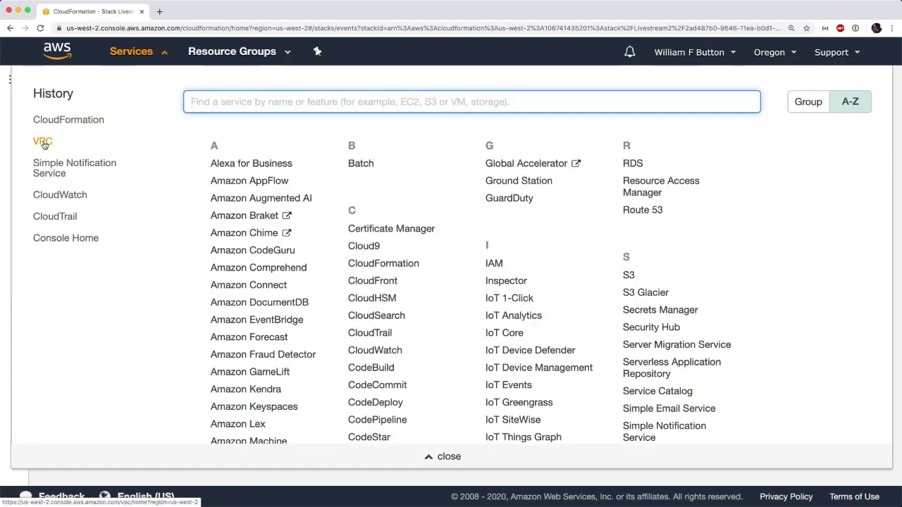
{"action": "left_click", "coordinate": [43, 143], "text": "super"}
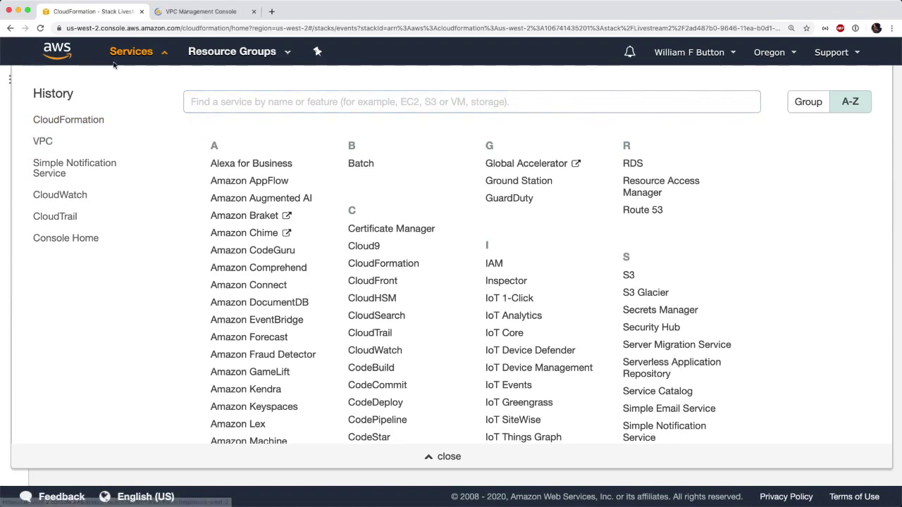
{"action": "left_click", "coordinate": [134, 52]}
{"action": "left_click", "coordinate": [191, 12]}
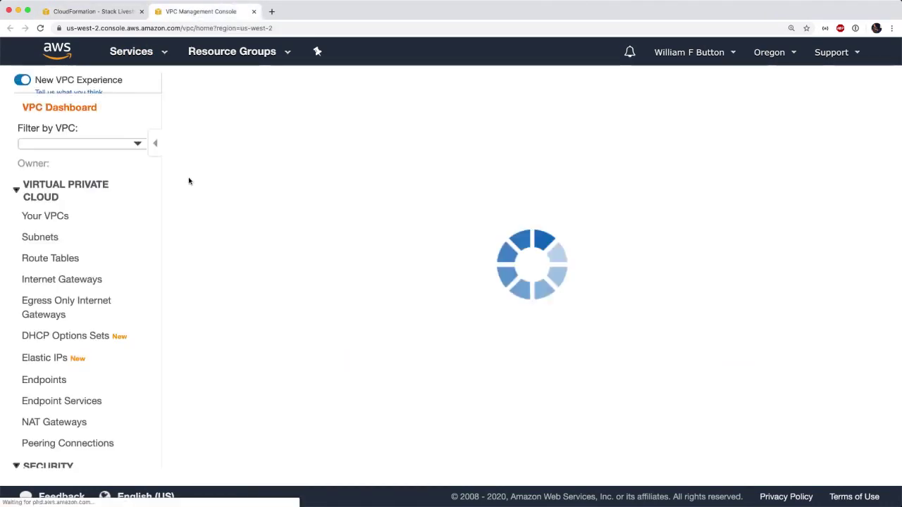
{"action": "left_click", "coordinate": [37, 238]}
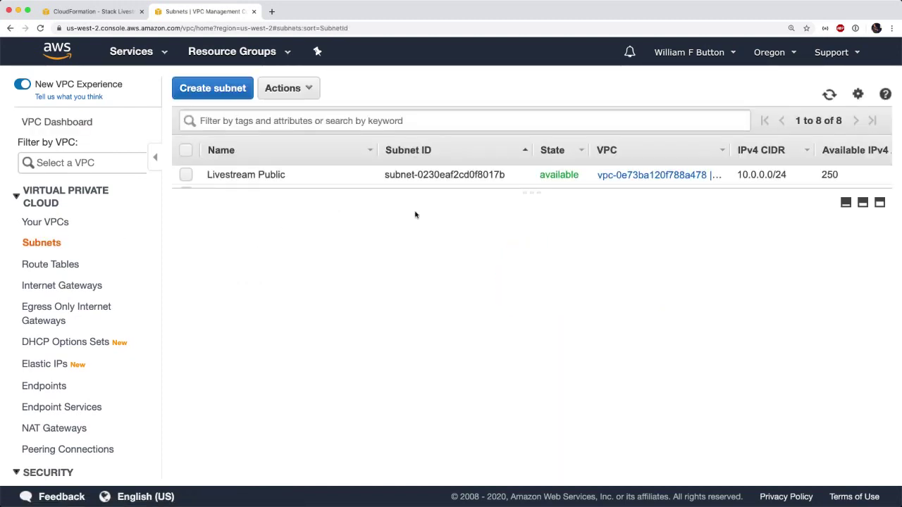
{"action": "left_click_drag", "start_coordinate": [527, 191], "coordinate": [518, 294]}
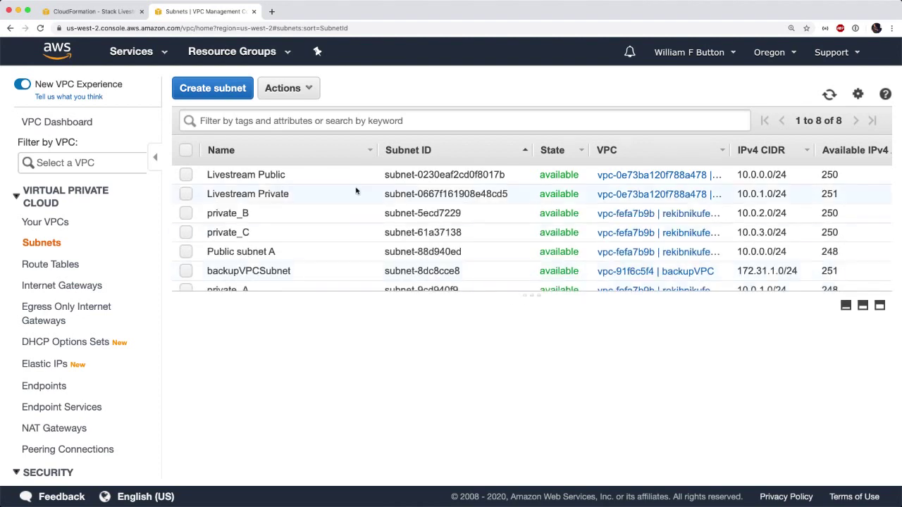
Step: Examine the destinations and targets in the Livestream Public subnet's route table, comparing the local route with the default route
{"action": "left_click", "coordinate": [314, 182]}
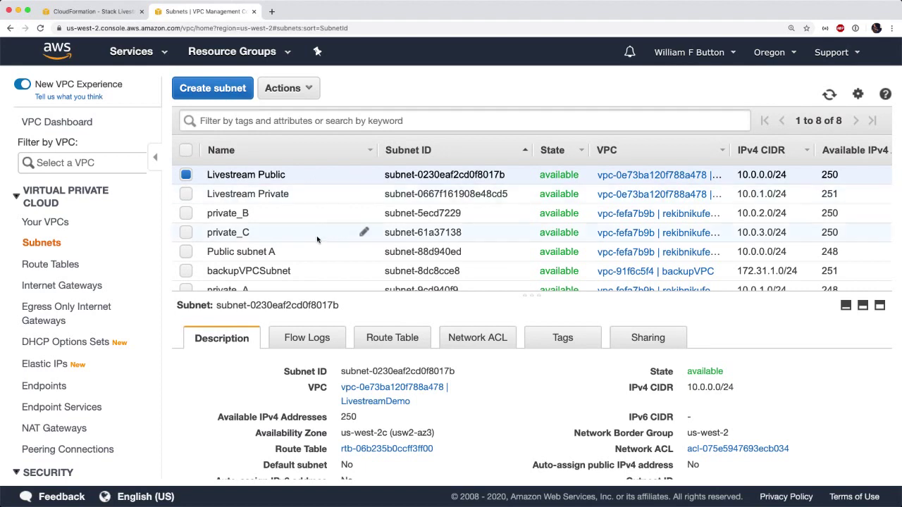
{"action": "left_click", "coordinate": [389, 336]}
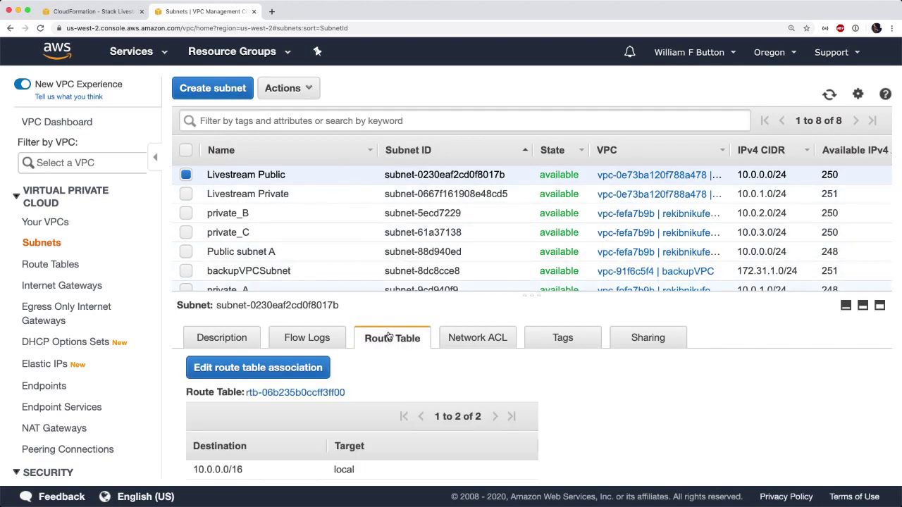
{"action": "scroll", "coordinate": [612, 426], "scroll_direction": "down", "scroll_amount": 1}
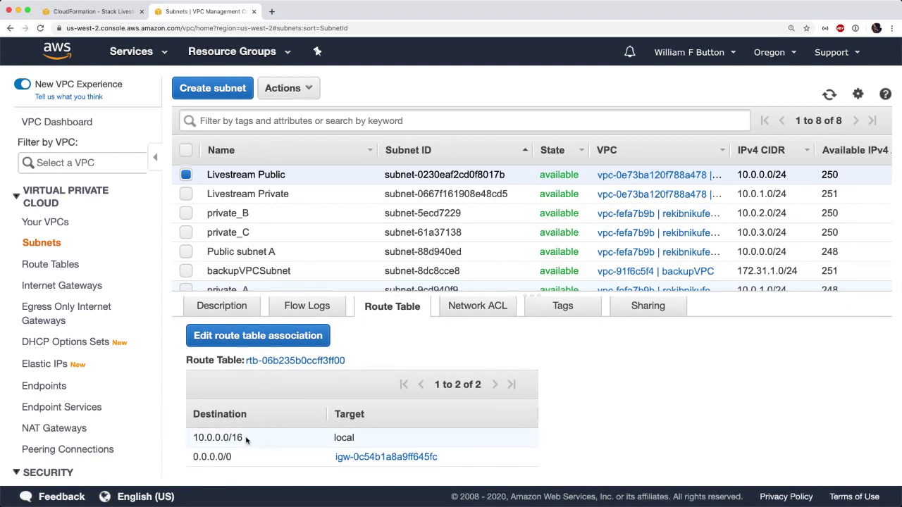
{"action": "left_click_drag", "start_coordinate": [243, 438], "coordinate": [194, 437]}
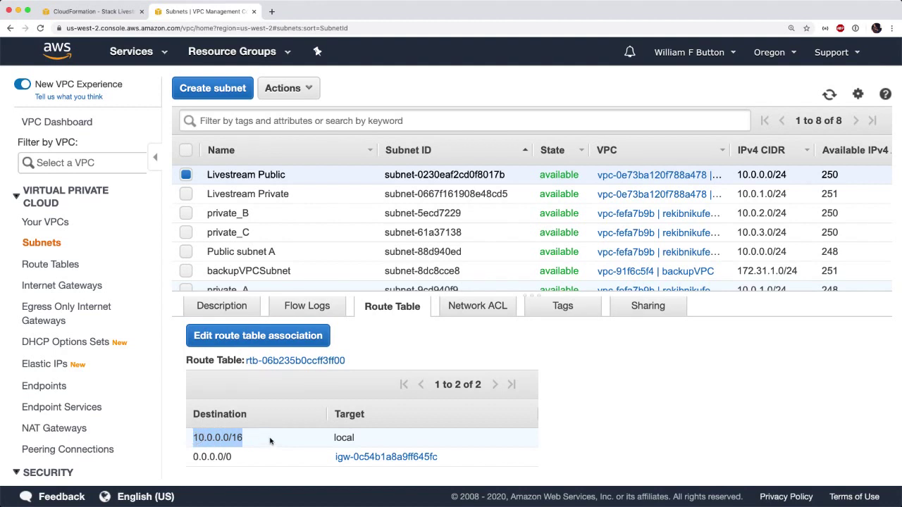
{"action": "double_click", "coordinate": [347, 437]}
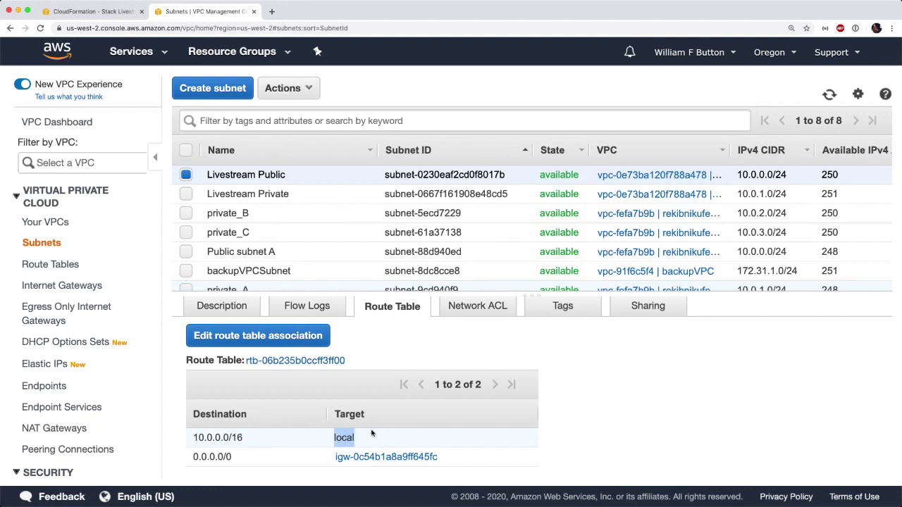
{"action": "left_click_drag", "start_coordinate": [242, 437], "coordinate": [192, 437]}
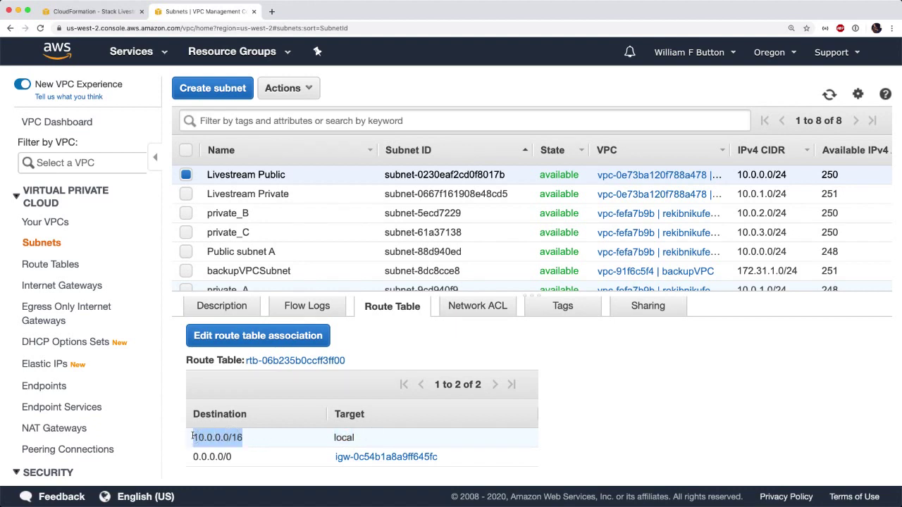
{"action": "left_click", "coordinate": [240, 459]}
{"action": "left_click_drag", "start_coordinate": [240, 459], "coordinate": [182, 458]}
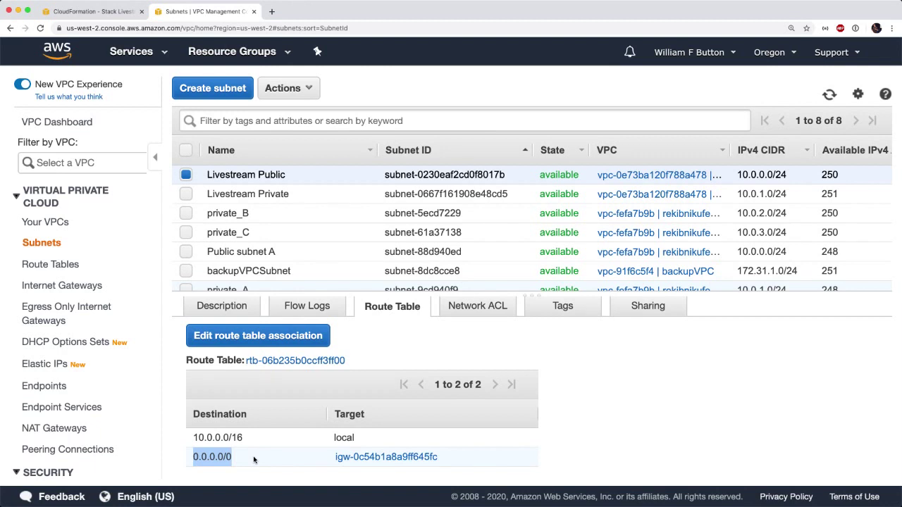
{"action": "double_click", "coordinate": [209, 437]}
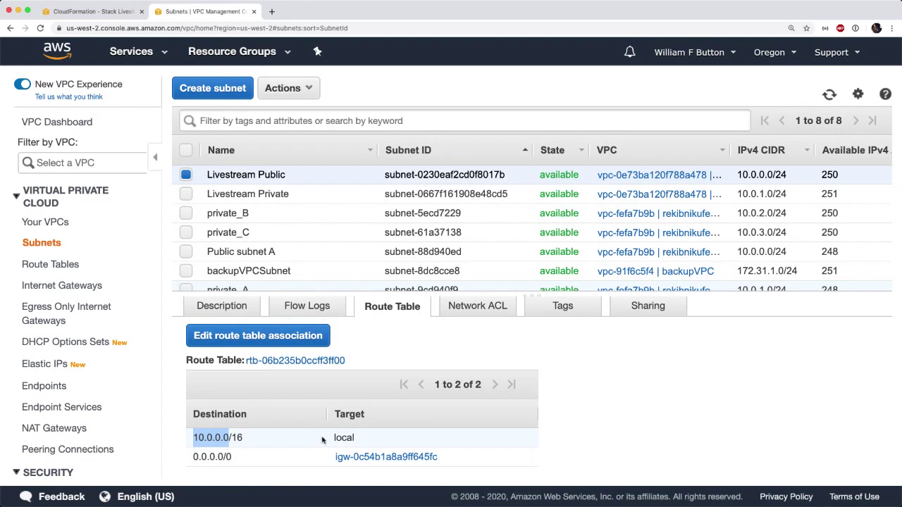
{"action": "double_click", "coordinate": [210, 457]}
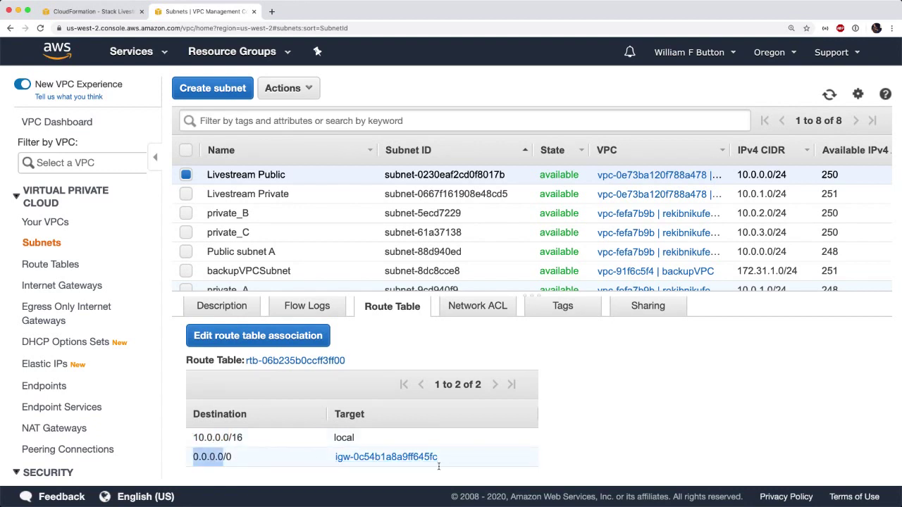
{"action": "left_click_drag", "start_coordinate": [440, 457], "coordinate": [333, 454]}
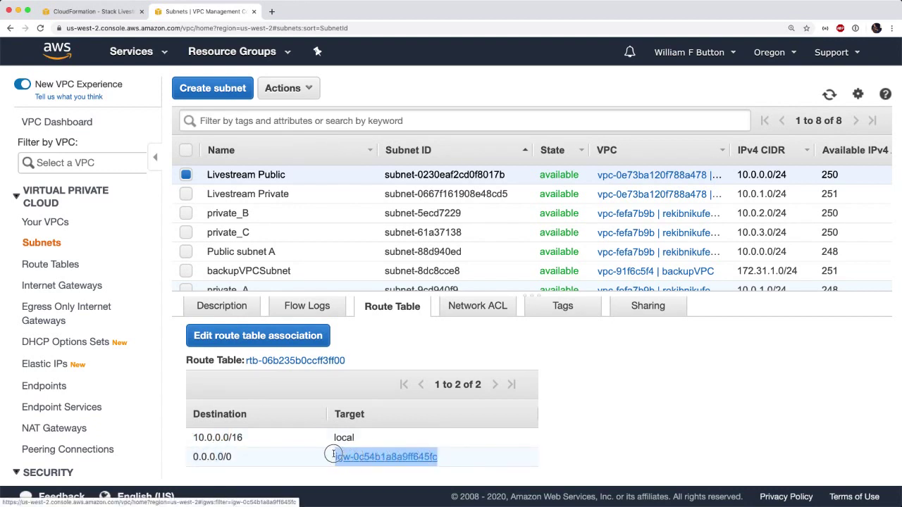
{"action": "left_click", "coordinate": [307, 462]}
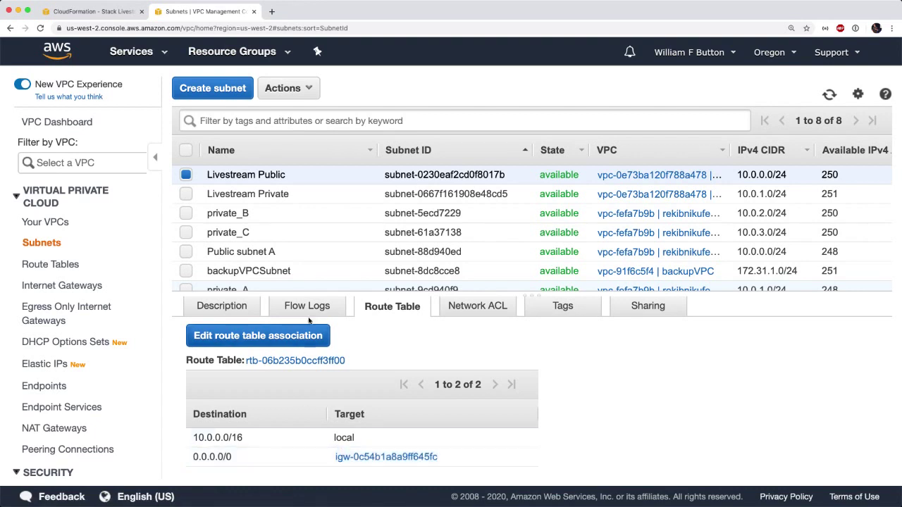
Step: Examine the Livestream Private subnet's route table, comparing the local route with the default route's network interface target
{"action": "left_click", "coordinate": [304, 201]}
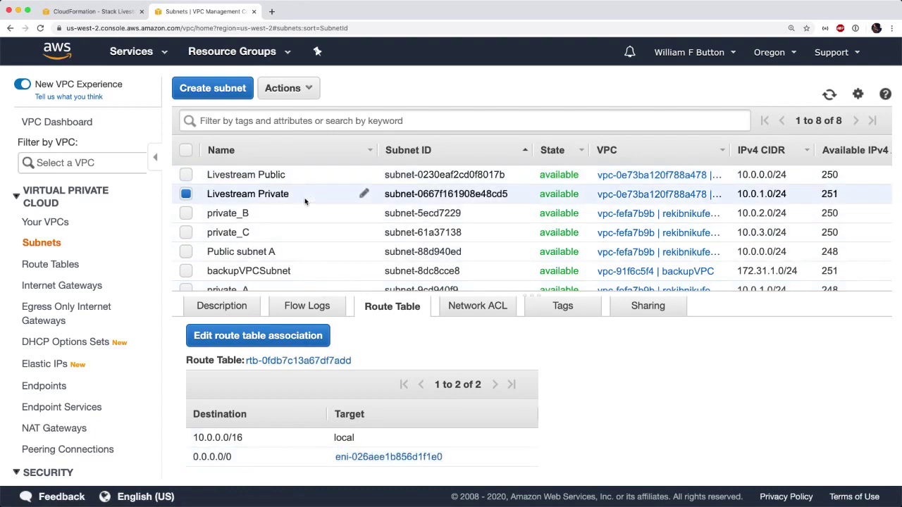
{"action": "left_click_drag", "start_coordinate": [248, 436], "coordinate": [191, 437]}
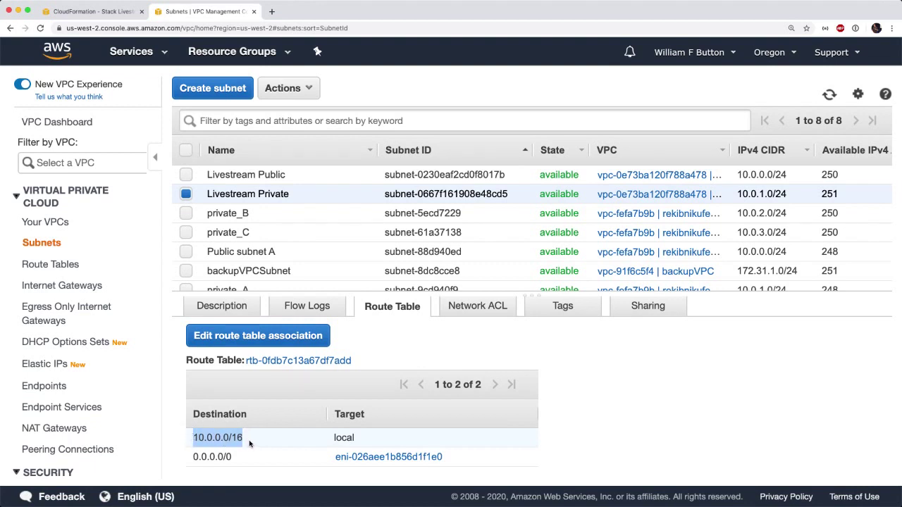
{"action": "double_click", "coordinate": [343, 438]}
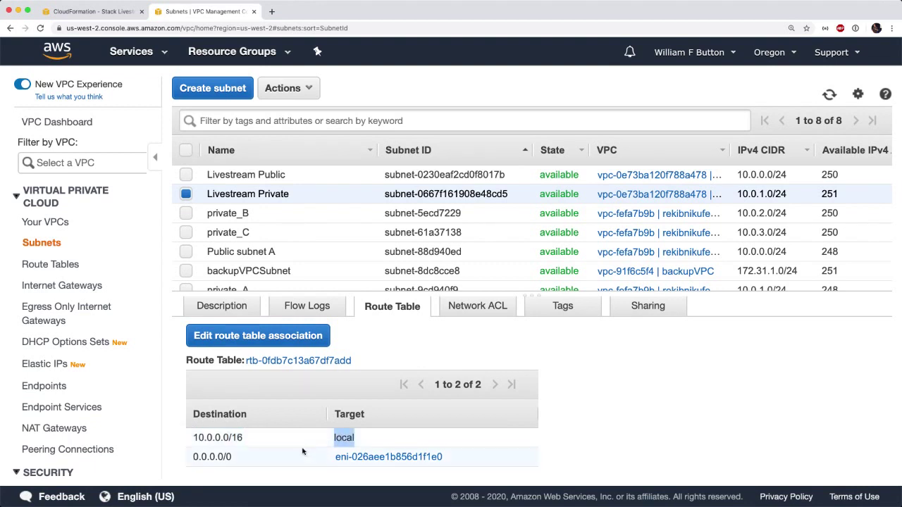
{"action": "left_click", "coordinate": [236, 459]}
{"action": "left_click", "coordinate": [458, 463]}
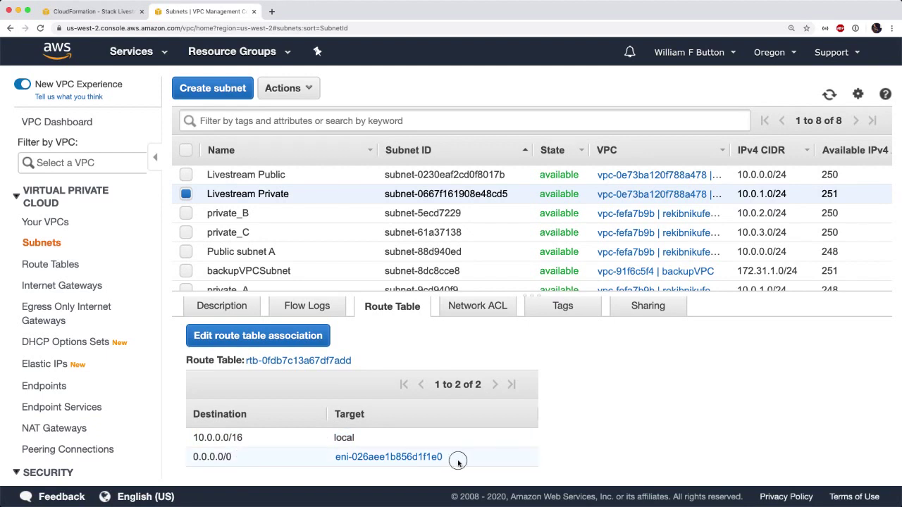
{"action": "left_click_drag", "start_coordinate": [458, 462], "coordinate": [335, 453]}
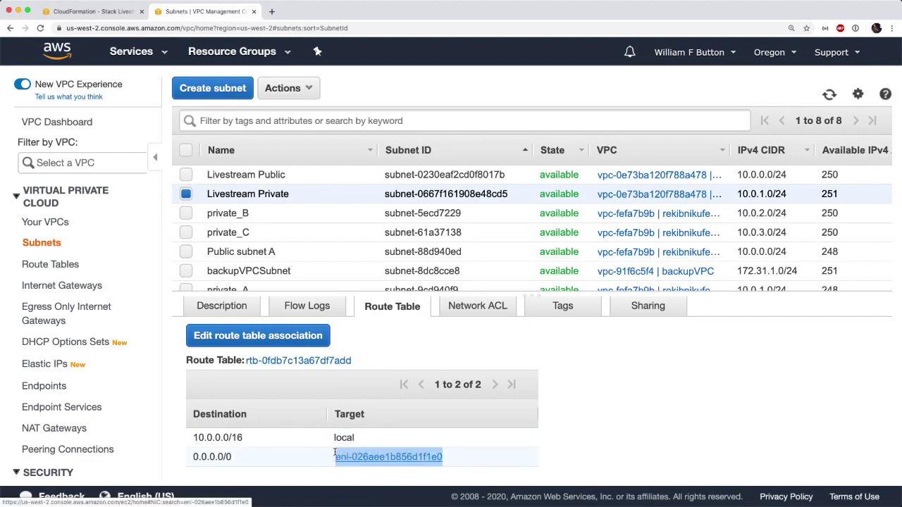
{"action": "left_click", "coordinate": [453, 458]}
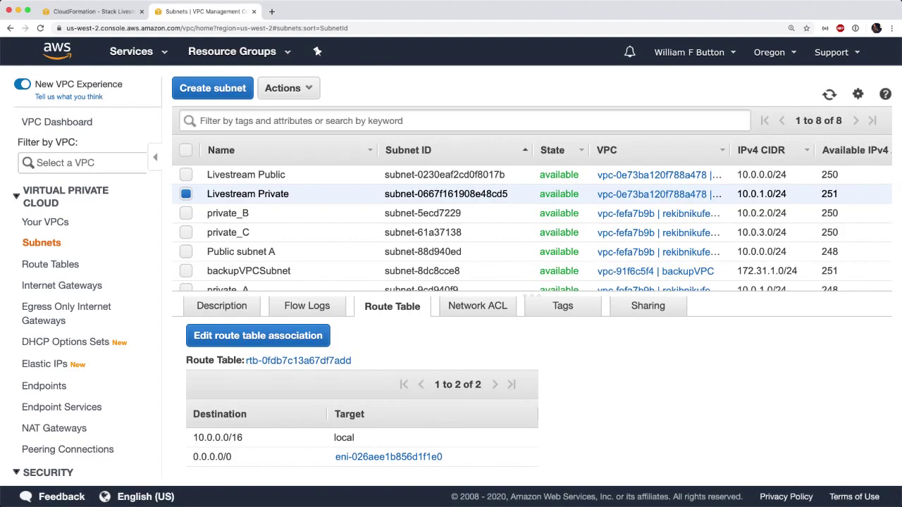
{"action": "key", "text": "super+Tab"}
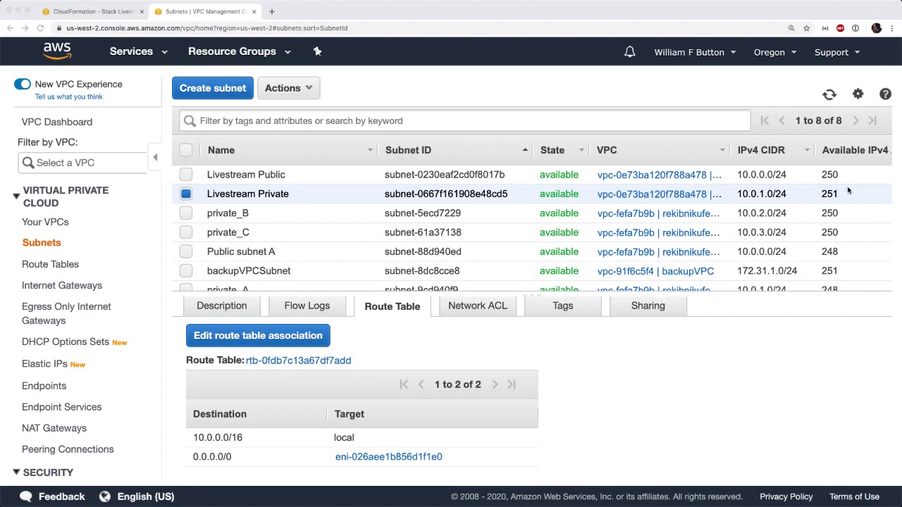
{"action": "left_click", "coordinate": [590, 346]}
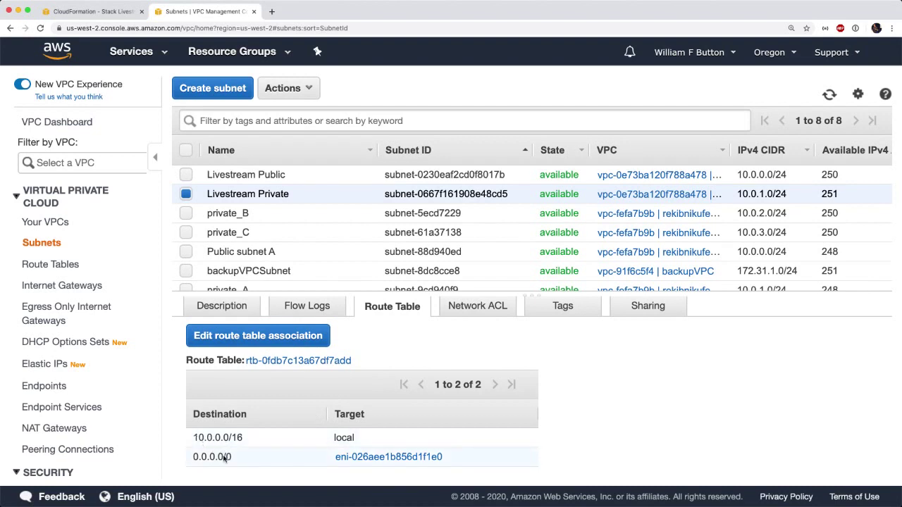
{"action": "left_click_drag", "start_coordinate": [235, 459], "coordinate": [192, 458]}
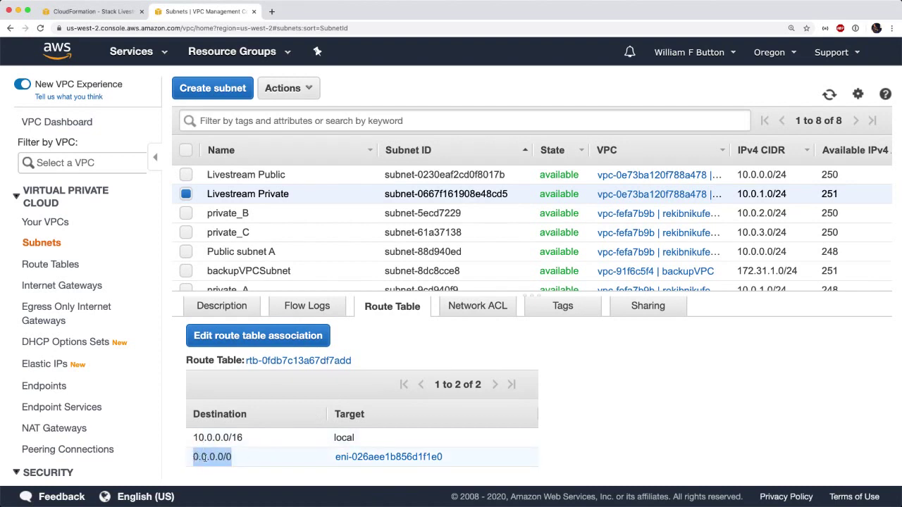
Step: Follow the private default route's network interface to its attached EC2 instance, enlarge the instance details and examine the instance type
{"action": "left_click", "coordinate": [404, 458]}
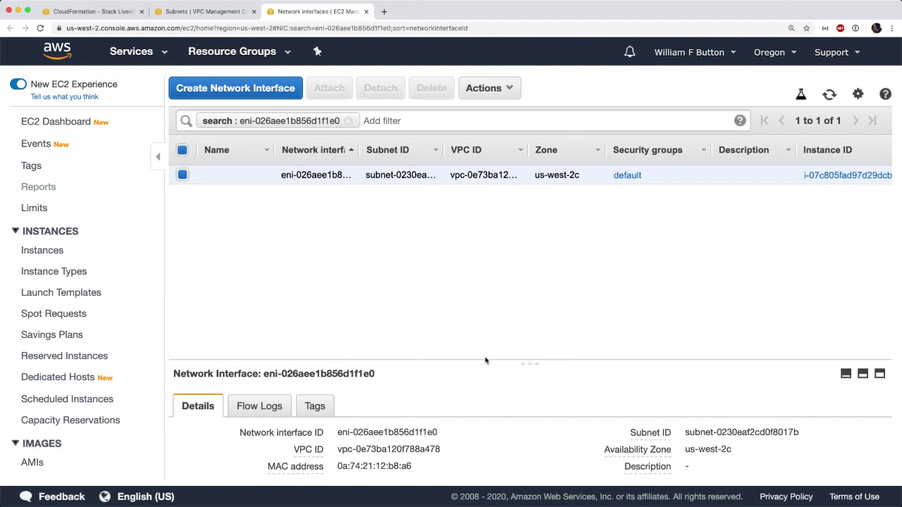
{"action": "left_click", "coordinate": [828, 178]}
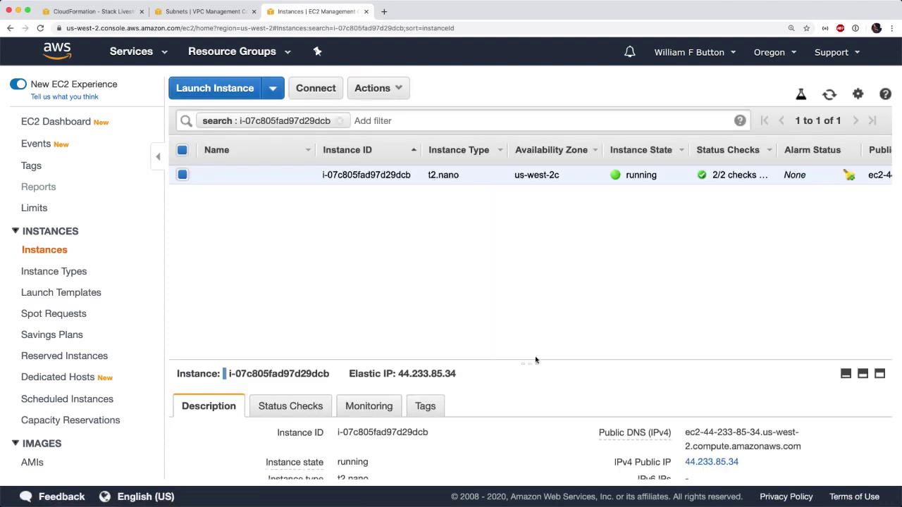
{"action": "left_click_drag", "start_coordinate": [530, 364], "coordinate": [528, 258]}
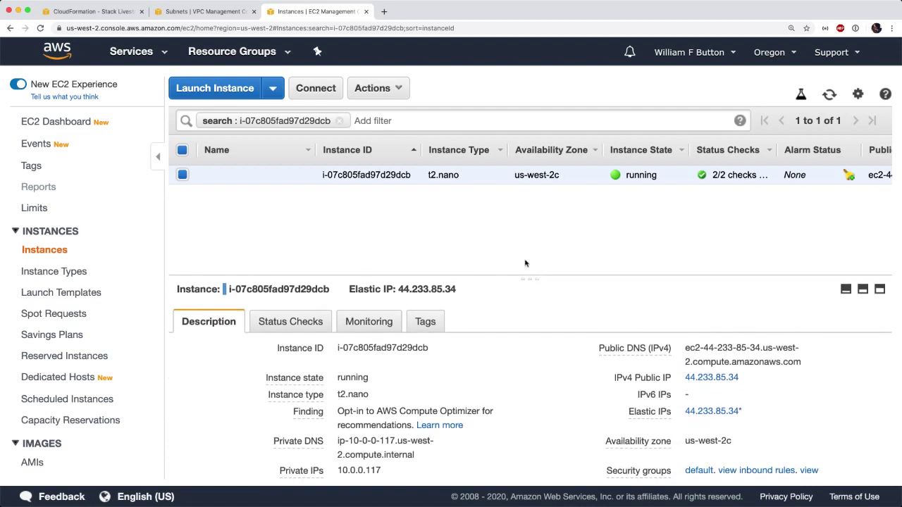
{"action": "left_click_drag", "start_coordinate": [461, 175], "coordinate": [428, 175]}
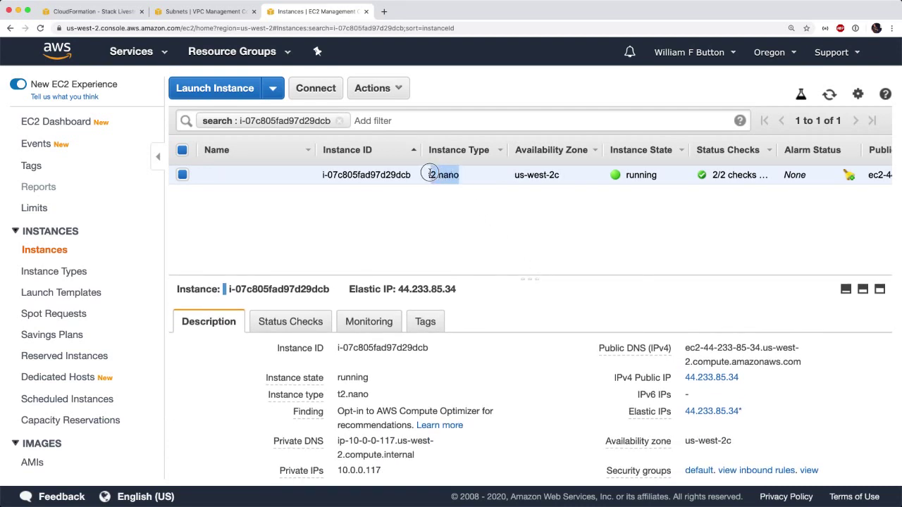
{"action": "double_click", "coordinate": [457, 177]}
{"action": "left_click", "coordinate": [473, 184]}
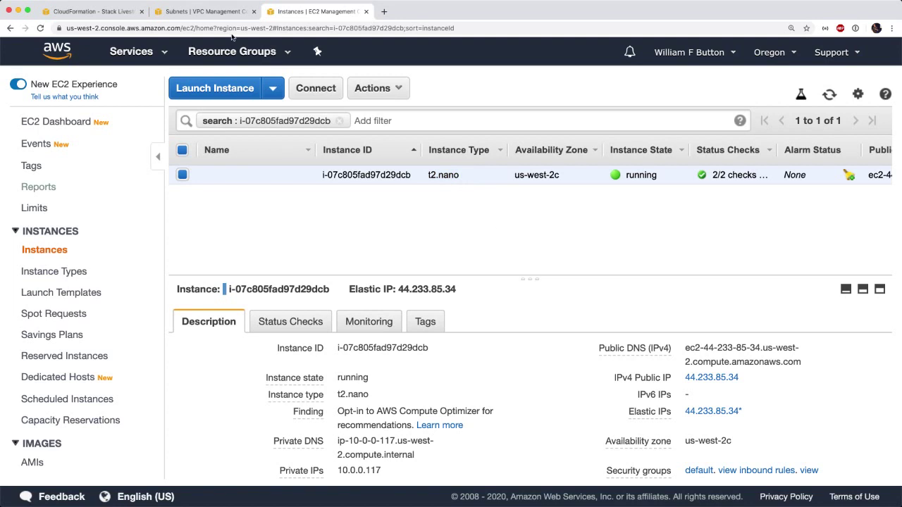
Step: Return to the Livestream2 stack in CloudFormation and refresh its events and the stack list to check the creation progress
{"action": "left_click", "coordinate": [120, 13]}
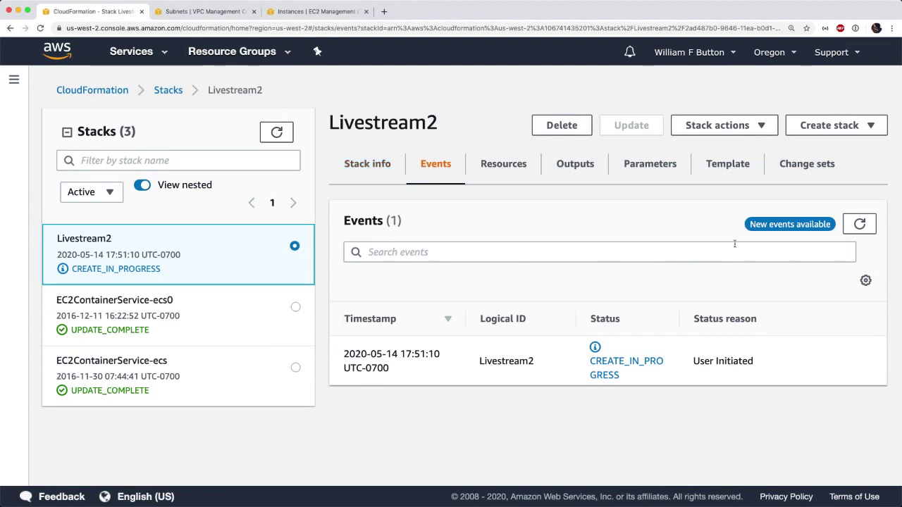
{"action": "left_click", "coordinate": [860, 225]}
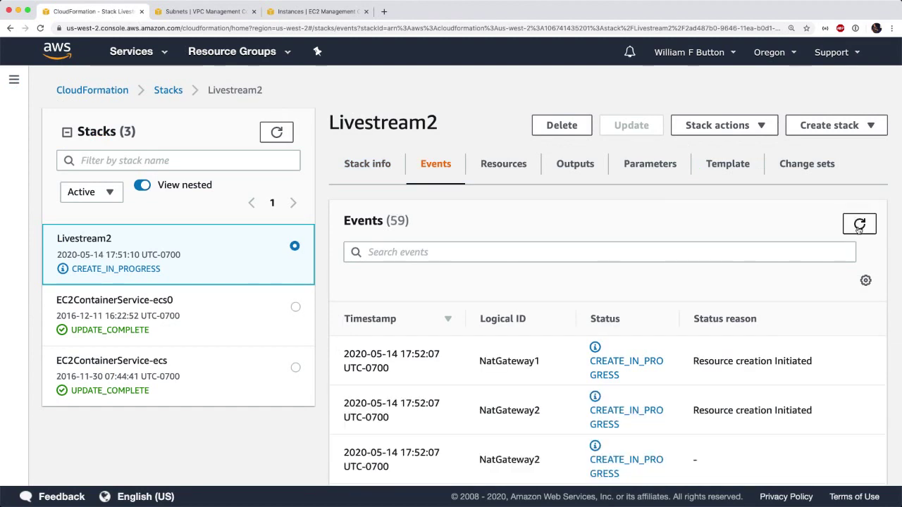
{"action": "left_click", "coordinate": [276, 132]}
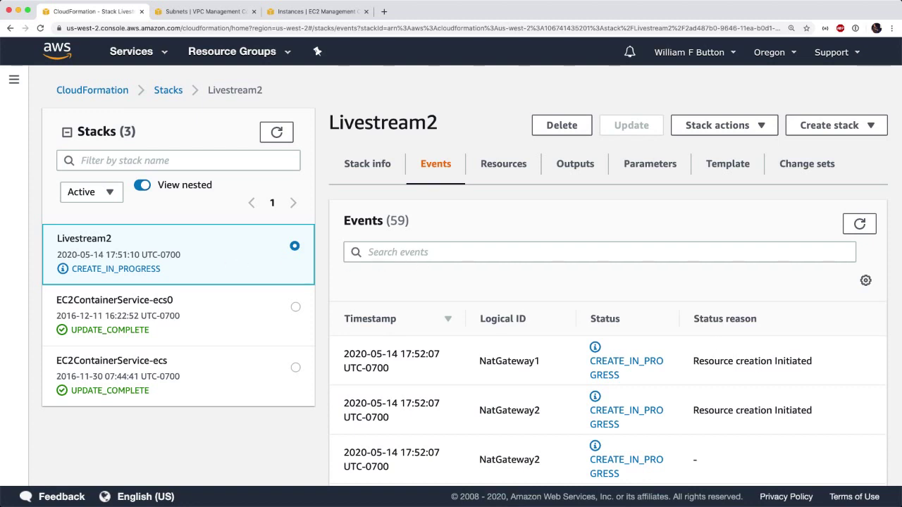
{"action": "key", "text": "super+Tab"}
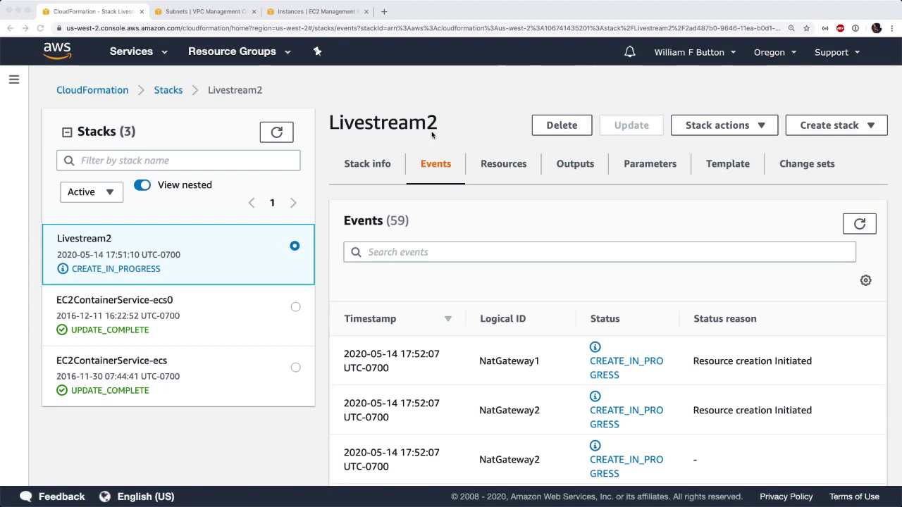
{"action": "left_click", "coordinate": [276, 133]}
{"action": "left_click", "coordinate": [277, 134]}
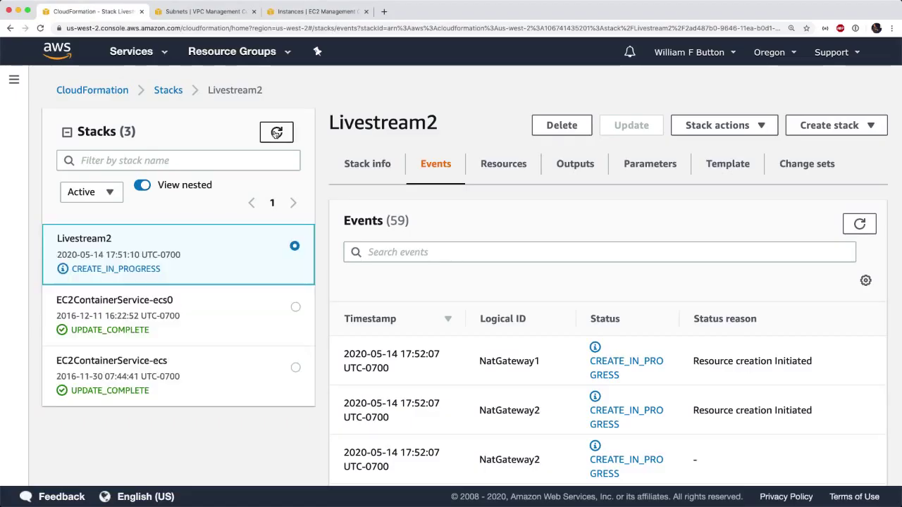
{"action": "left_click", "coordinate": [277, 134]}
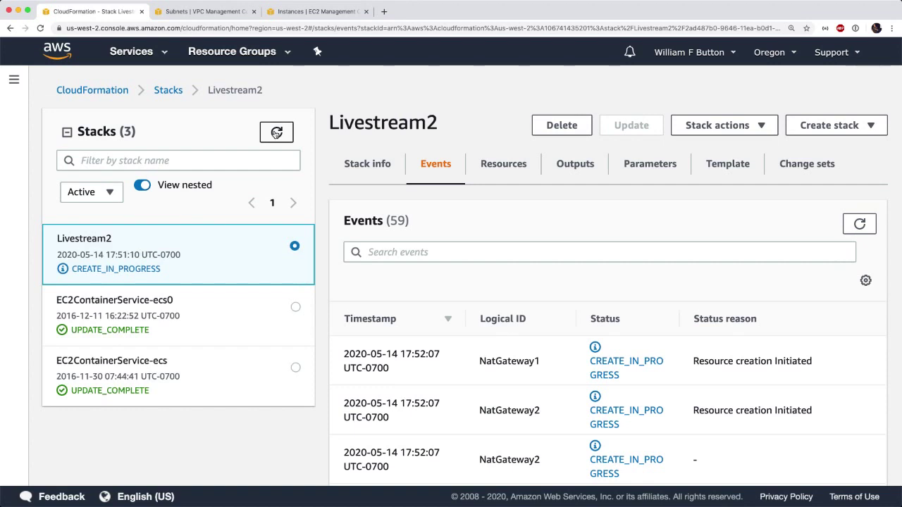